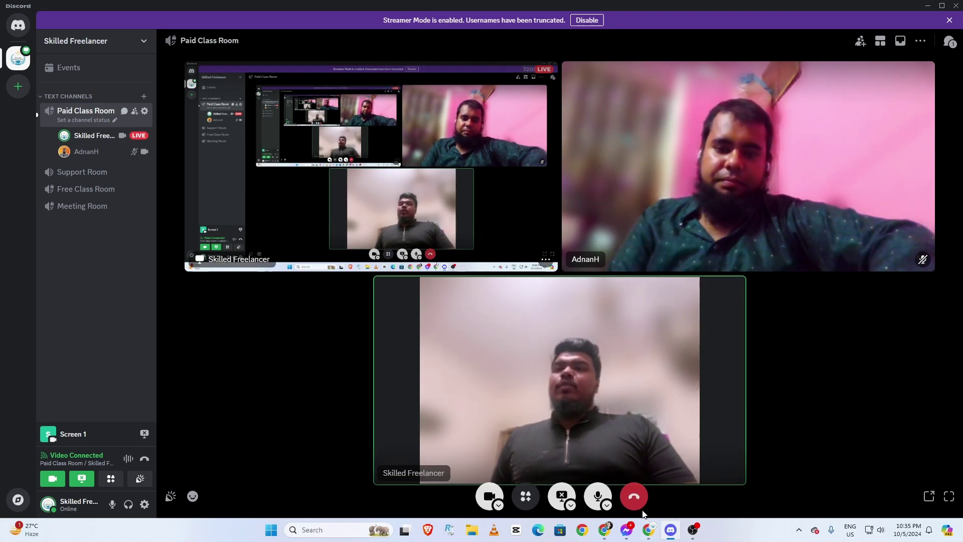
Switch to the Google Docs class notes and review the Facebook Ads Class 4 diagrams on campaign structure and campaign budget optimization
click(650, 472)
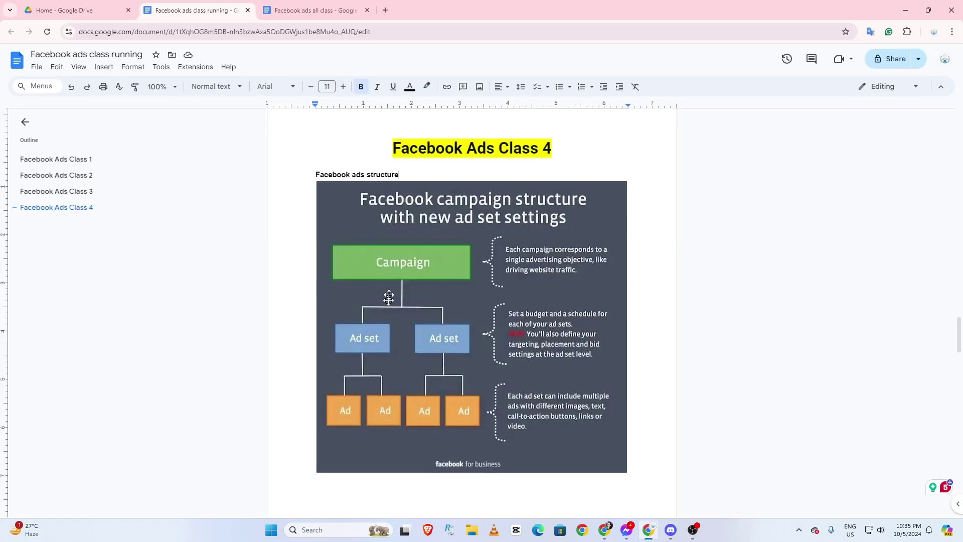
scroll(412, 276, down, 5)
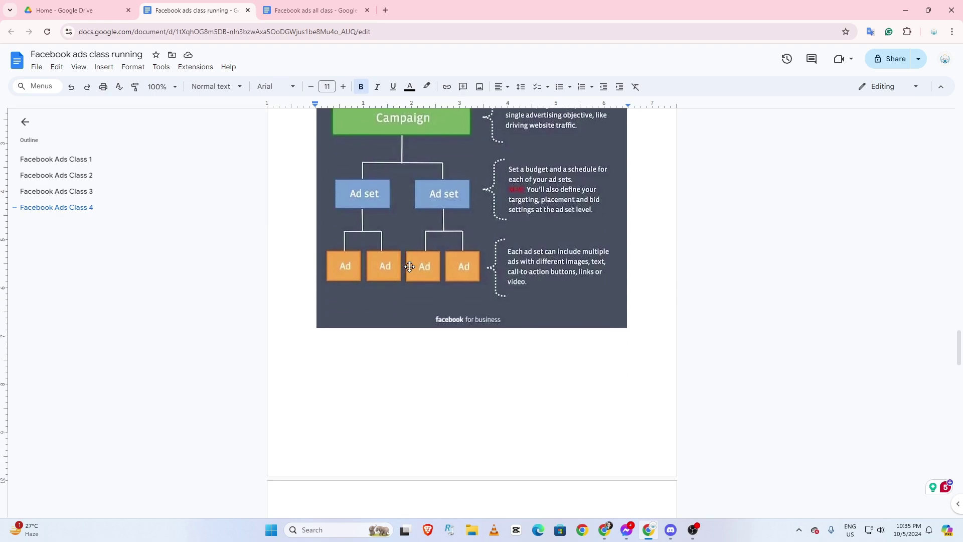
scroll(471, 312, down, 3)
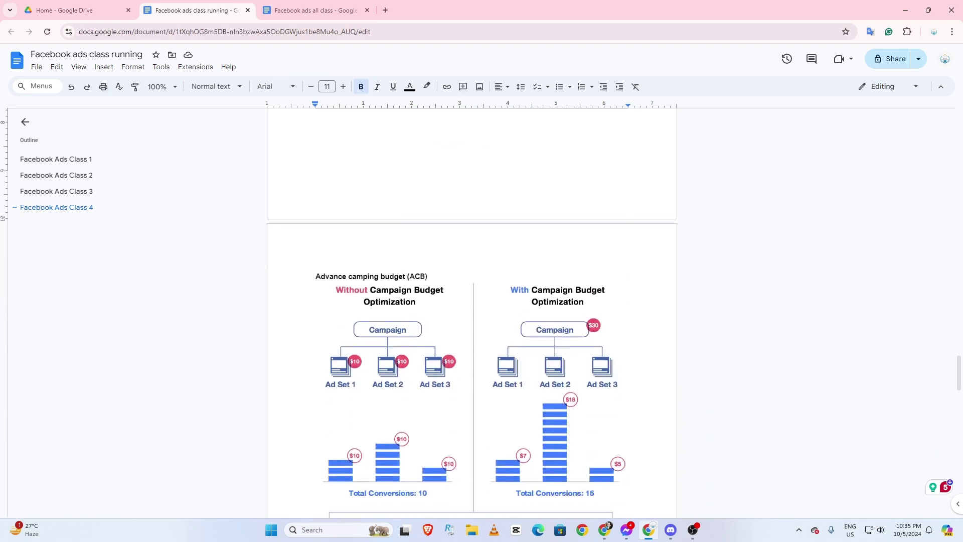
scroll(396, 289, down, 1)
scroll(412, 325, down, 4)
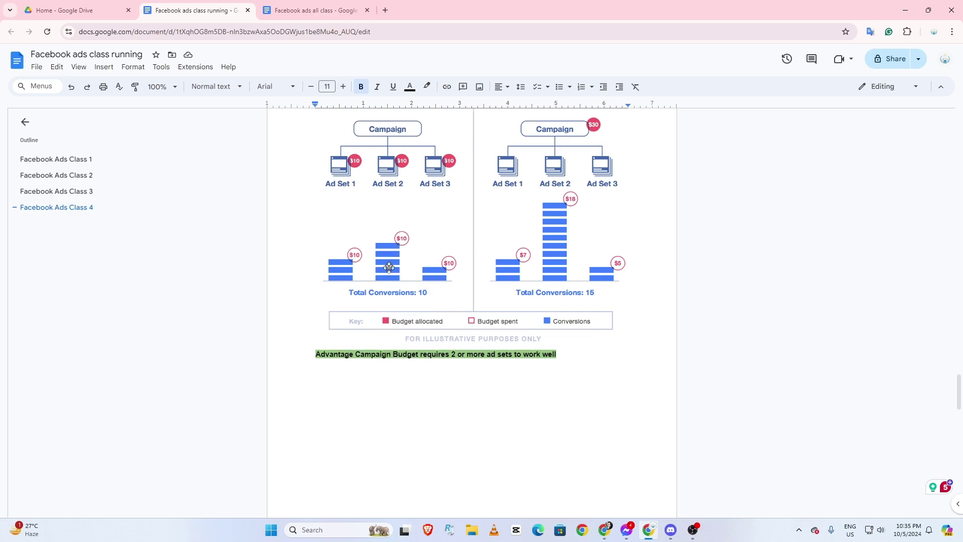
scroll(396, 277, up, 2)
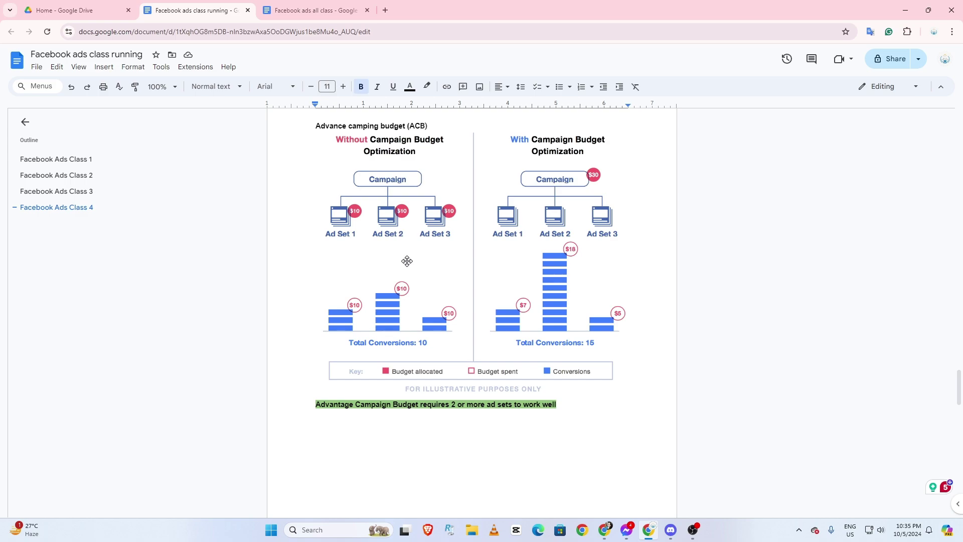
scroll(407, 255, up, 15)
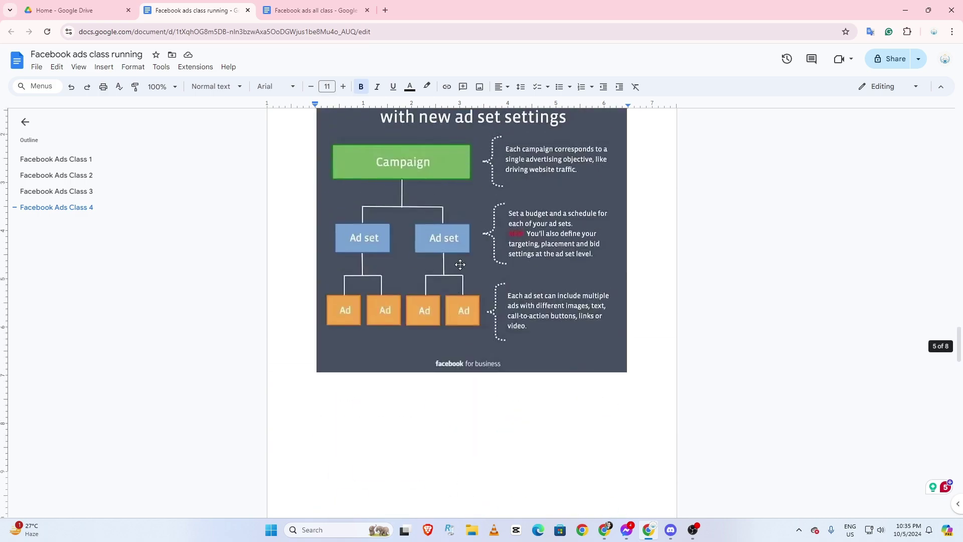
scroll(397, 282, down, 2)
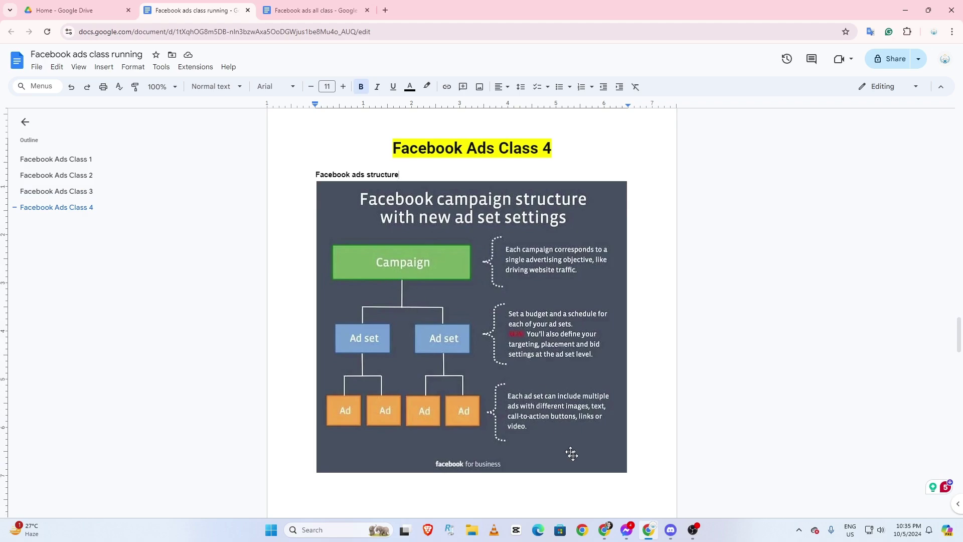
Open a maximized Chrome window under the profile with the green M avatar
click(587, 532)
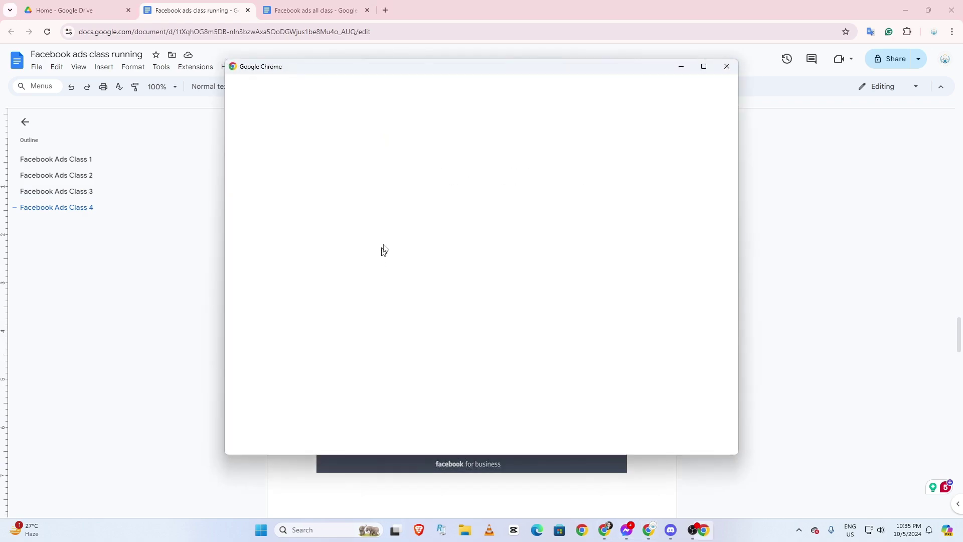
click(702, 68)
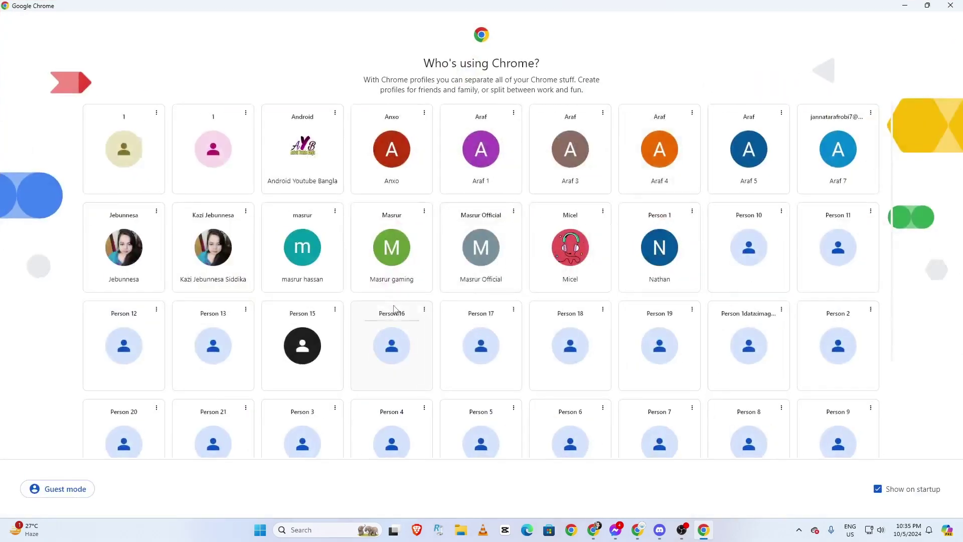
scroll(396, 230, down, 1)
click(396, 231)
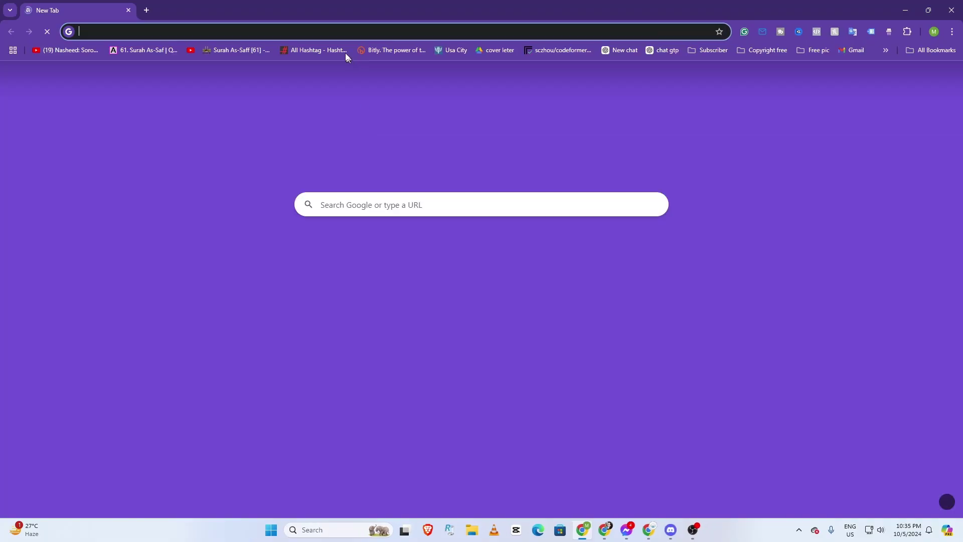
Open the Windows On-Screen Keyboard for entering a web address
click(334, 31)
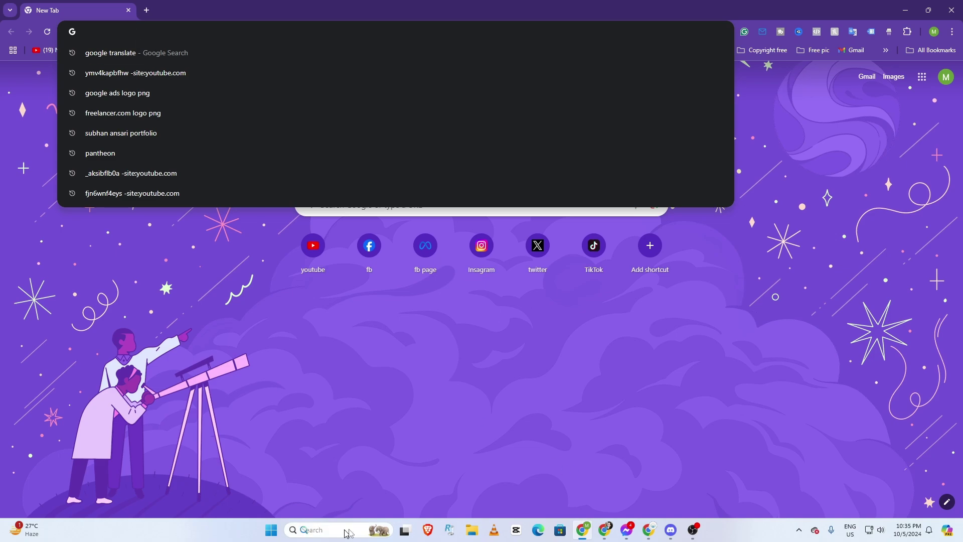
click(381, 530)
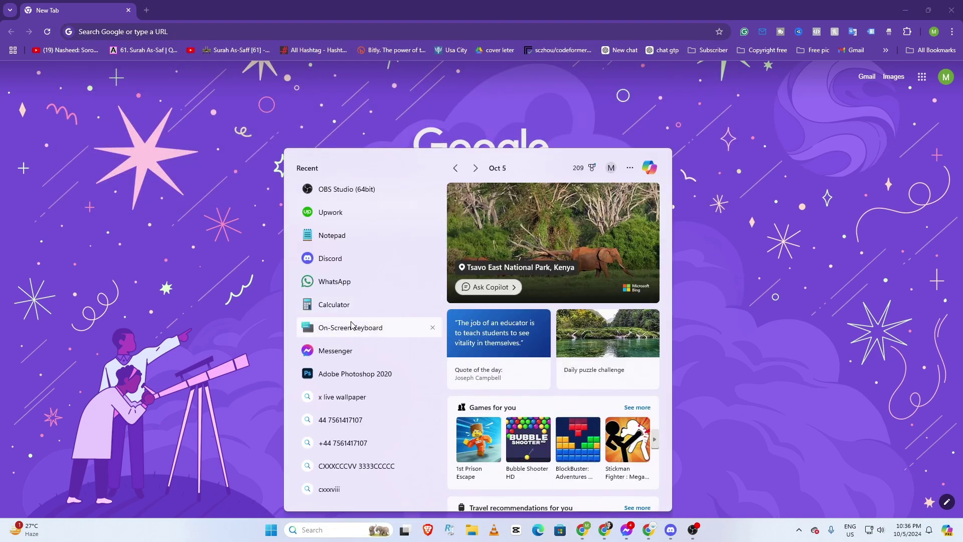
click(351, 327)
Go to business.facebook.com and minimize the On-Screen Keyboard
click(250, 31)
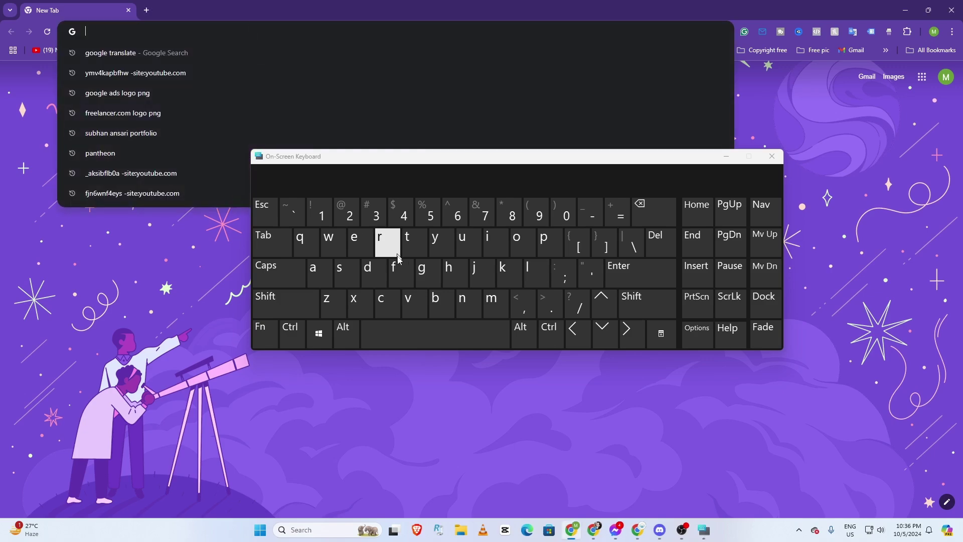
click(435, 301)
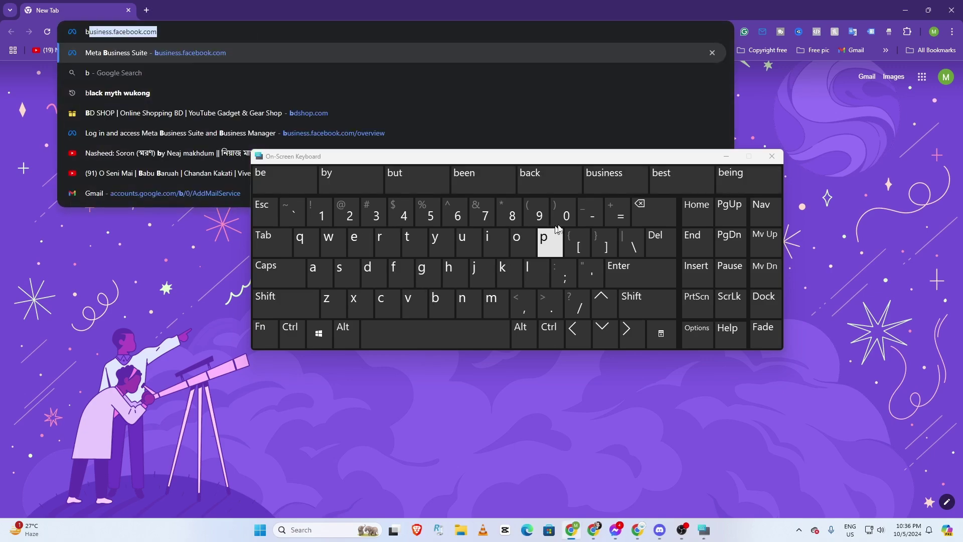
click(658, 212)
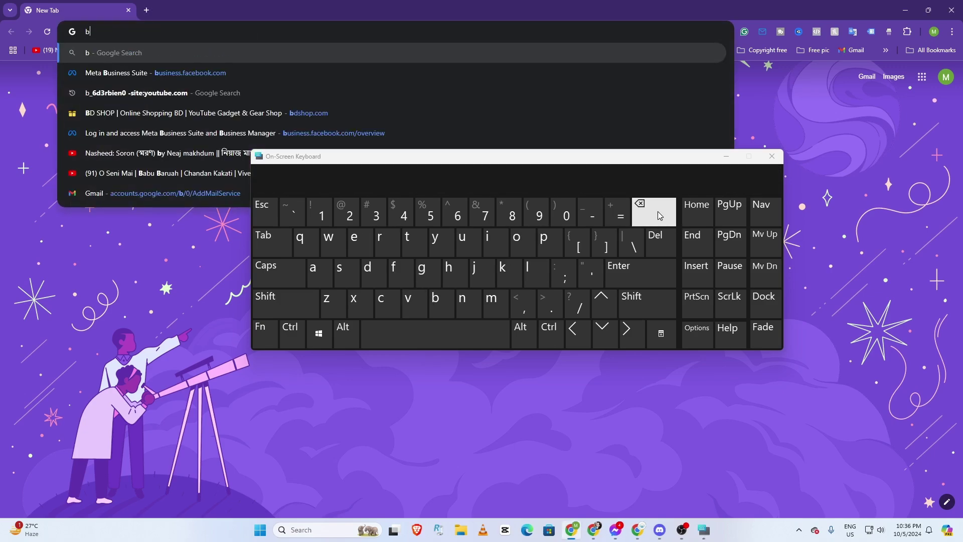
click(131, 74)
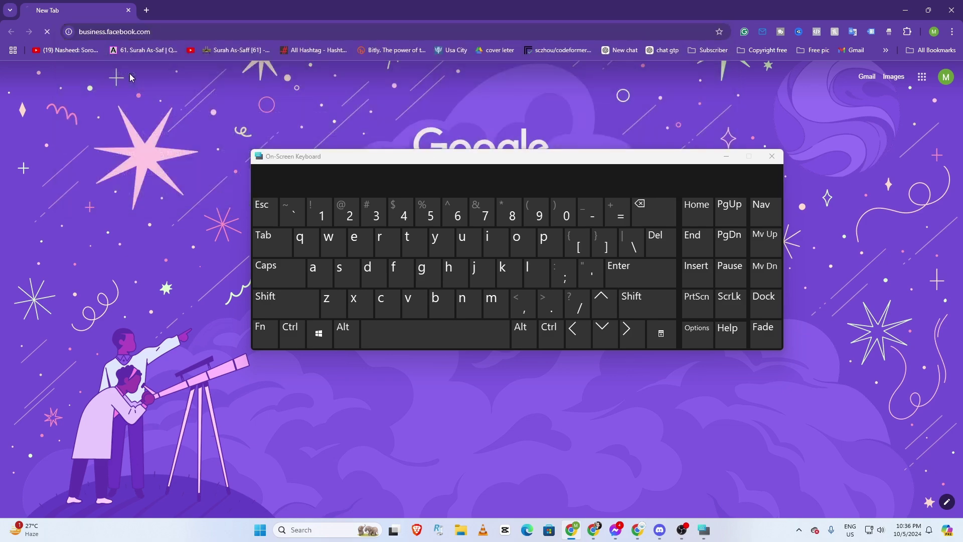
click(726, 156)
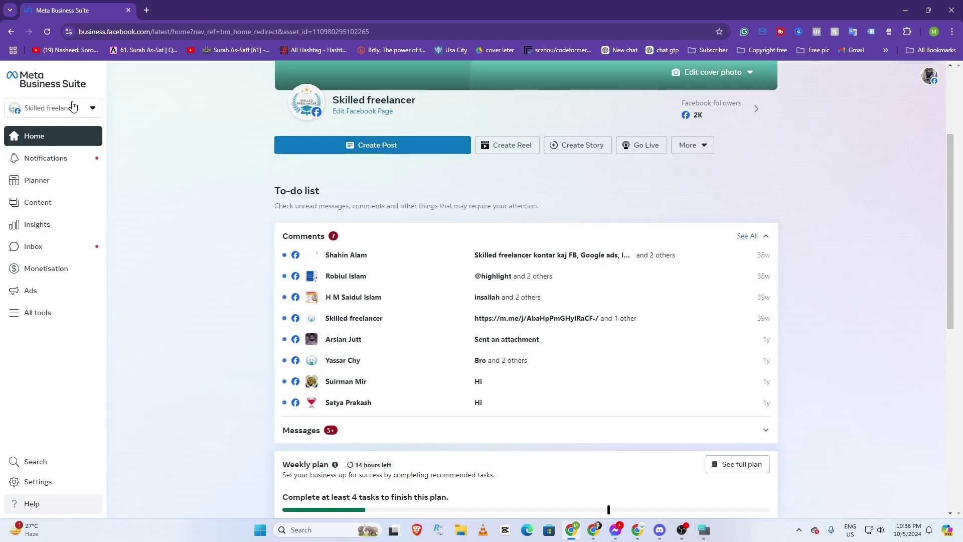
Open the settings of the Araf shop business portfolio
click(76, 108)
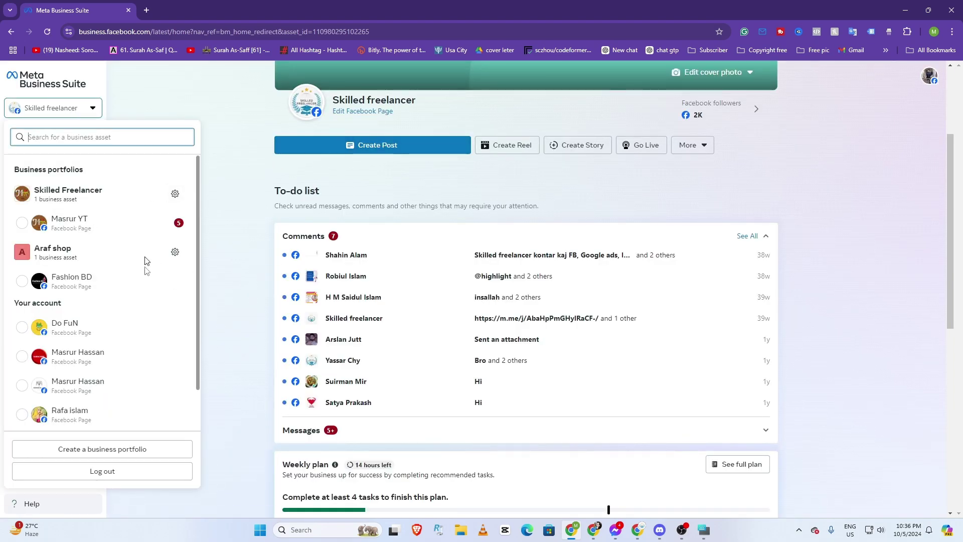
click(175, 255)
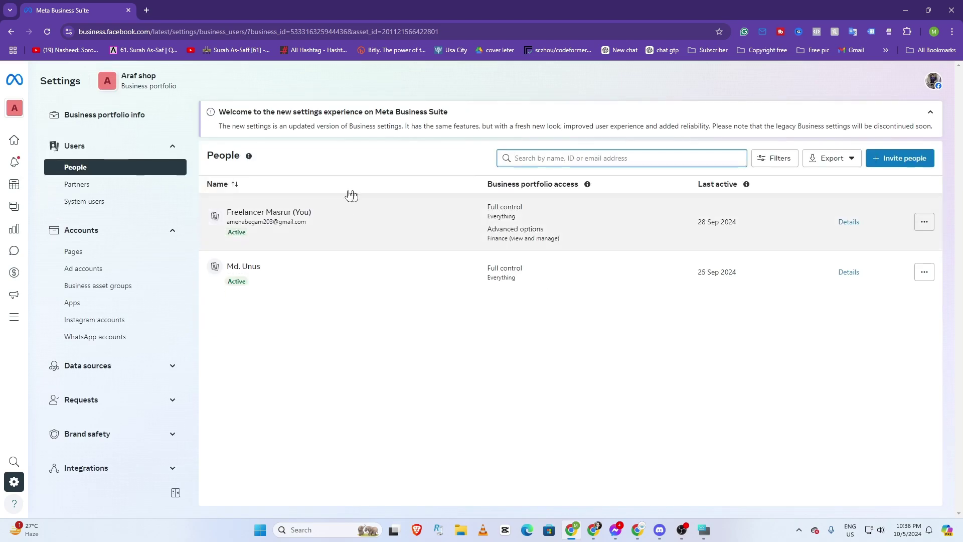
scroll(114, 246, down, 2)
scroll(80, 250, up, 2)
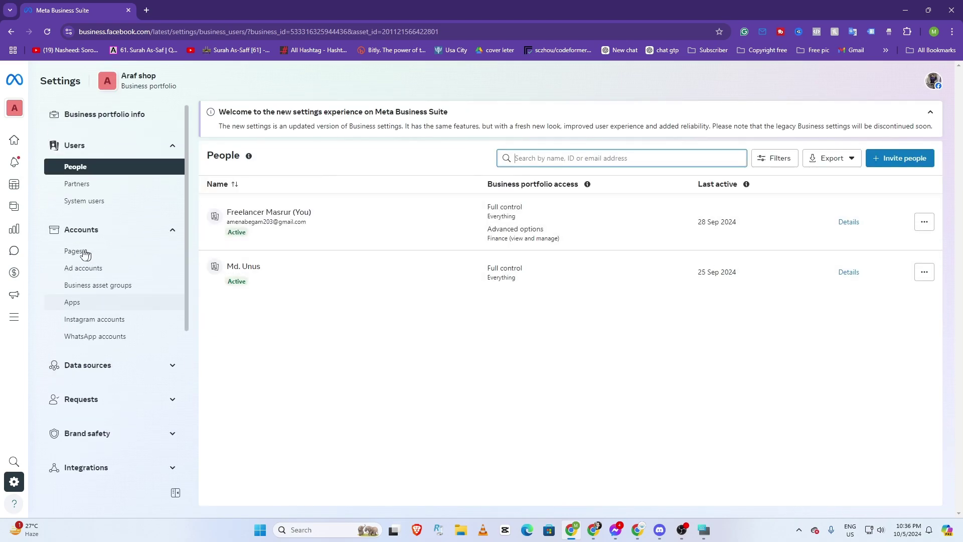
Go to the classic Business Manager settings for Araf shop and close the original Meta Business Suite page
scroll(96, 301, down, 5)
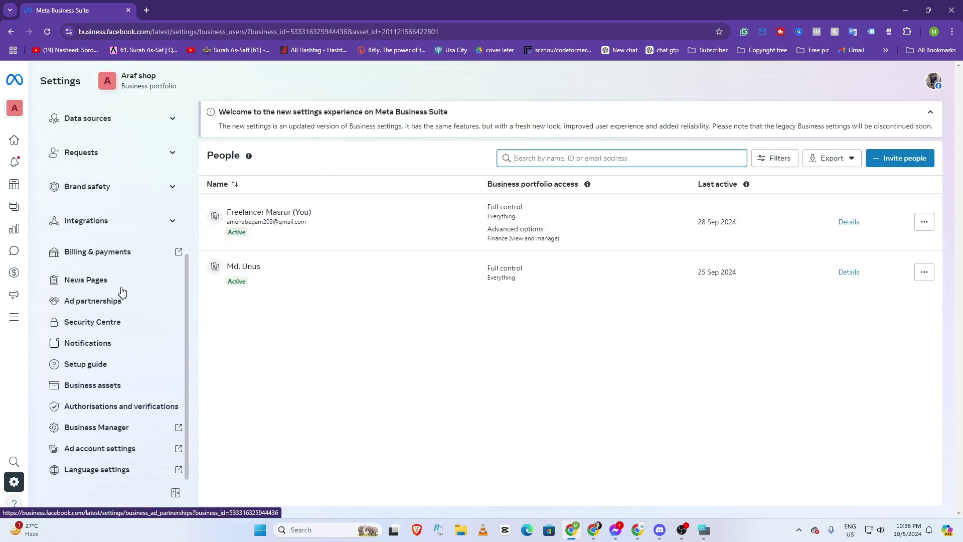
click(91, 429)
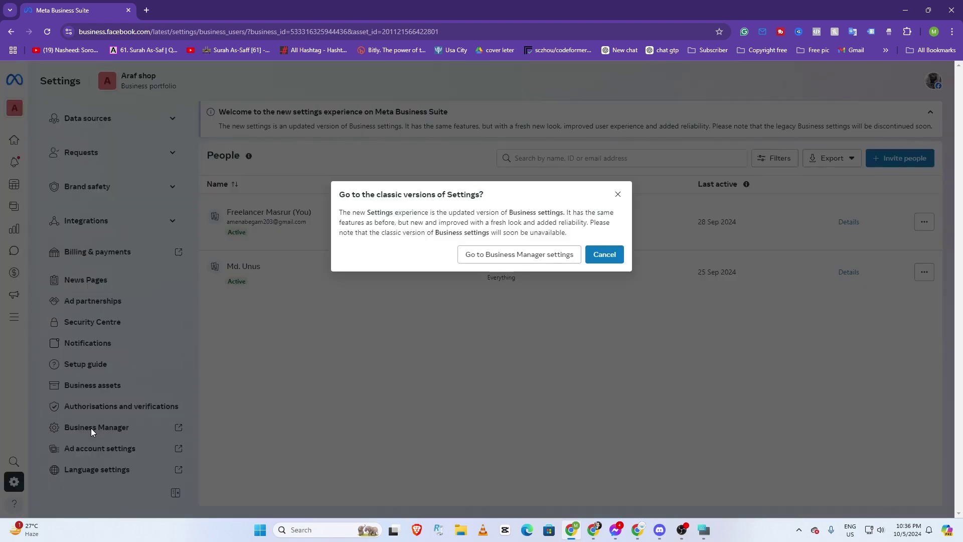
click(508, 255)
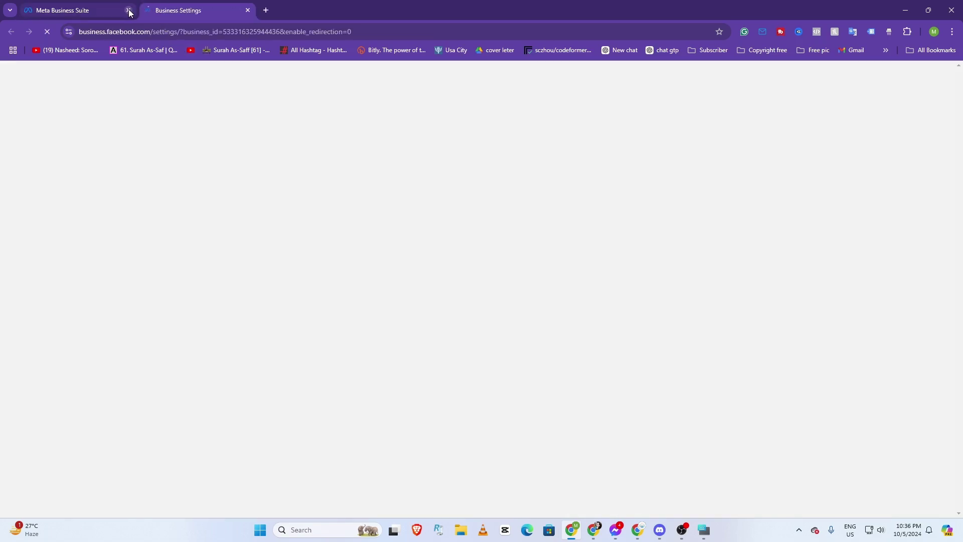
click(128, 10)
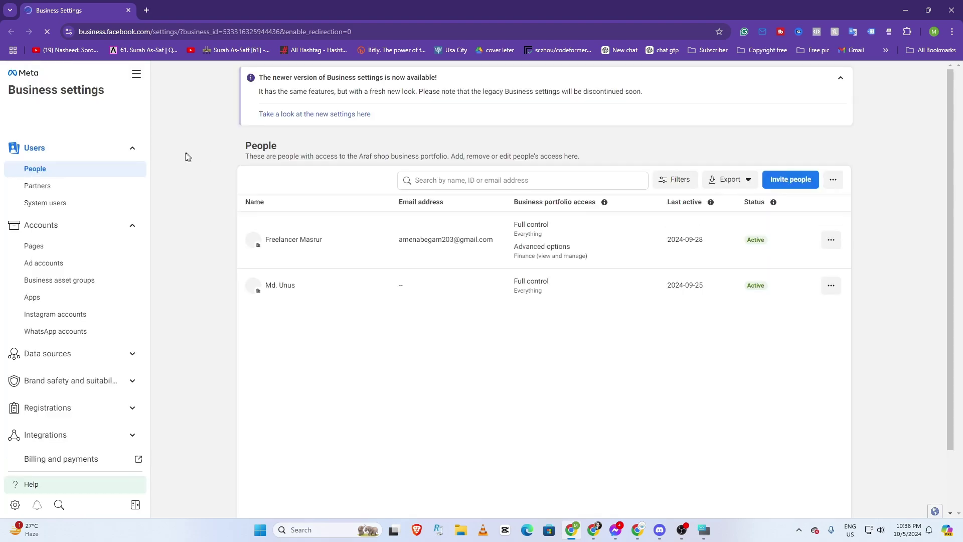
Open Ads Manager for Araf Shop and dismiss the notice about adding a payment method
click(136, 75)
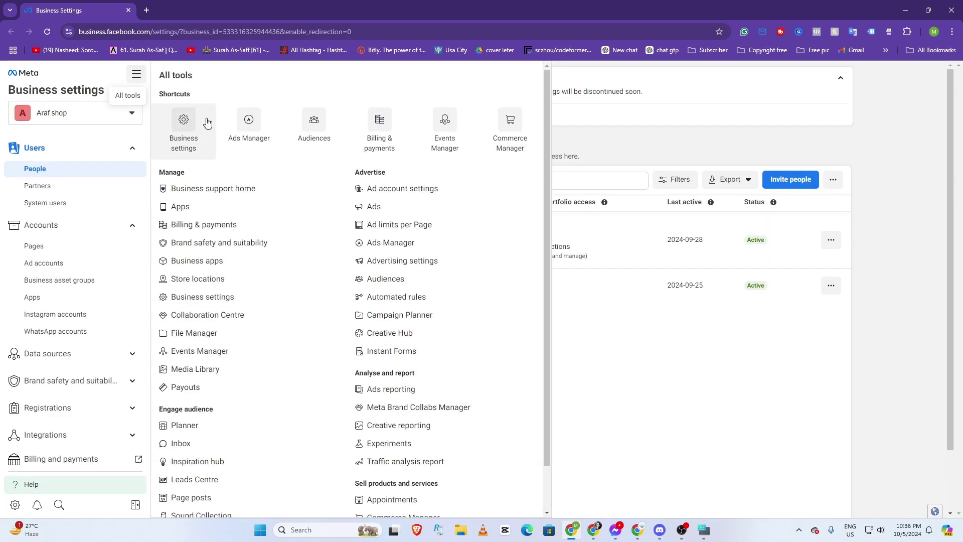
click(247, 126)
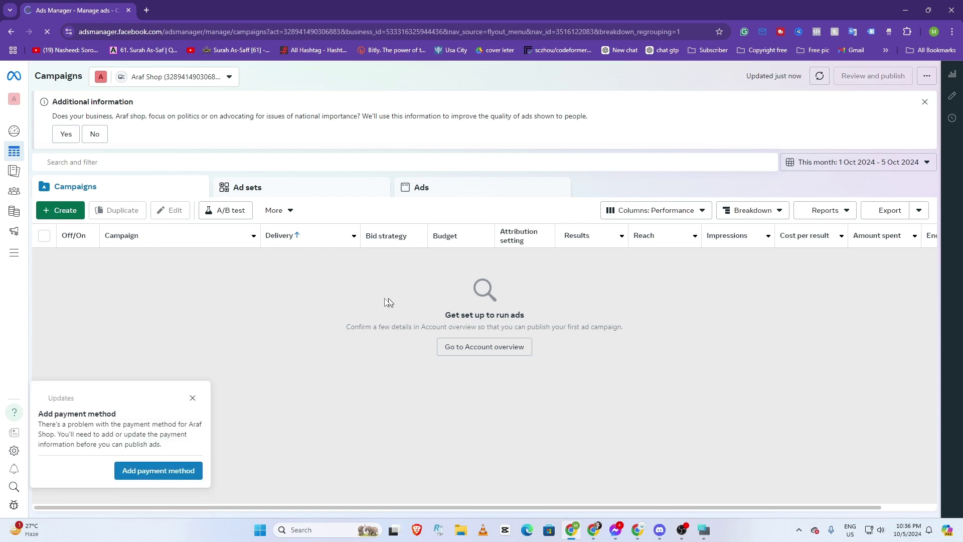
click(192, 399)
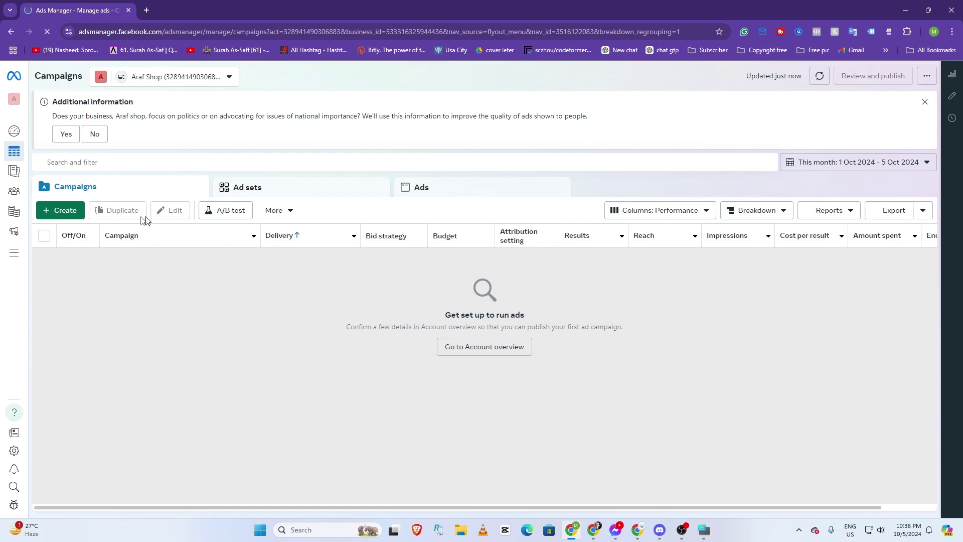
Start a new campaign and bring up the list of campaign objectives, highlighting its heading
click(65, 210)
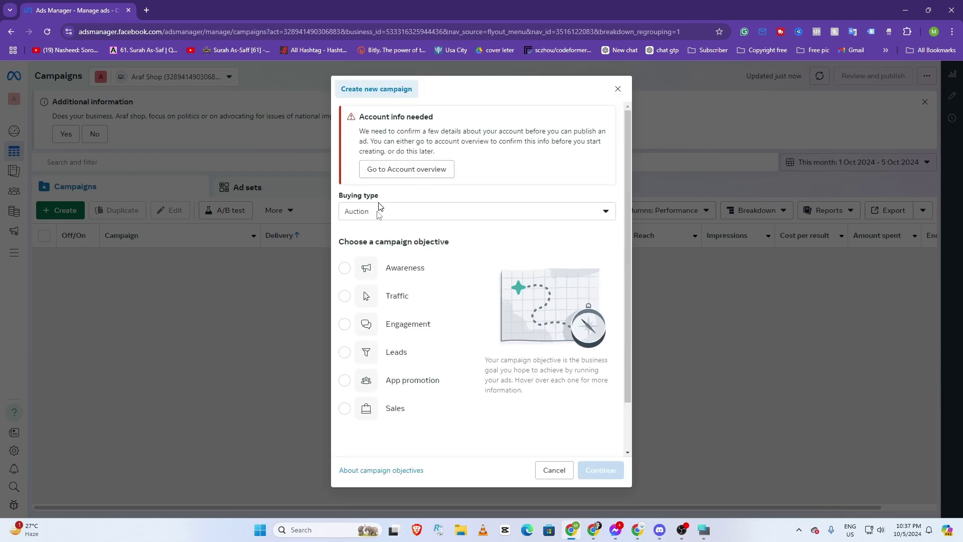
scroll(442, 241, down, 2)
drag(460, 188, 340, 186)
click(417, 198)
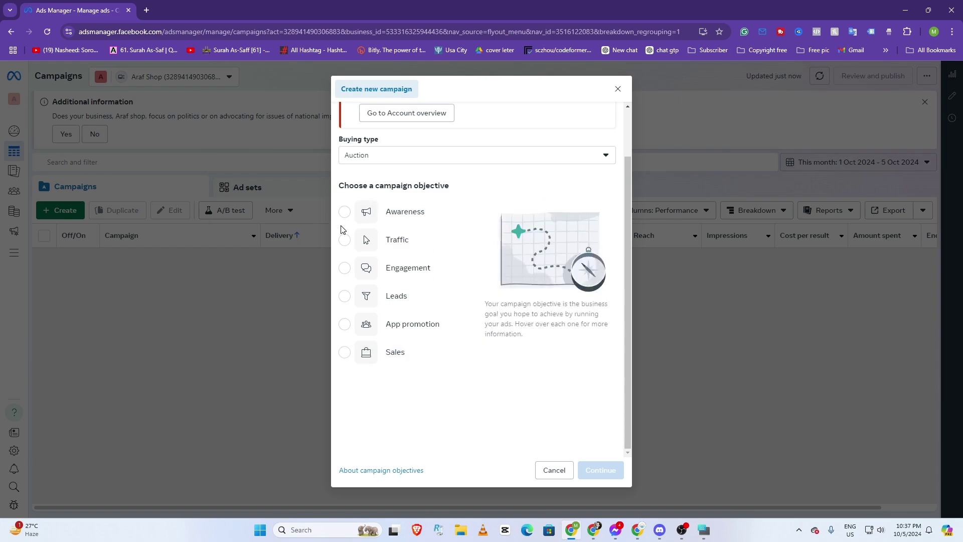
Open BDshop.com in a new browser tab and look over the store's homepage
click(146, 9)
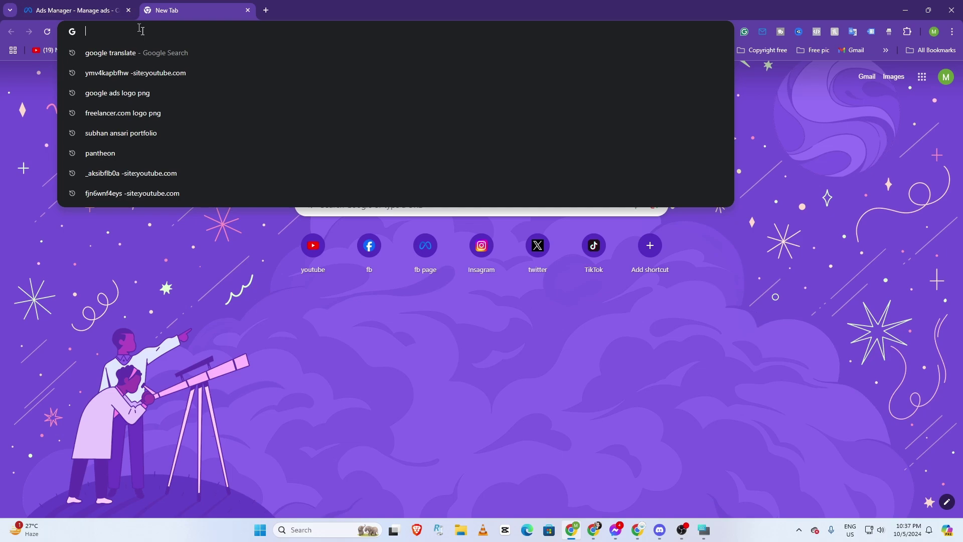
click(703, 531)
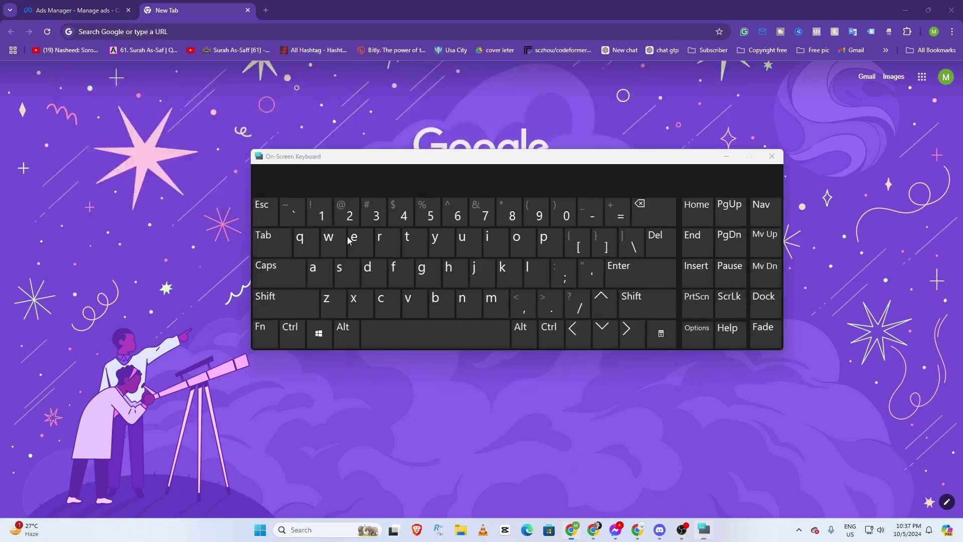
key(shift)
text(BDshop.com)
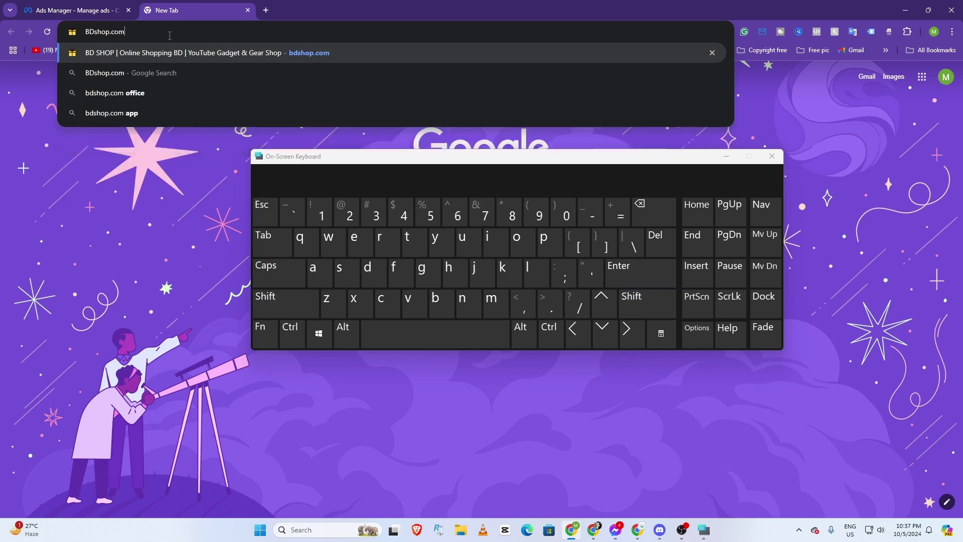
key(Return)
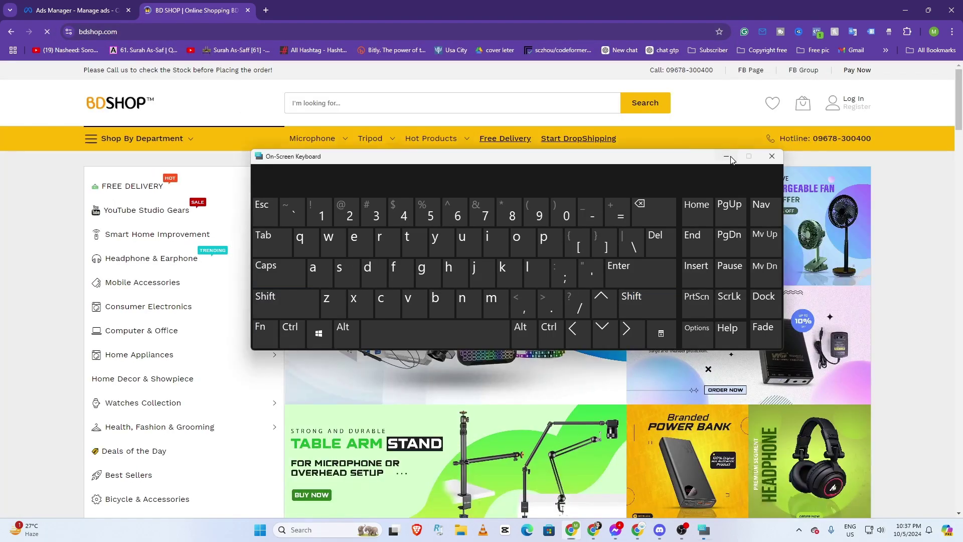
click(726, 156)
scroll(430, 214, down, 7)
scroll(430, 215, up, 4)
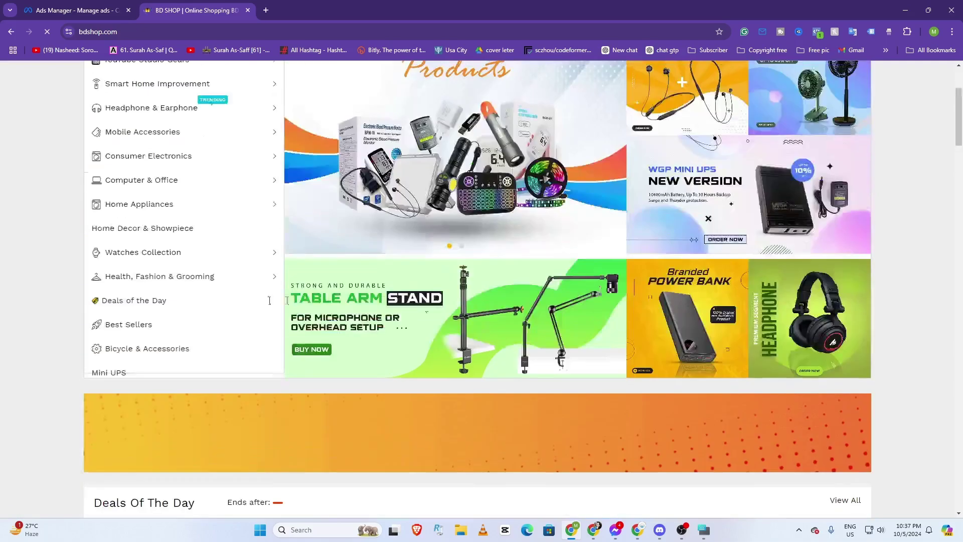
scroll(190, 287, up, 3)
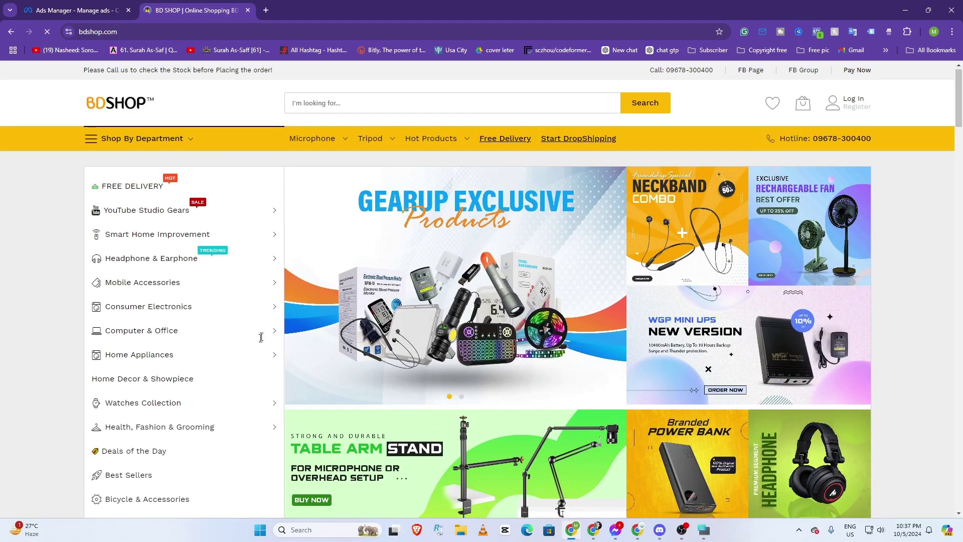
Browse BDshop's Computer & Office category and open the Sketch Steel Series Table With Alex Drawer (RS-D-BW) product page
scroll(215, 336, down, 1)
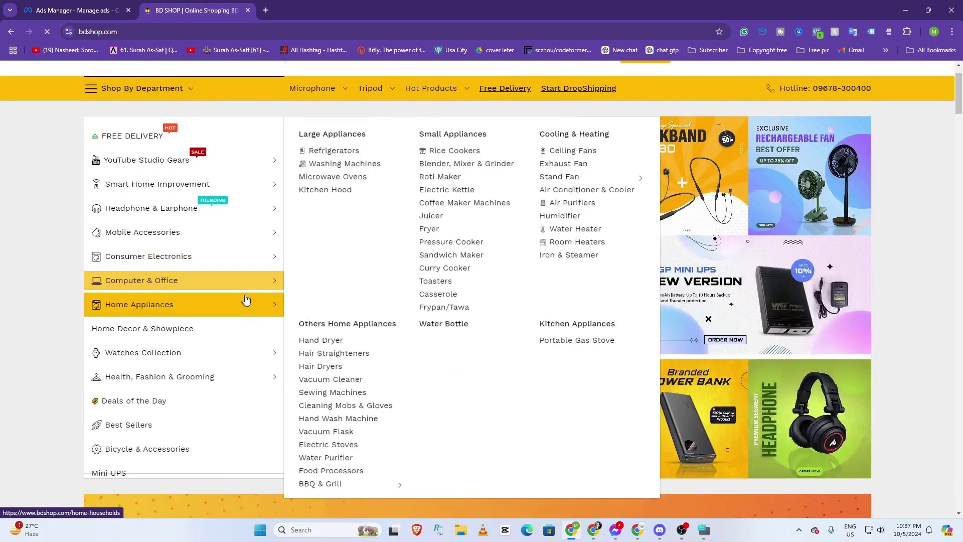
mouse_move(258, 286)
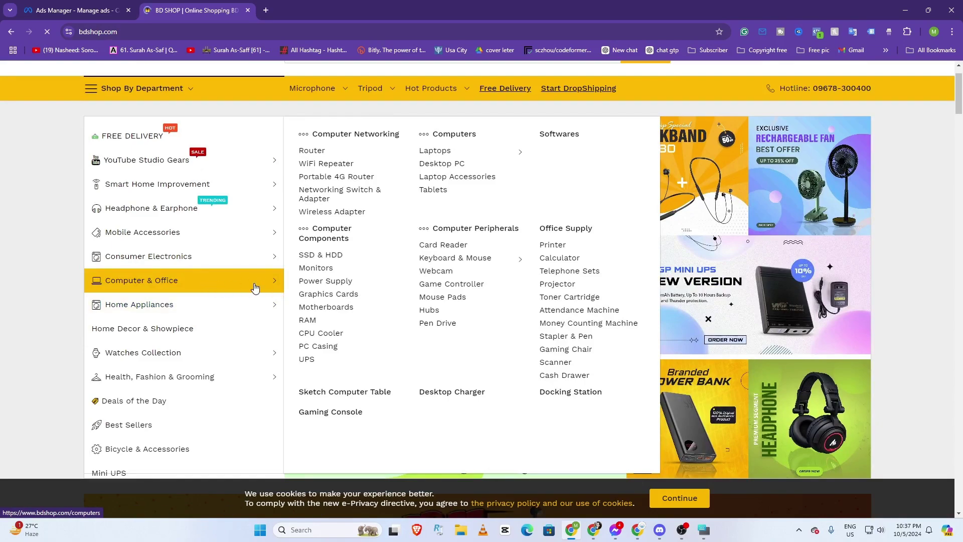
scroll(360, 228, up, 1)
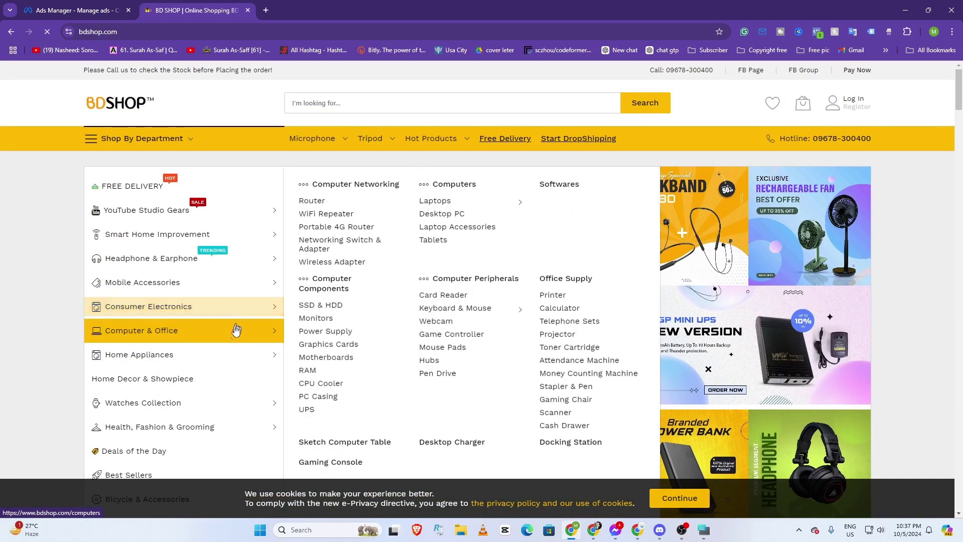
click(234, 331)
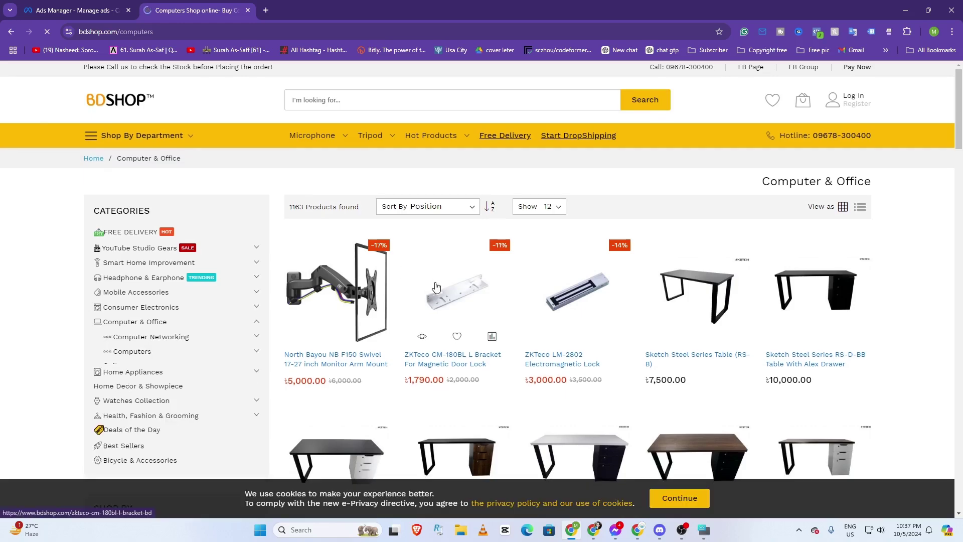
scroll(436, 287, down, 5)
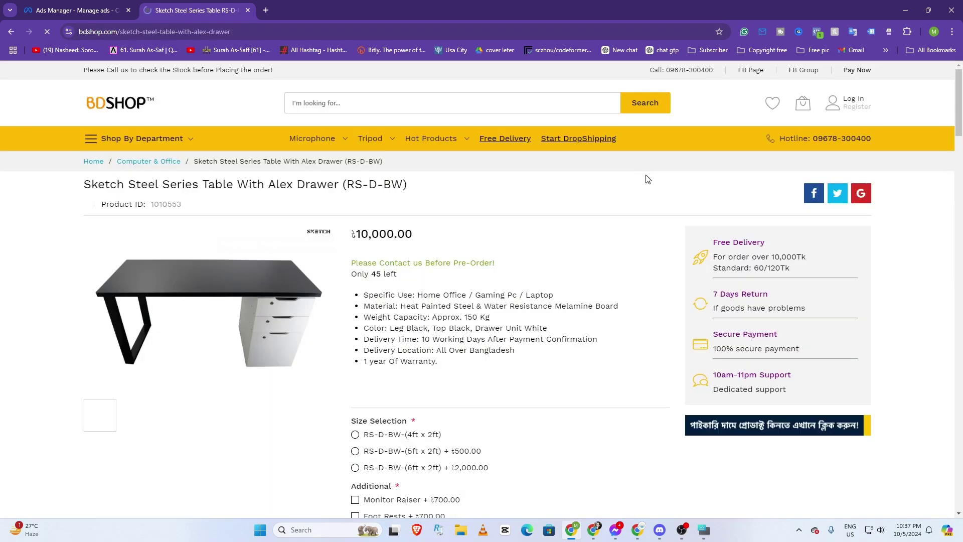
Copy the table's product page address and look over its specifications, size choices and delivery options
click(285, 32)
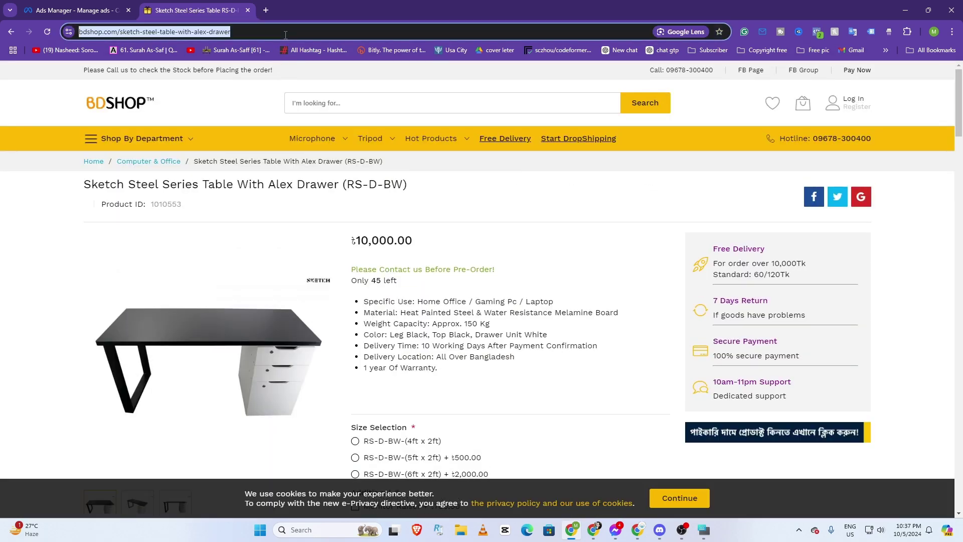
right_click(285, 34)
click(346, 129)
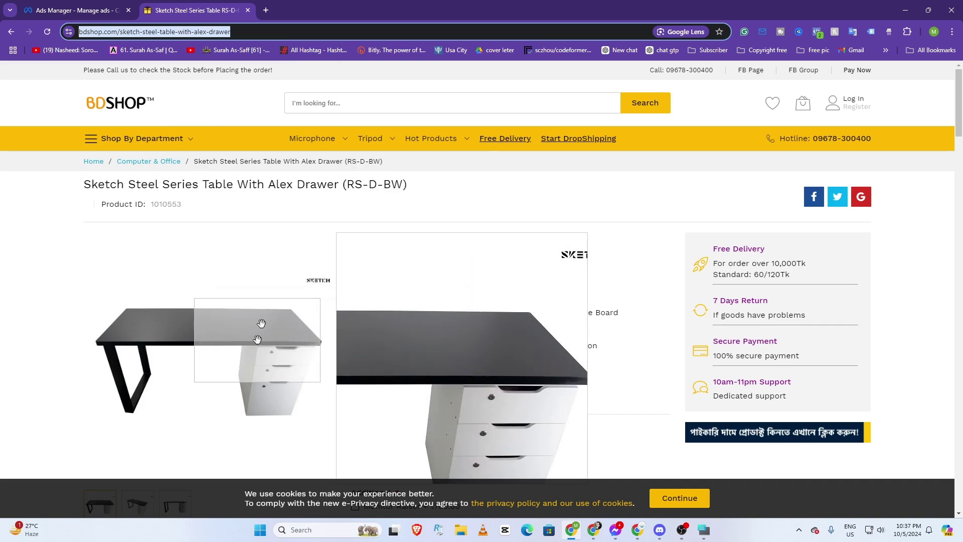
scroll(396, 311, down, 3)
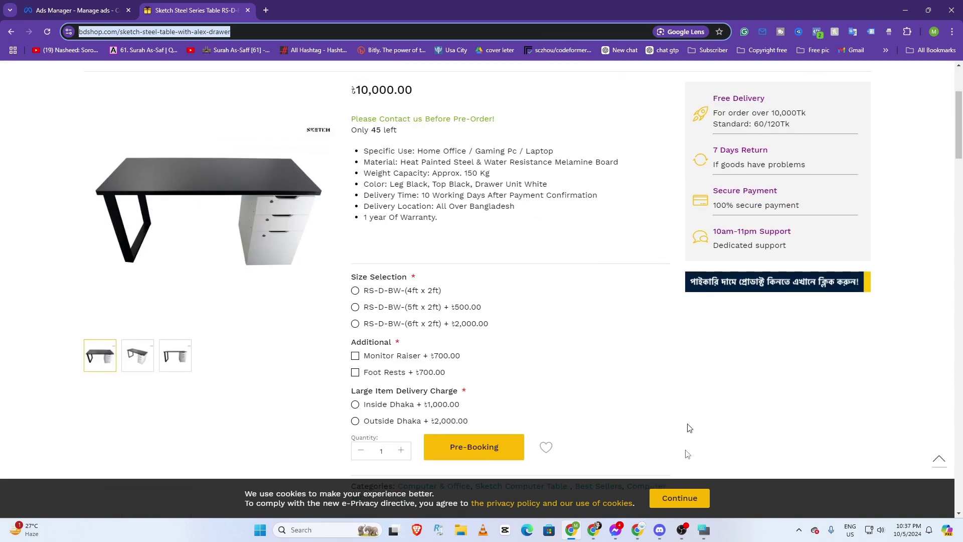
Check on the class call in Discord and return to the campaign objectives in Ads Manager, viewing the Awareness description
click(656, 534)
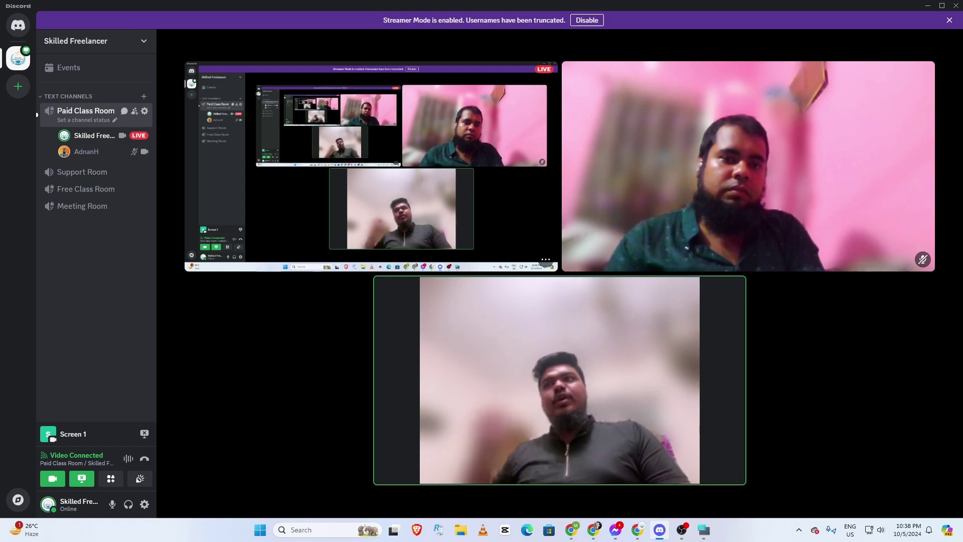
mouse_move(614, 504)
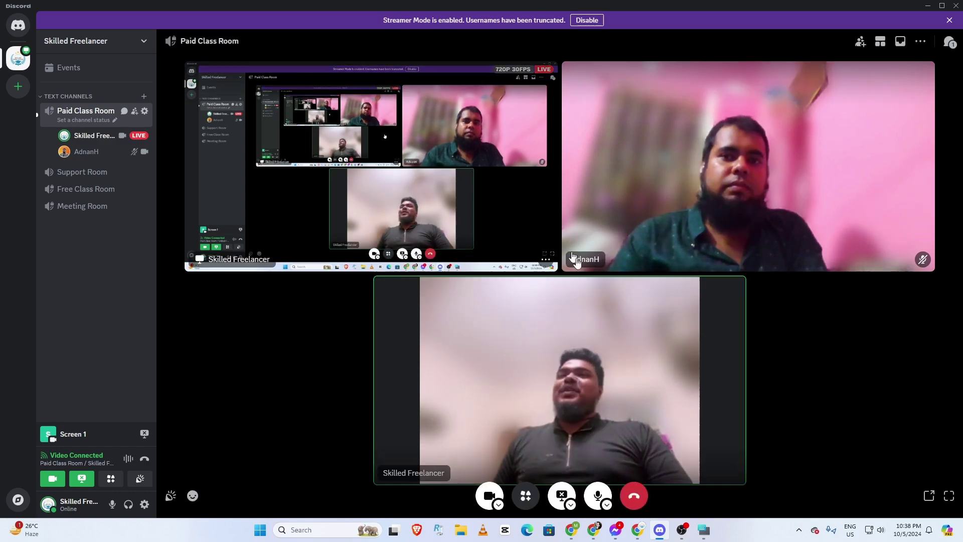
click(571, 530)
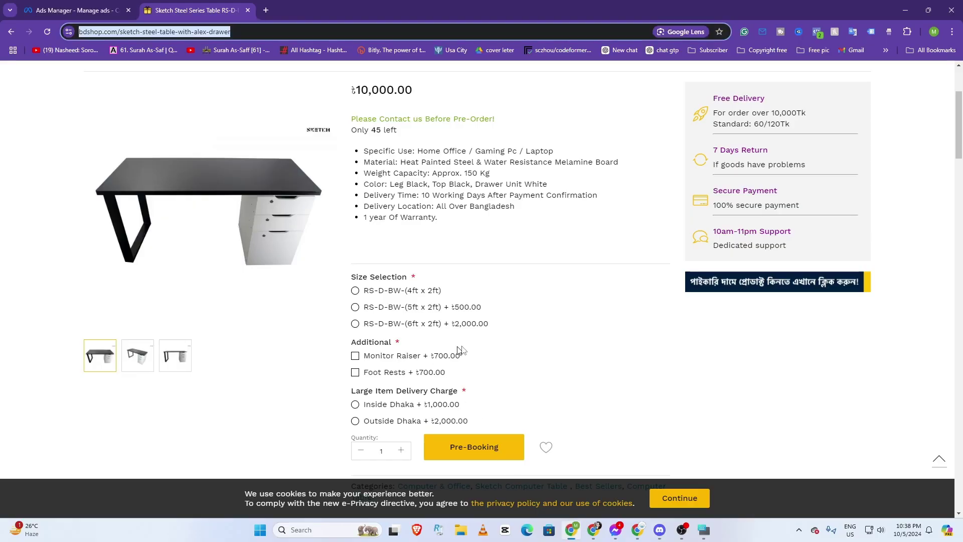
click(117, 9)
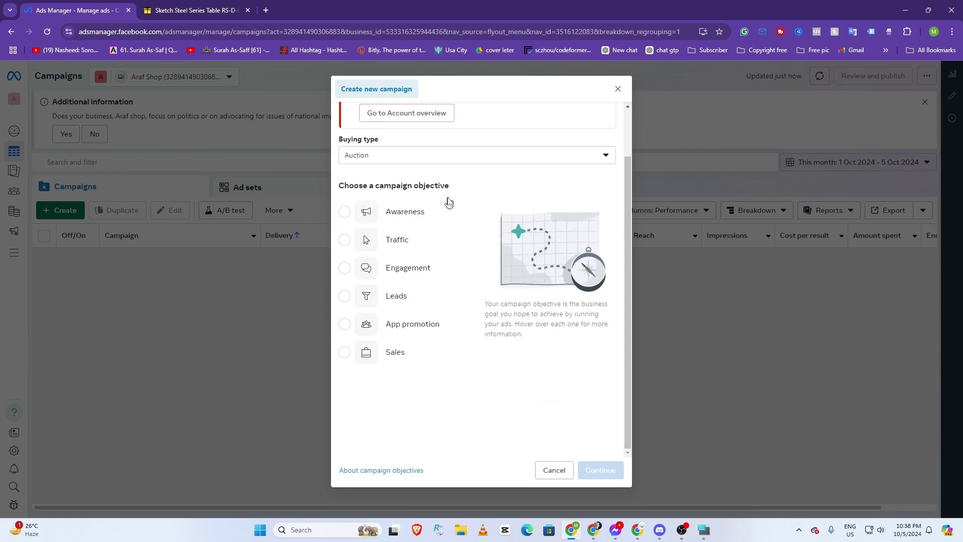
click(661, 531)
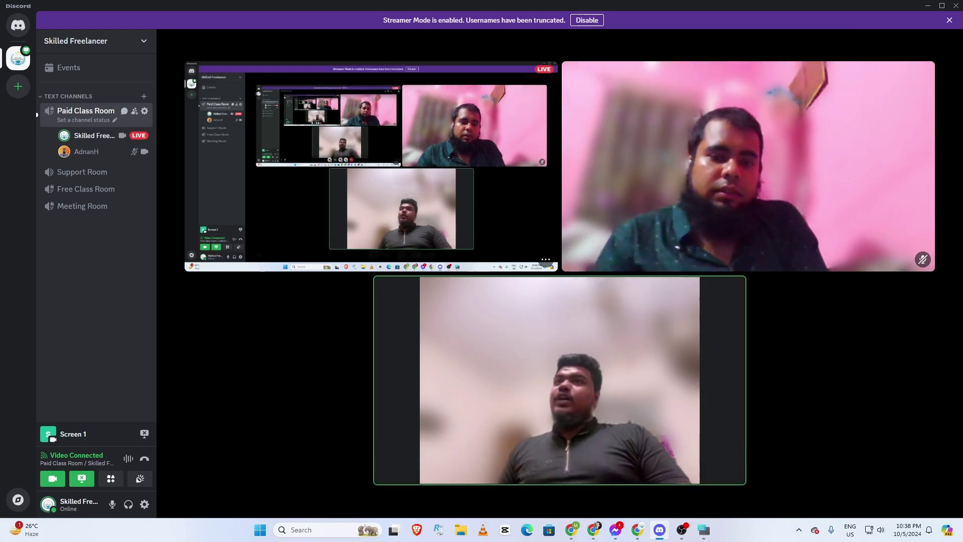
mouse_move(569, 533)
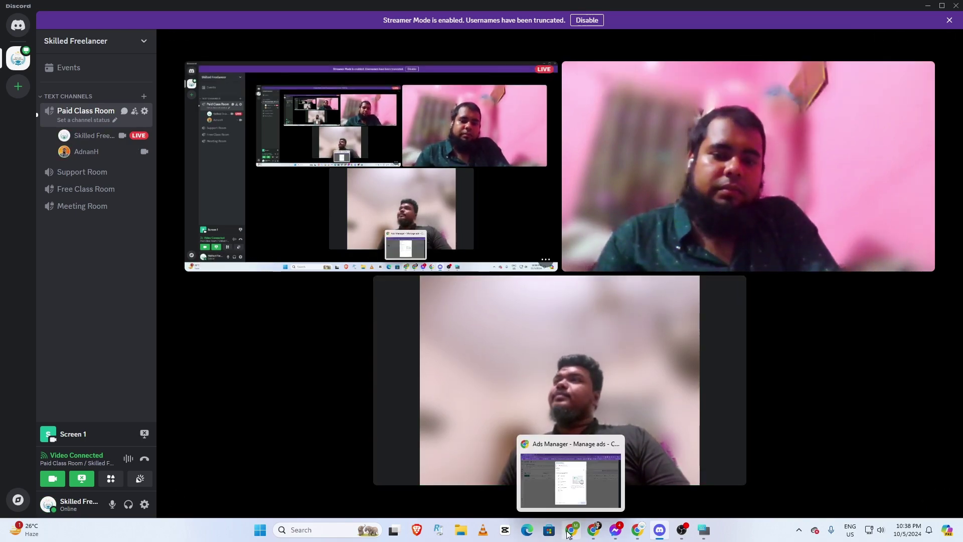
click(570, 533)
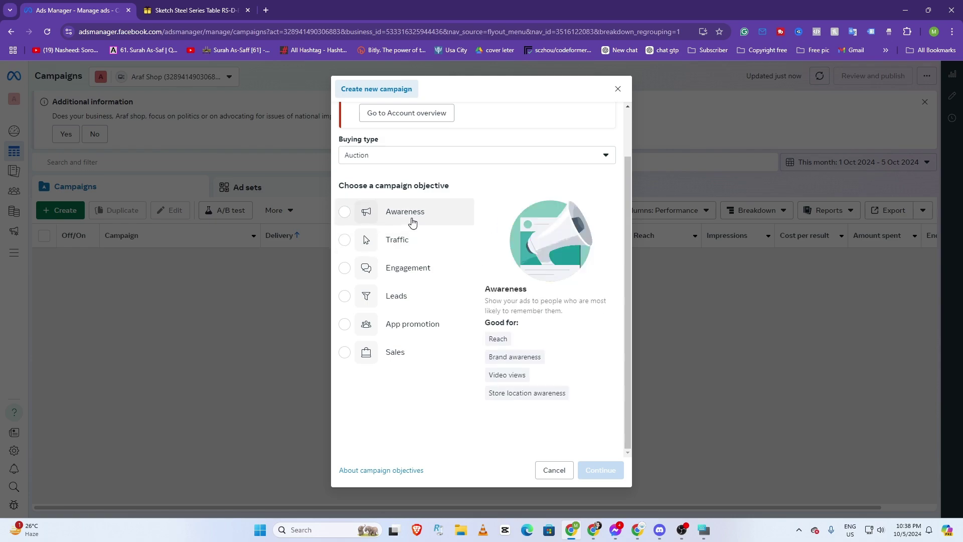
Box the Awareness description and its four Good for uses in red on a screen capture, then discard the capture
key(Print)
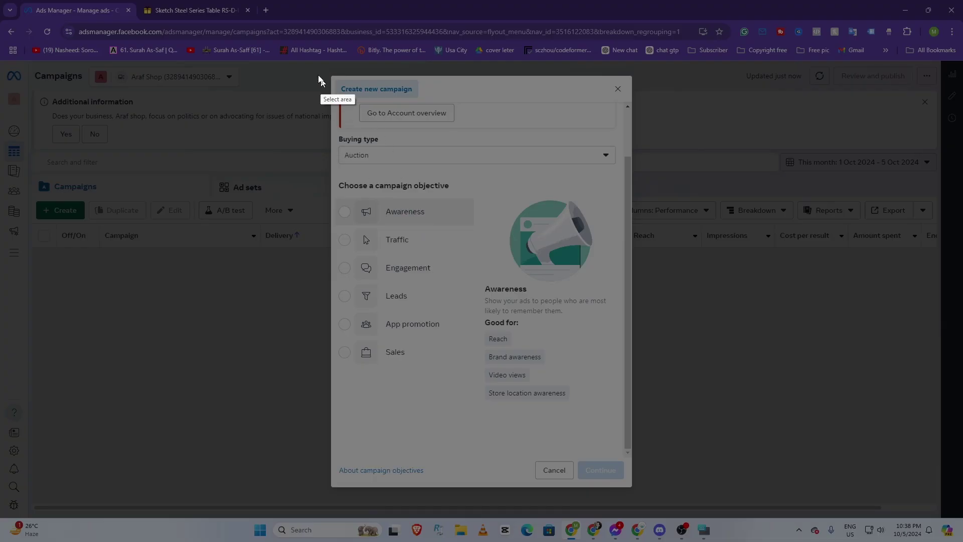
drag(305, 60, 680, 517)
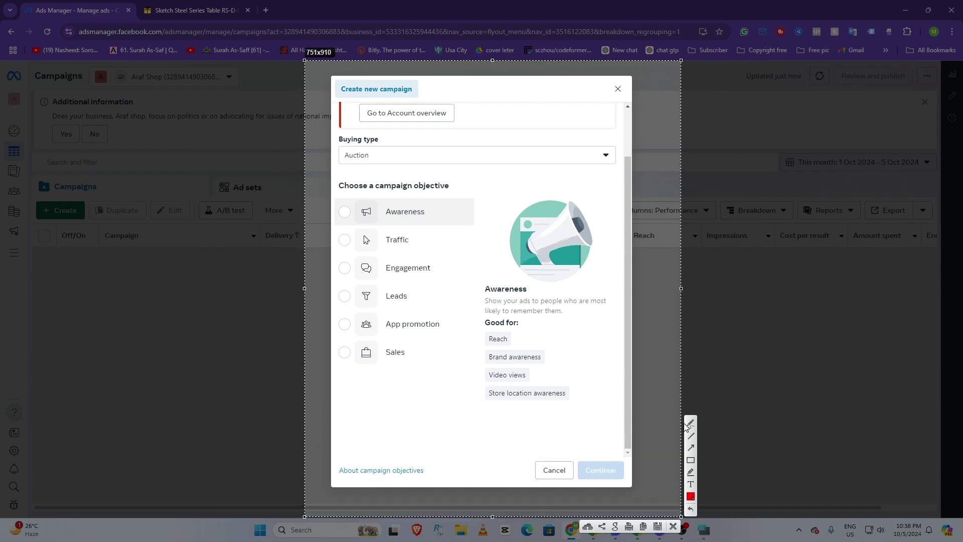
drag(480, 293, 594, 322)
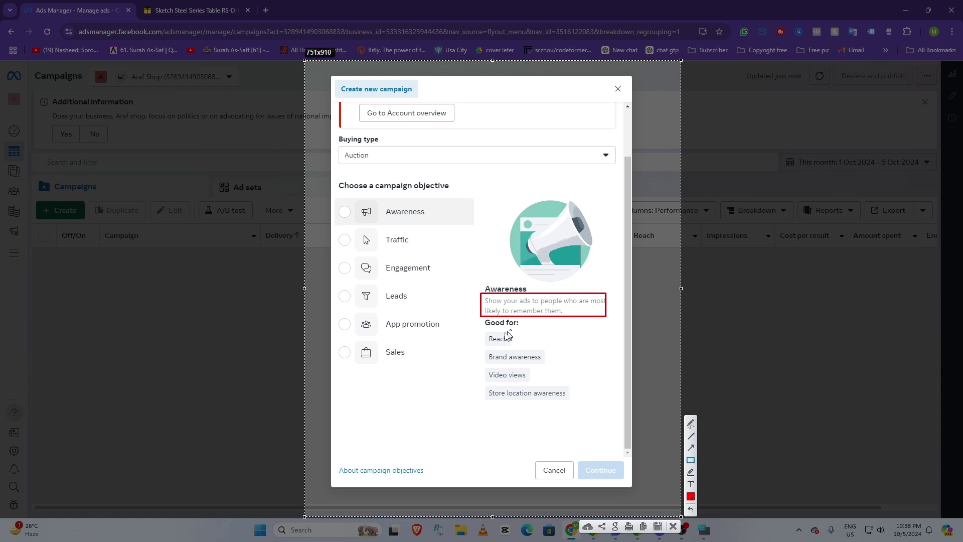
mouse_move(520, 351)
mouse_down()
mouse_move(521, 342)
mouse_move(566, 366)
mouse_up()
mouse_move(491, 373)
mouse_down()
mouse_move(544, 384)
mouse_move(503, 396)
mouse_up()
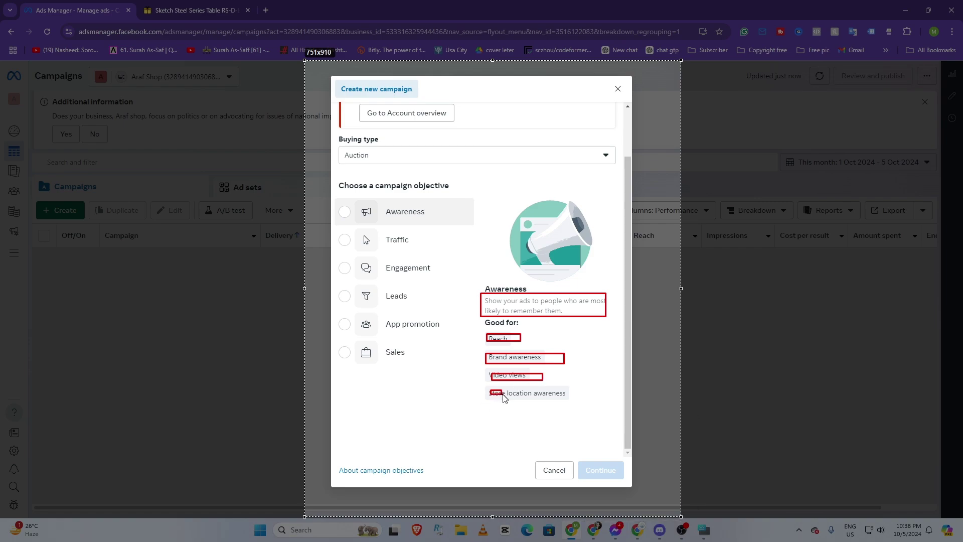
drag(572, 400, 575, 399)
mouse_move(475, 272)
mouse_down()
mouse_move(478, 292)
mouse_move(579, 423)
mouse_move(614, 423)
mouse_move(613, 414)
mouse_up()
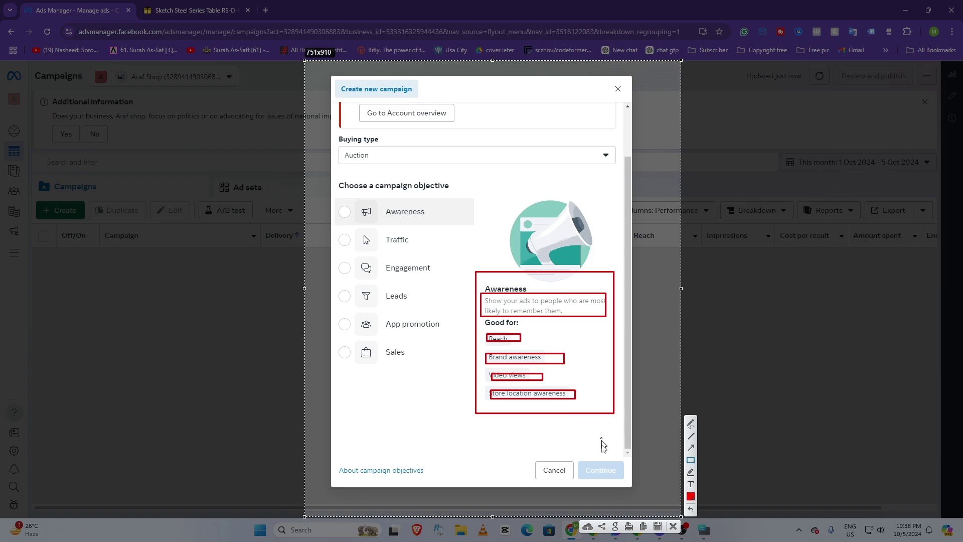
click(673, 527)
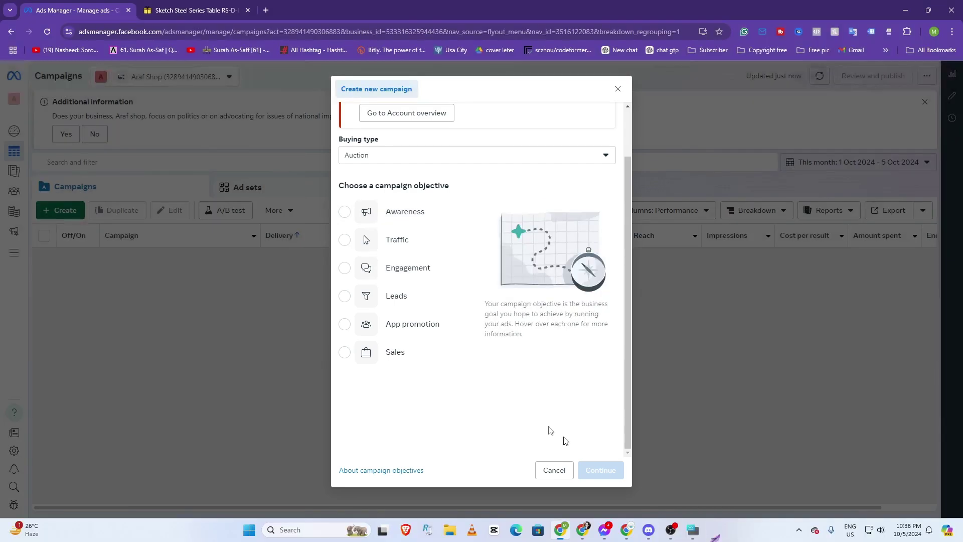
Go from the BDshop product page back to the store's homepage and copy the homepage address
click(201, 11)
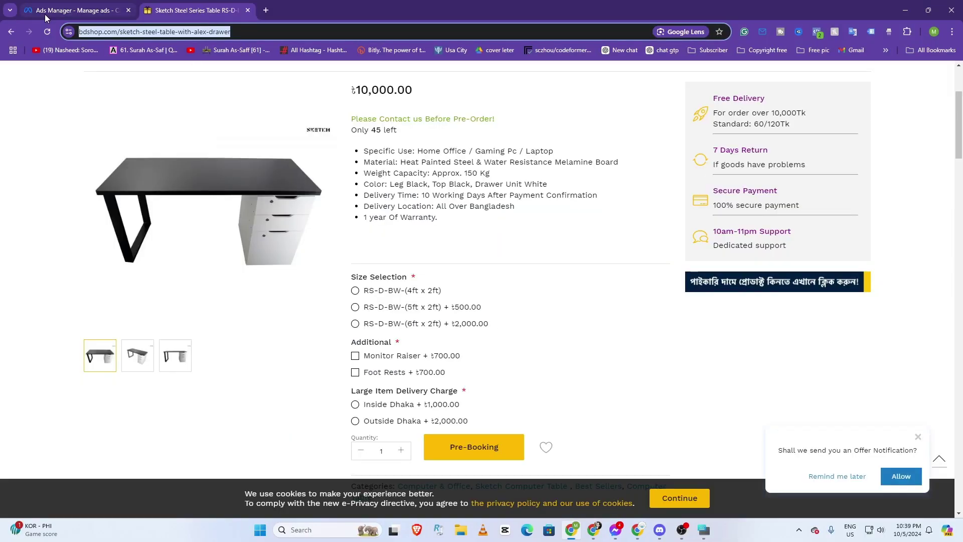
click(11, 32)
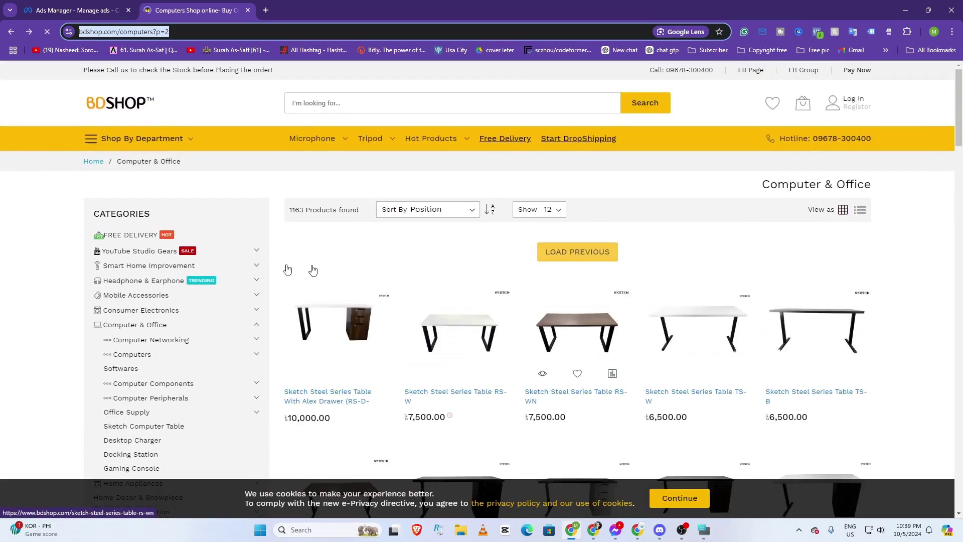
click(135, 104)
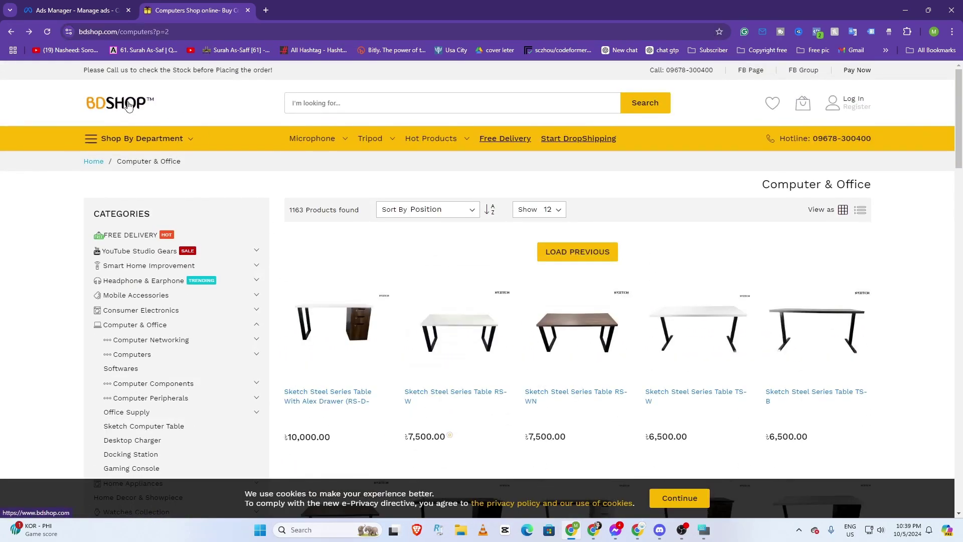
scroll(548, 245, down, 10)
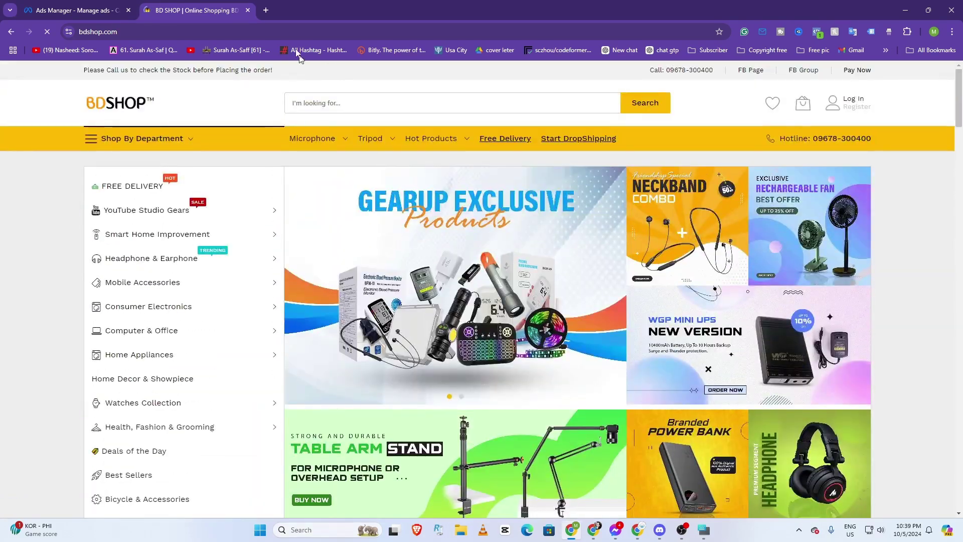
click(287, 32)
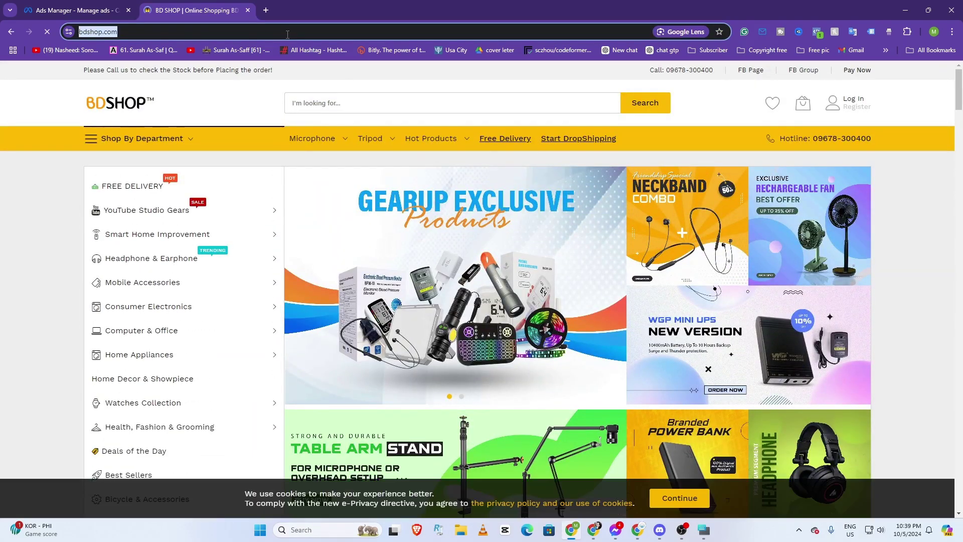
right_click(287, 33)
click(318, 127)
Check the Discord class call, view the campaign objectives in Ads Manager, and return to the BDshop homepage
click(661, 533)
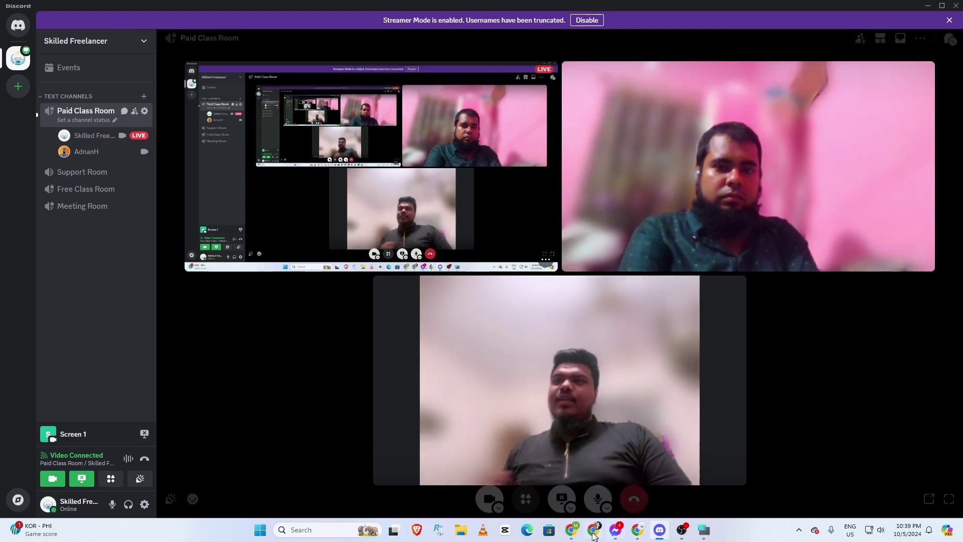
mouse_move(573, 533)
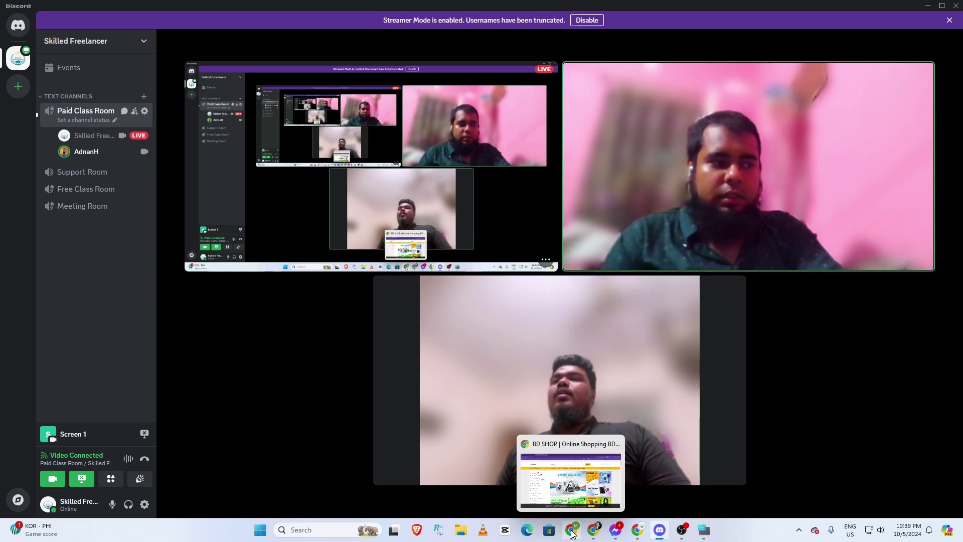
click(573, 533)
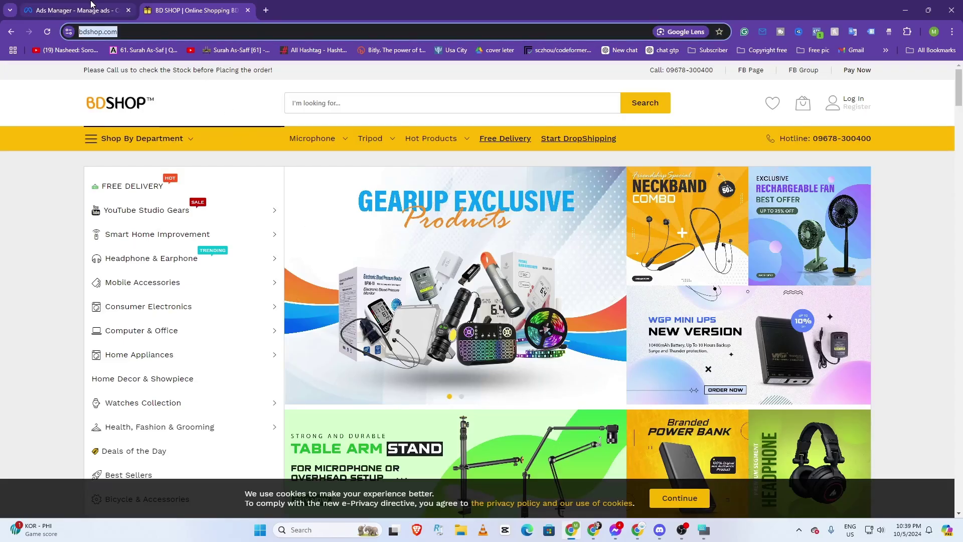
click(75, 10)
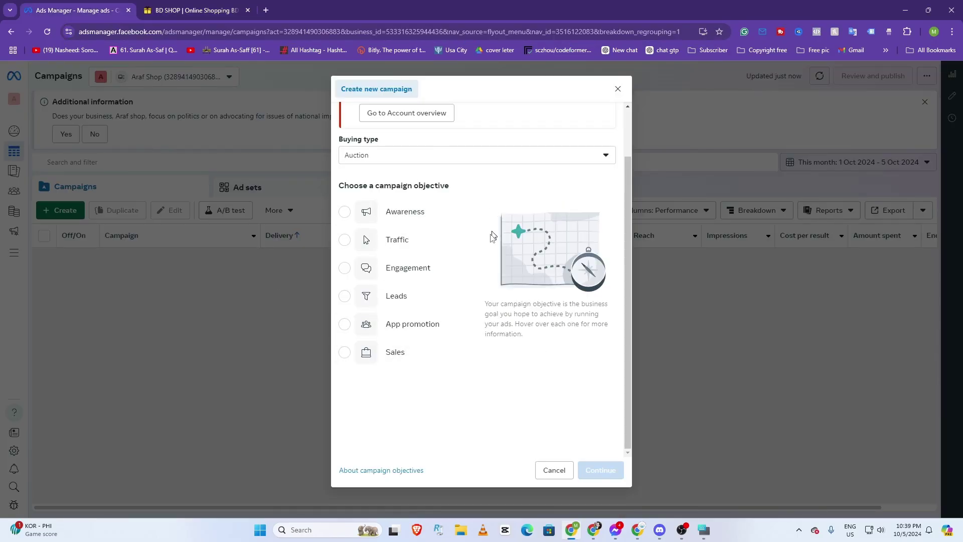
click(205, 7)
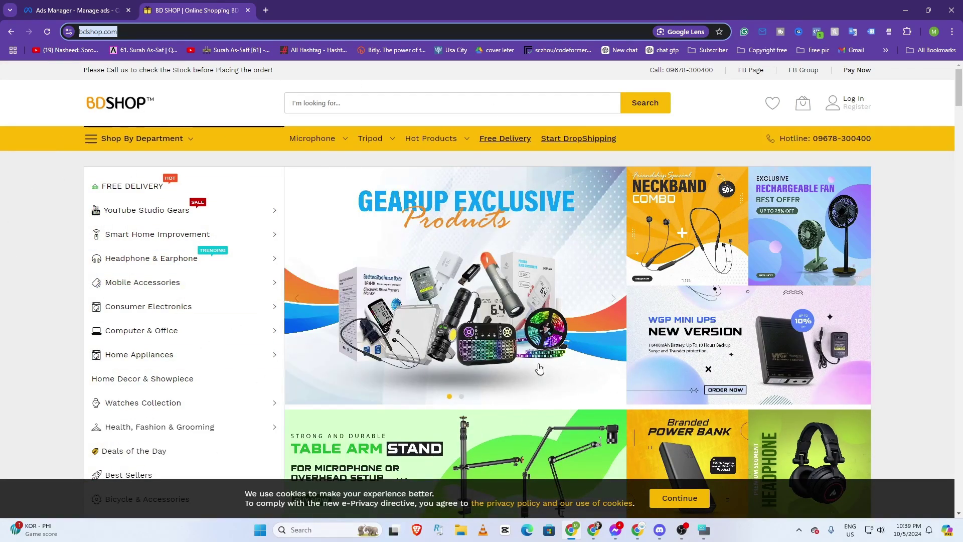
Switch to Discord and view the Paid Class Room video call
click(660, 530)
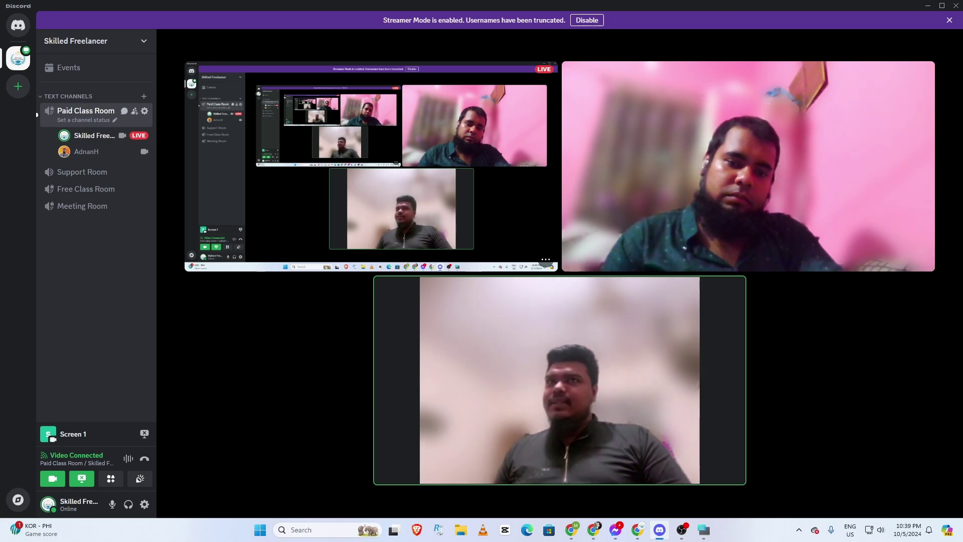
mouse_move(576, 393)
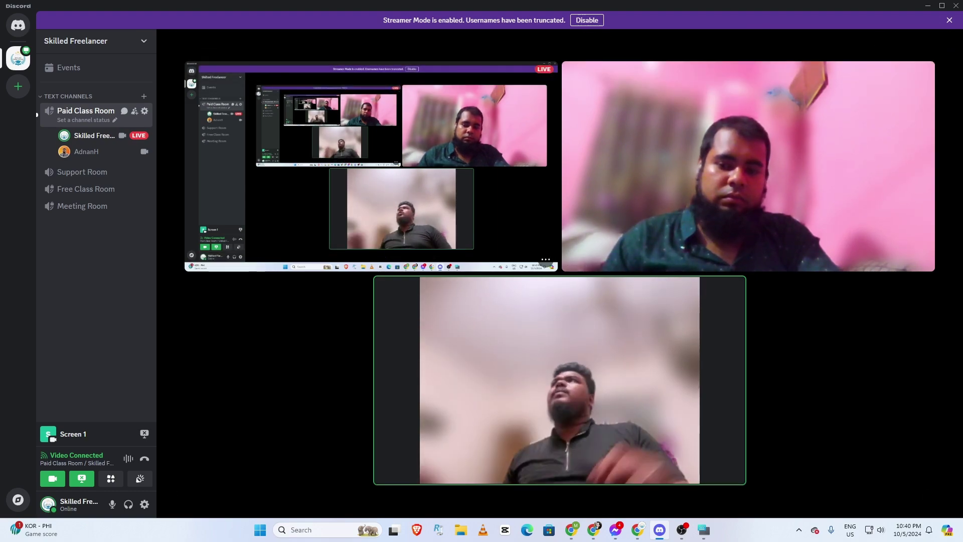
mouse_move(501, 409)
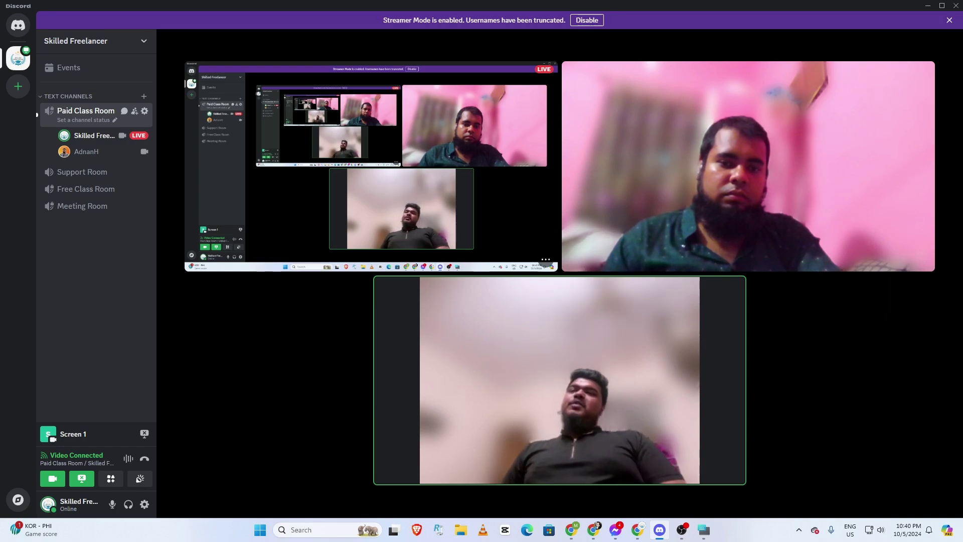
mouse_move(543, 408)
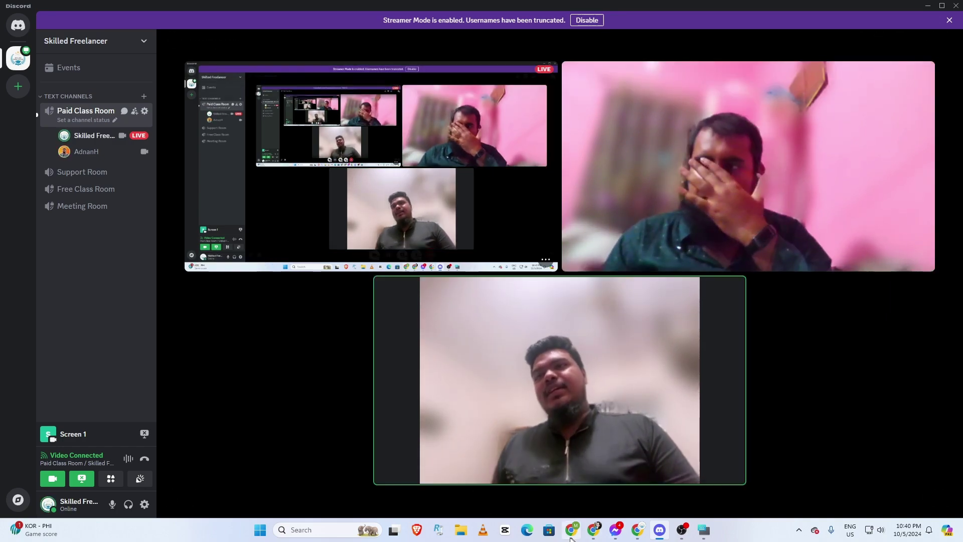
View the BDshop homepage and the campaign objectives in Ads Manager, and return to the Discord class call
mouse_move(570, 538)
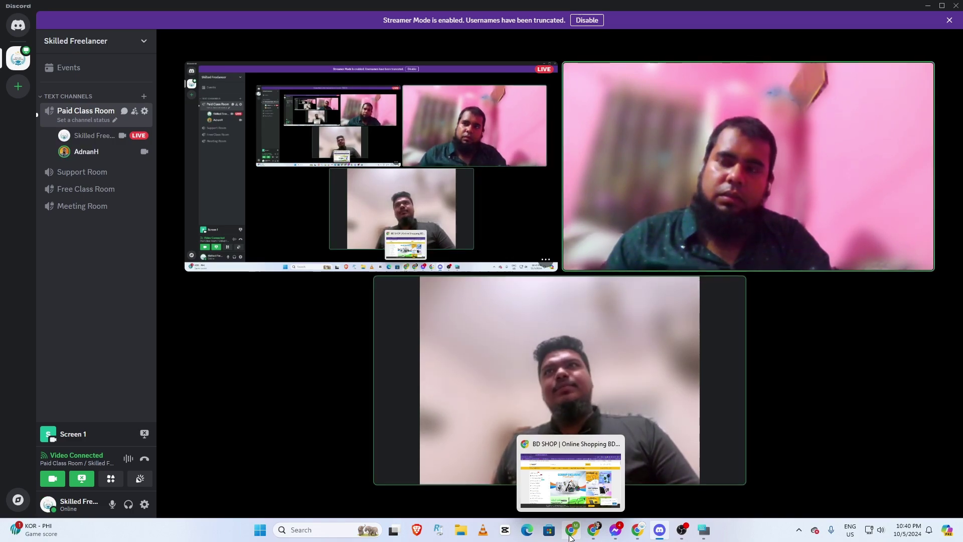
click(571, 537)
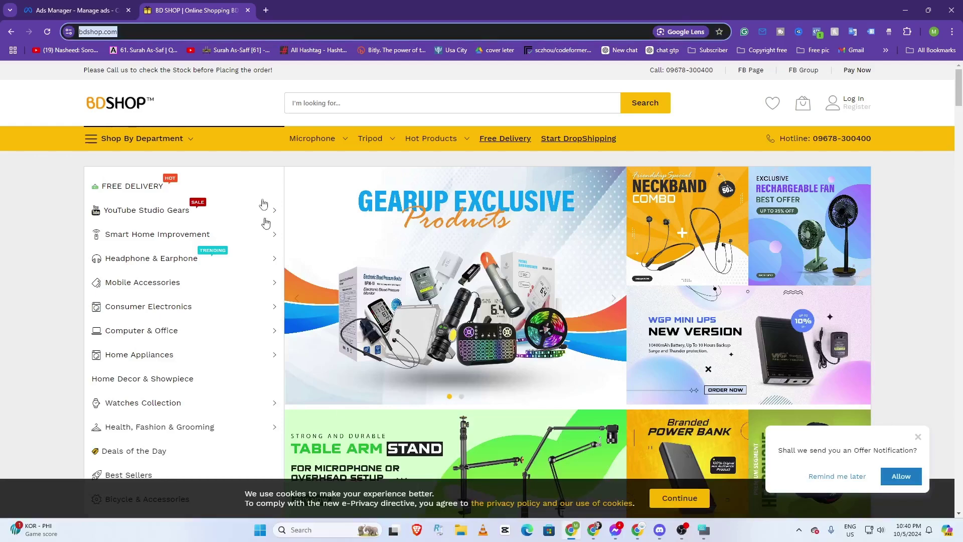
click(133, 5)
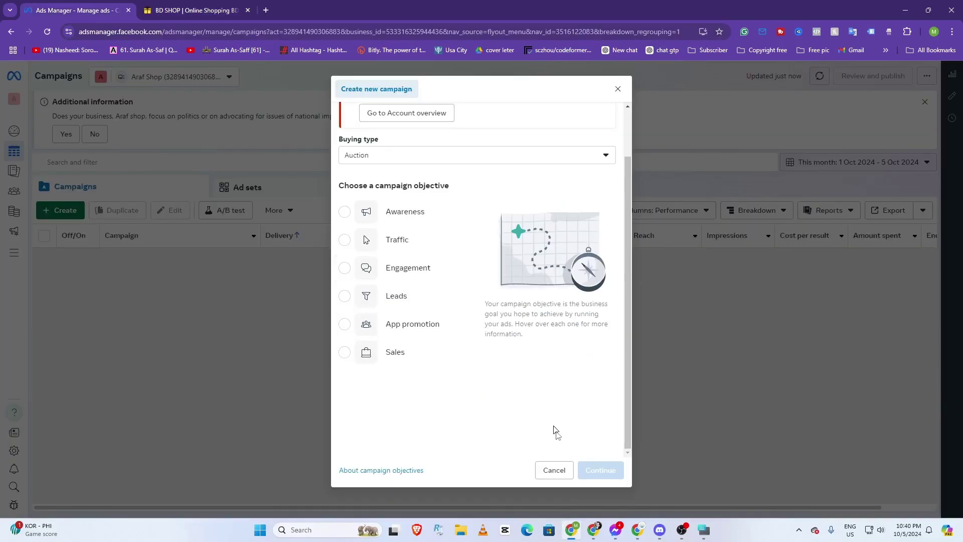
mouse_move(624, 539)
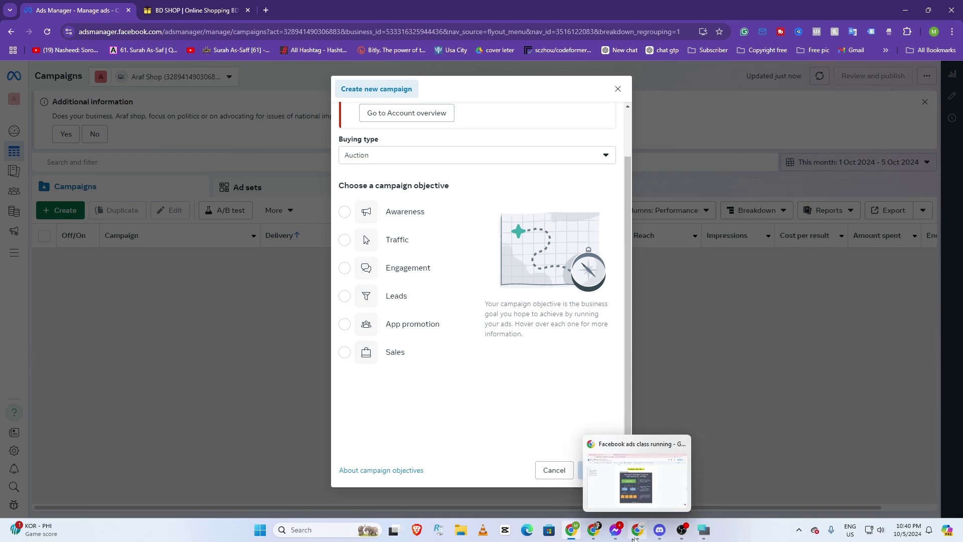
click(657, 533)
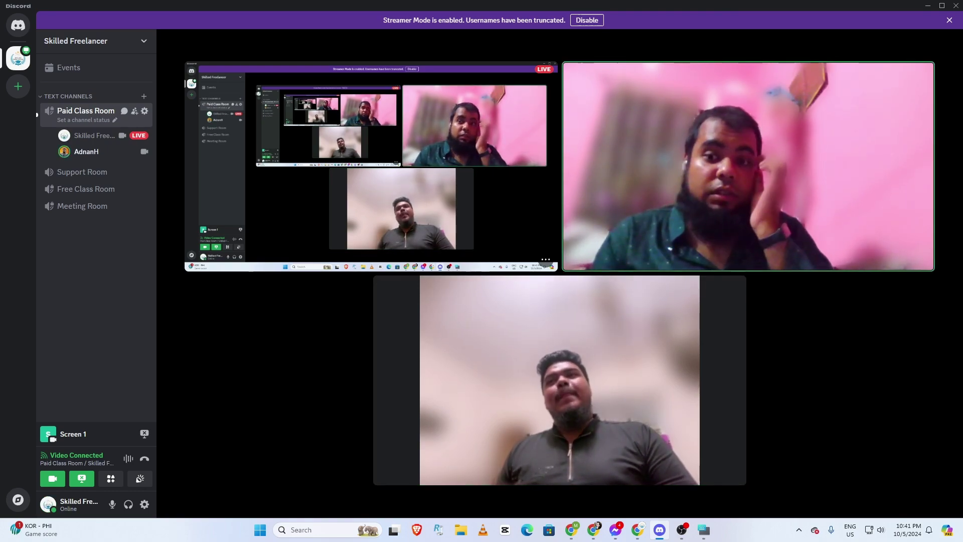
Recheck the campaign objective list in Ads Manager and go back to the Paid Class Room call in Discord
mouse_move(570, 436)
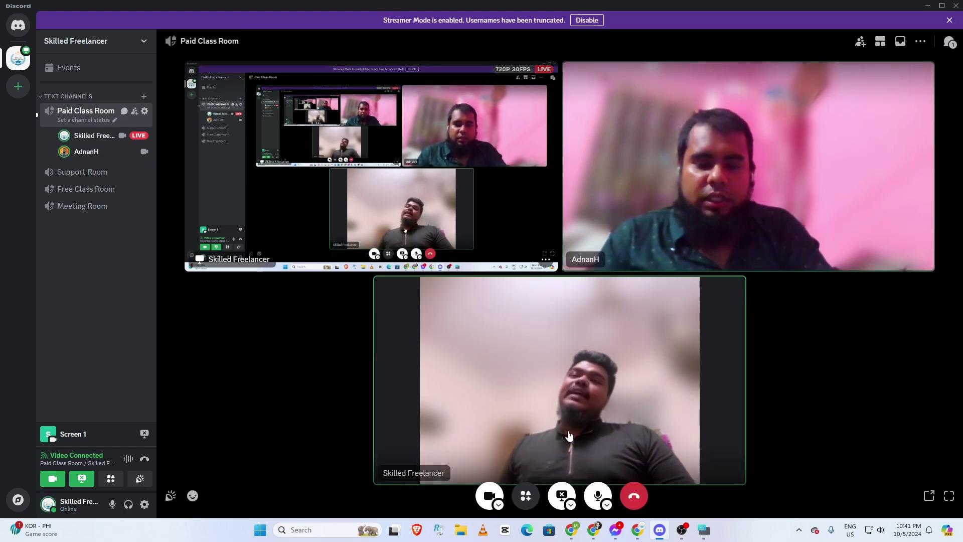
click(574, 533)
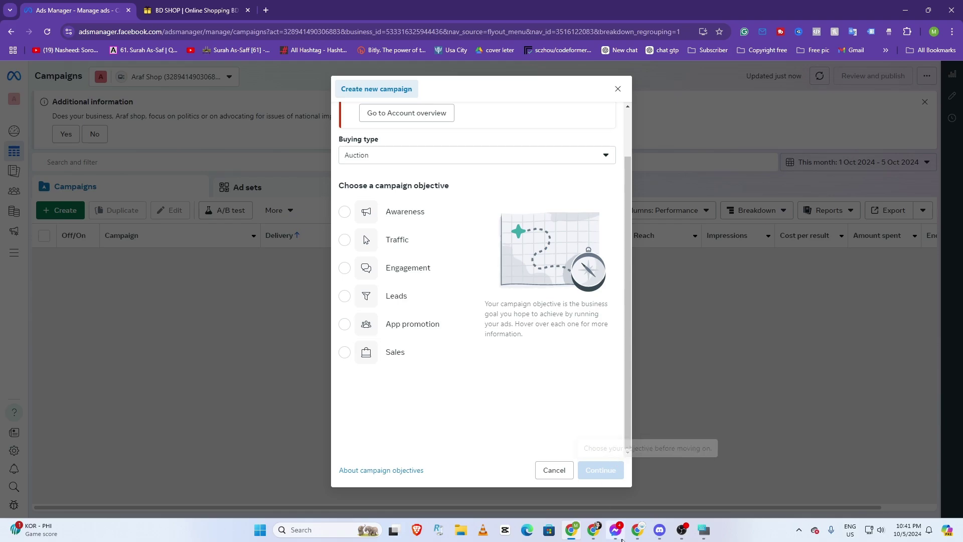
click(659, 532)
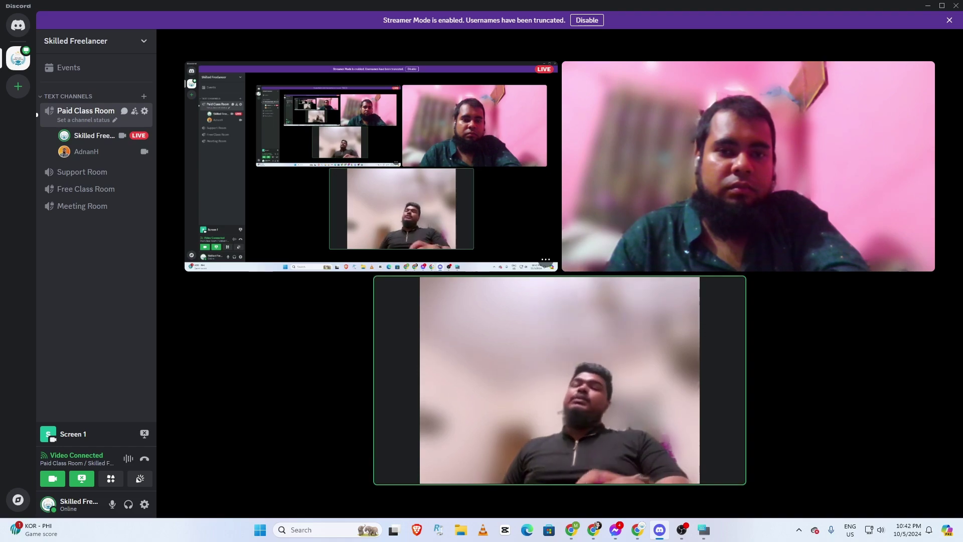
mouse_move(703, 414)
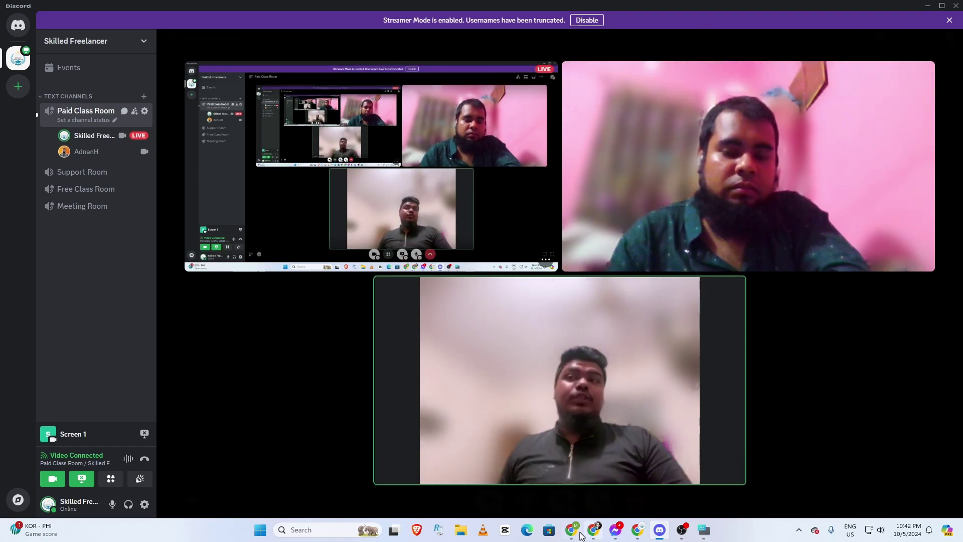
mouse_move(579, 536)
mouse_move(592, 390)
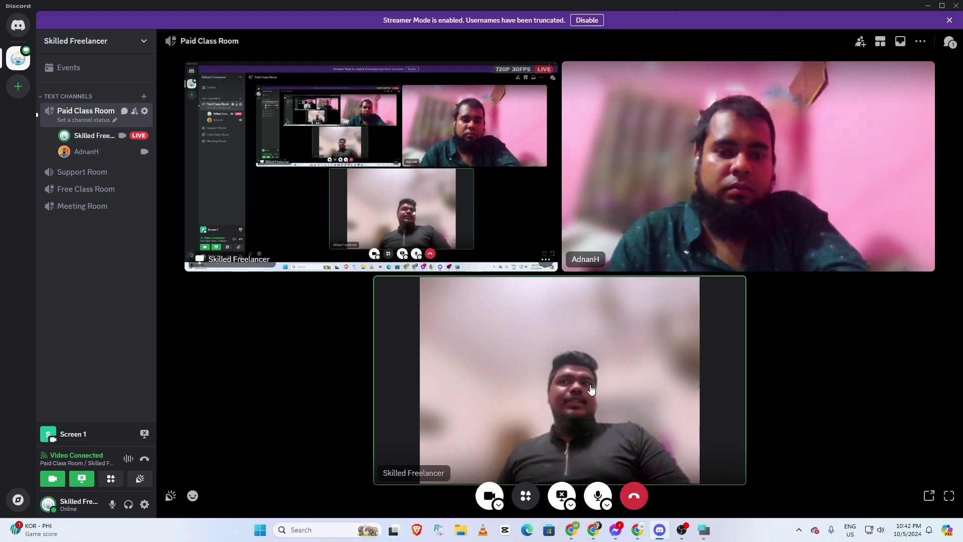
mouse_move(586, 365)
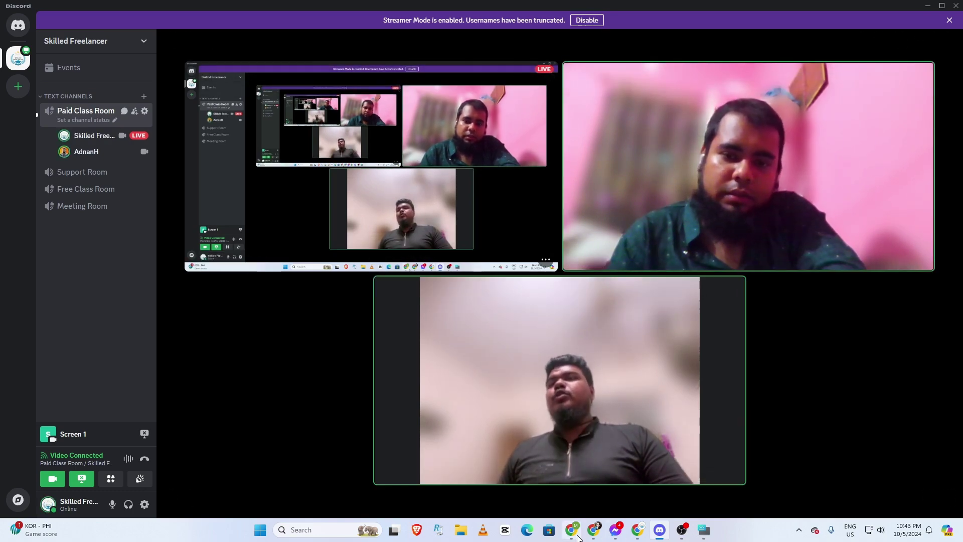
Return to BDshop and open the Mowi R2 gaming headset's product page from the Headphone & Earphone category
key(alt+Tab)
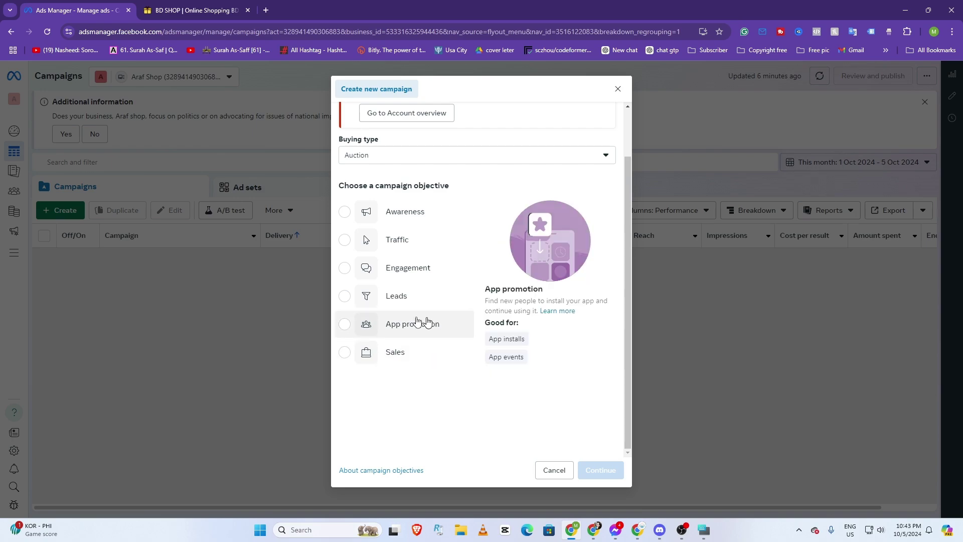
click(185, 9)
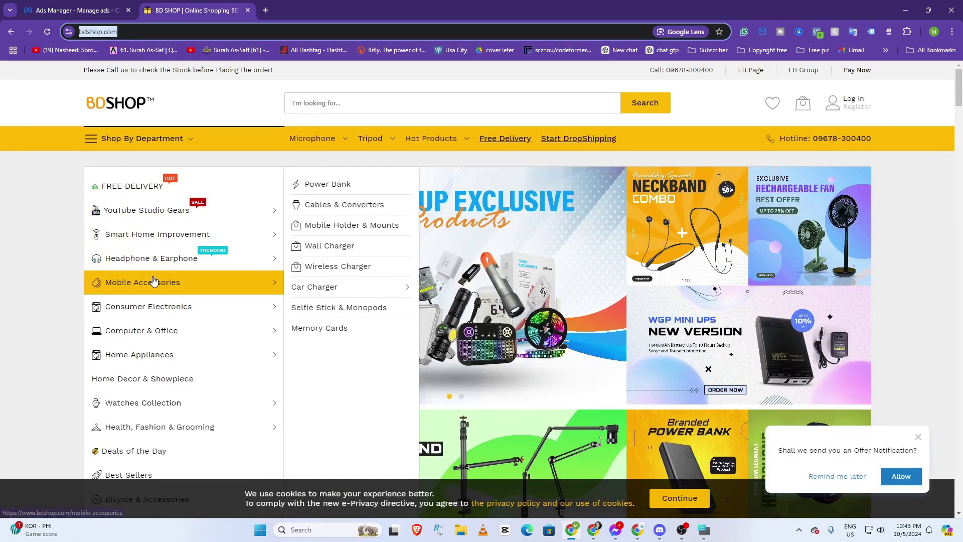
click(166, 258)
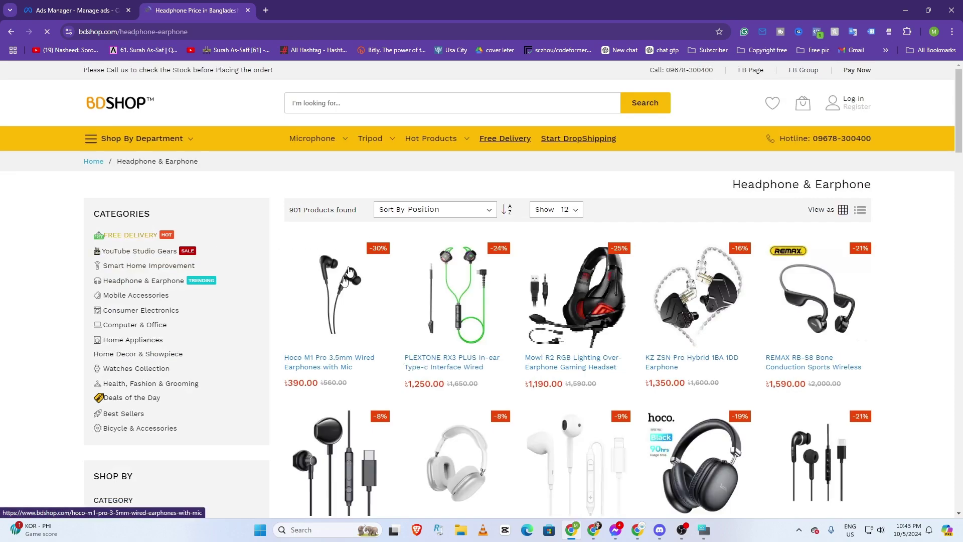
click(566, 328)
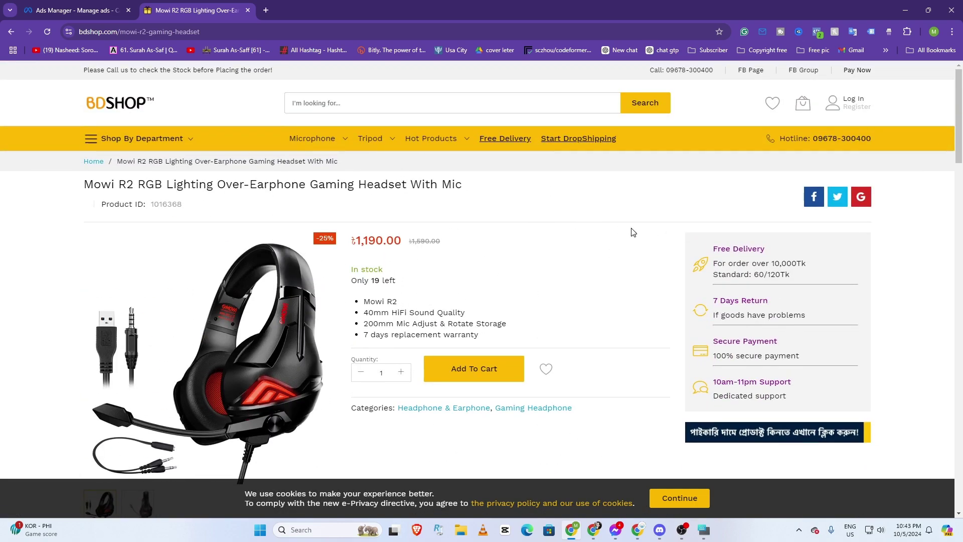
scroll(493, 281, down, 2)
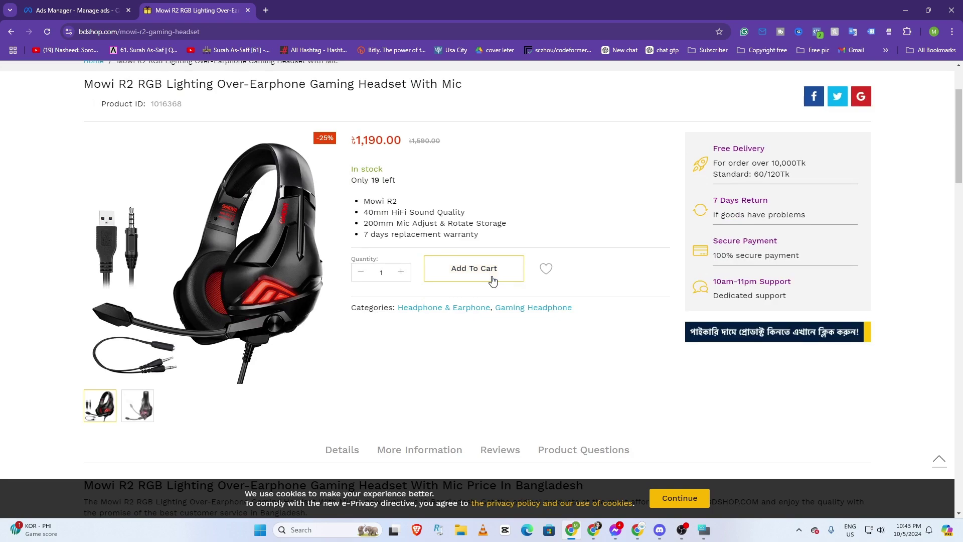
scroll(493, 281, up, 2)
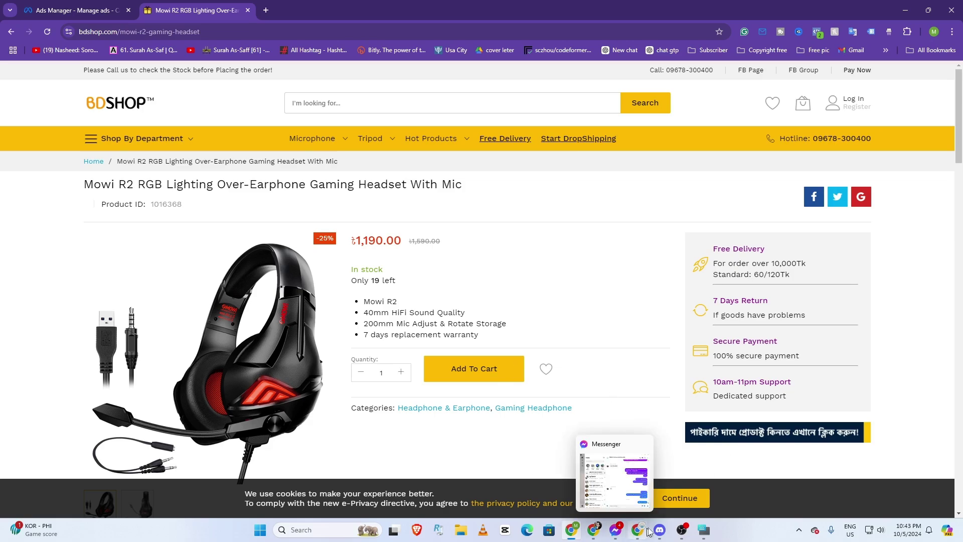
Check the Discord class call and view the campaign structure diagram in the Facebook Ads Class 4 document
mouse_move(660, 533)
click(668, 470)
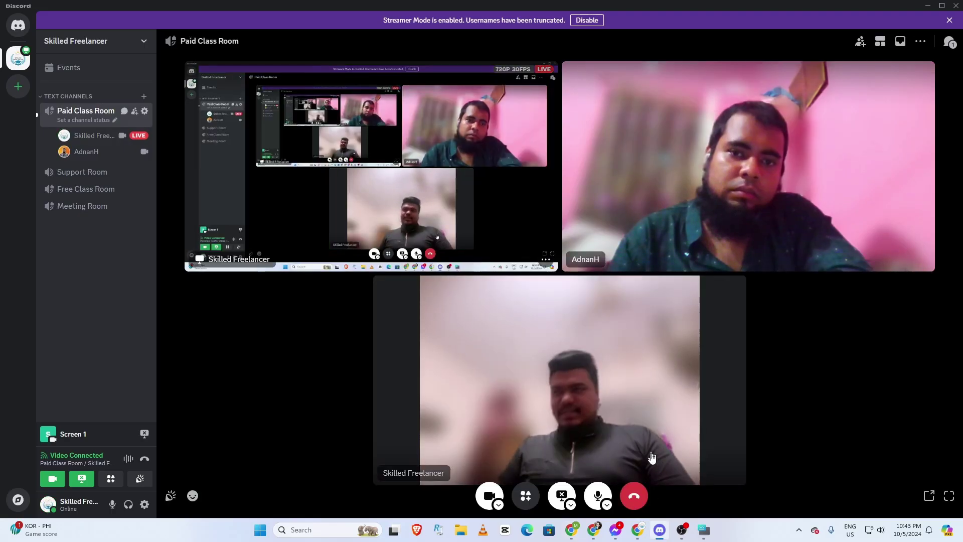
key(alt+Tab)
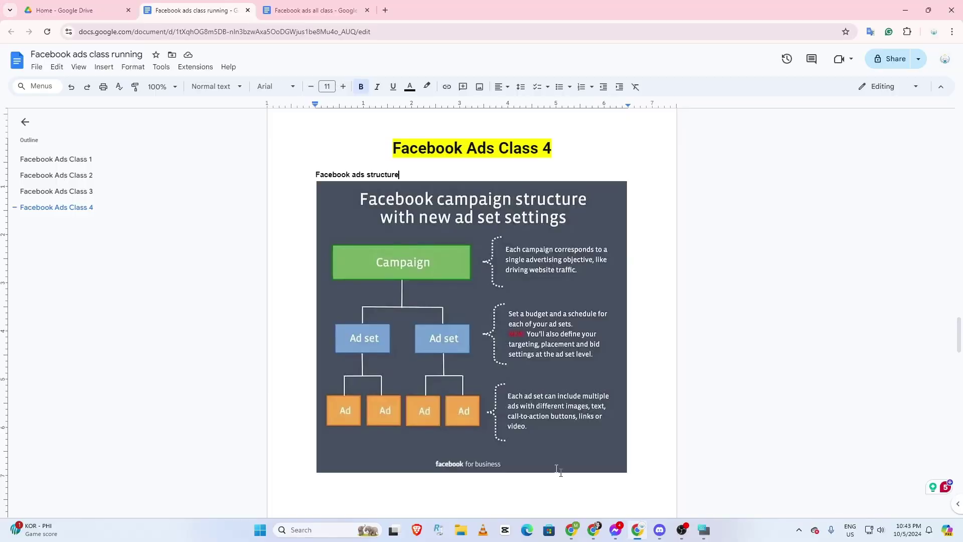
Return to Ads Manager and create a campaign with the Sales objective and the Manual sales campaign setup
click(571, 530)
click(56, 8)
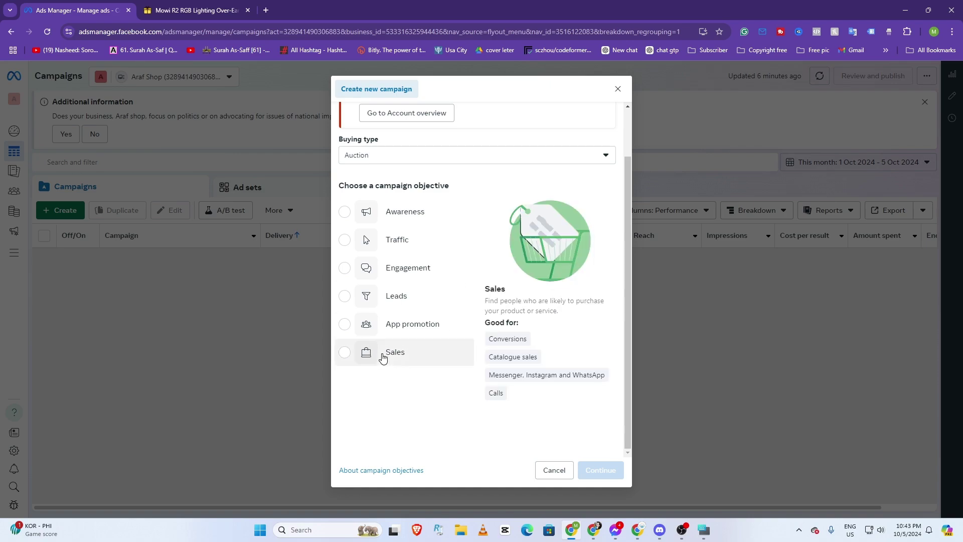
click(345, 353)
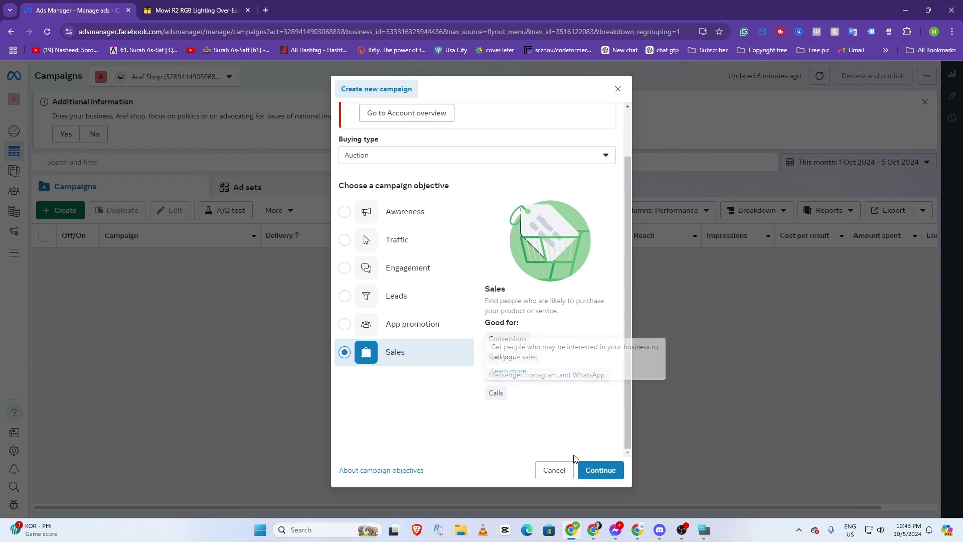
click(597, 470)
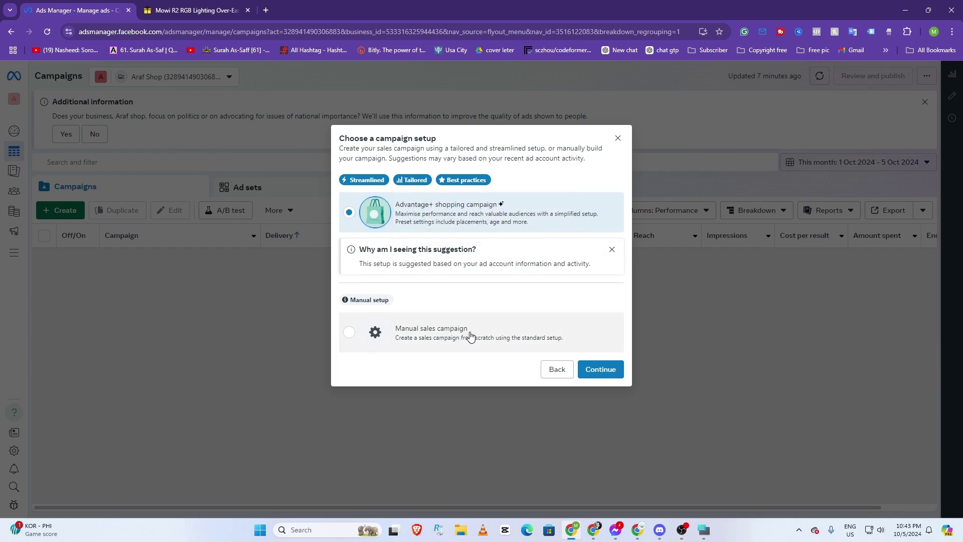
click(360, 336)
click(589, 374)
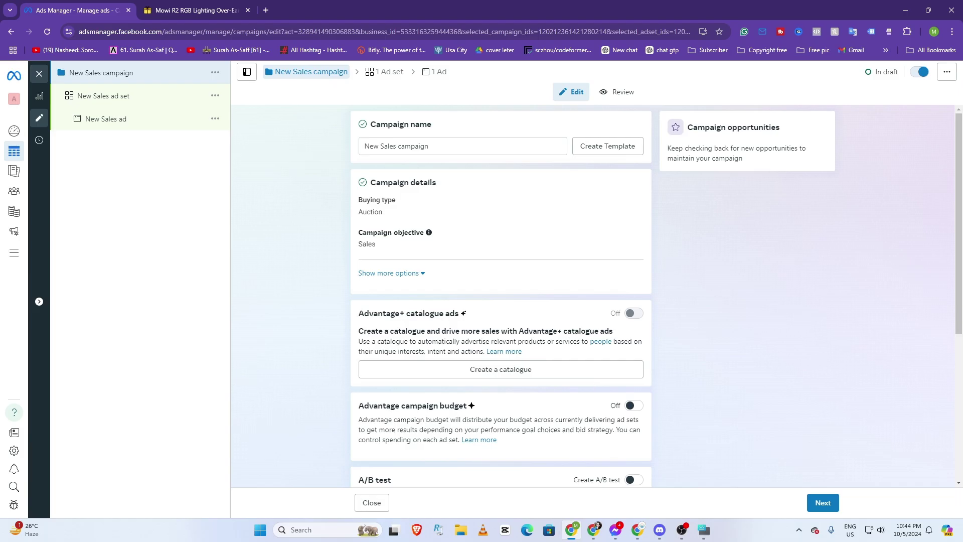
Capture nearly the whole screen and box the campaign tree and the campaign, ad set and ad breadcrumb in red
key(shift+super+s)
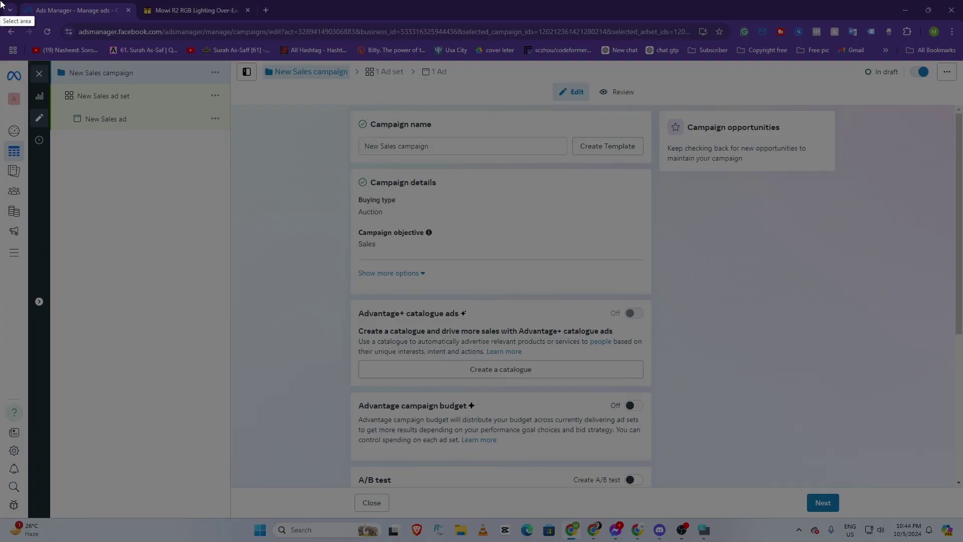
mouse_move(6, 8)
mouse_down()
mouse_move(398, 405)
mouse_move(962, 541)
mouse_up()
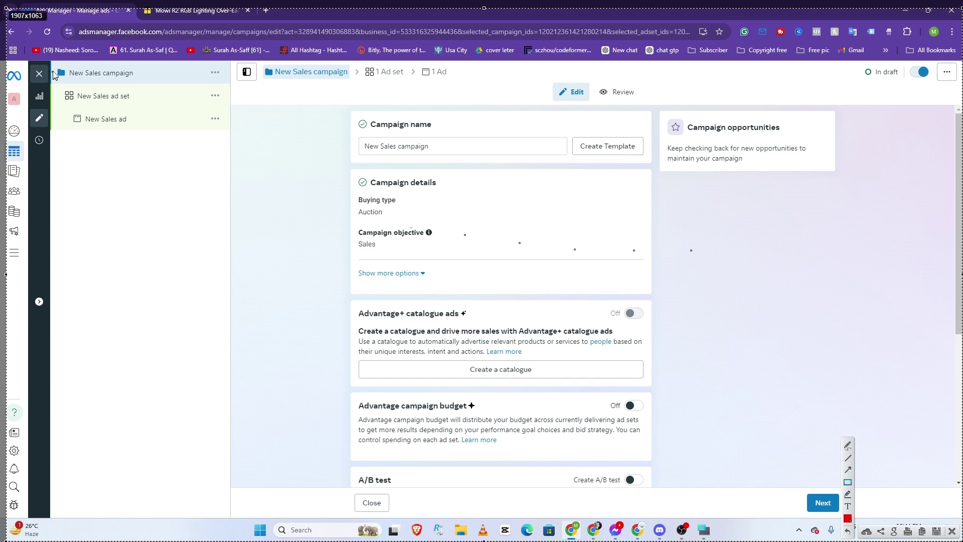
mouse_move(54, 71)
mouse_down()
mouse_move(114, 134)
mouse_move(196, 151)
mouse_move(228, 136)
mouse_up()
mouse_move(236, 61)
mouse_down()
mouse_move(269, 82)
mouse_move(466, 94)
mouse_up()
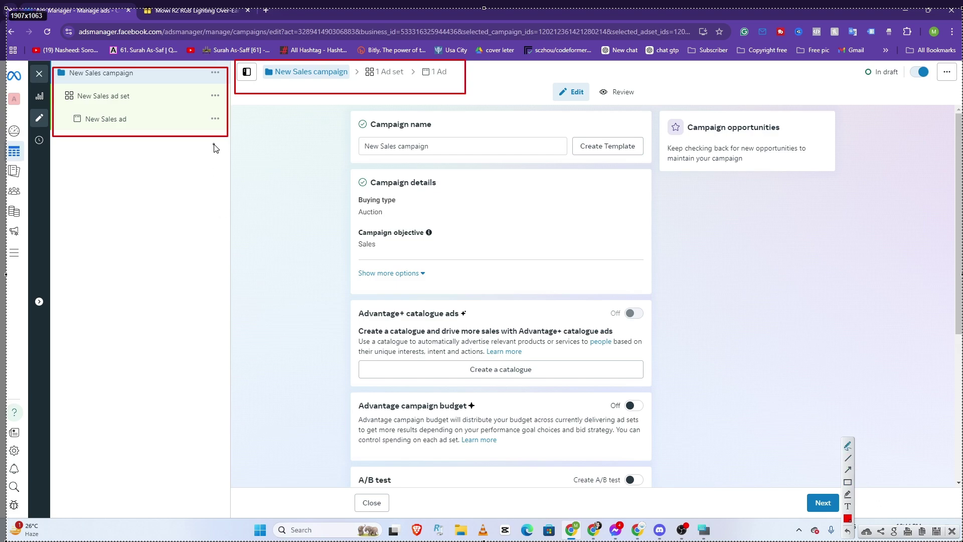
Undo the stray freehand mark and circle the campaign, ad set and ad levels in the campaign tree in red
mouse_move(95, 75)
mouse_down()
mouse_move(163, 63)
mouse_move(184, 47)
mouse_up()
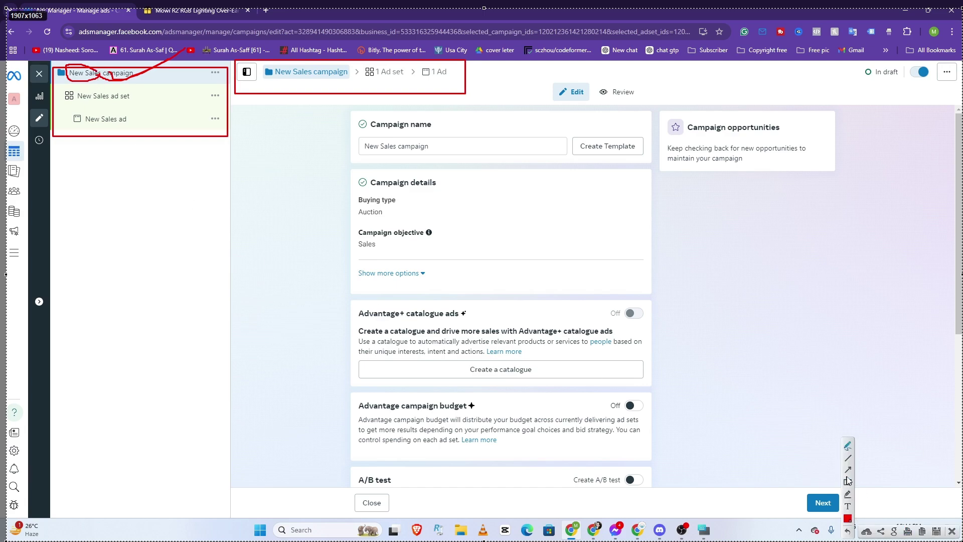
click(848, 533)
drag(111, 93, 123, 118)
drag(134, 72, 145, 127)
drag(93, 66, 109, 135)
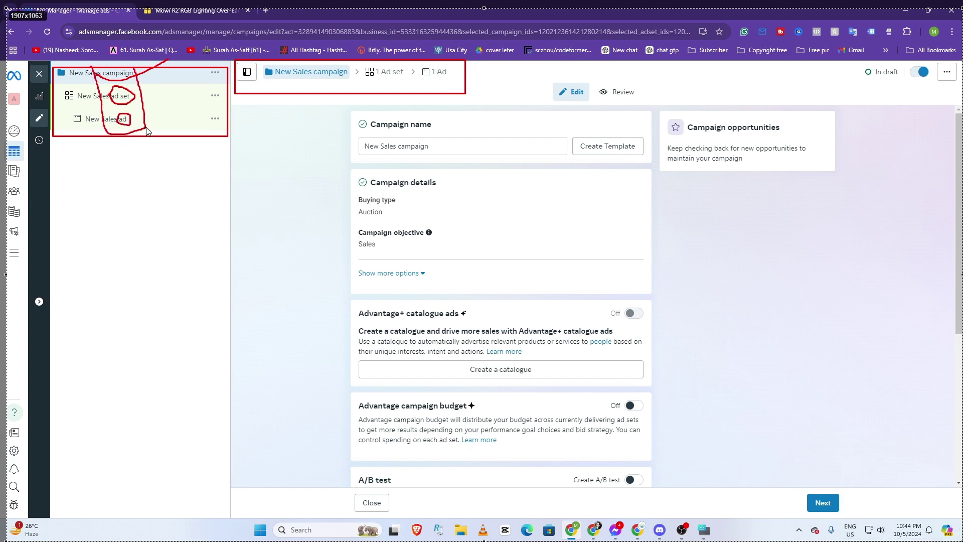
mouse_move(104, 76)
mouse_down()
mouse_move(134, 65)
mouse_move(143, 81)
mouse_up()
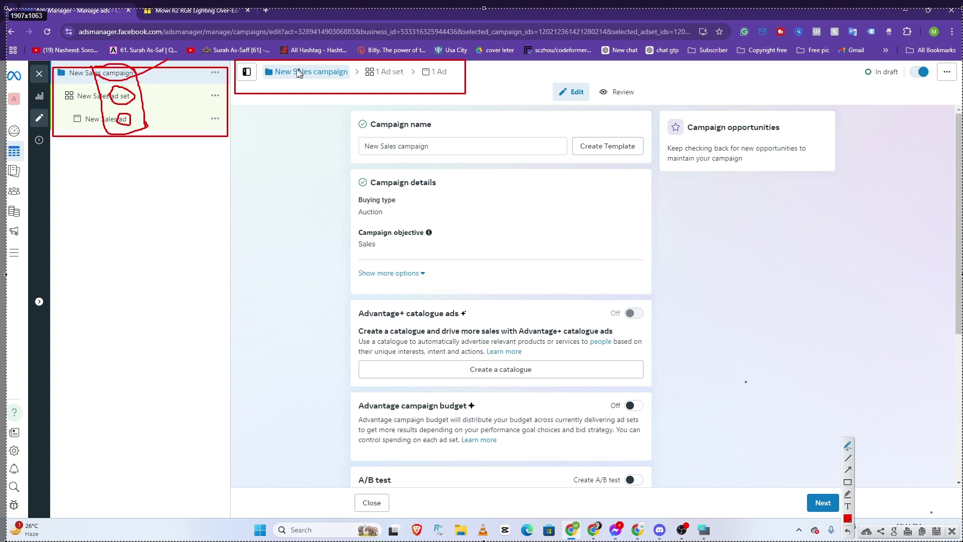
Circle the breadcrumb levels in red, add marks beside the tree's ad set and ad, and discard the capture
mouse_move(272, 71)
mouse_down()
mouse_move(380, 94)
mouse_move(461, 83)
mouse_move(301, 65)
mouse_up()
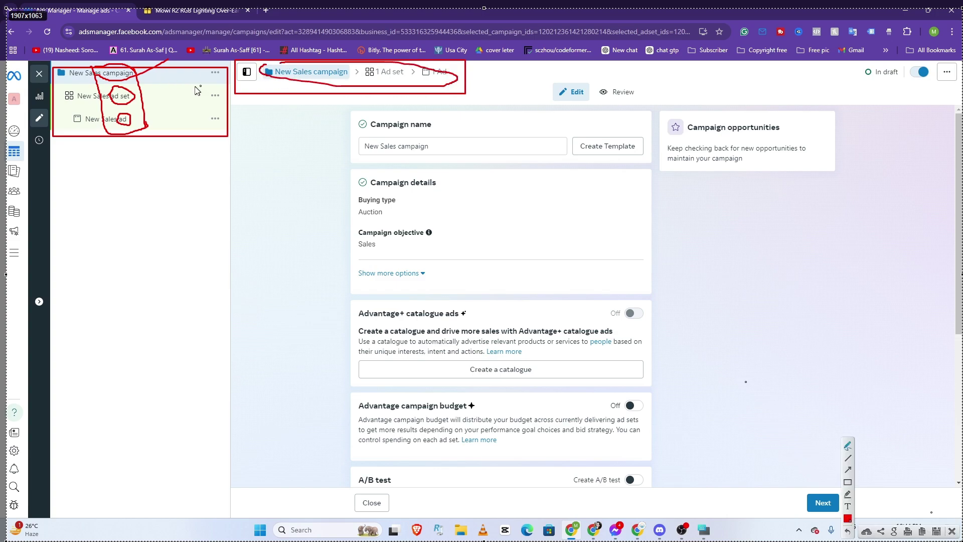
click(153, 95)
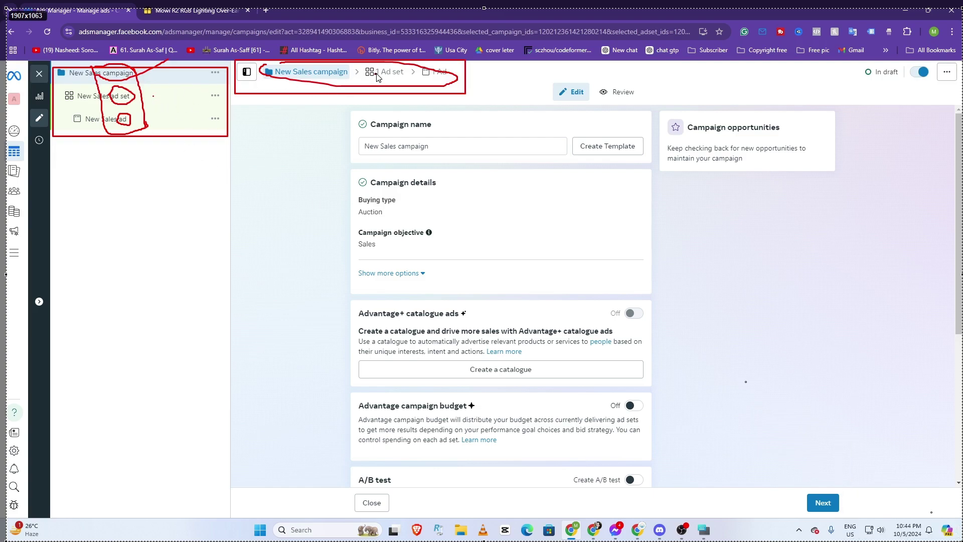
drag(376, 76, 396, 64)
drag(180, 98, 163, 98)
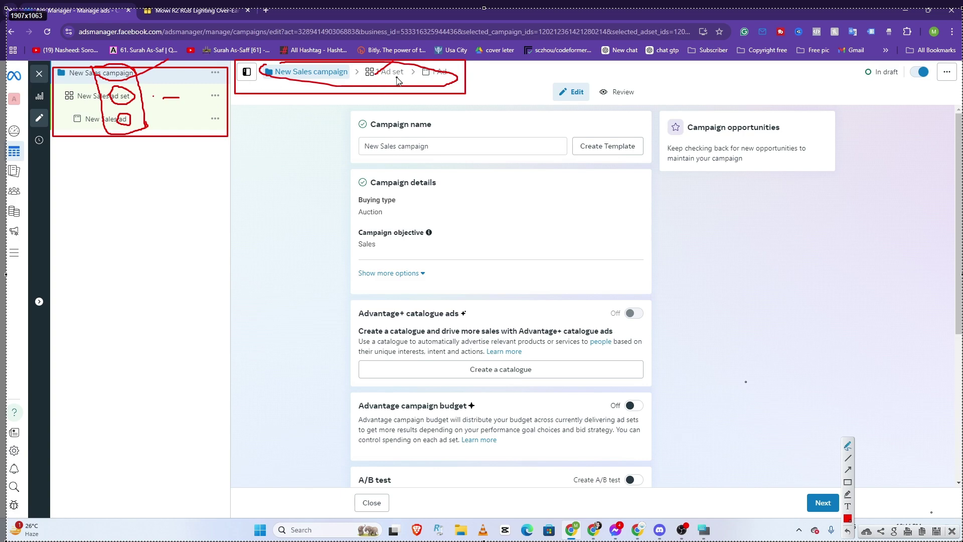
drag(392, 75, 441, 86)
drag(175, 131, 185, 126)
click(952, 531)
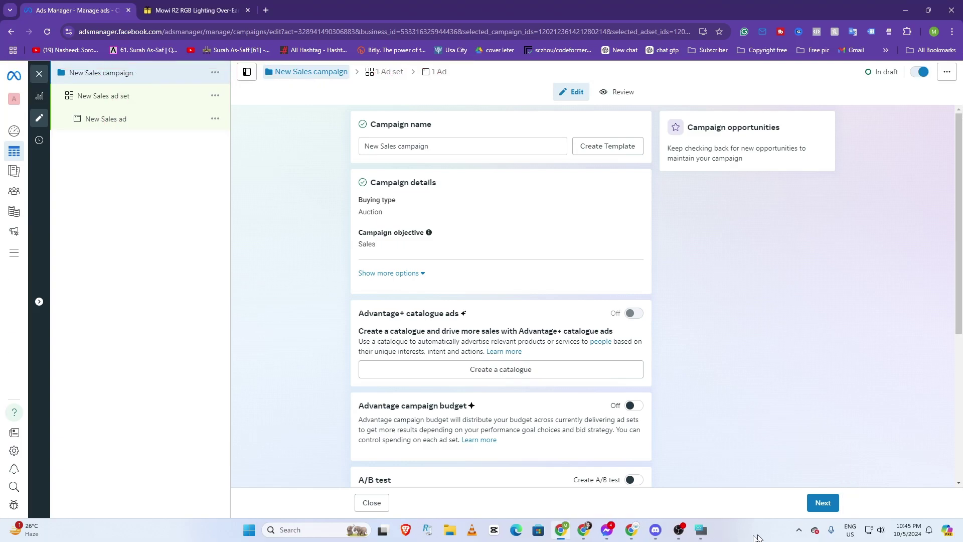
Switch to Discord and check the Paid Class Room video call
click(653, 531)
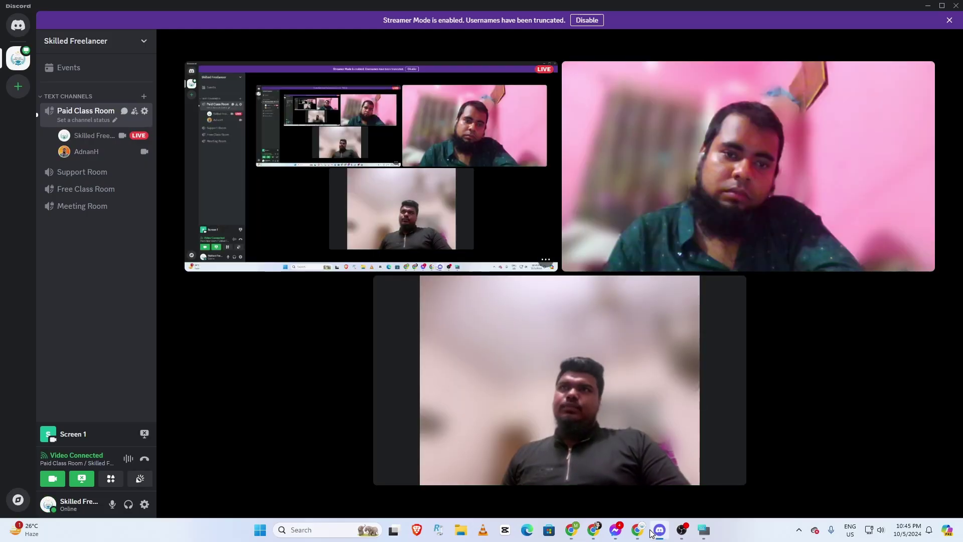
mouse_move(647, 537)
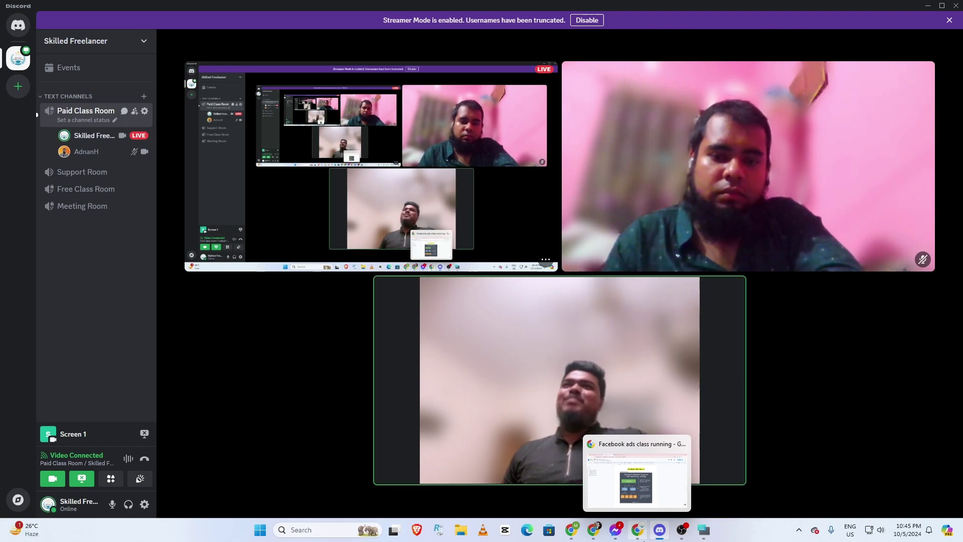
Compare the New Sales campaign tree in Ads Manager with the Facebook campaign structure diagram in the Google Docs class notes
click(571, 536)
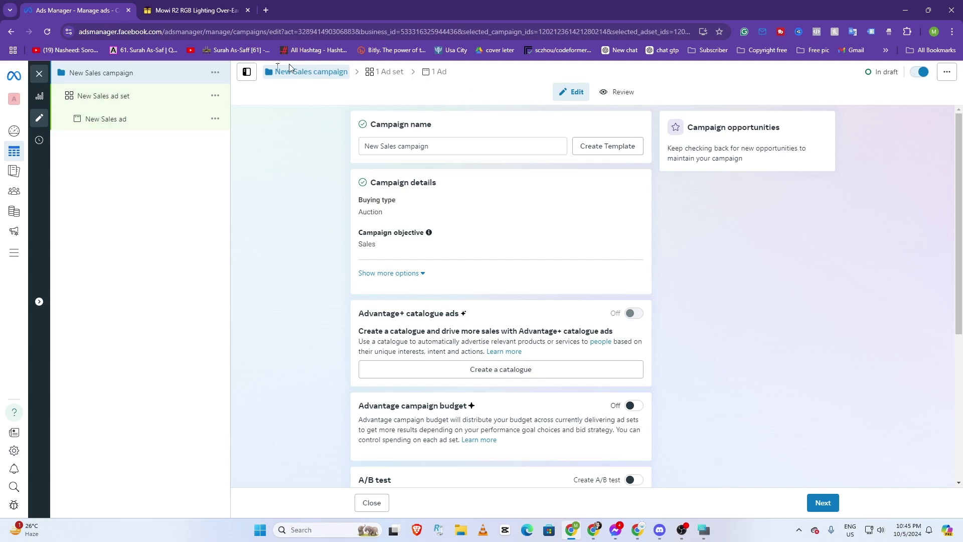
click(643, 536)
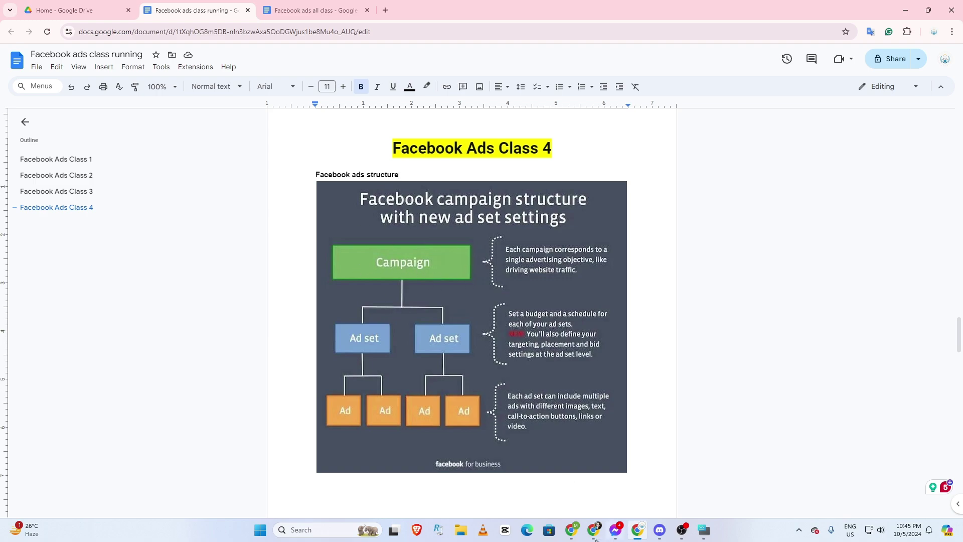
click(572, 531)
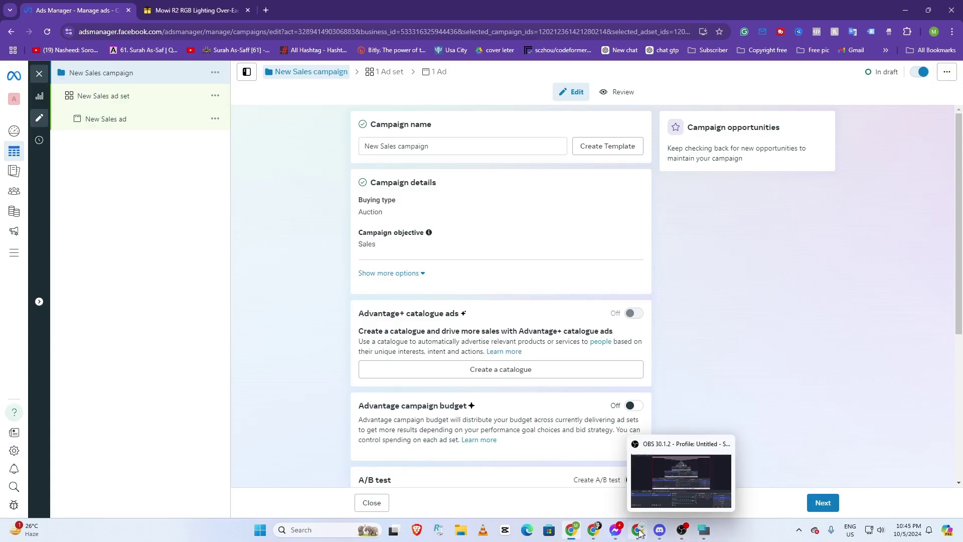
click(680, 533)
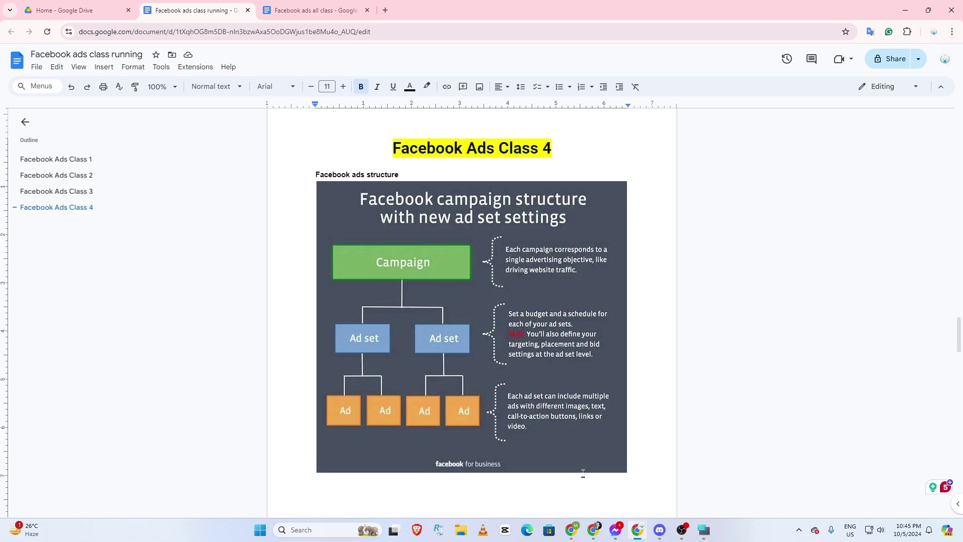
click(572, 531)
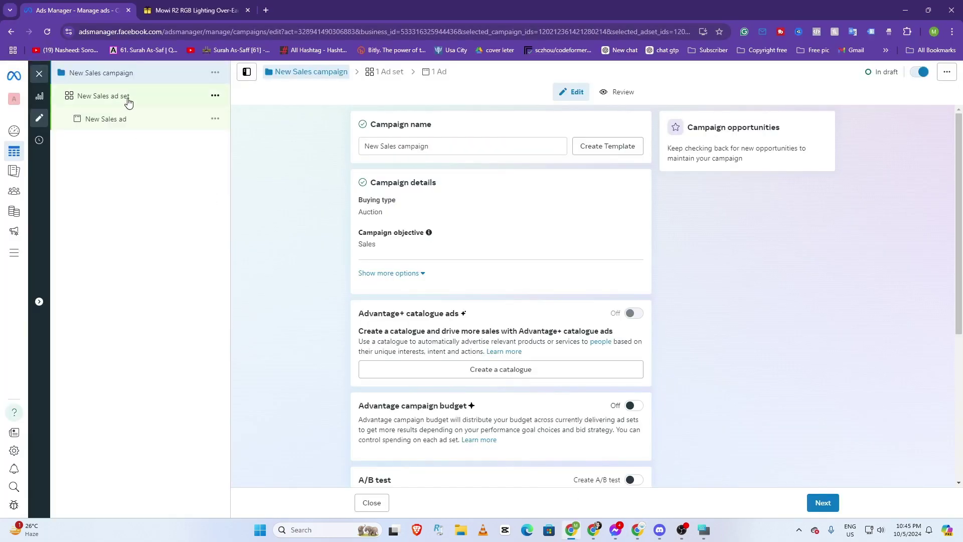
click(637, 531)
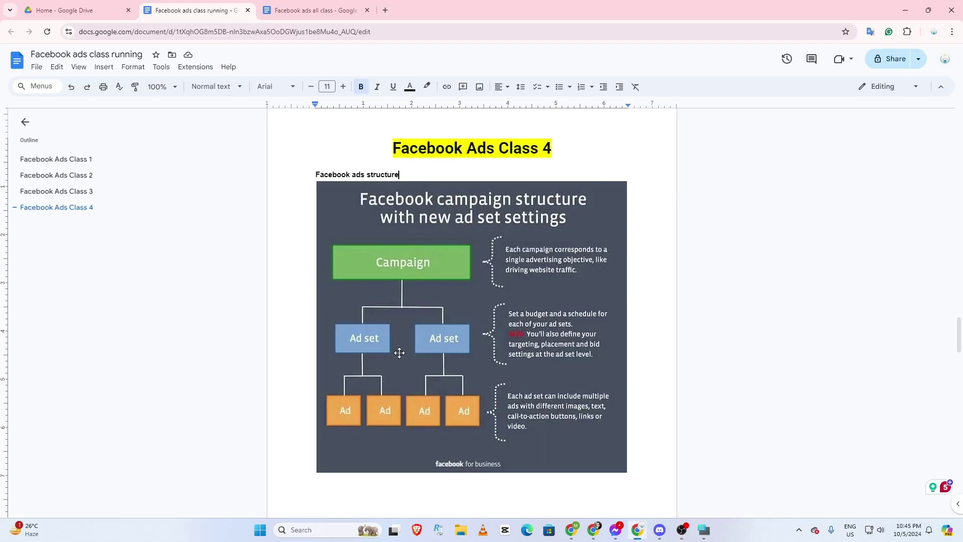
click(577, 532)
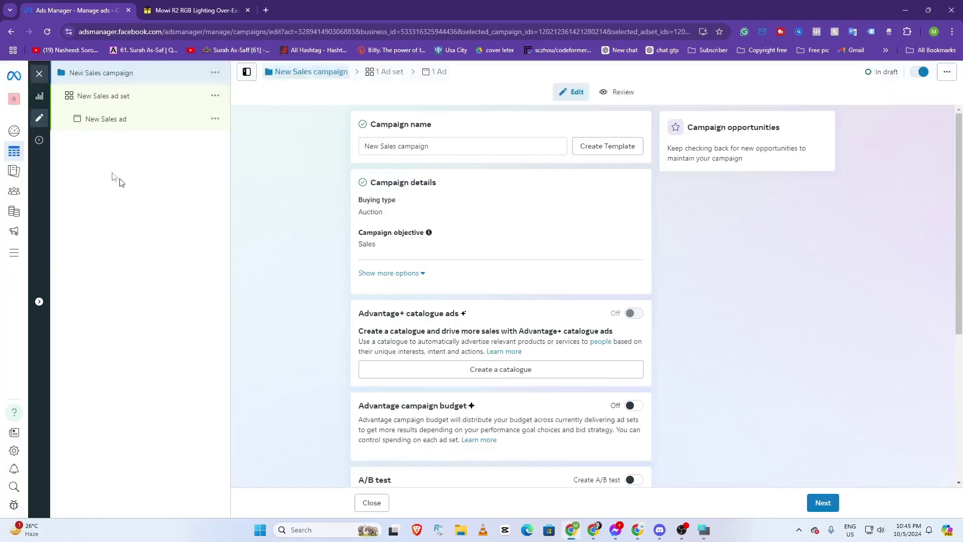
click(638, 531)
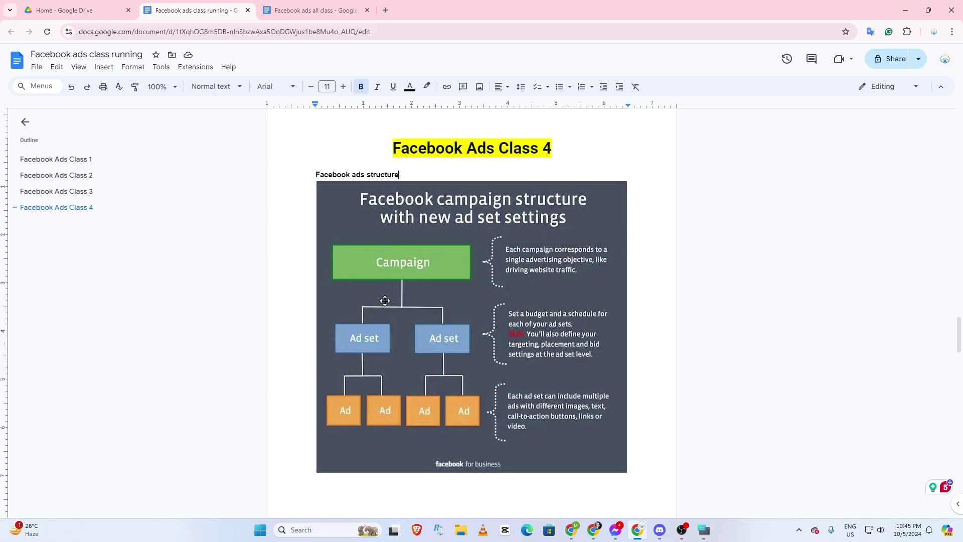
Capture most of the screen, box the diagram's campaign, both ad sets and both pairs of ads in red, and discard the capture
key(Print)
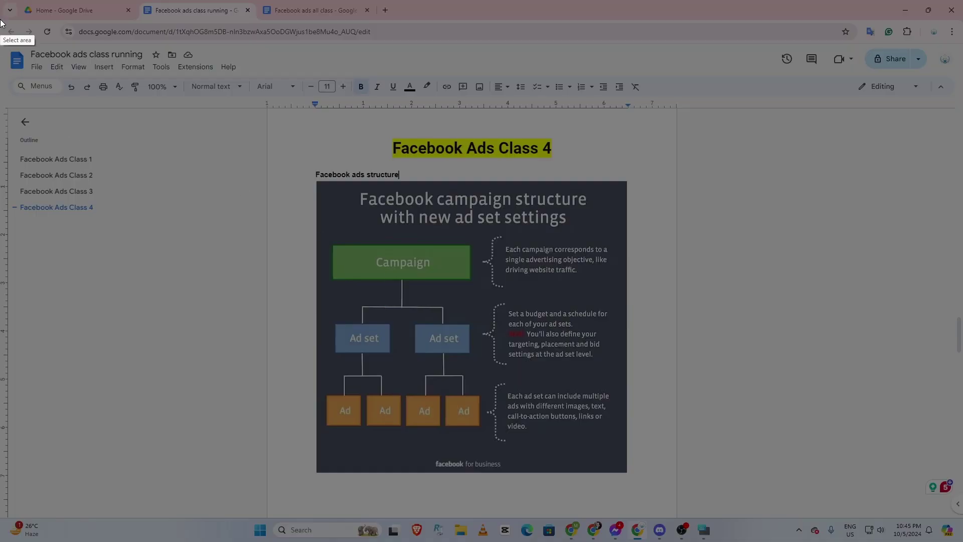
mouse_move(1, 1)
mouse_down()
mouse_move(794, 514)
mouse_move(840, 534)
mouse_up()
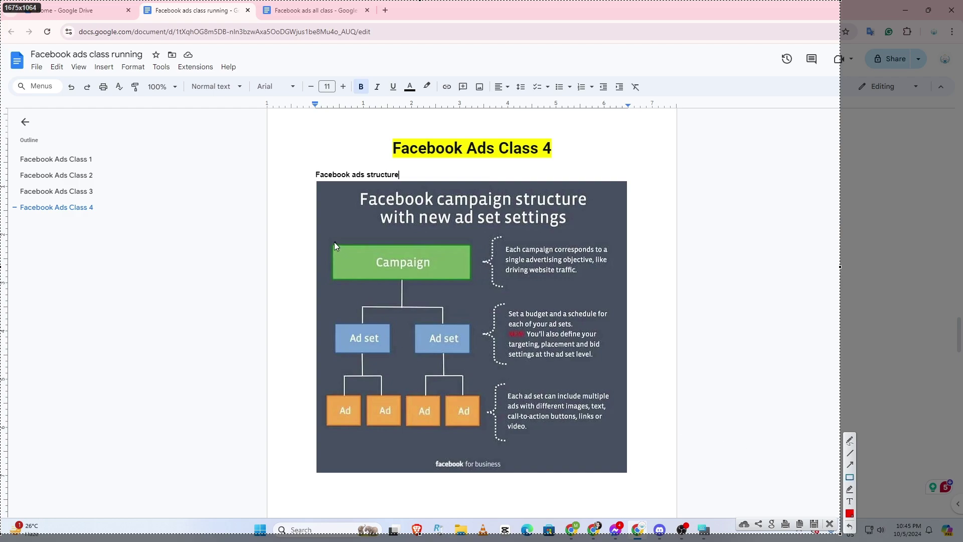
mouse_move(327, 243)
mouse_down()
mouse_move(457, 291)
mouse_move(475, 284)
mouse_up()
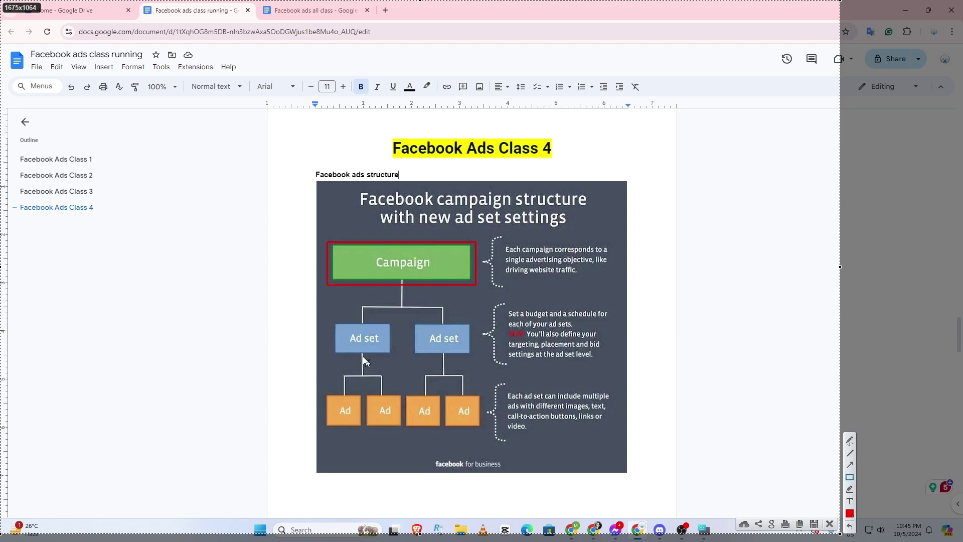
drag(329, 321, 389, 356)
mouse_move(411, 321)
mouse_down()
mouse_move(451, 351)
mouse_move(481, 351)
mouse_up()
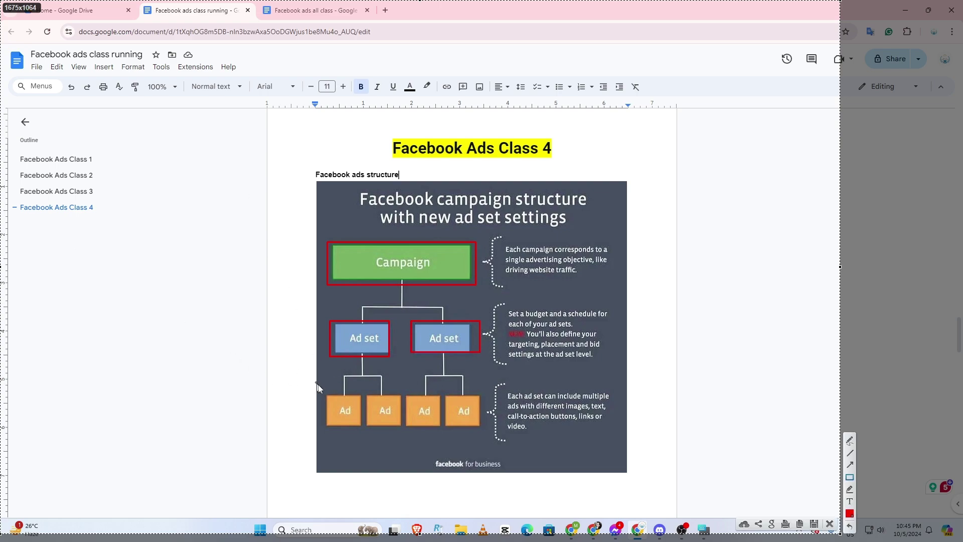
mouse_move(323, 386)
mouse_down()
mouse_move(383, 433)
mouse_move(401, 437)
mouse_up()
drag(408, 387, 486, 442)
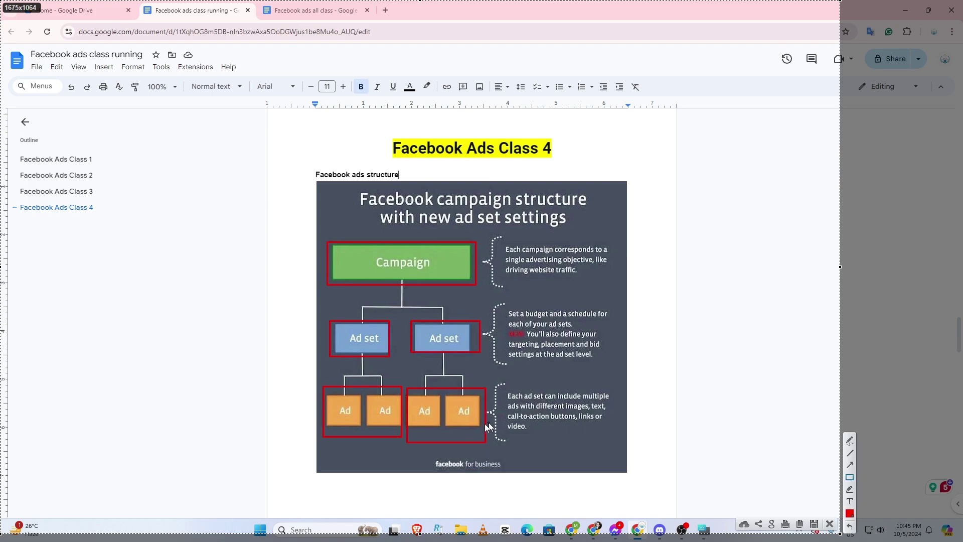
click(829, 524)
Switch to Discord and check on the Paid Class Room video call
click(670, 532)
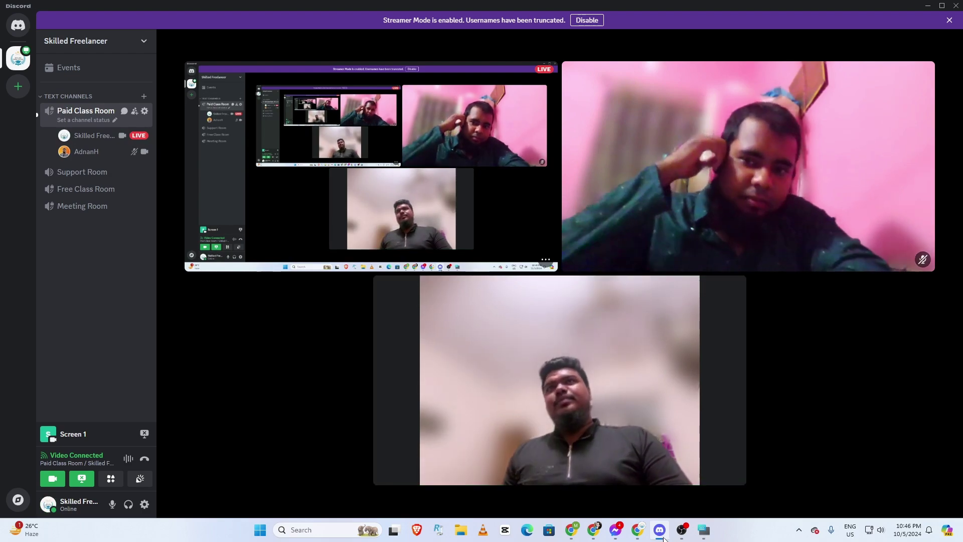
mouse_move(572, 448)
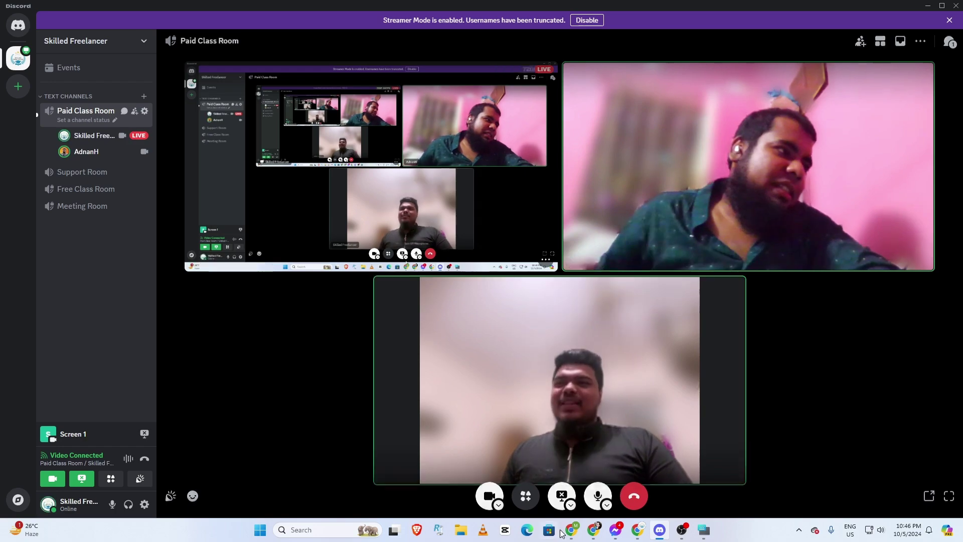
mouse_move(563, 535)
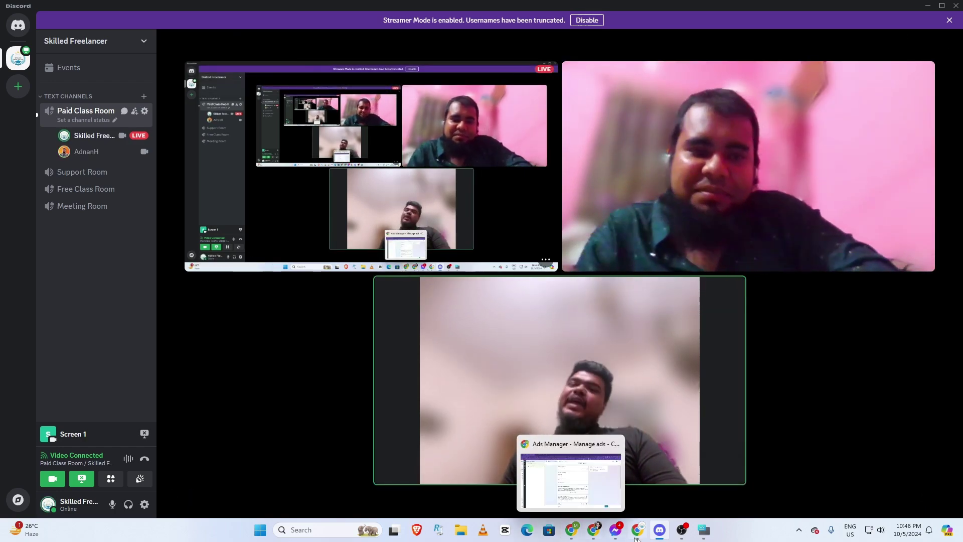
Switch to Ads Manager and duplicate the New Sales ad set into the original campaign as 1 copy, keeping existing reactions, comments and shares shown
click(582, 533)
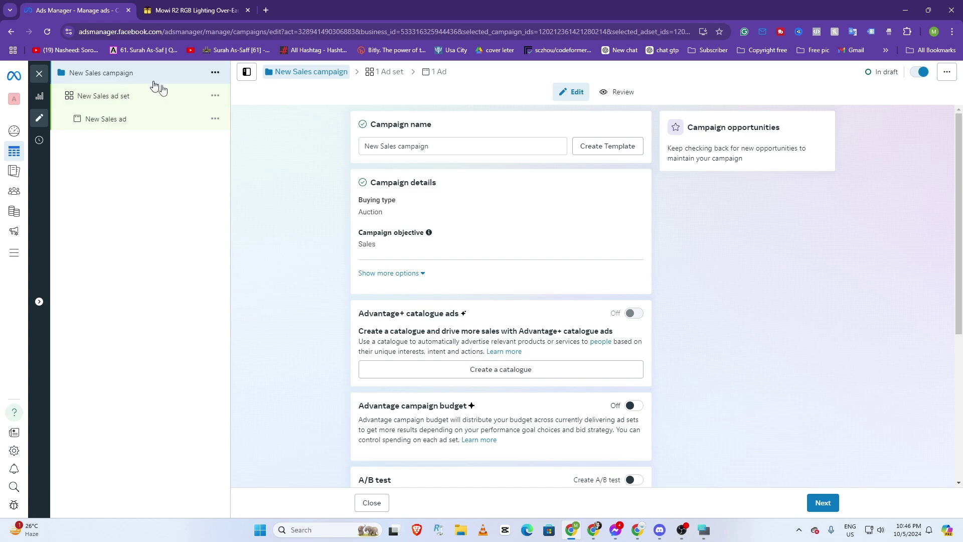
click(216, 73)
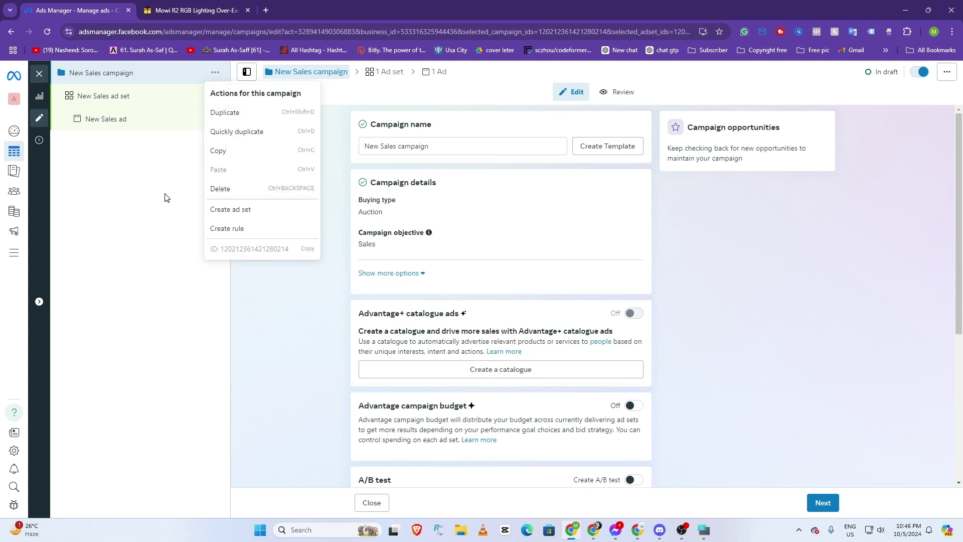
click(153, 176)
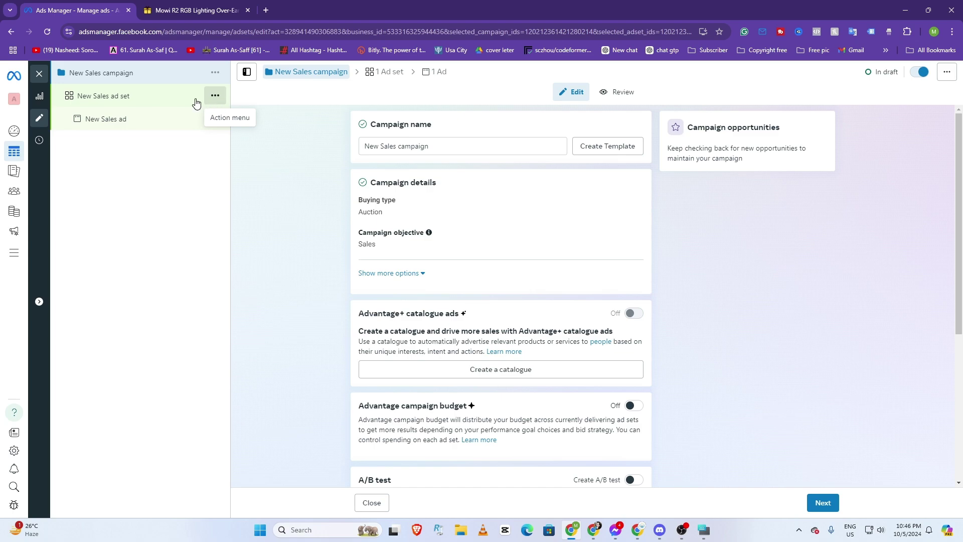
click(215, 95)
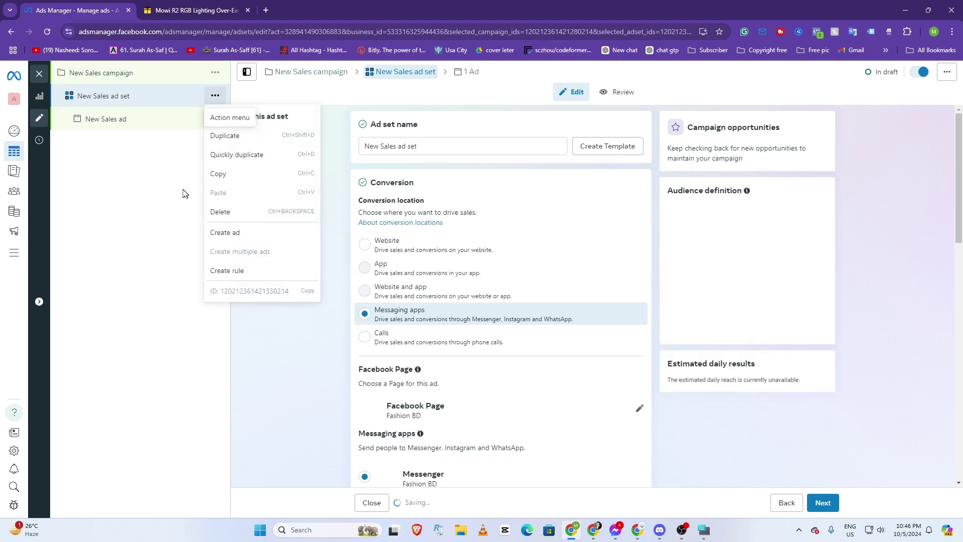
click(228, 144)
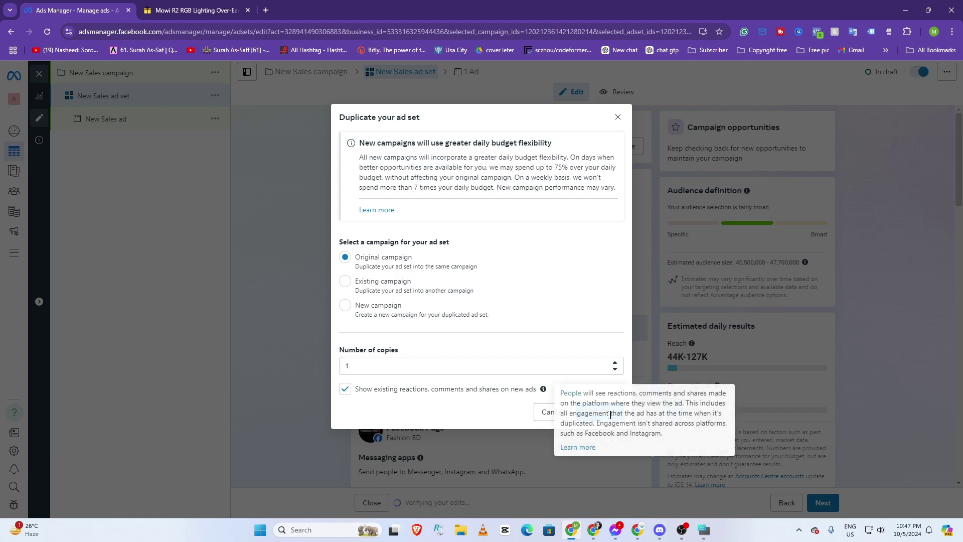
click(599, 413)
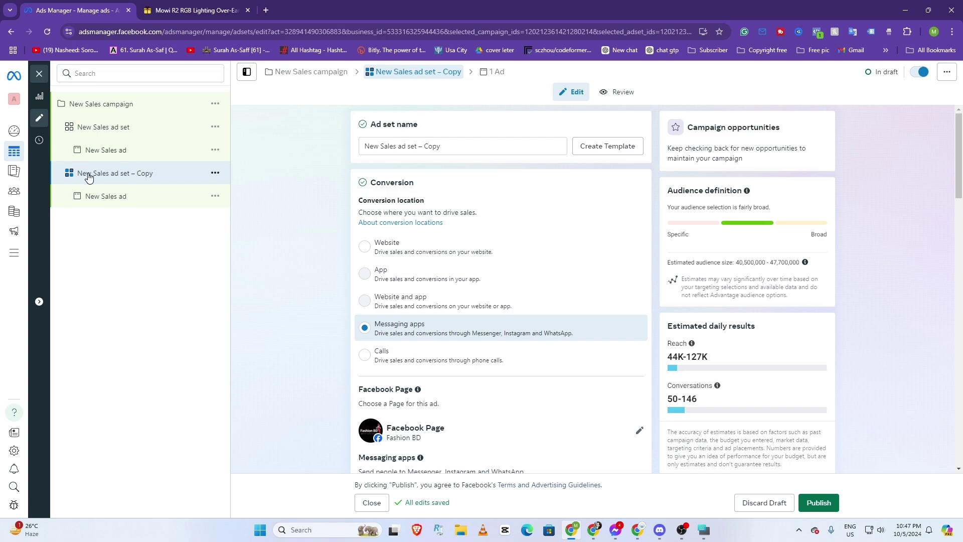
Open the original New Sales ad set and compare the two-ad-set tree with the structure diagram in Google Docs
click(216, 127)
click(158, 266)
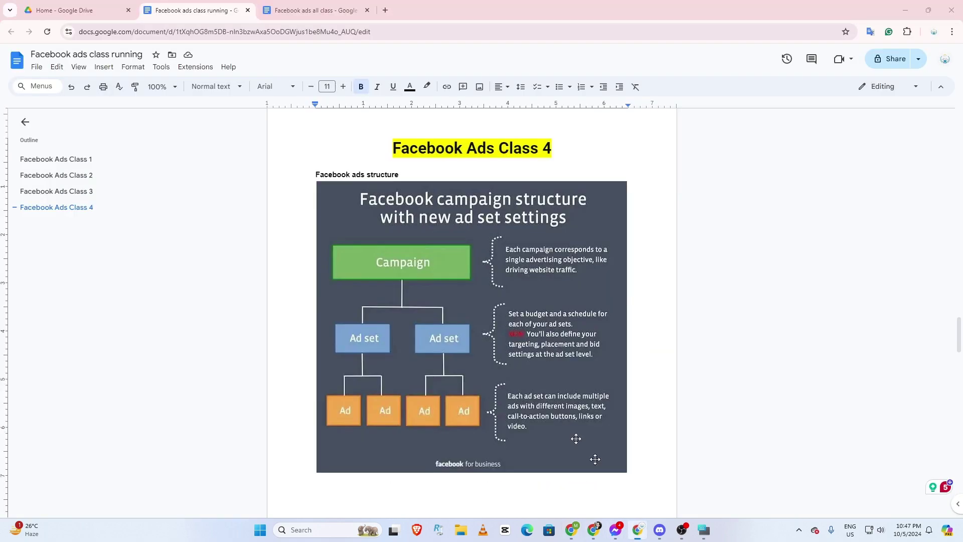
click(637, 530)
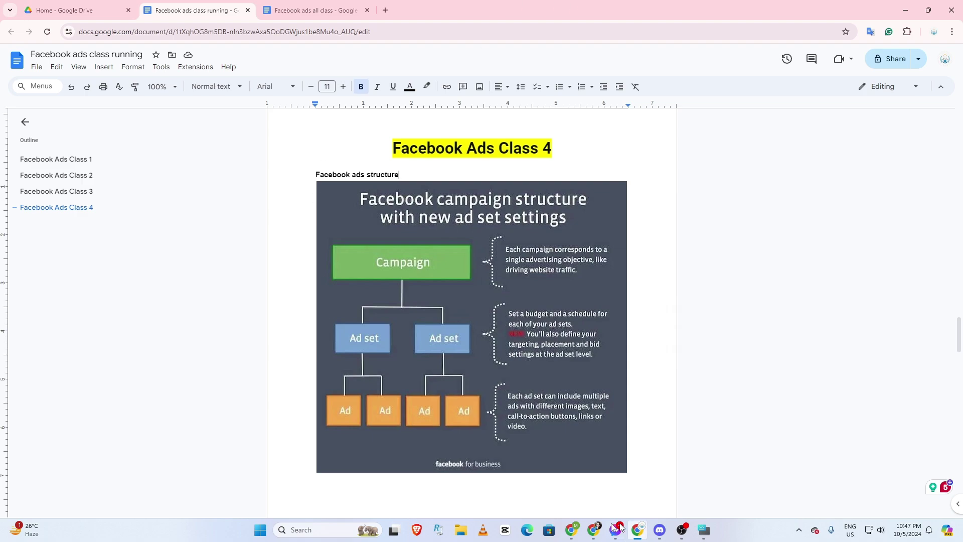
Capture the Ads Manager page, box the original New Sales ad set and its ad in red, and discard the capture
click(566, 535)
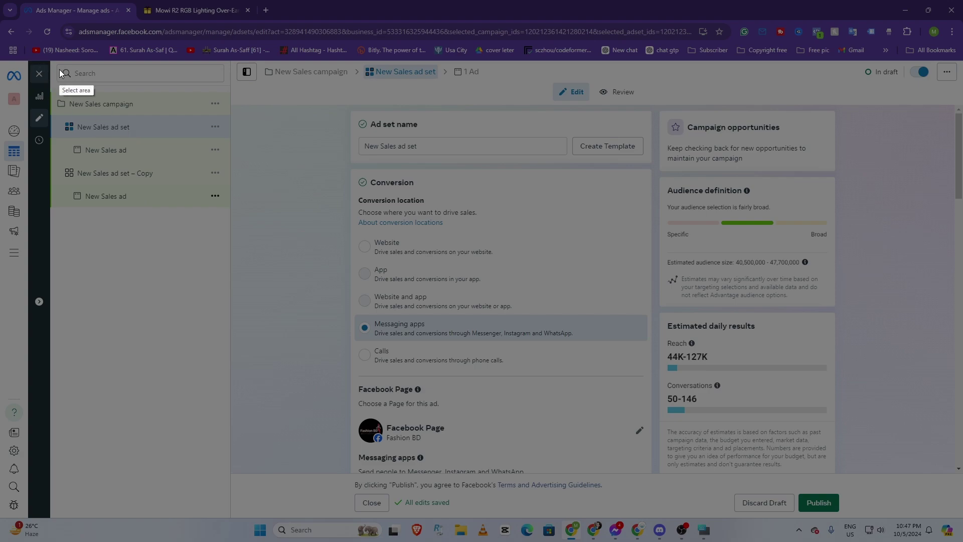
drag(53, 62, 939, 531)
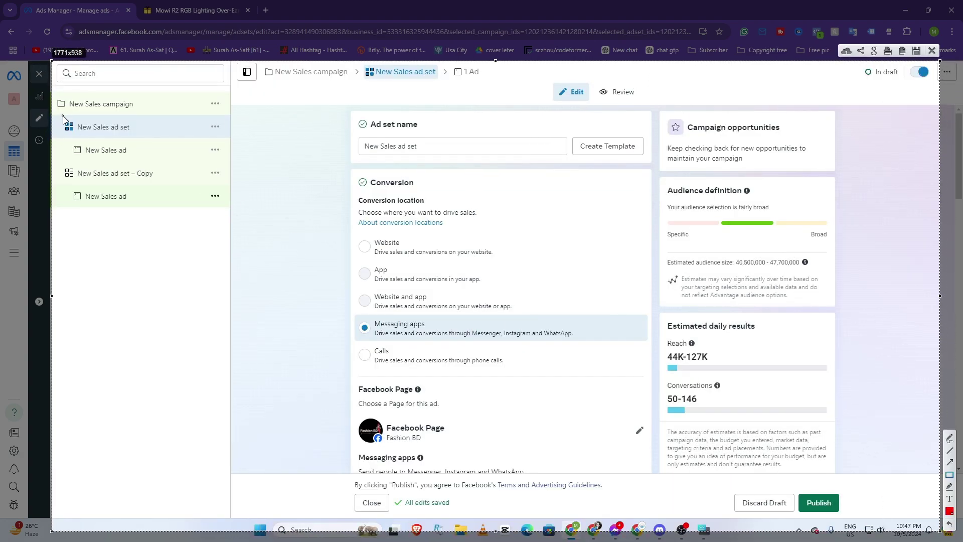
drag(59, 118, 222, 136)
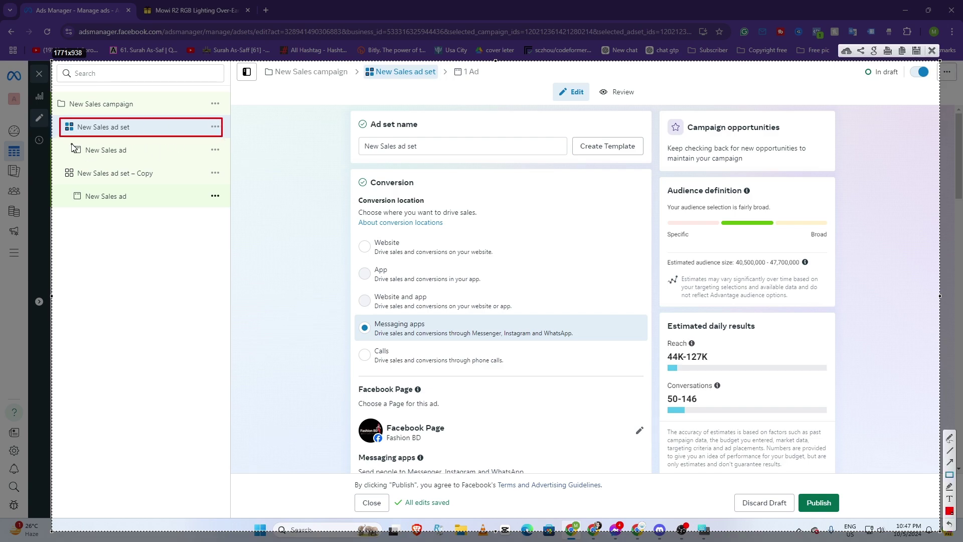
drag(72, 144, 155, 160)
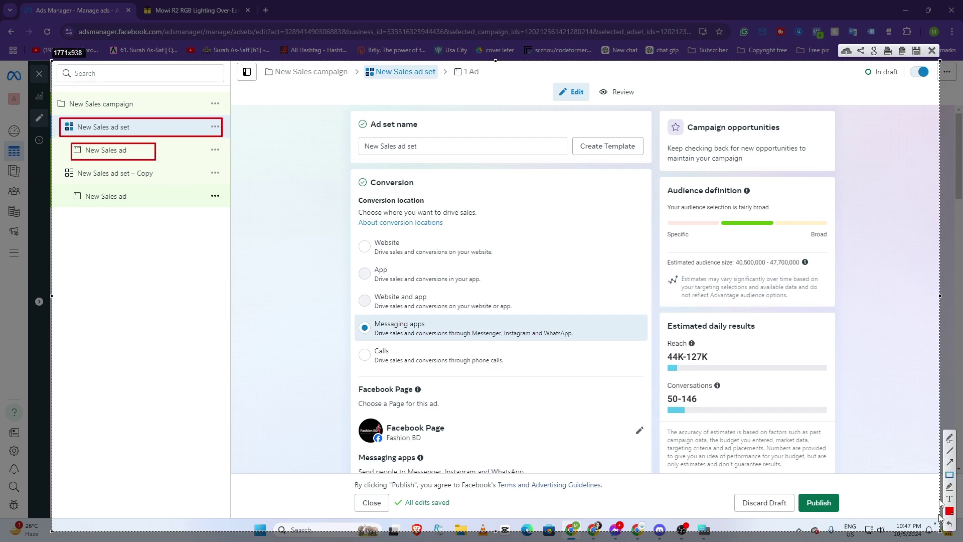
click(932, 51)
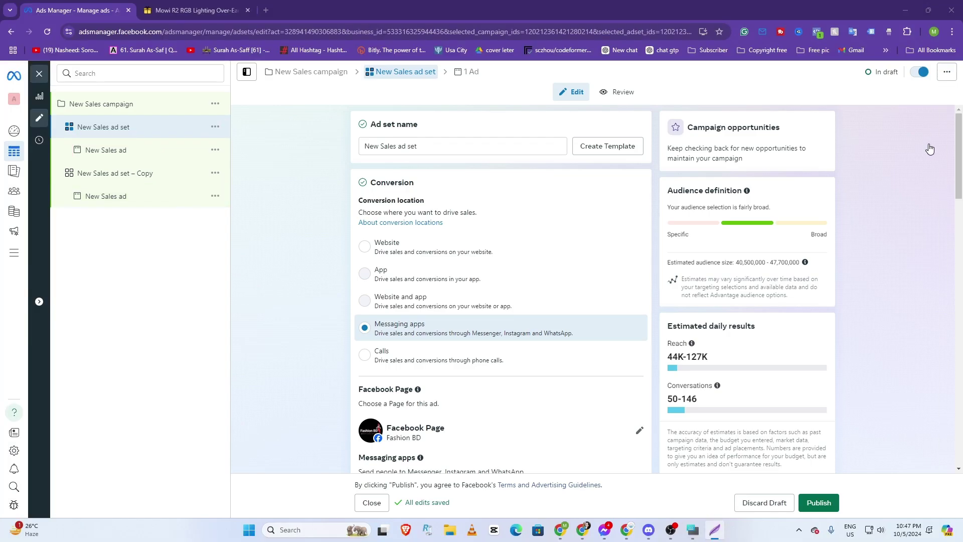
Look in on the Discord call, return to Ads Manager and open the New Sales campaign's settings
click(655, 531)
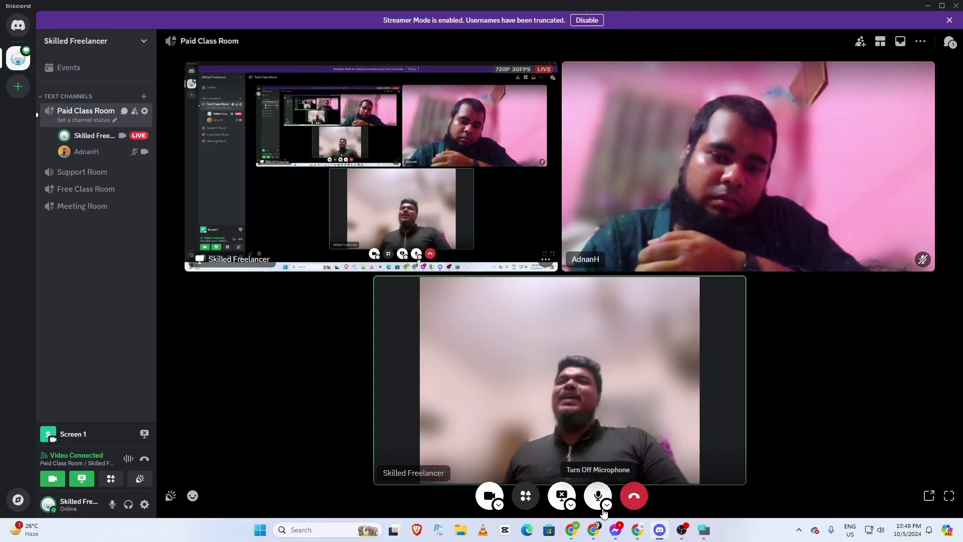
key(alt+Tab)
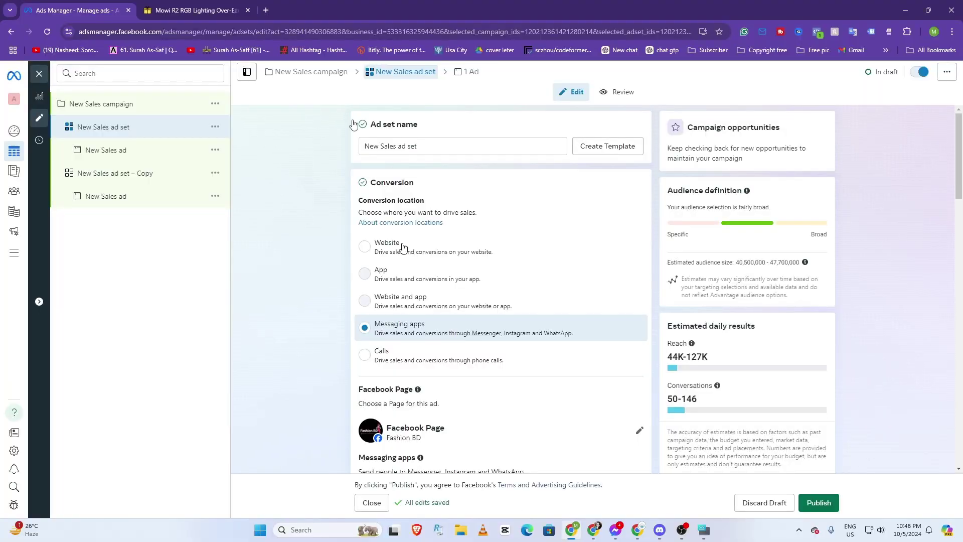
click(100, 107)
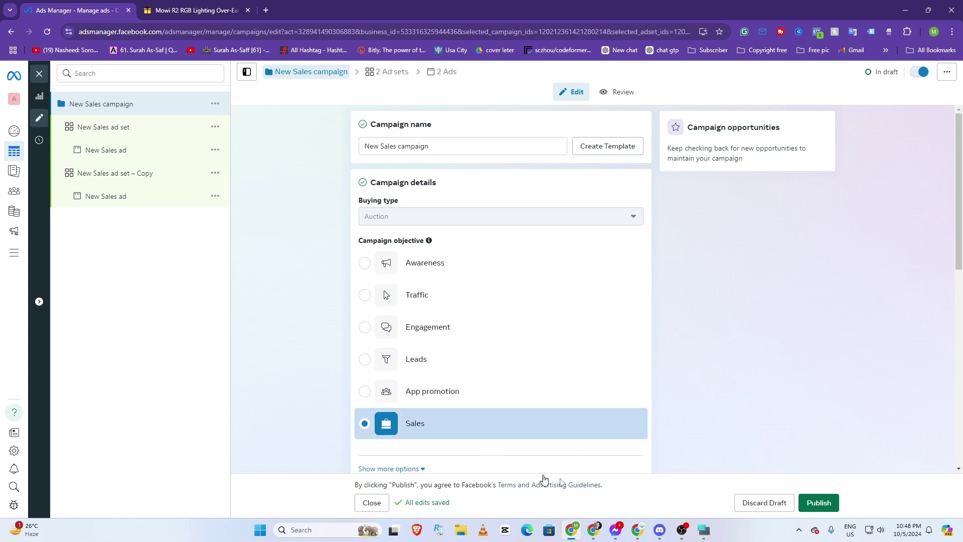
Switch back to Discord and follow the discussion in the Paid Class Room call
click(660, 530)
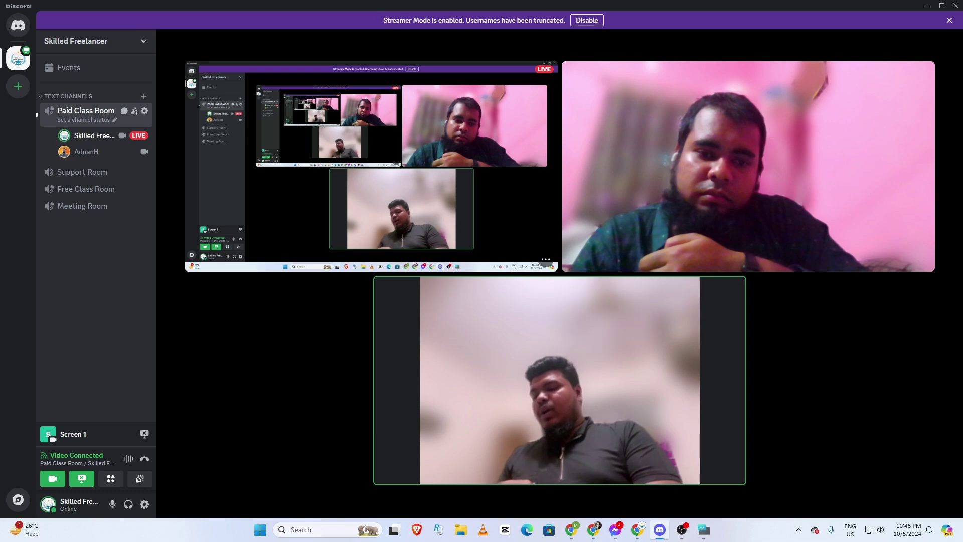
mouse_move(553, 359)
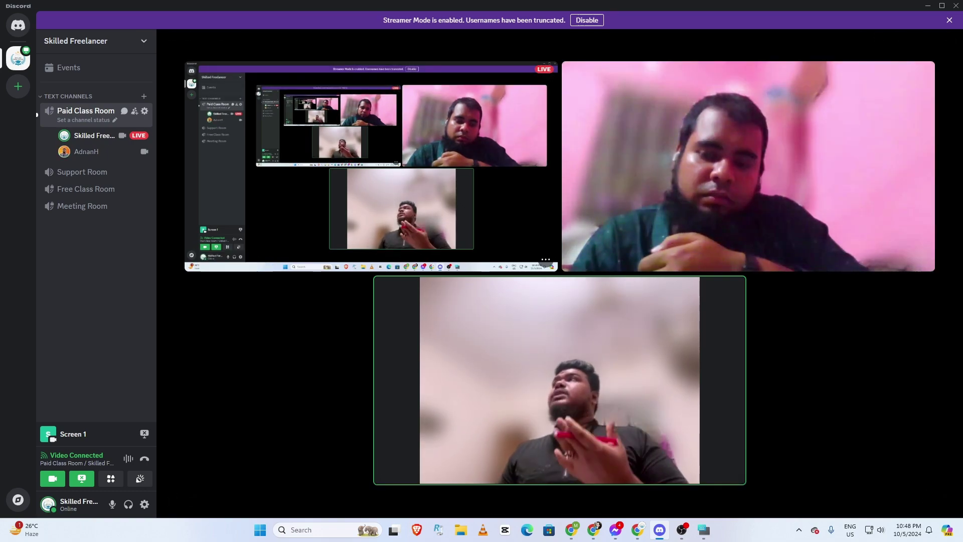
mouse_move(677, 540)
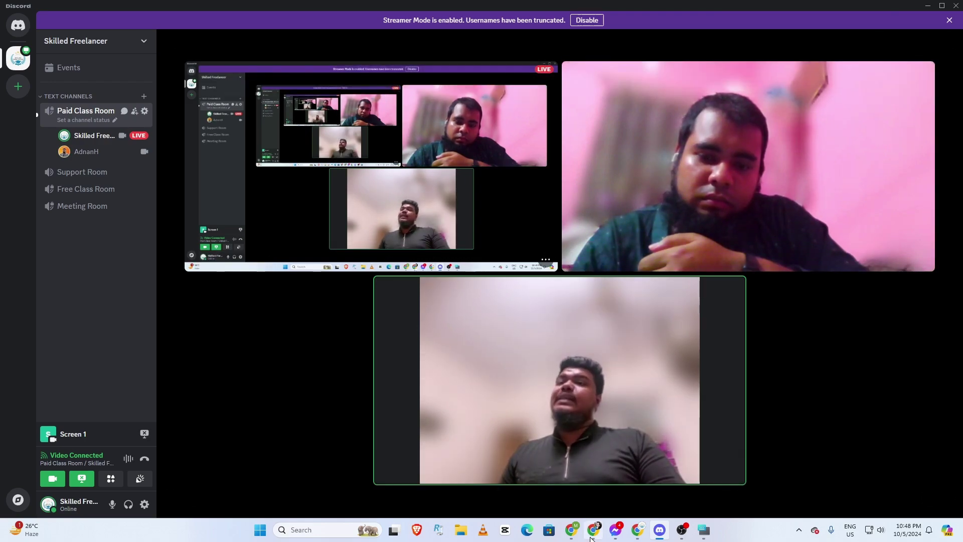
Switch back to Ads Manager and review the New Sales campaign's buying type, objective options and catalogue ads section
click(571, 530)
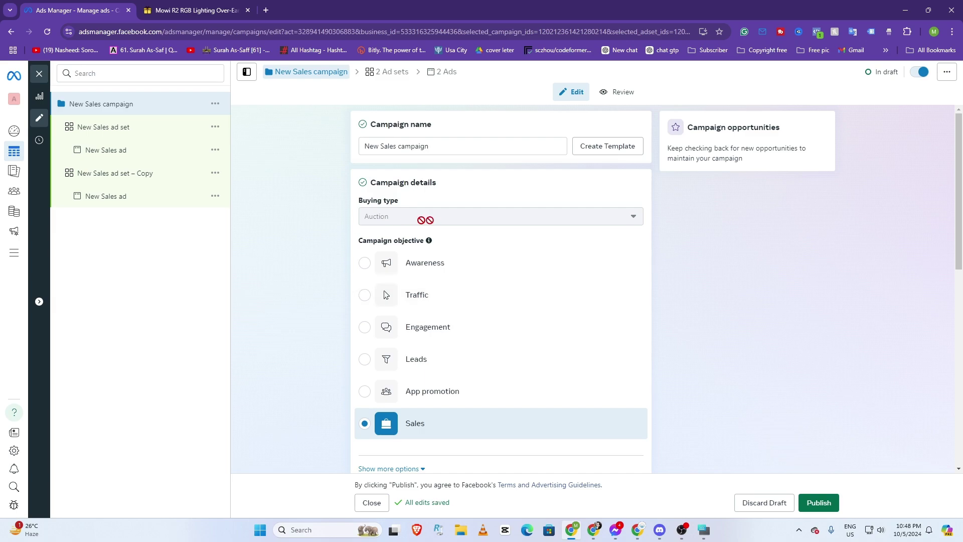
scroll(371, 331, down, 2)
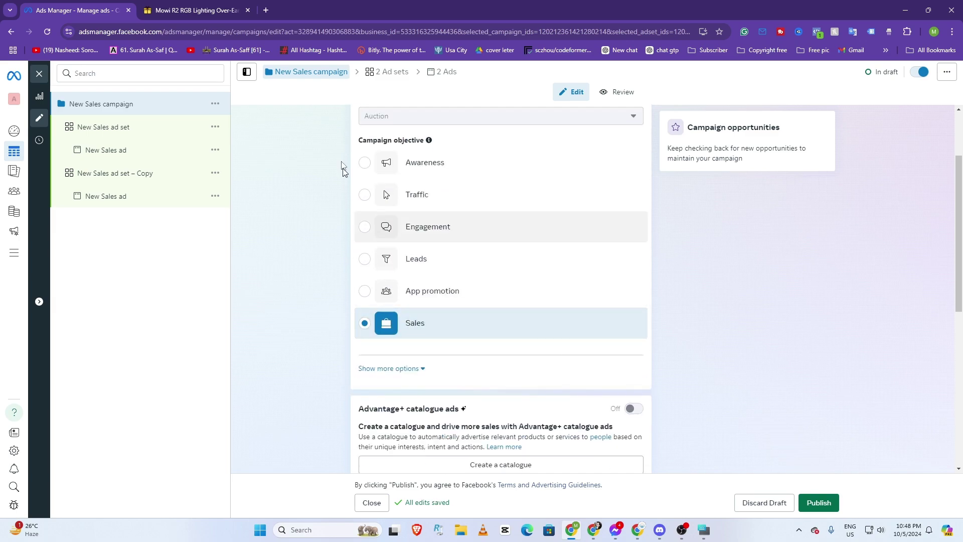
scroll(464, 329, up, 2)
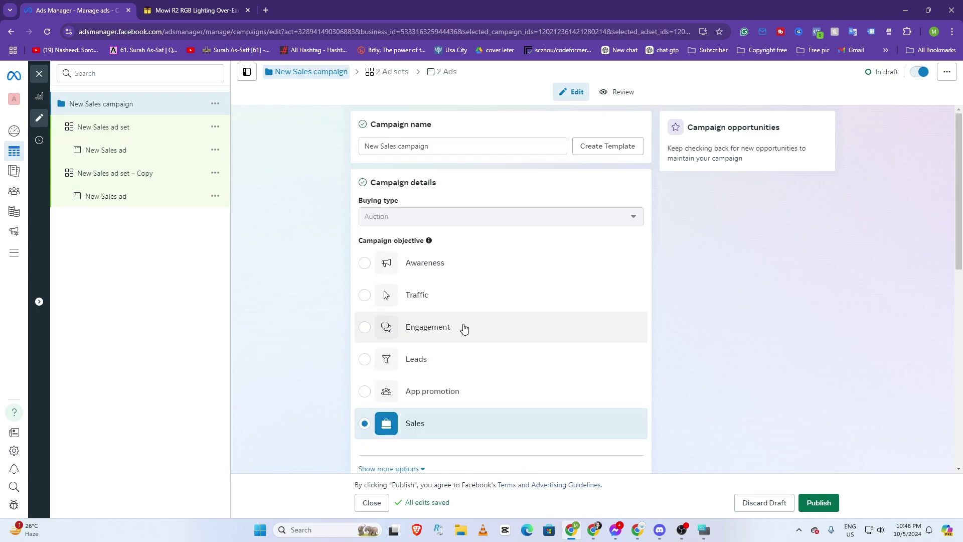
scroll(430, 422, down, 3)
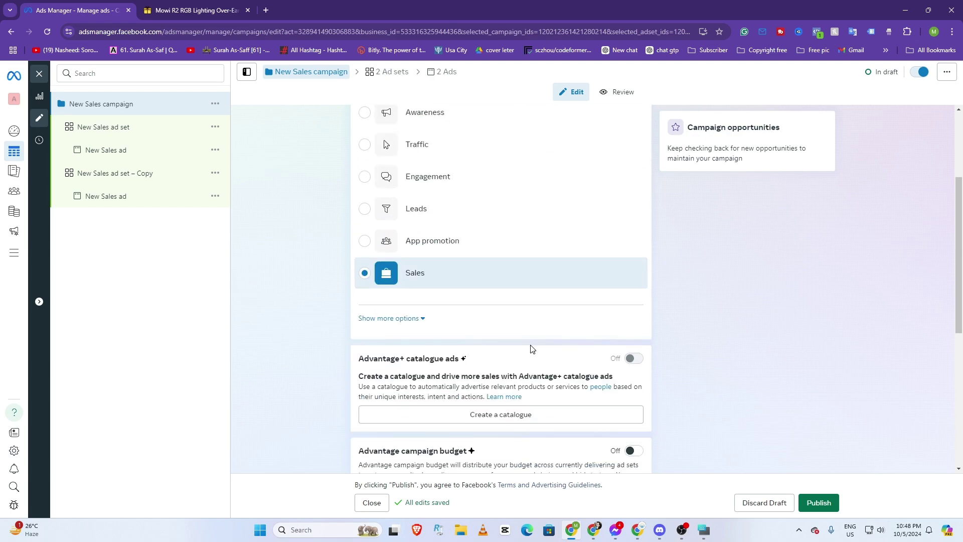
scroll(452, 284, up, 2)
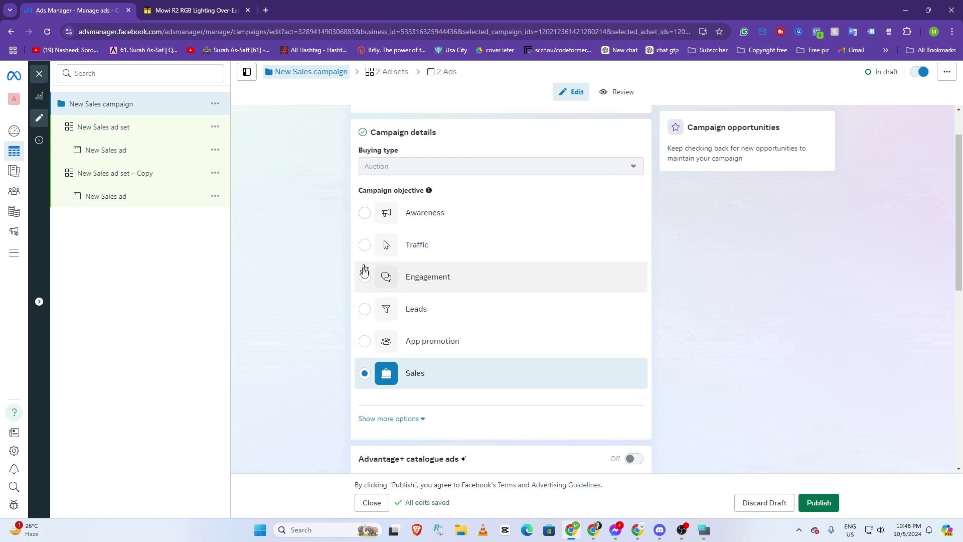
scroll(433, 368, down, 2)
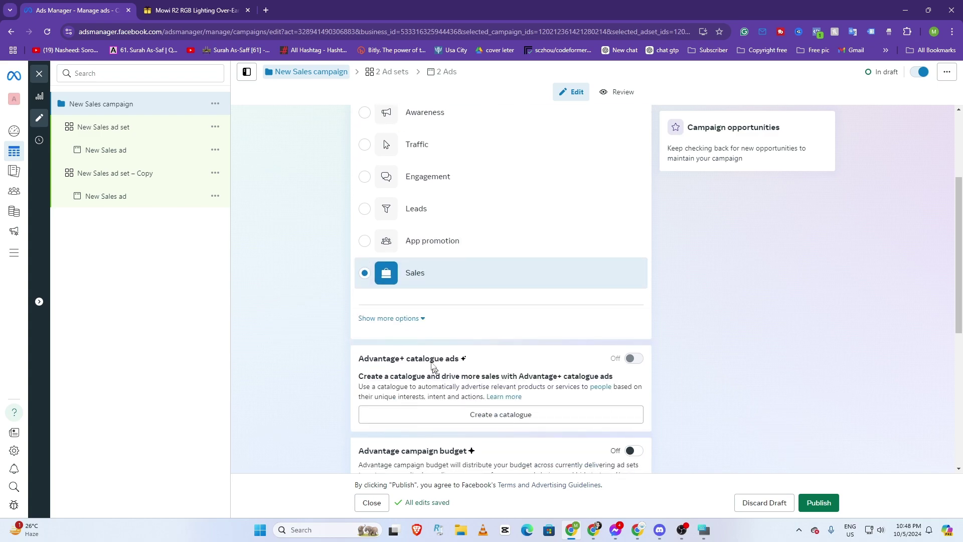
Show the additional campaign details options and enable a campaign spending limit without entering an amount
click(406, 321)
scroll(521, 321, down, 2)
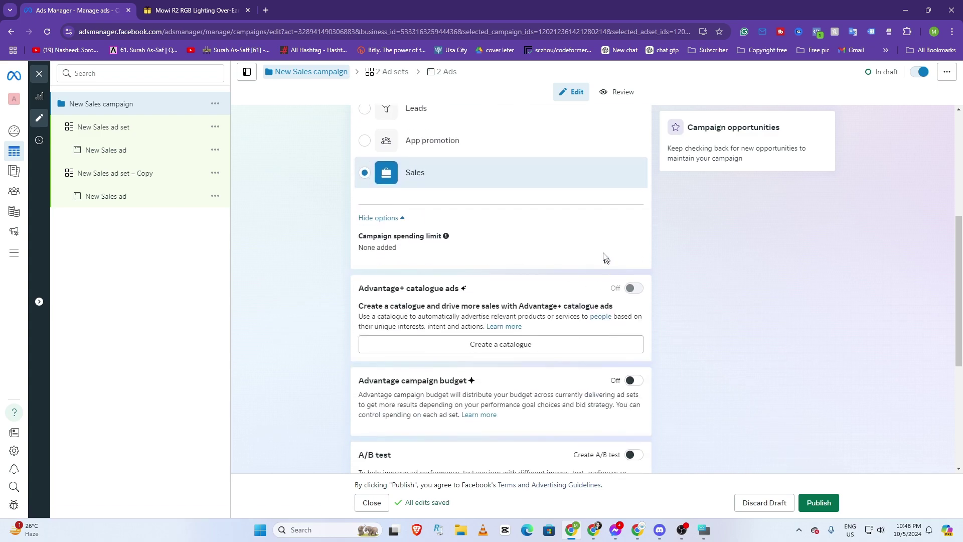
click(629, 237)
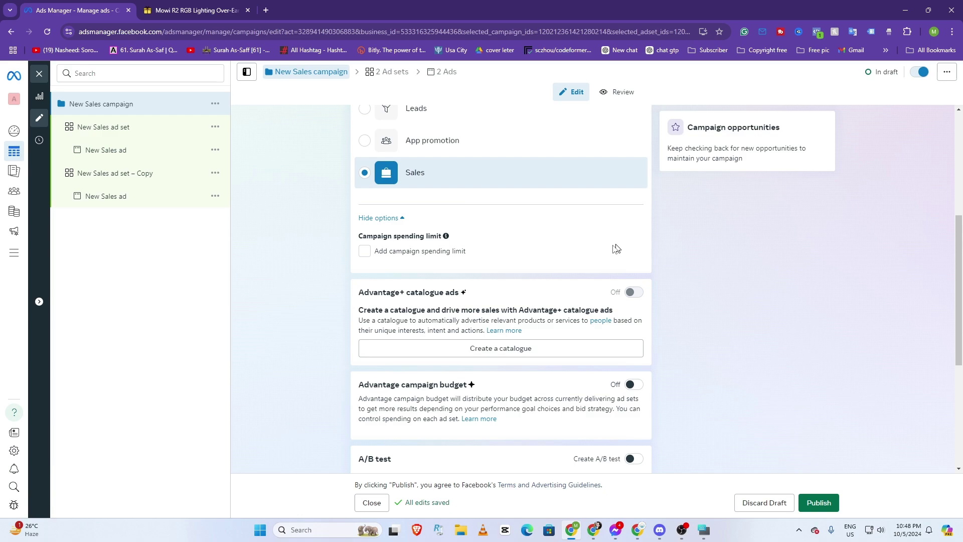
click(364, 251)
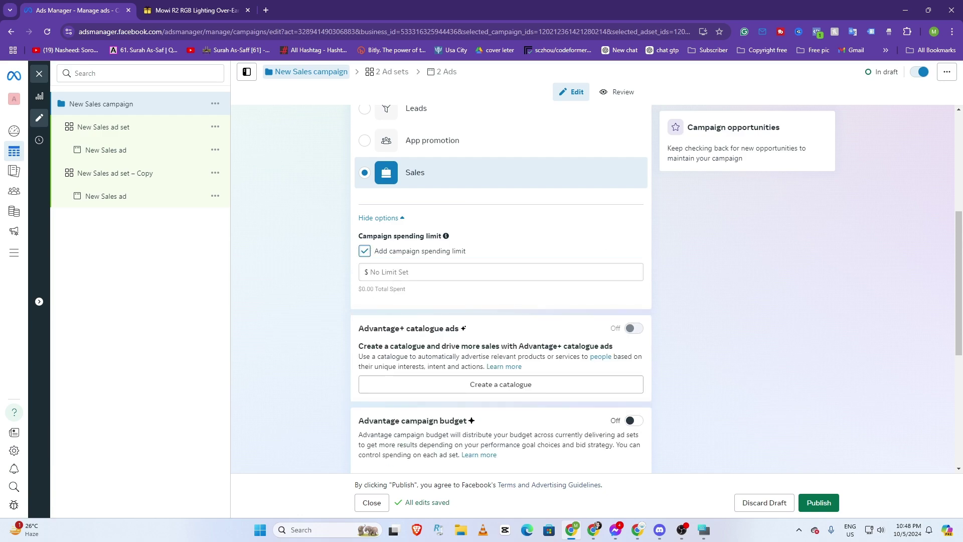
click(408, 274)
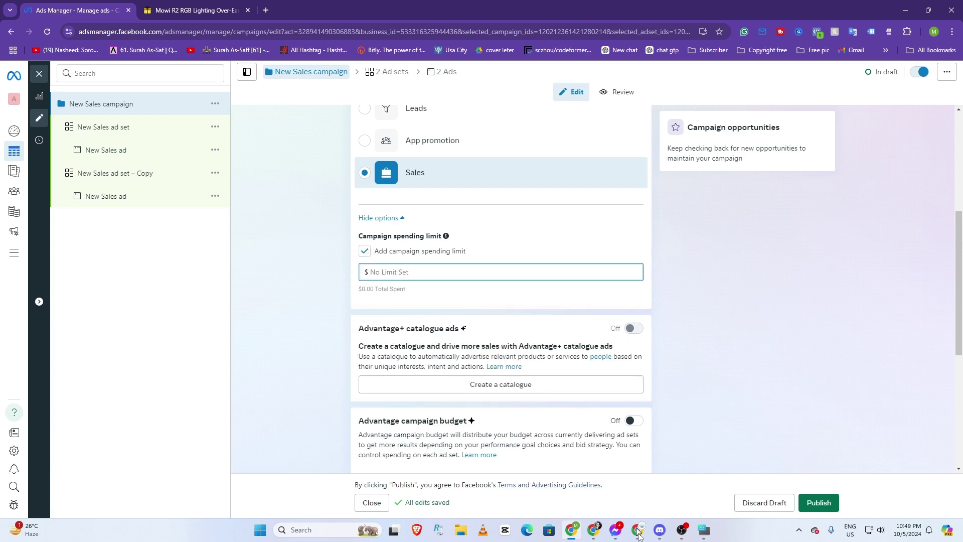
mouse_move(653, 537)
Examine the campaign-level settings from objective and spending limit through campaign budget, A/B test, reporting and special ad categories
scroll(466, 377, down, 3)
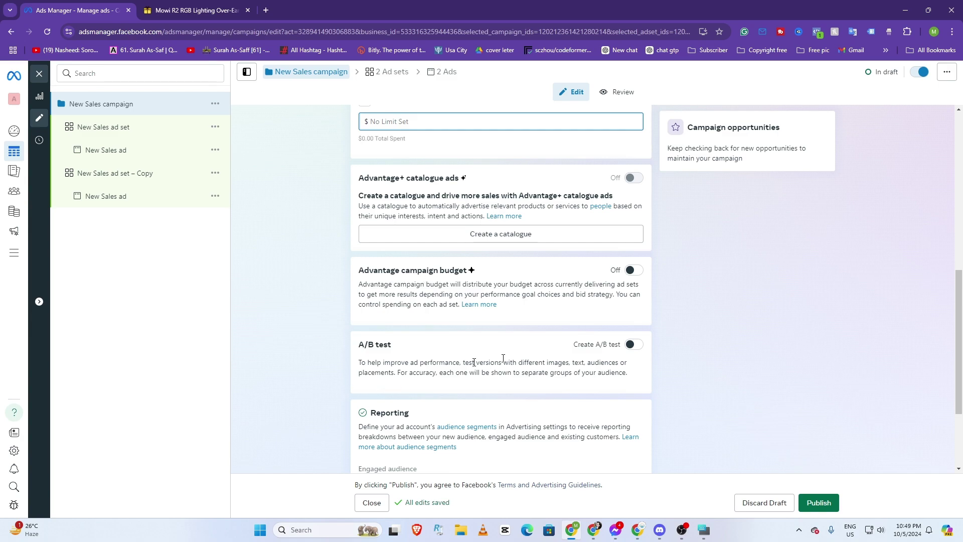
scroll(466, 420, down, 3)
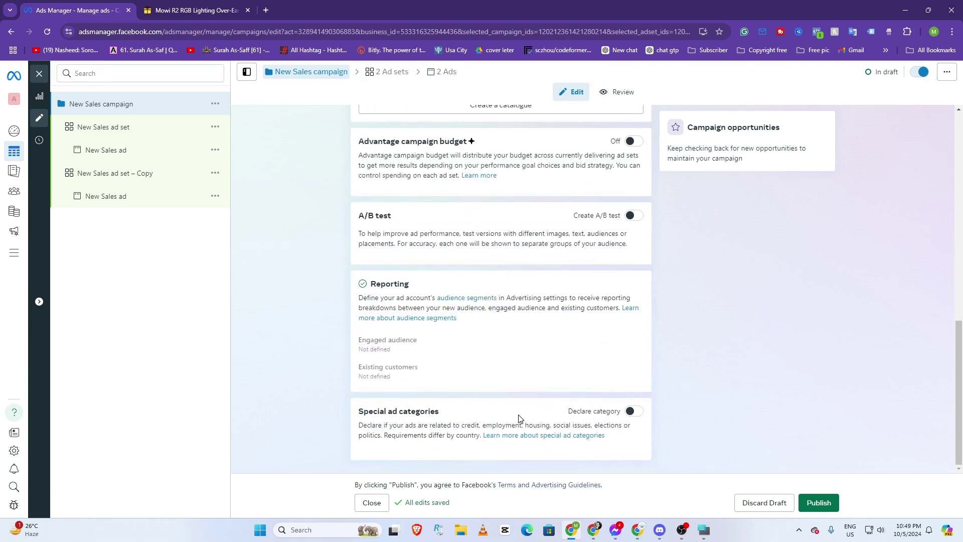
scroll(521, 418, up, 1)
scroll(519, 413, up, 5)
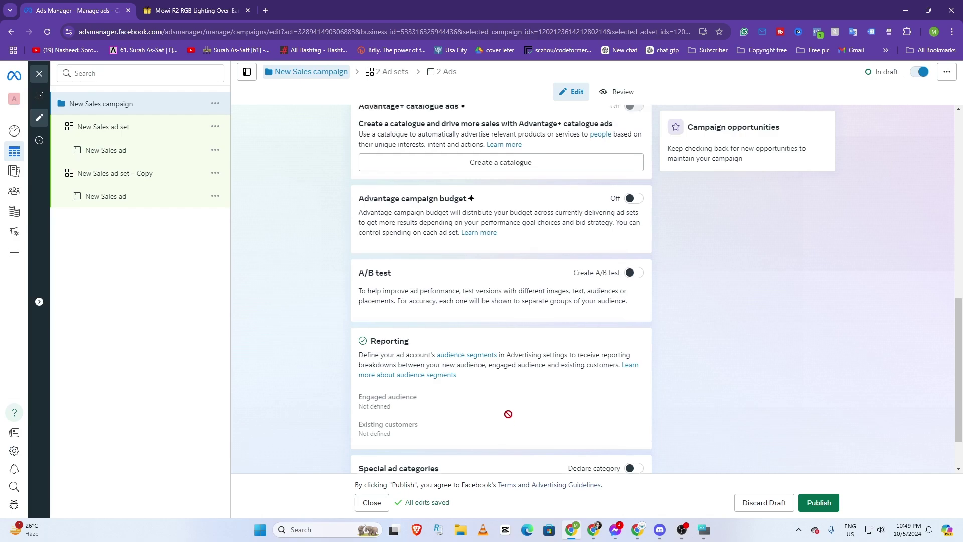
scroll(505, 400, up, 5)
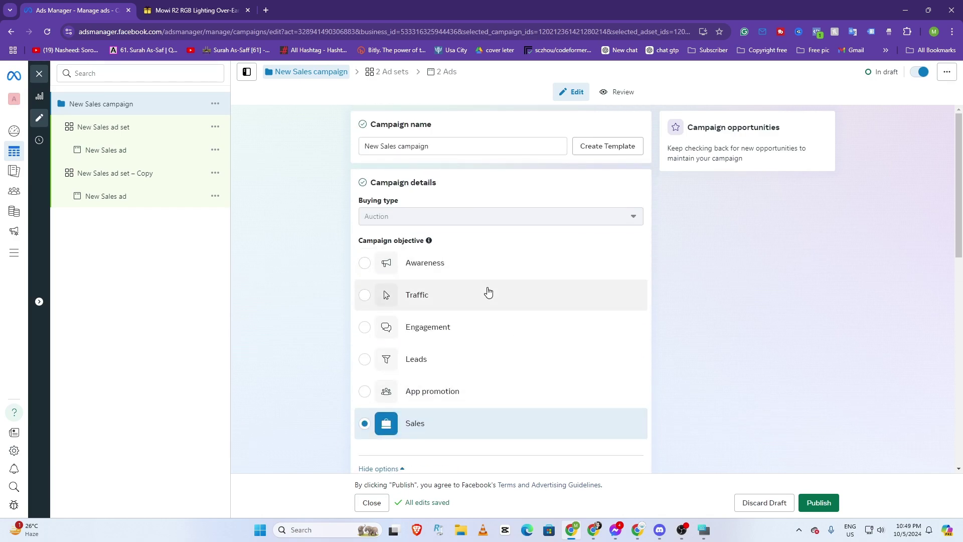
scroll(544, 271, down, 2)
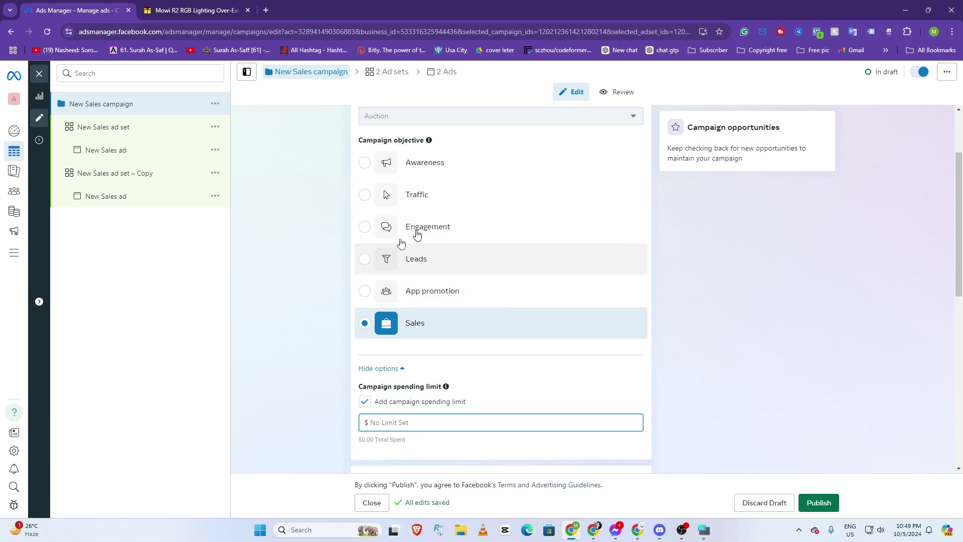
scroll(486, 312, up, 1)
scroll(491, 314, down, 5)
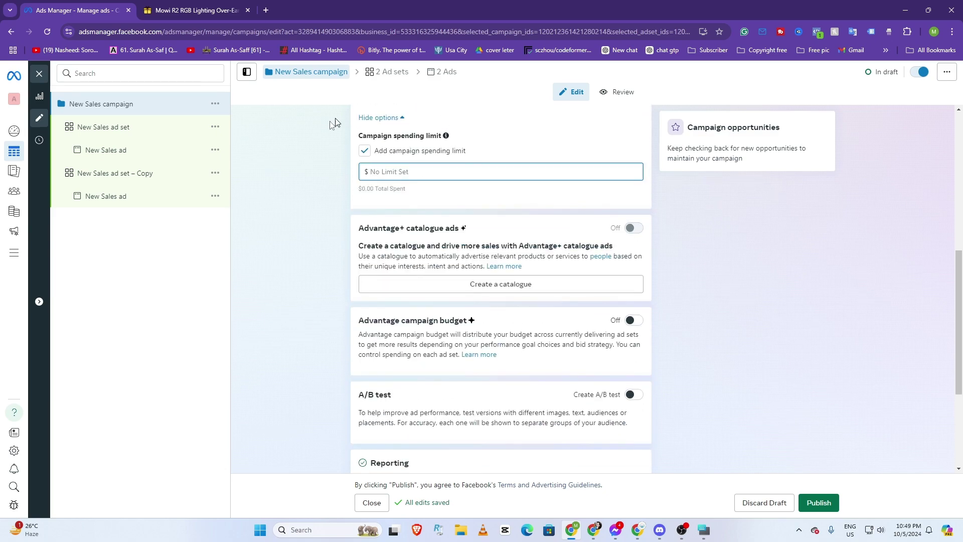
scroll(467, 239, down, 2)
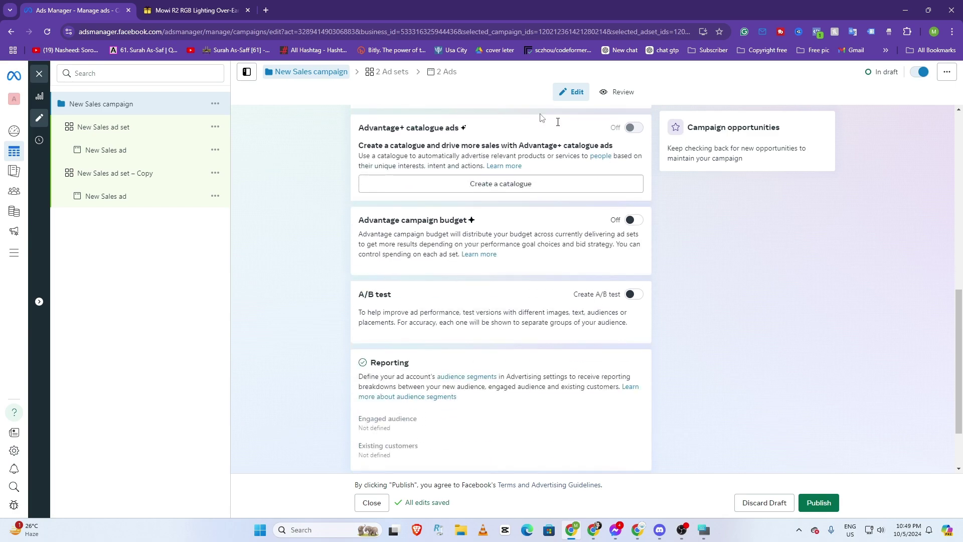
scroll(491, 173, down, 1)
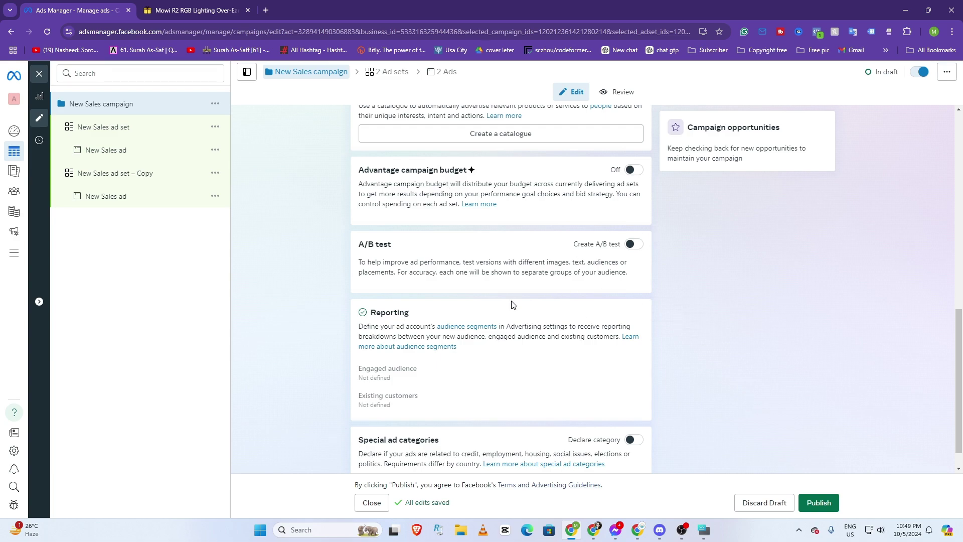
scroll(512, 304, down, 1)
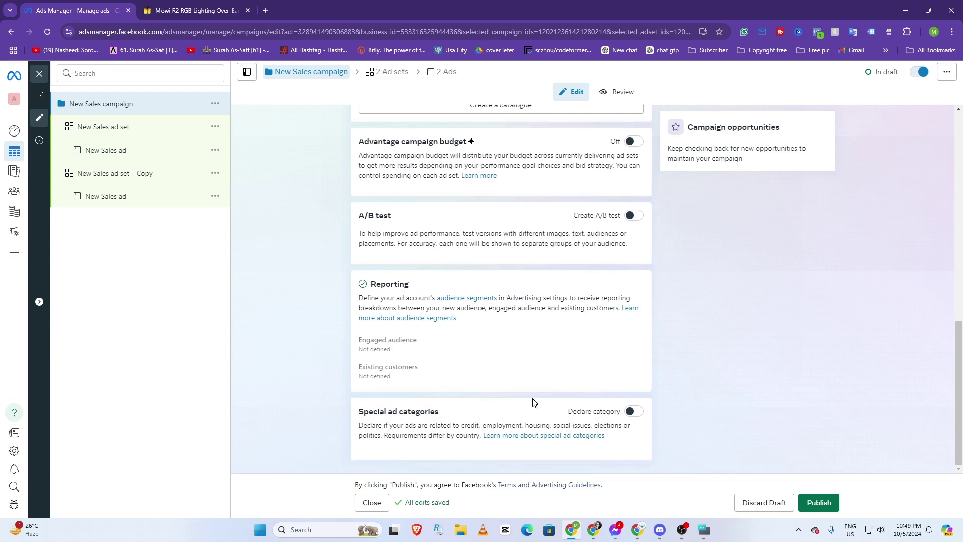
scroll(536, 404, up, 10)
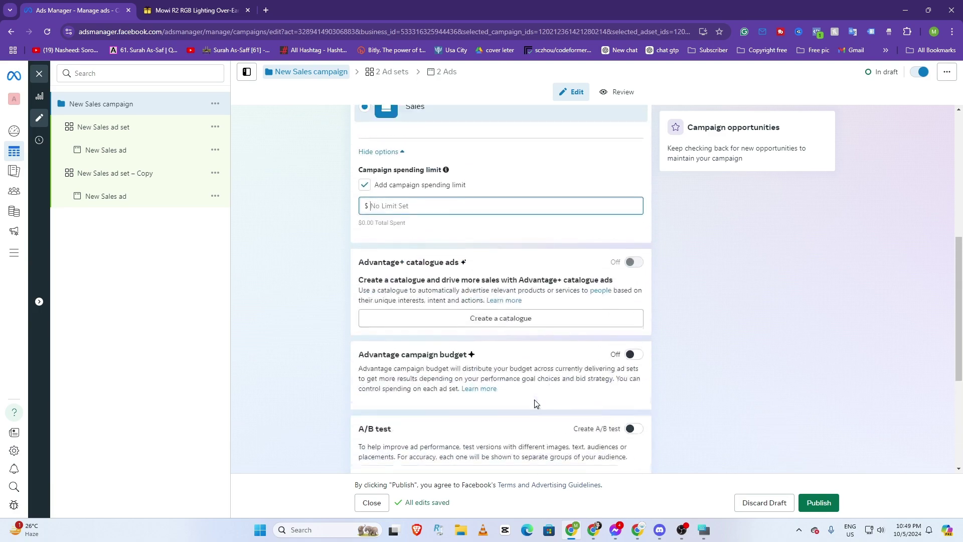
scroll(432, 427, up, 2)
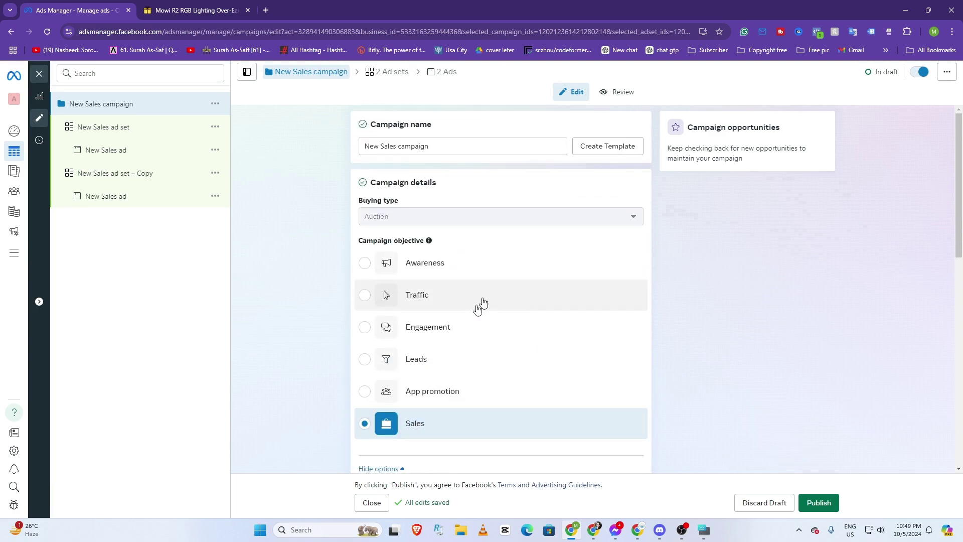
Turn on the special ad category declaration, then look in on the Discord call and return to Ads Manager
scroll(501, 430, down, 10)
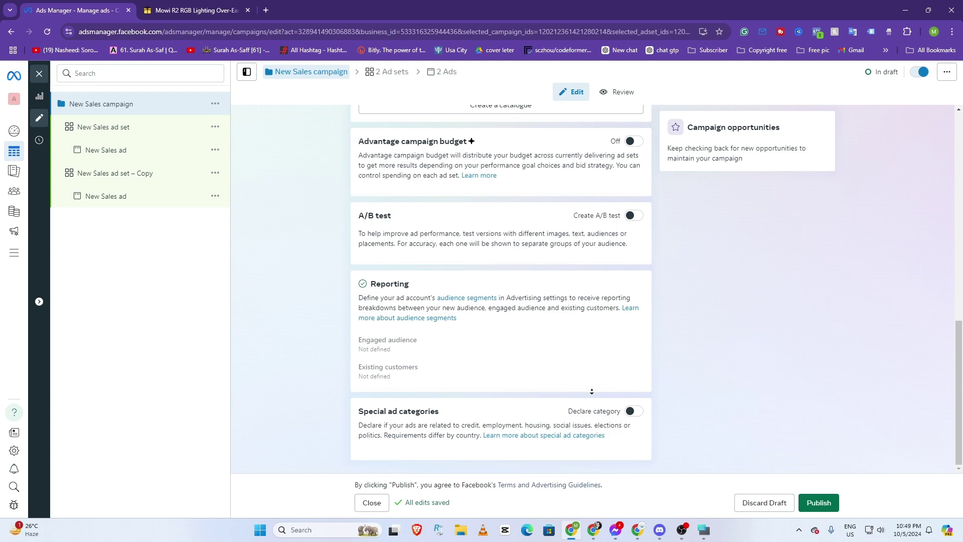
click(633, 411)
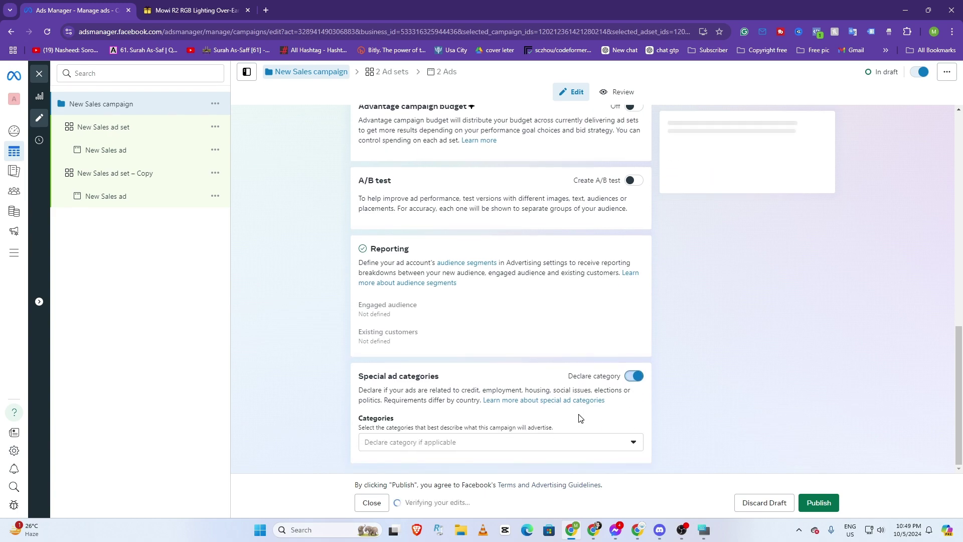
click(658, 532)
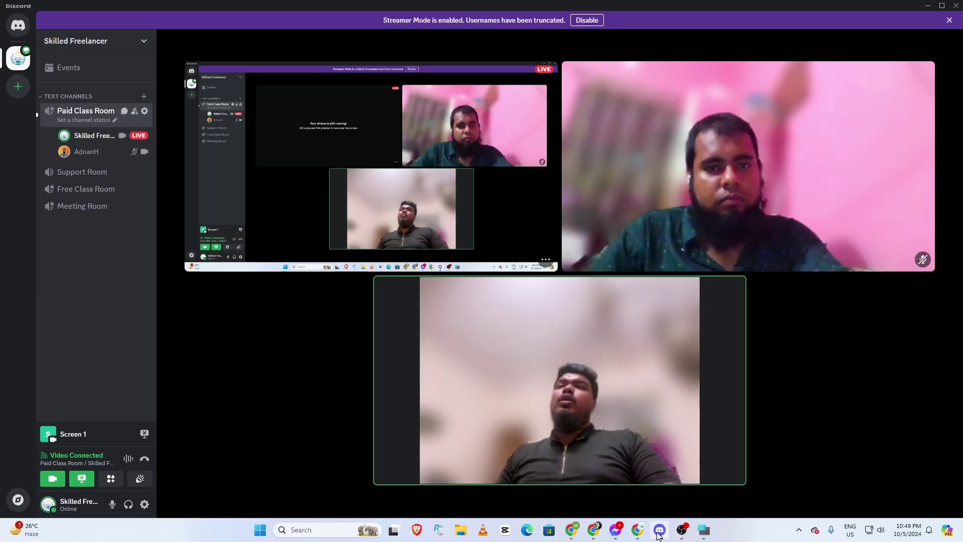
click(567, 531)
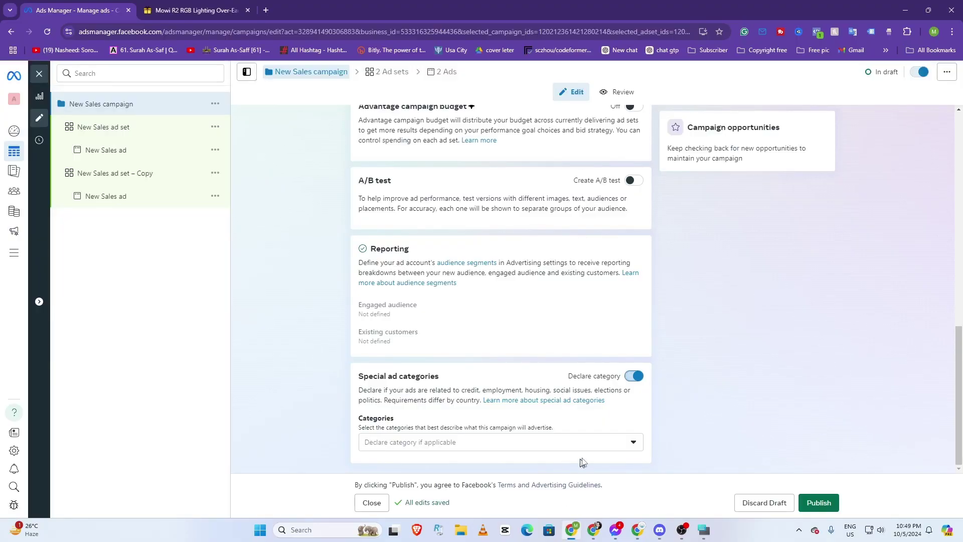
View the list of special ad categories without choosing one and turn the category declaration off
click(611, 448)
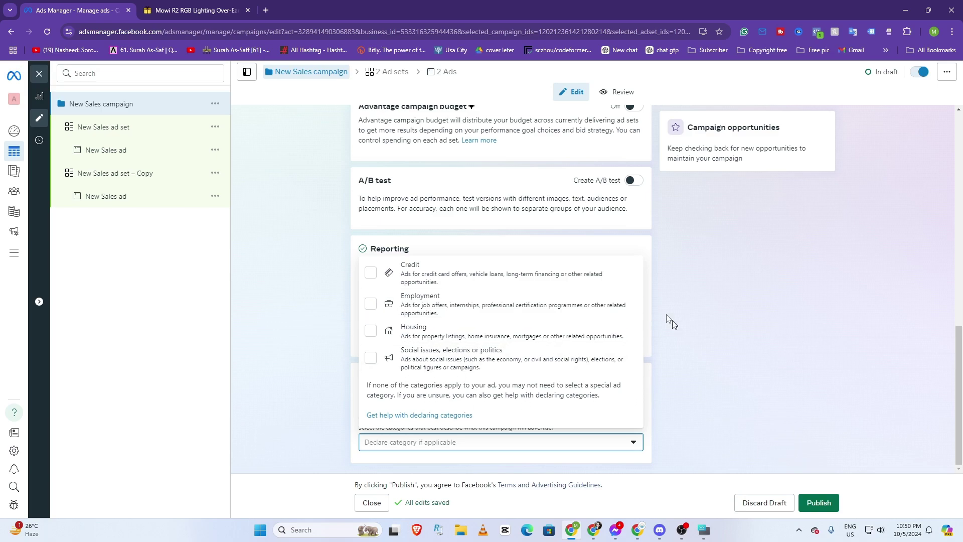
click(631, 448)
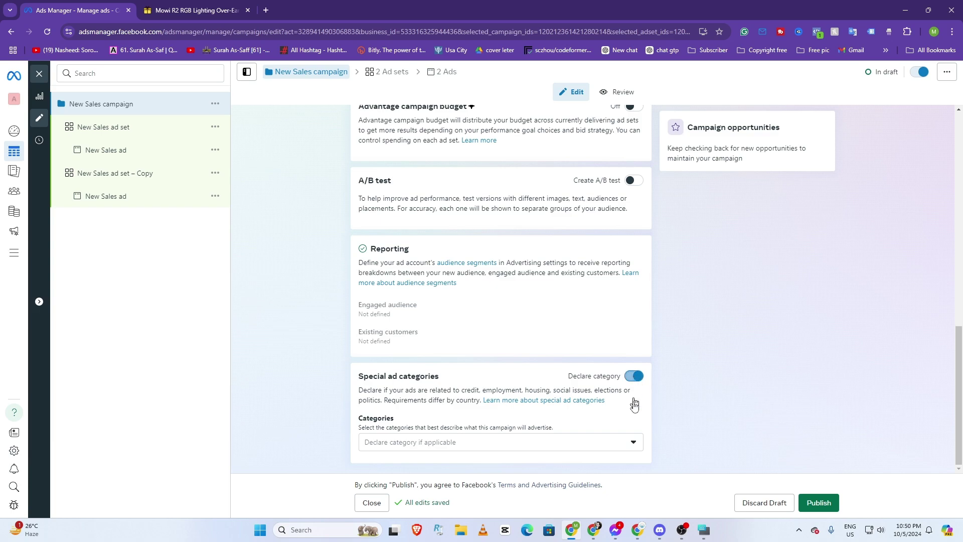
click(635, 377)
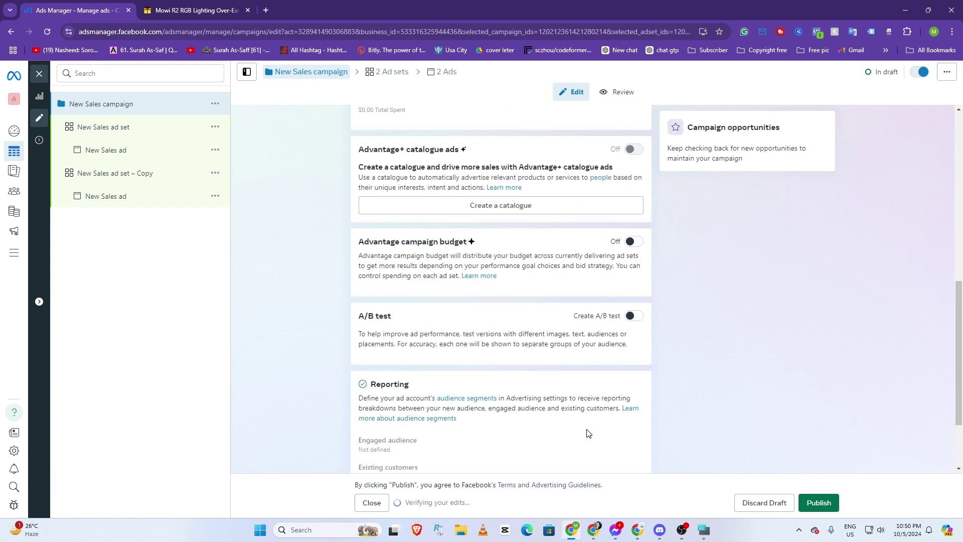
Recap the New Sales campaign's settings, comparing the objective, spending limit, catalogue ads, campaign budget and A/B test sections
scroll(589, 434, up, 8)
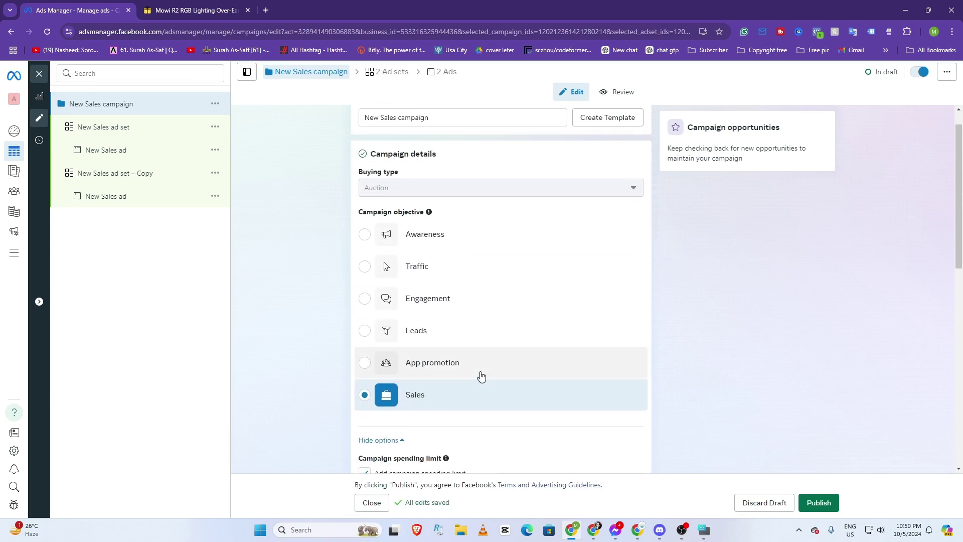
scroll(479, 374, down, 6)
scroll(529, 312, down, 2)
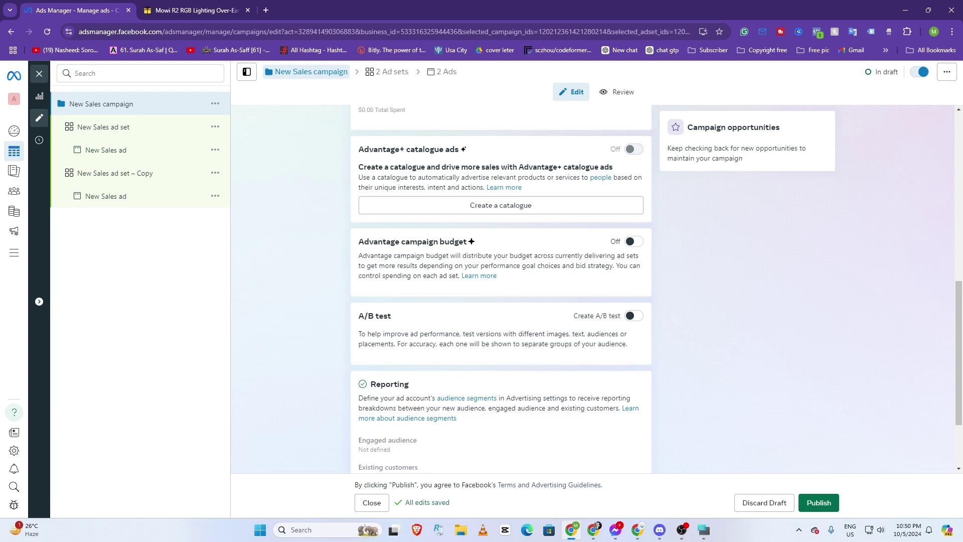
scroll(563, 251, down, 1)
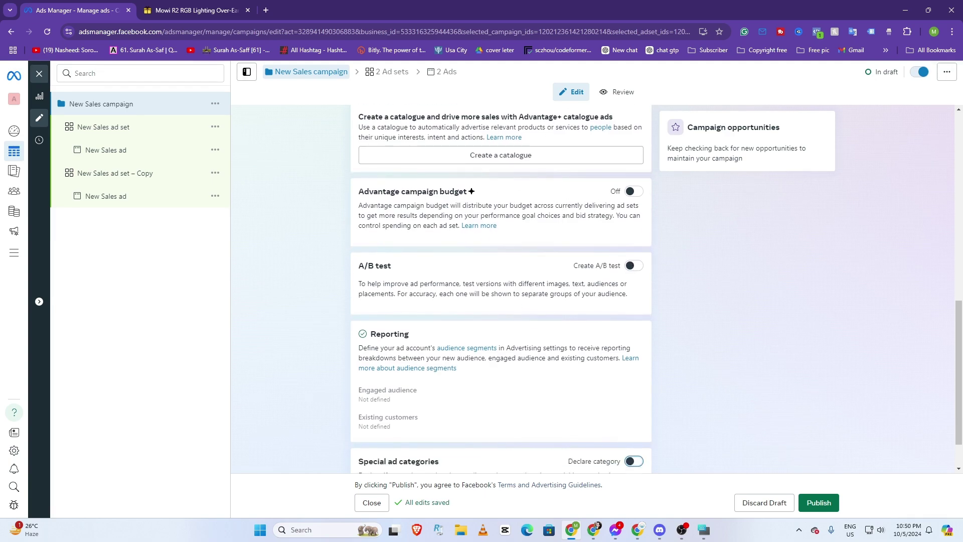
scroll(610, 417, up, 4)
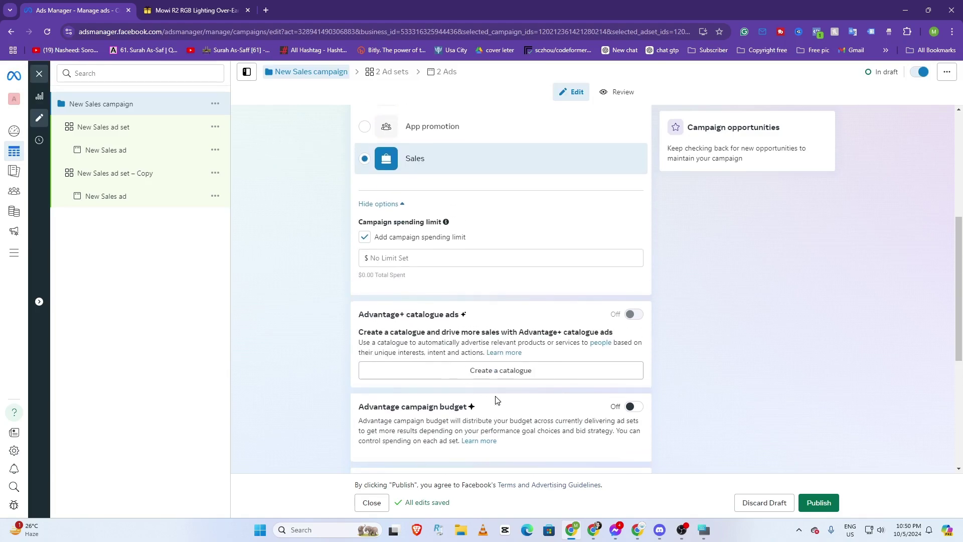
scroll(496, 400, up, 2)
scroll(421, 400, down, 2)
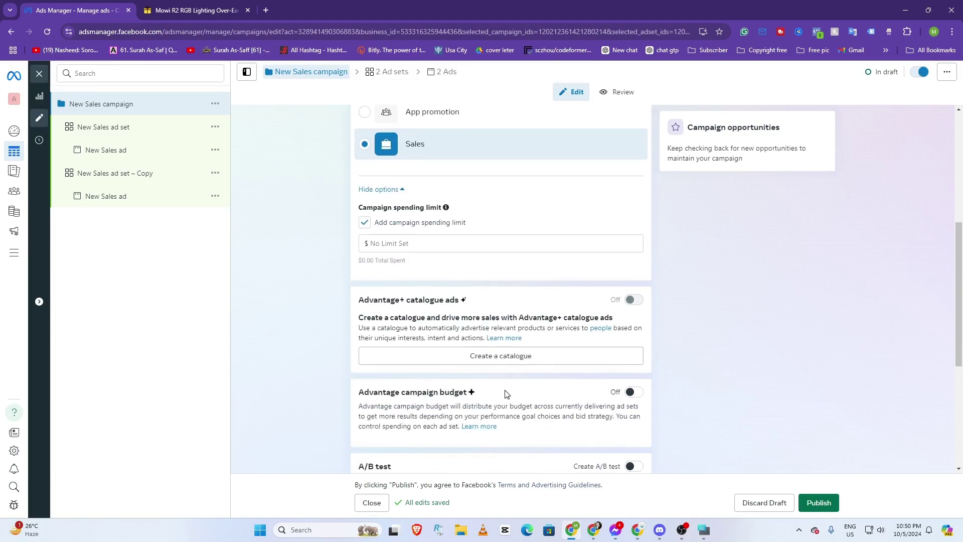
scroll(506, 393, up, 5)
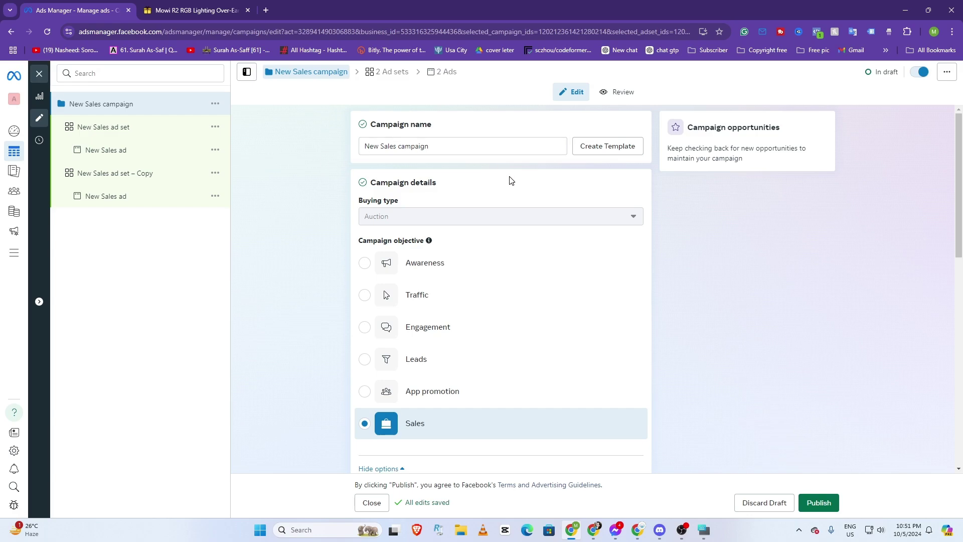
scroll(510, 247, down, 6)
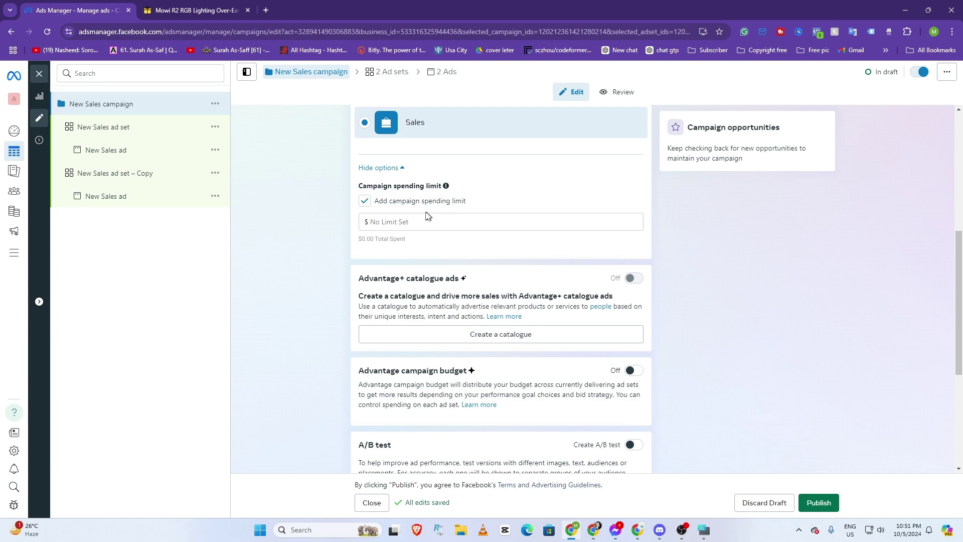
Review the campaign spending limit field alongside the catalogue ads, campaign budget and A/B test sections
click(397, 222)
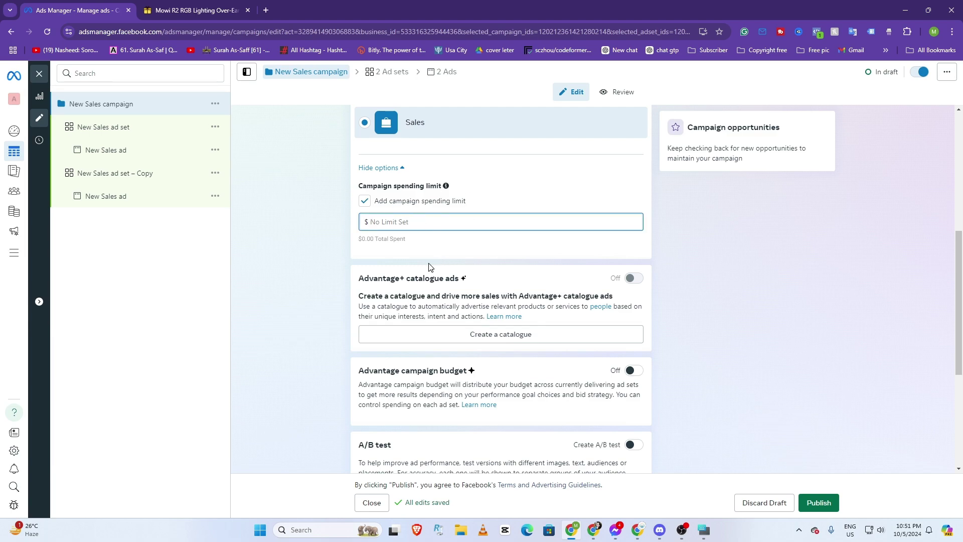
scroll(429, 267, down, 3)
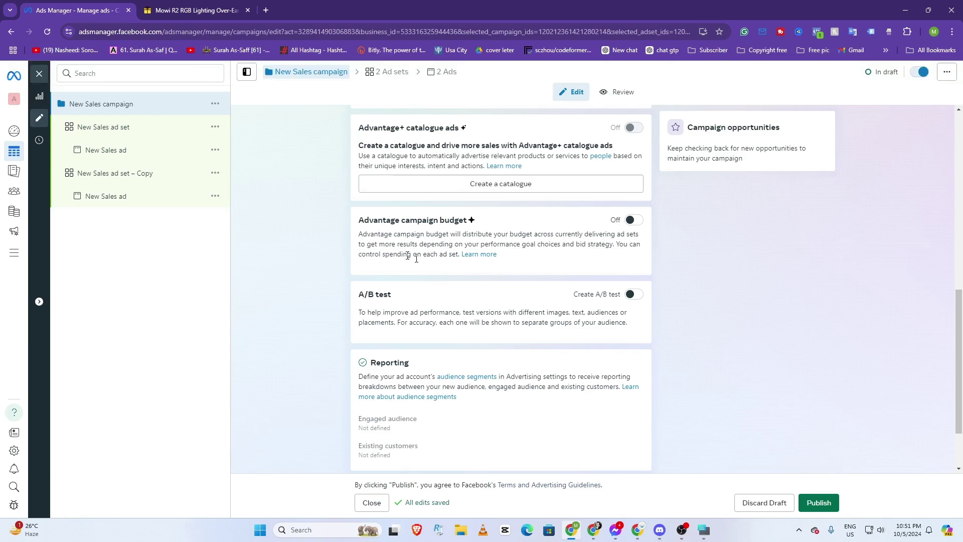
scroll(493, 315, up, 5)
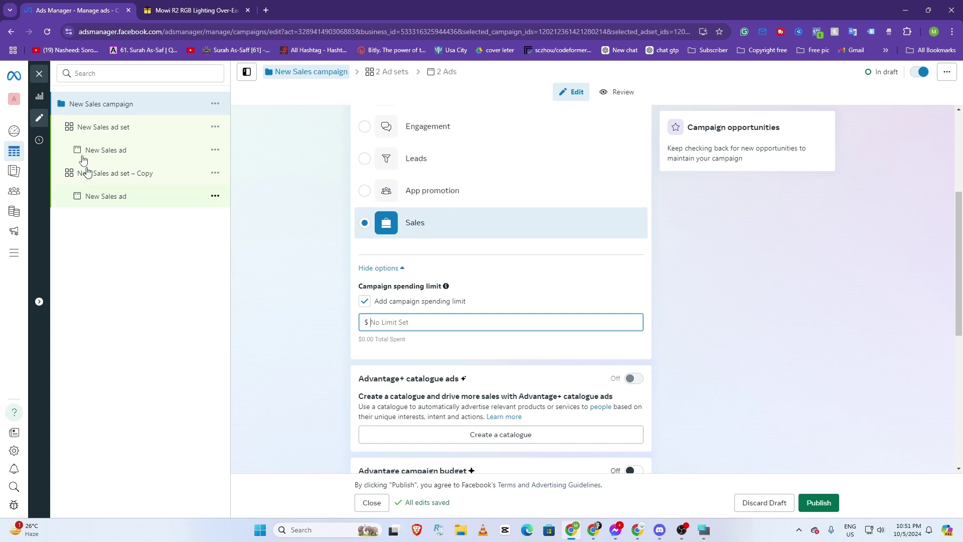
scroll(496, 336, down, 3)
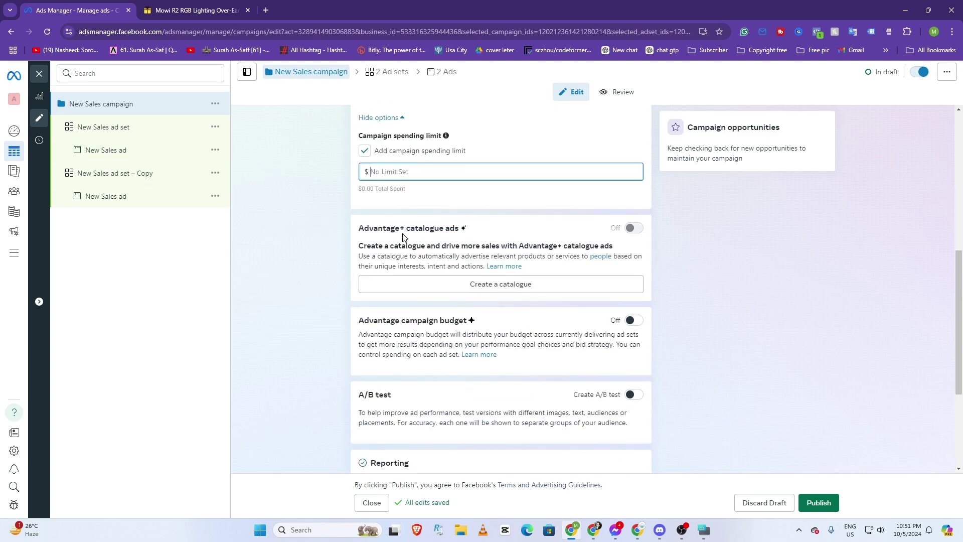
scroll(403, 237, up, 2)
Open the New Sales ad set and view its cost per result goal and daily budget fields
click(111, 134)
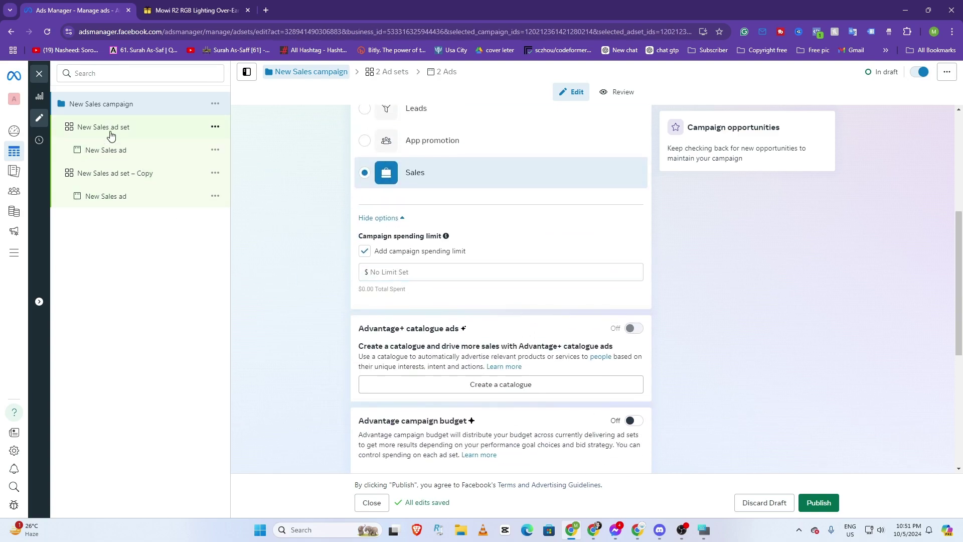
scroll(485, 326, down, 8)
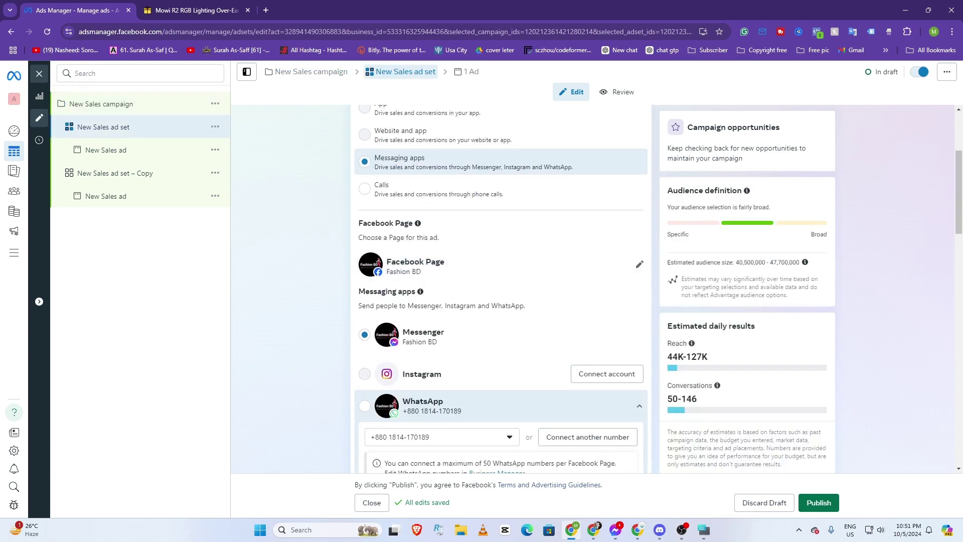
scroll(412, 210, down, 4)
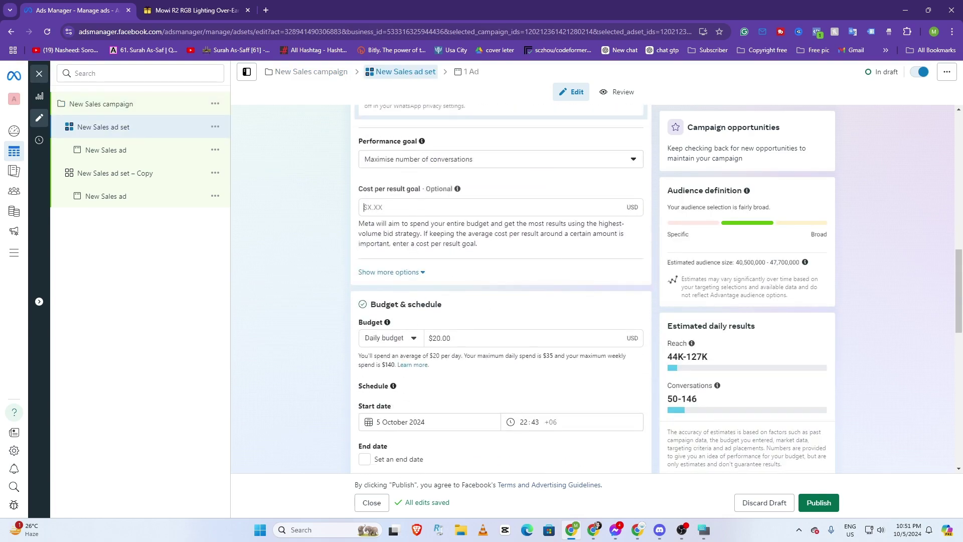
click(450, 207)
scroll(422, 250, down, 2)
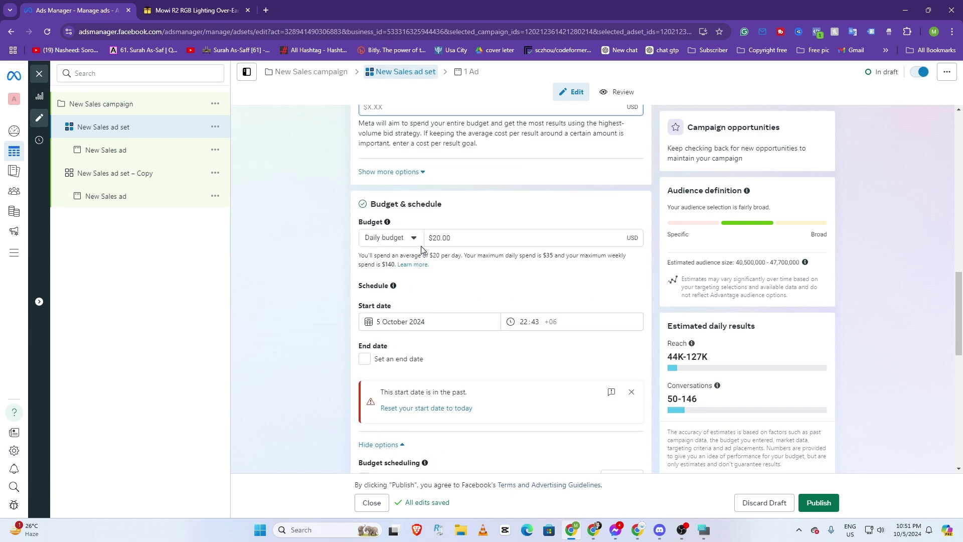
click(523, 236)
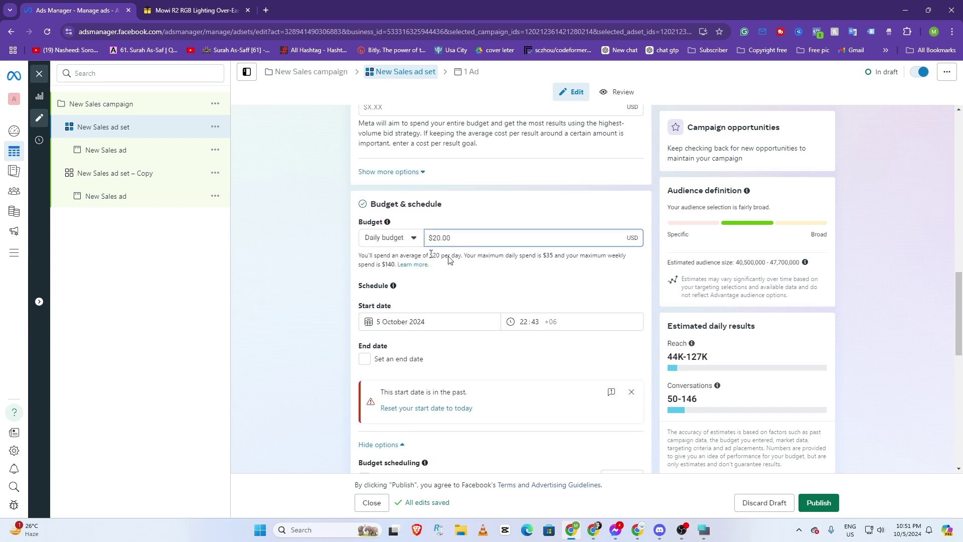
Return to the New Sales campaign and examine its name, objective, spending limit, catalogue ads, campaign budget and A/B test settings
click(134, 103)
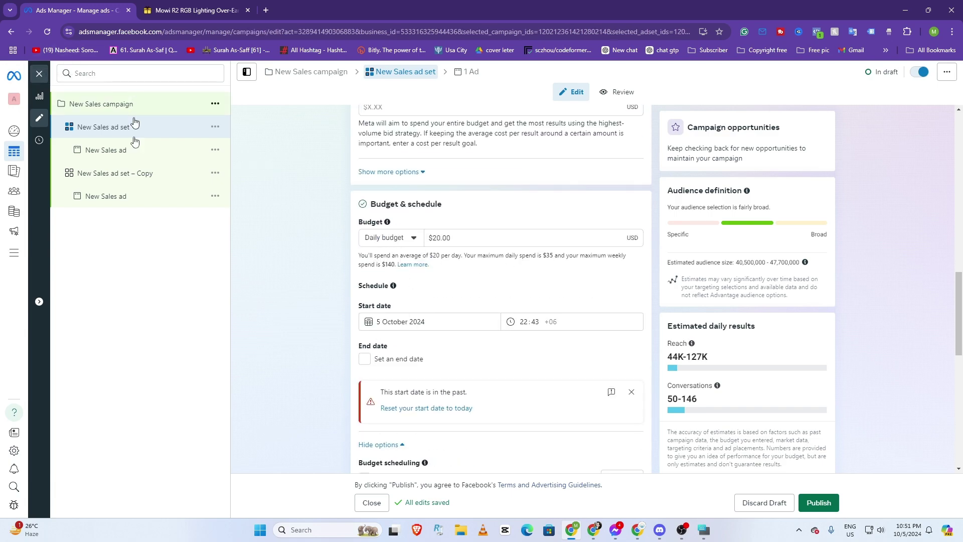
scroll(282, 290, down, 3)
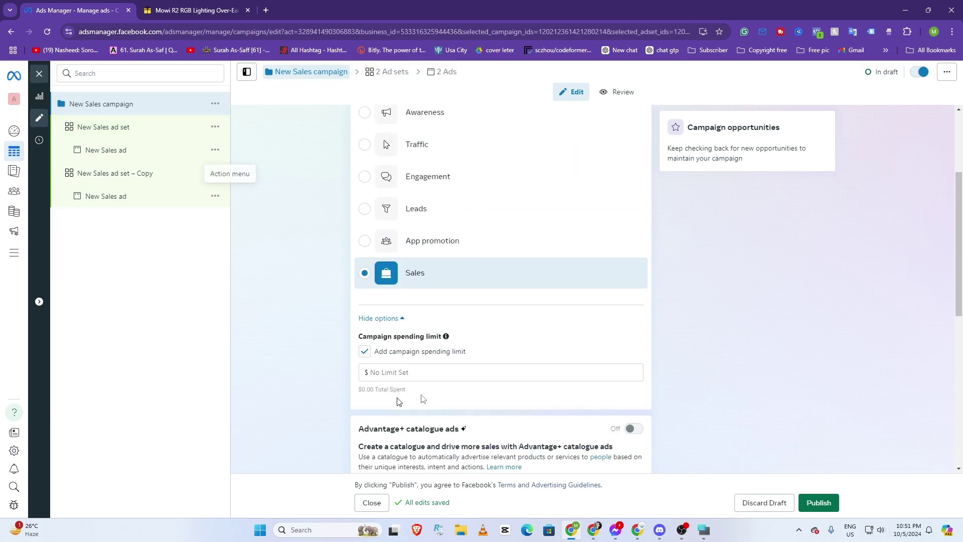
scroll(537, 357, down, 4)
scroll(540, 408, up, 4)
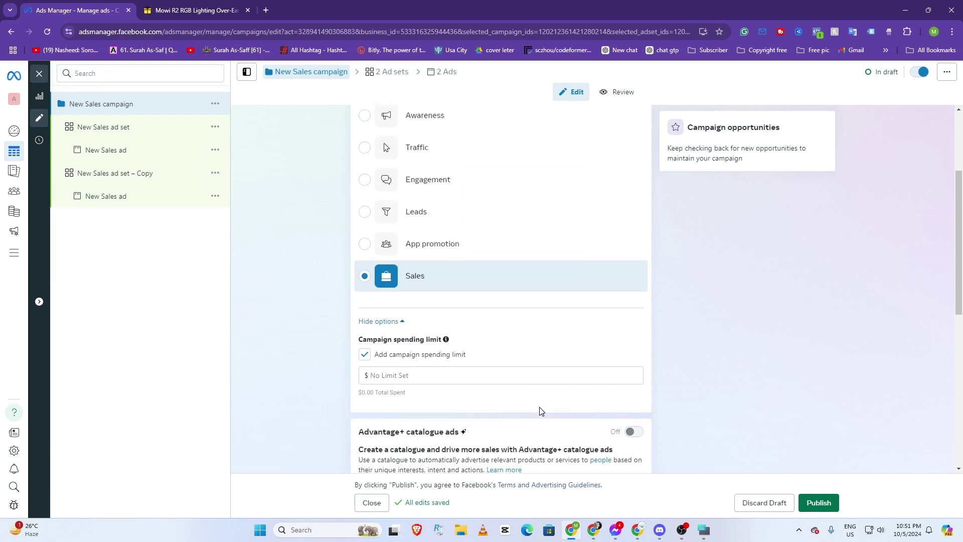
scroll(540, 407, up, 3)
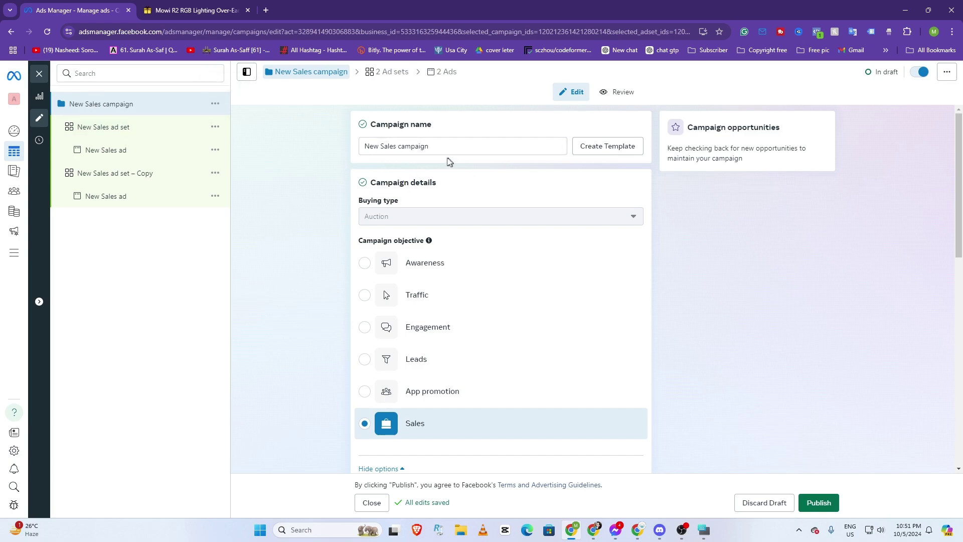
scroll(509, 413, down, 3)
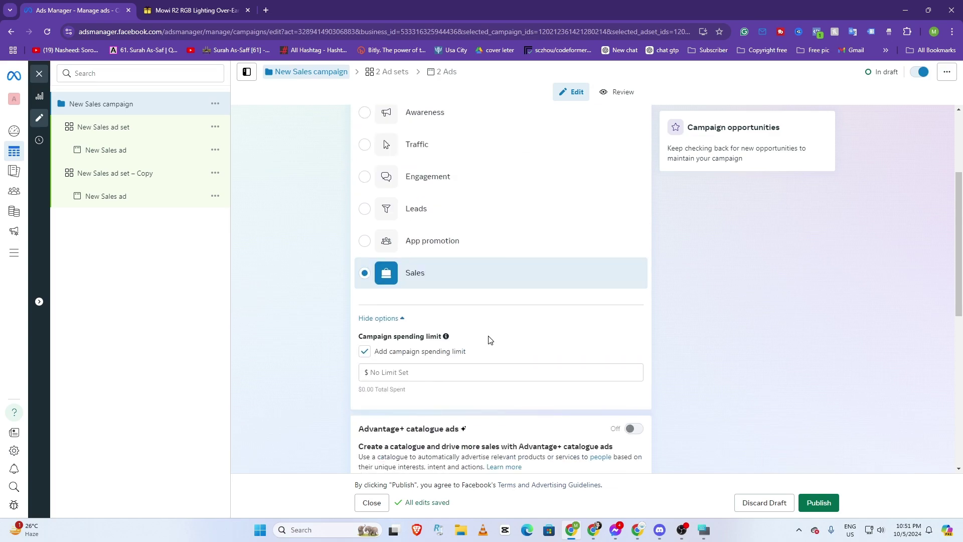
scroll(490, 336, up, 2)
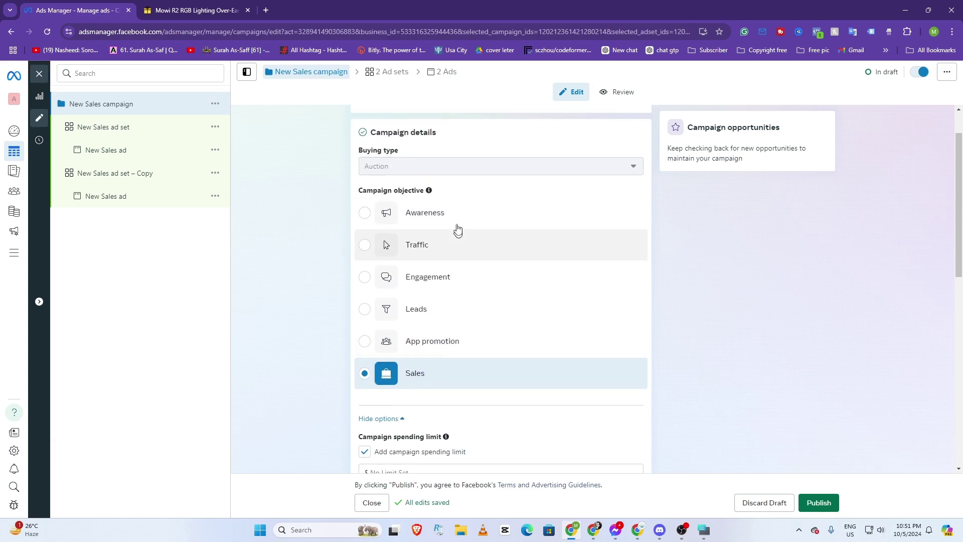
scroll(475, 375, down, 8)
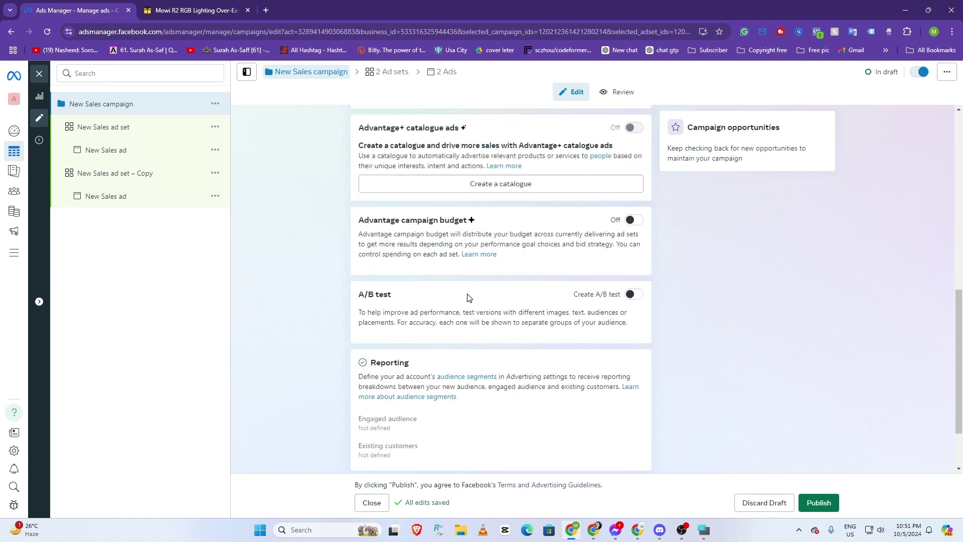
scroll(474, 300, up, 3)
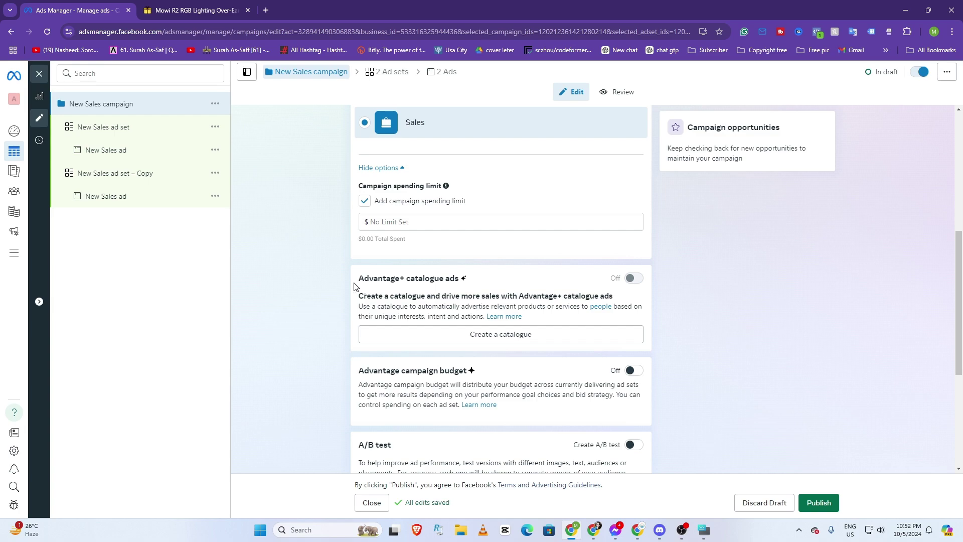
scroll(452, 291, down, 2)
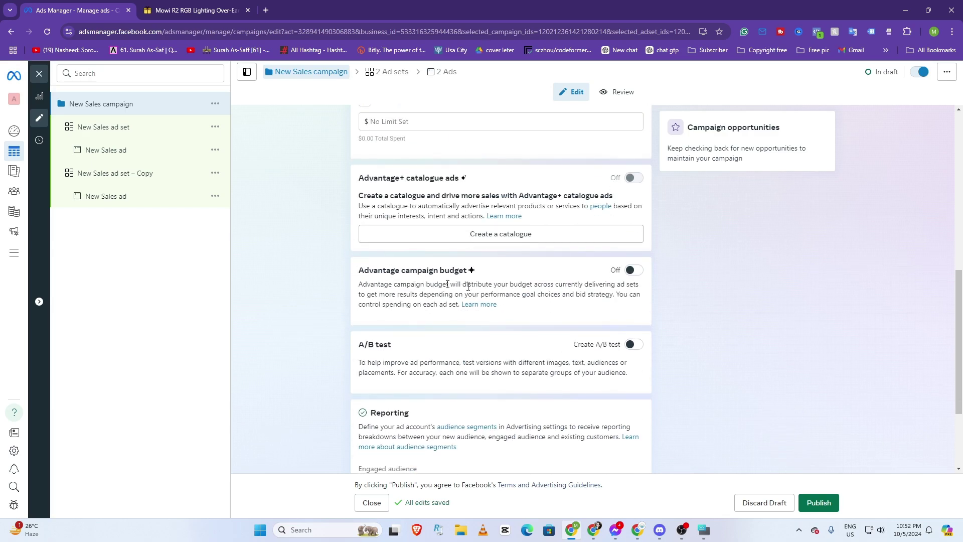
scroll(393, 289, up, 2)
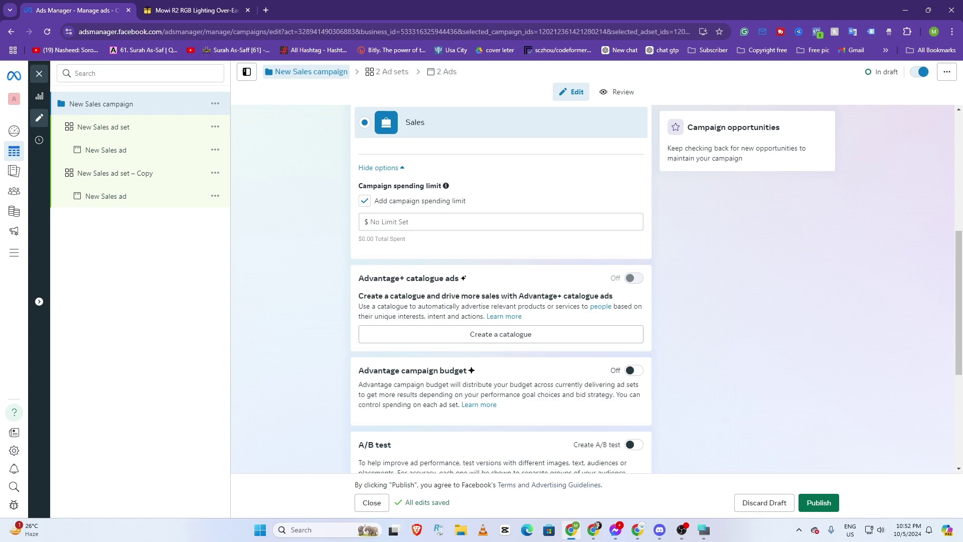
Turn off the campaign spending limit and collapse the additional campaign options
click(370, 222)
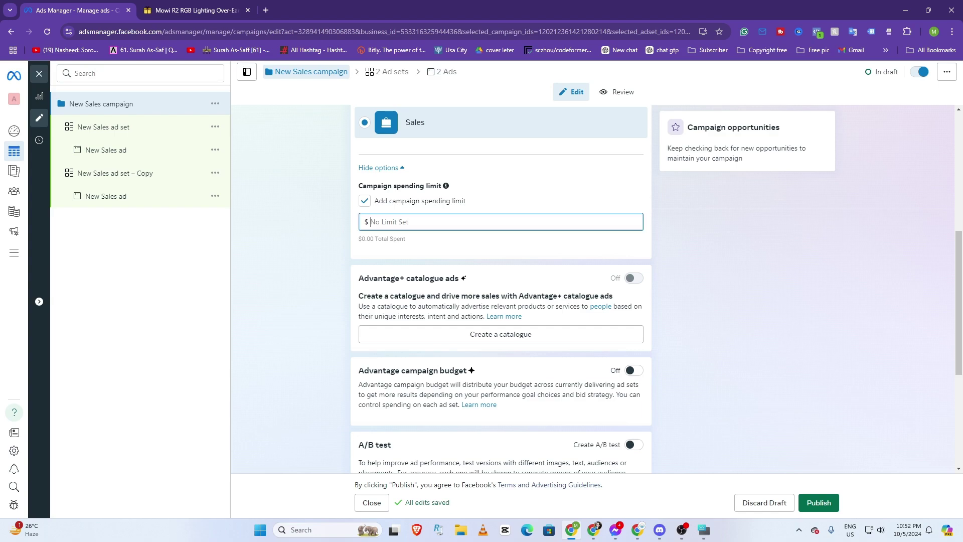
click(366, 200)
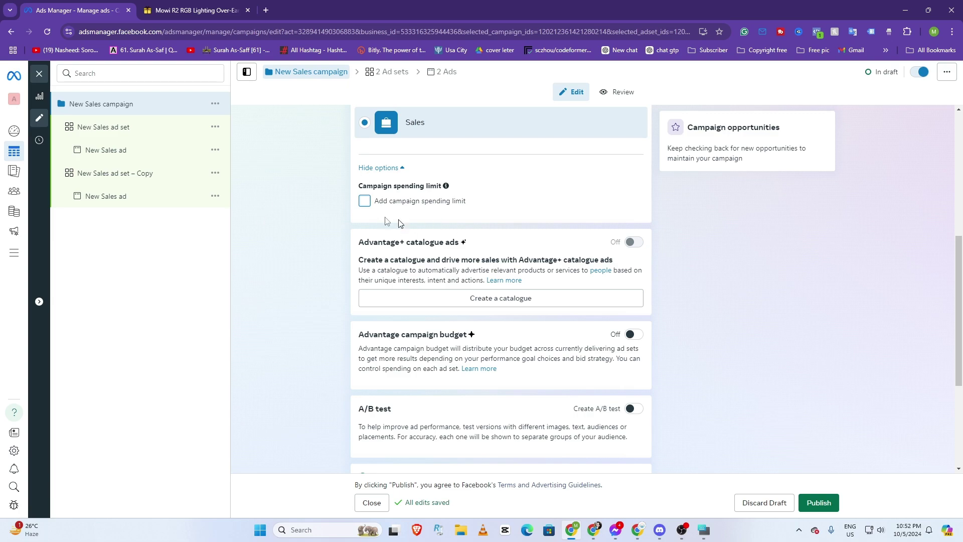
click(402, 167)
Look over the remaining campaign-level sections once more and switch to the Discord call
scroll(414, 273, down, 2)
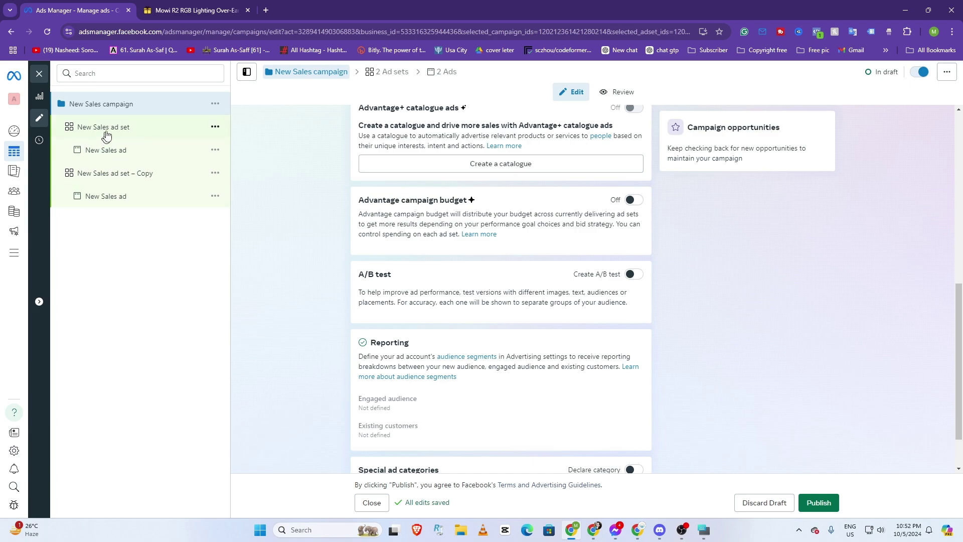
scroll(482, 246, up, 8)
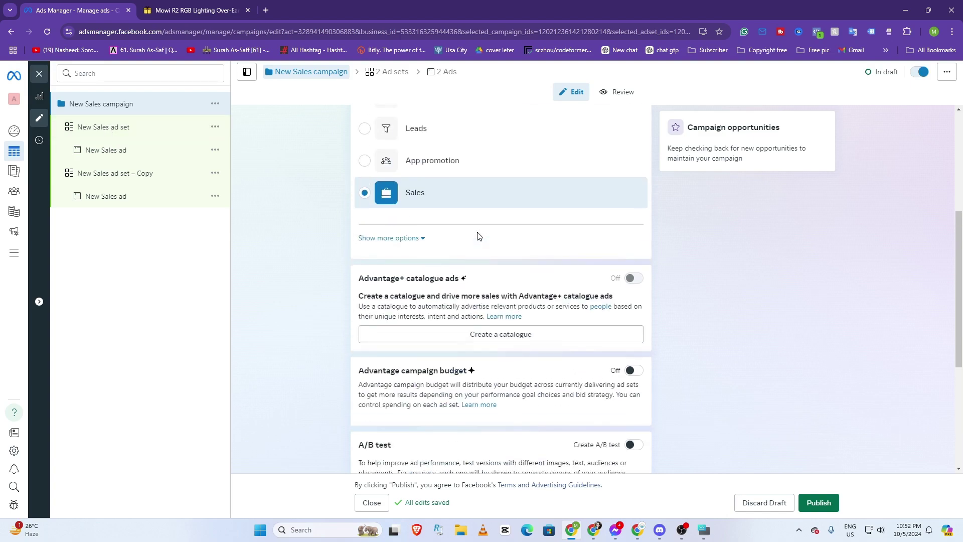
scroll(461, 210, down, 3)
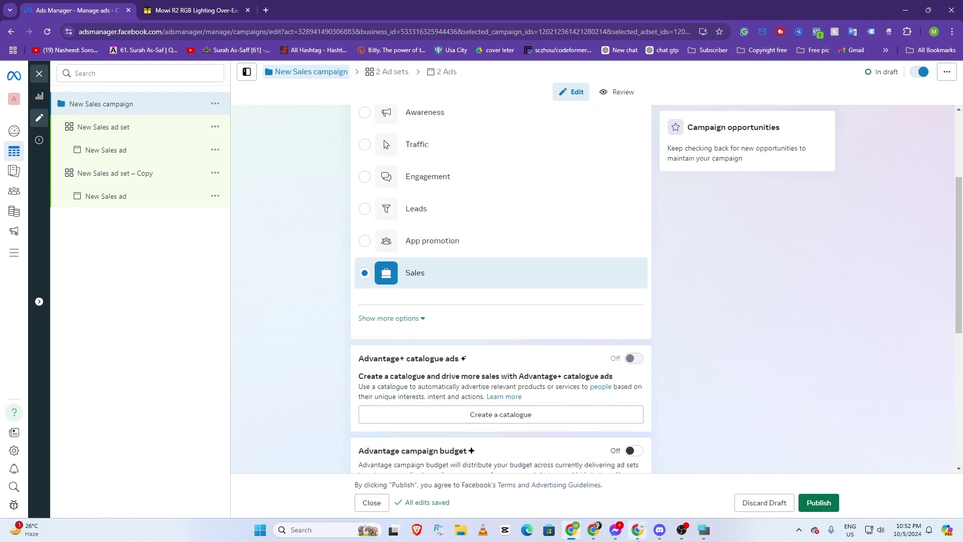
click(659, 530)
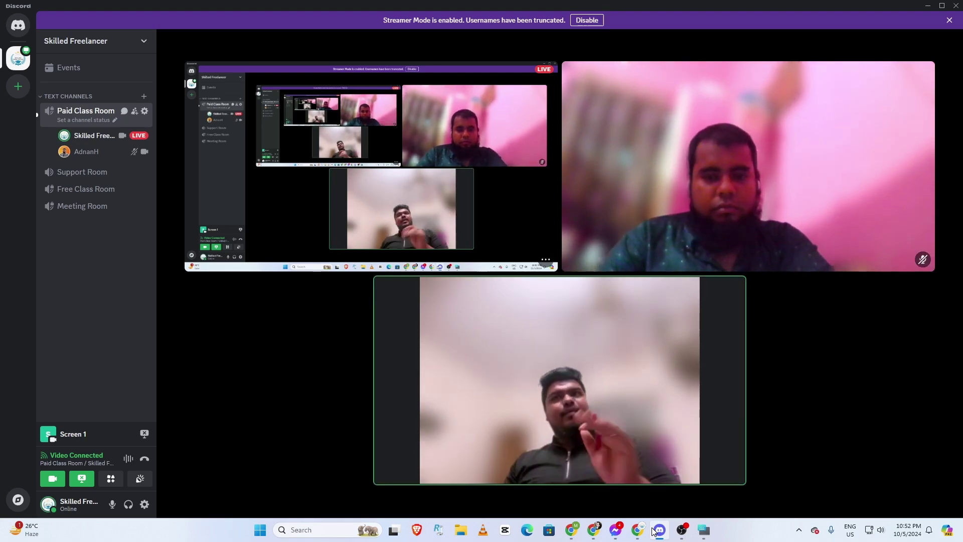
Switch to Ads Manager in Chrome and examine the campaign details and the Mowi R2 headset product page
mouse_move(791, 398)
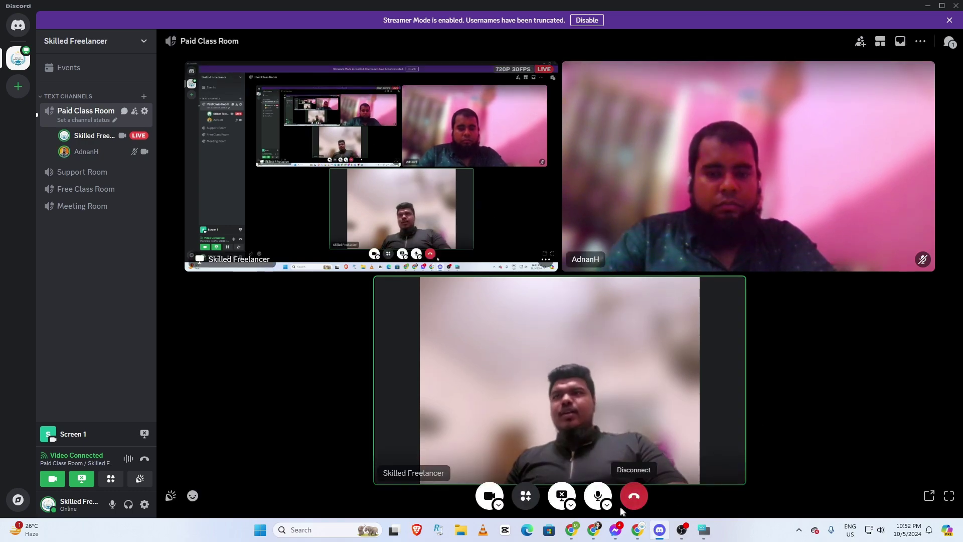
mouse_move(581, 530)
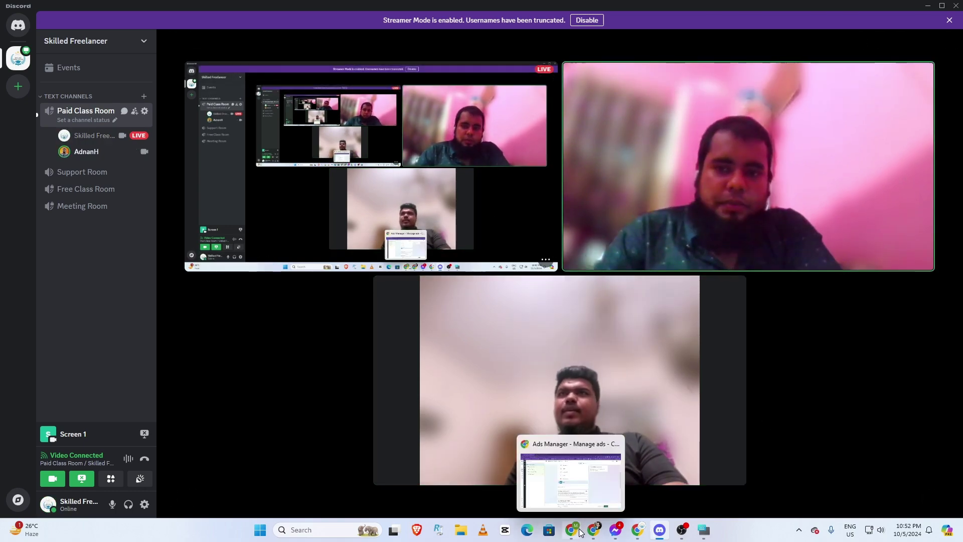
click(581, 530)
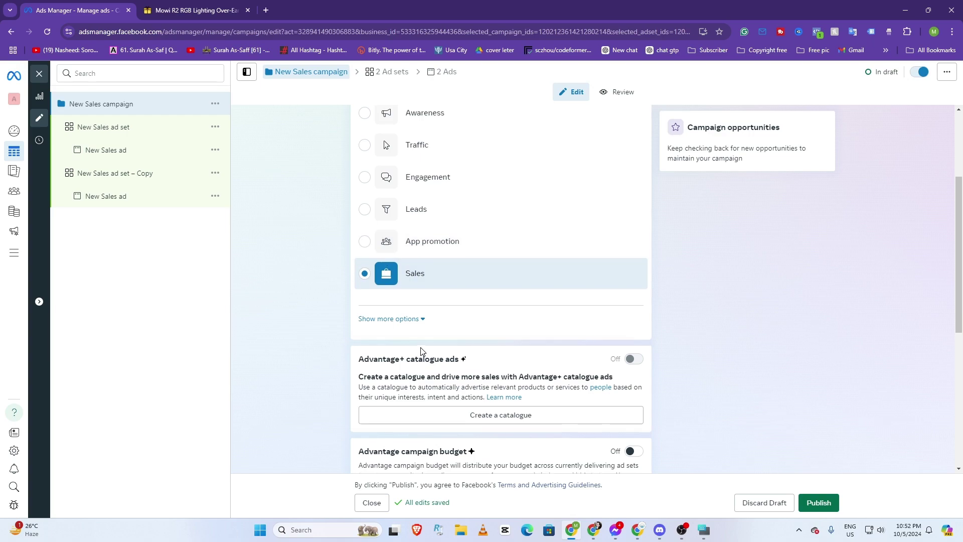
scroll(426, 351, up, 3)
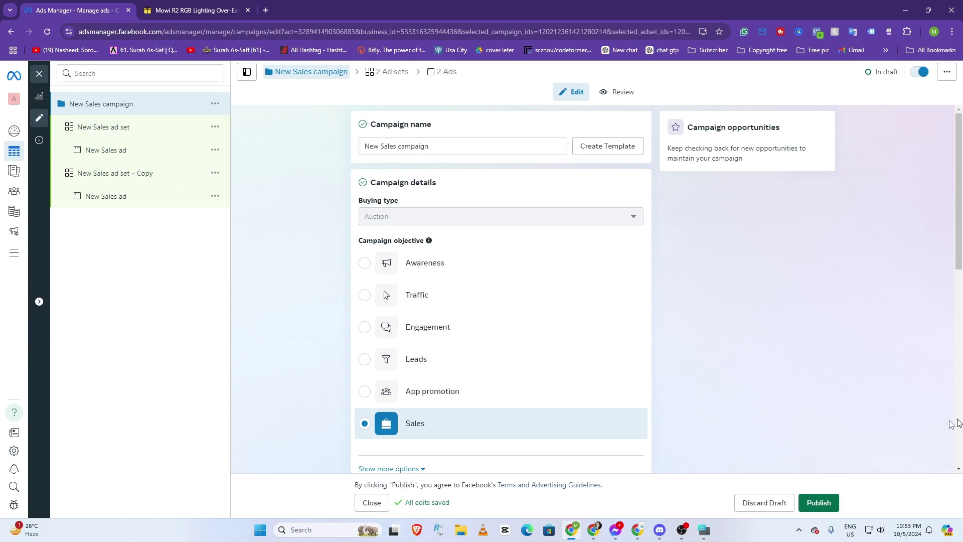
scroll(333, 279, down, 1)
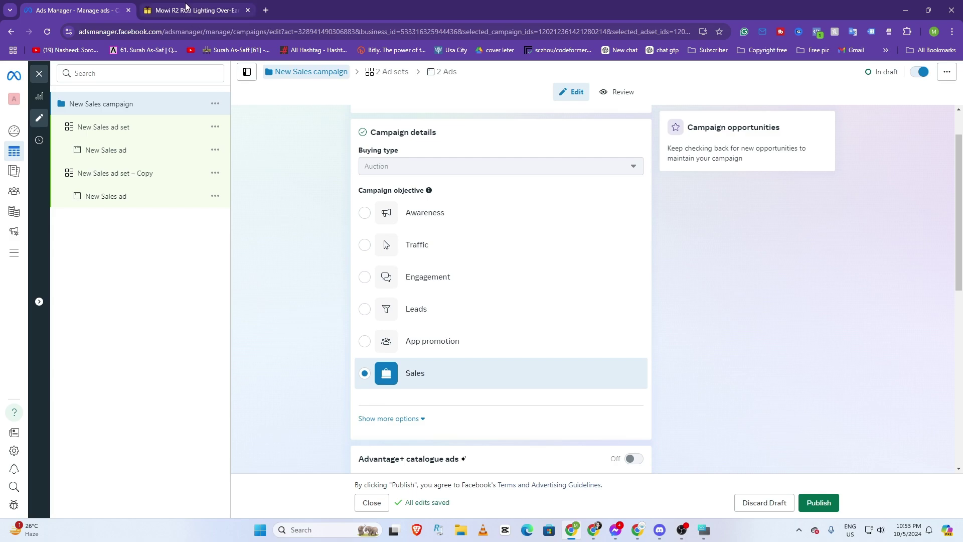
key(ctrl+Tab)
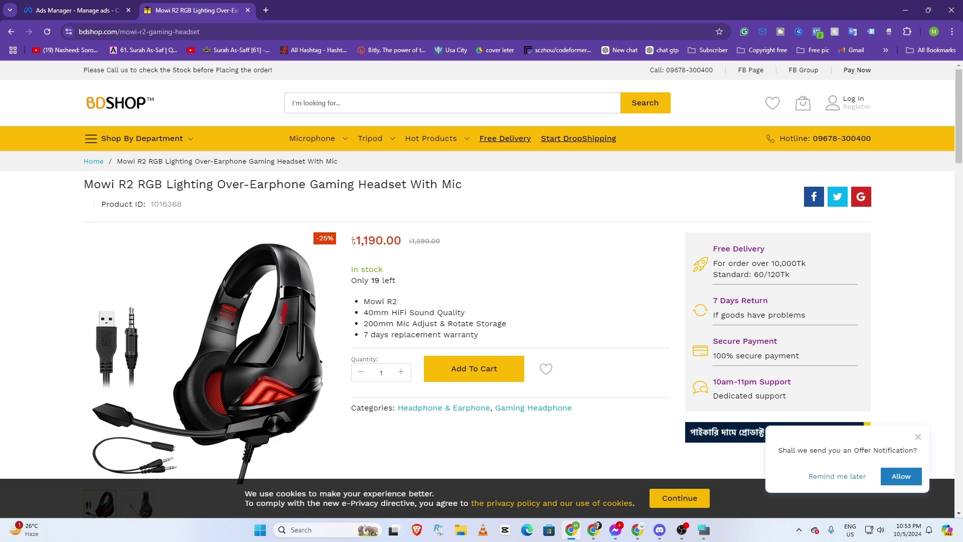
mouse_move(256, 142)
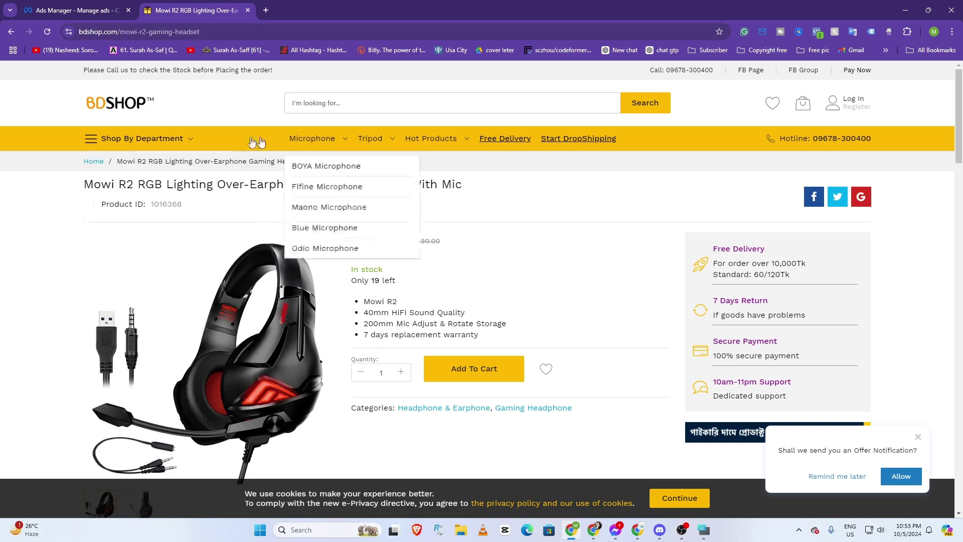
click(91, 11)
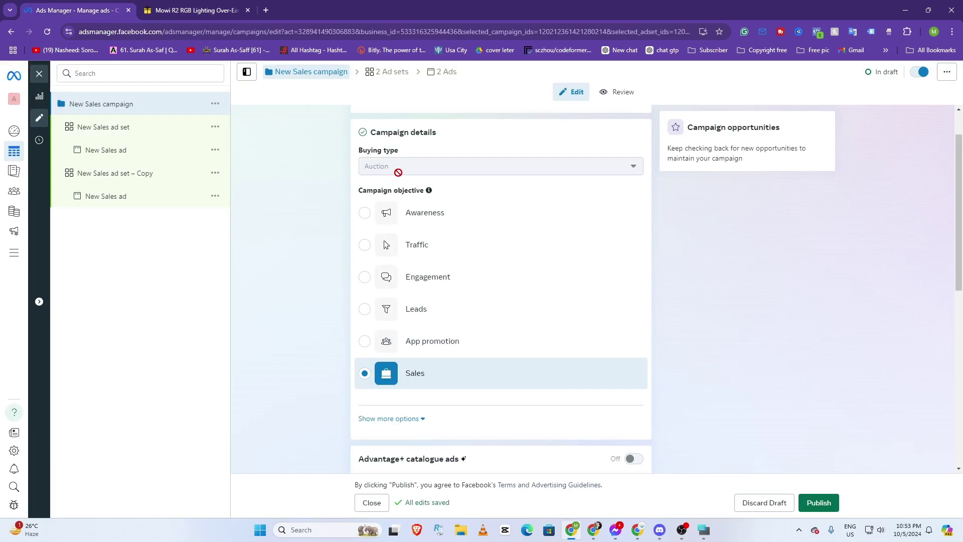
Clear the existing name of the sales campaign
scroll(552, 396, up, 1)
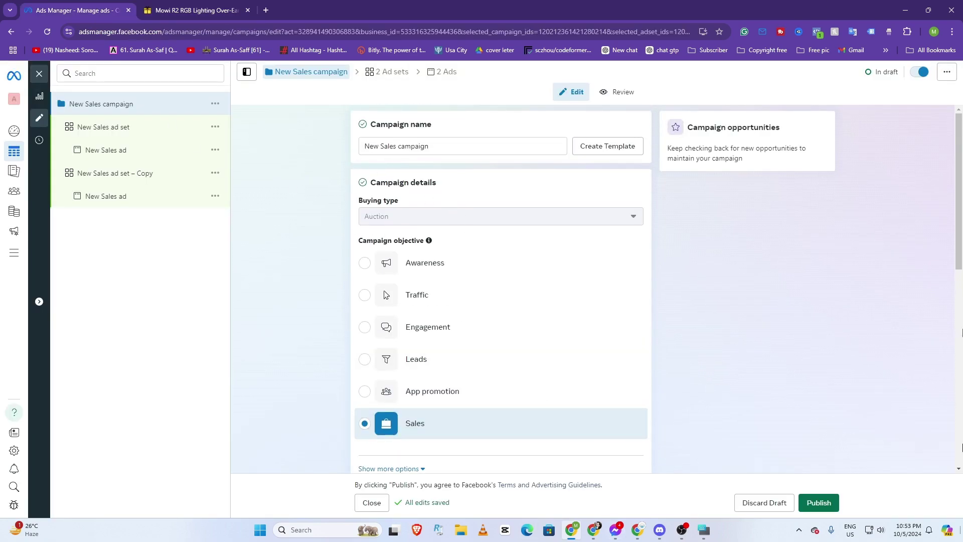
drag(431, 146, 318, 146)
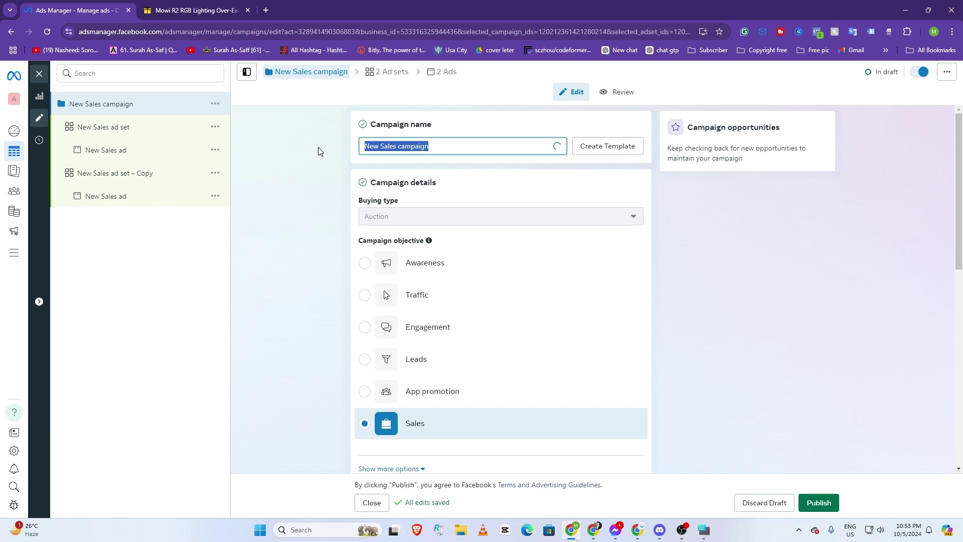
key(BackSpace)
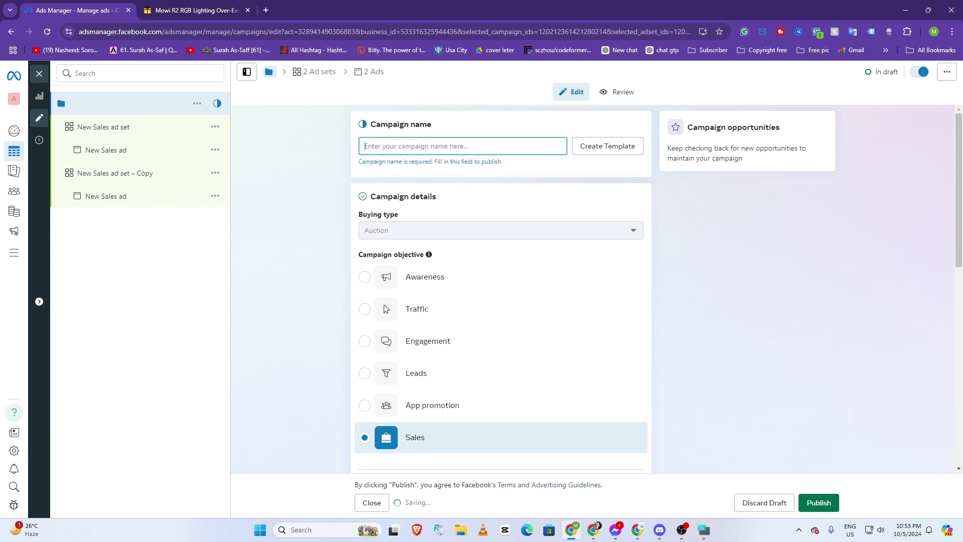
Highlight "Mowi R2 RGB Lighting Over" in the product title on the headset page, and return to the campaign name field
click(209, 7)
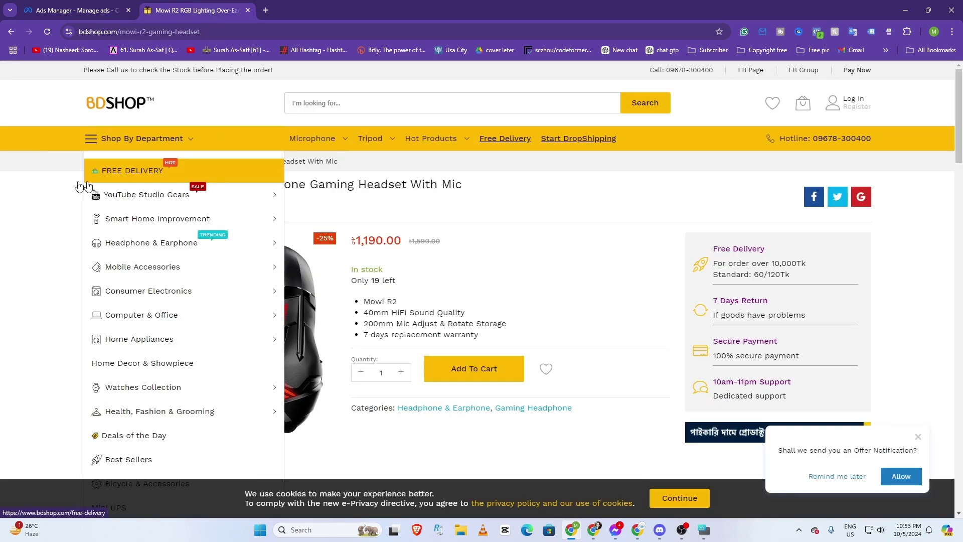
drag(84, 188, 243, 185)
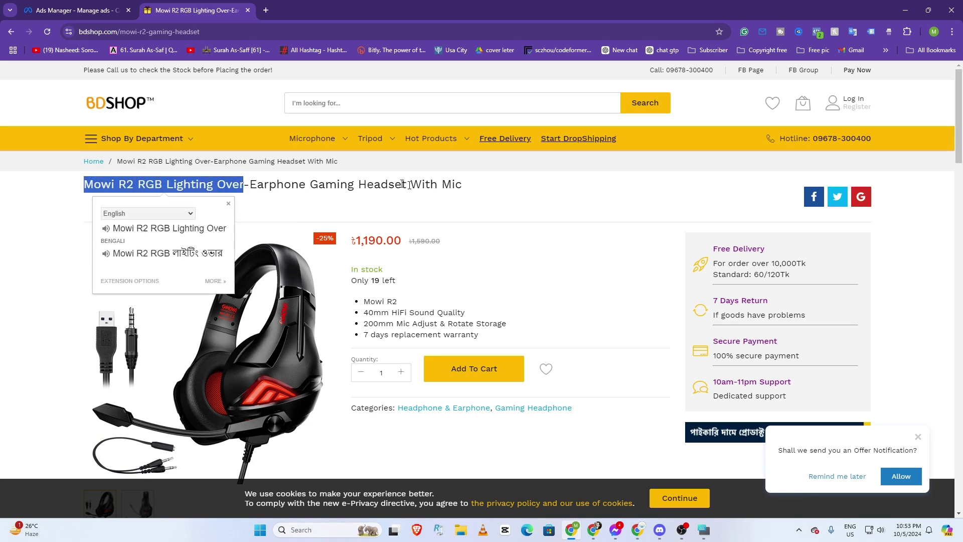
click(75, 10)
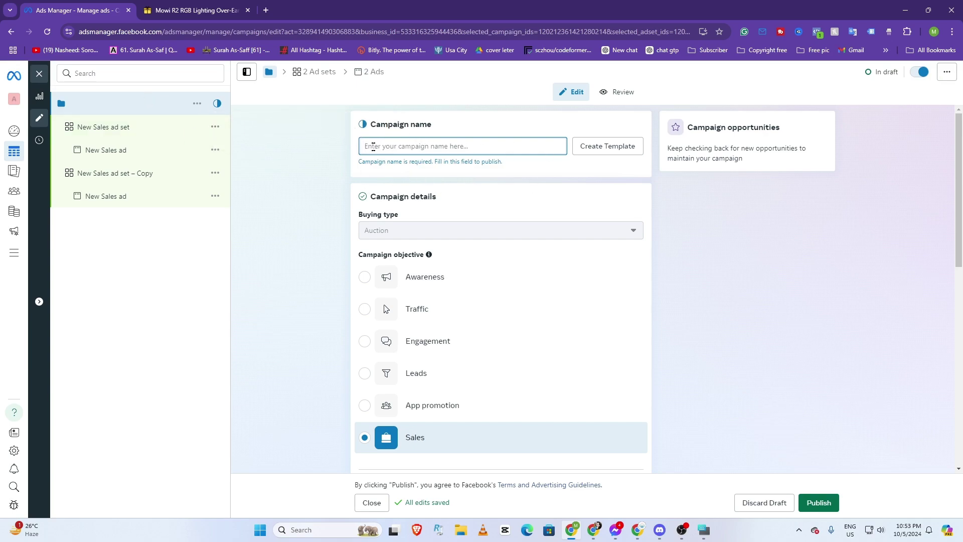
click(424, 147)
Review the campaign's objectives, Advantage campaign budget, A/B test, reporting and special ad category settings
scroll(433, 135, down, 1)
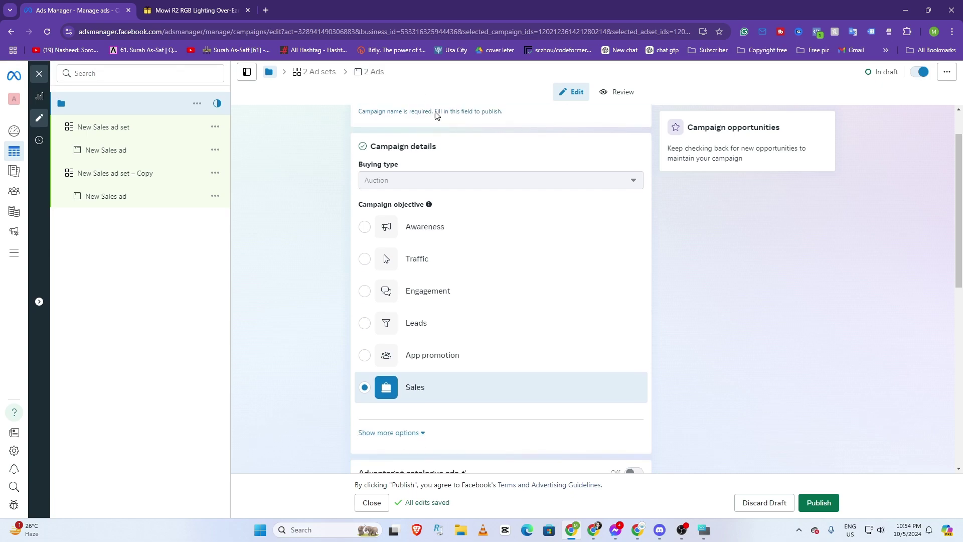
scroll(442, 126, up, 1)
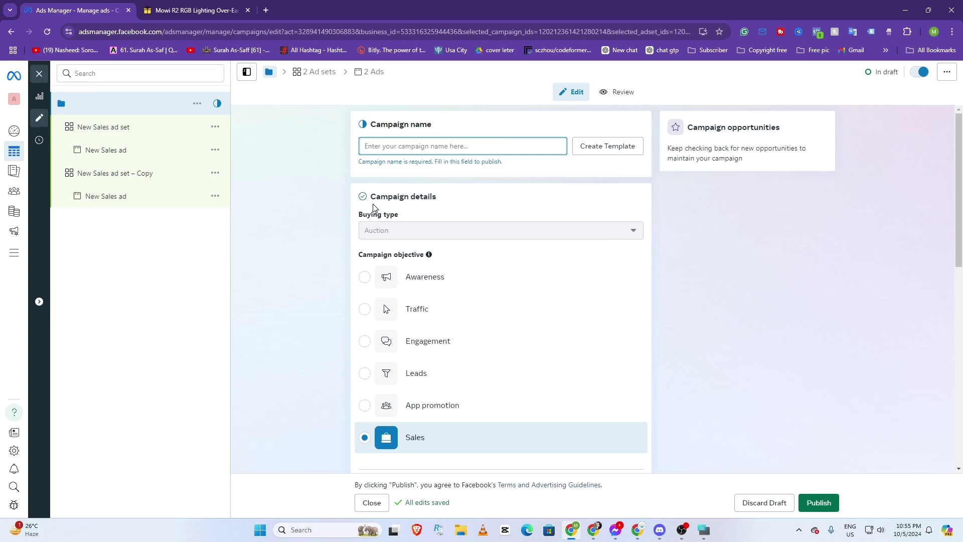
scroll(374, 207, down, 2)
scroll(394, 189, up, 2)
scroll(409, 201, down, 2)
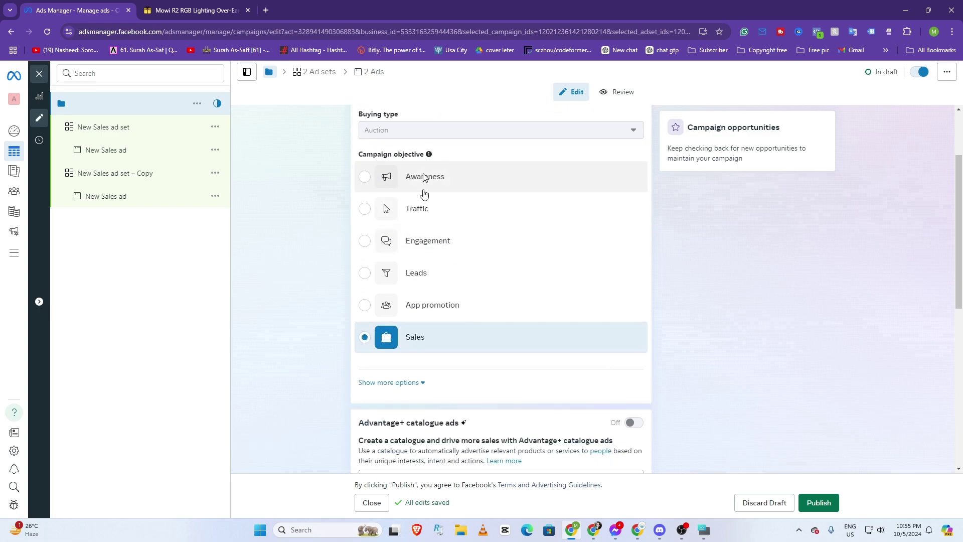
scroll(333, 202, down, 7)
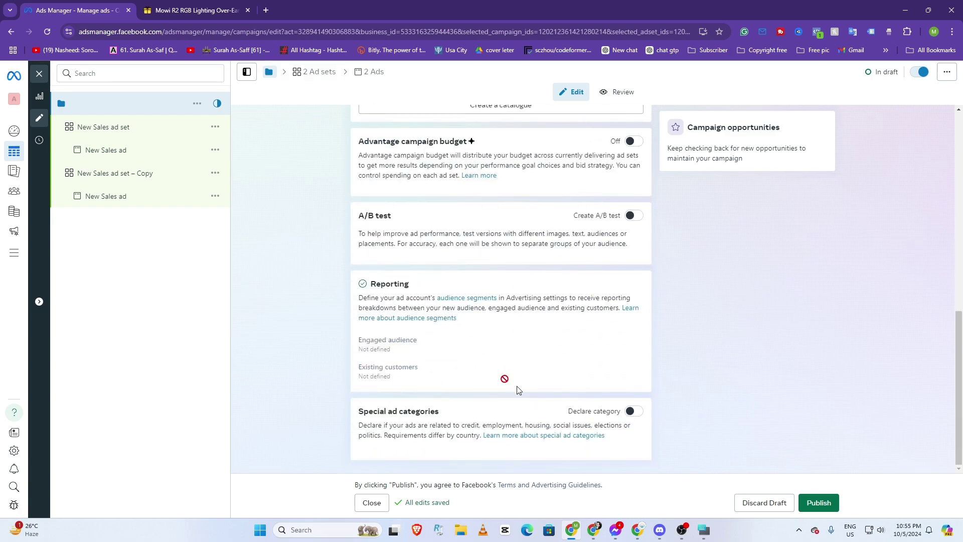
Open the first sales ad set and set its conversion location to Website
click(122, 137)
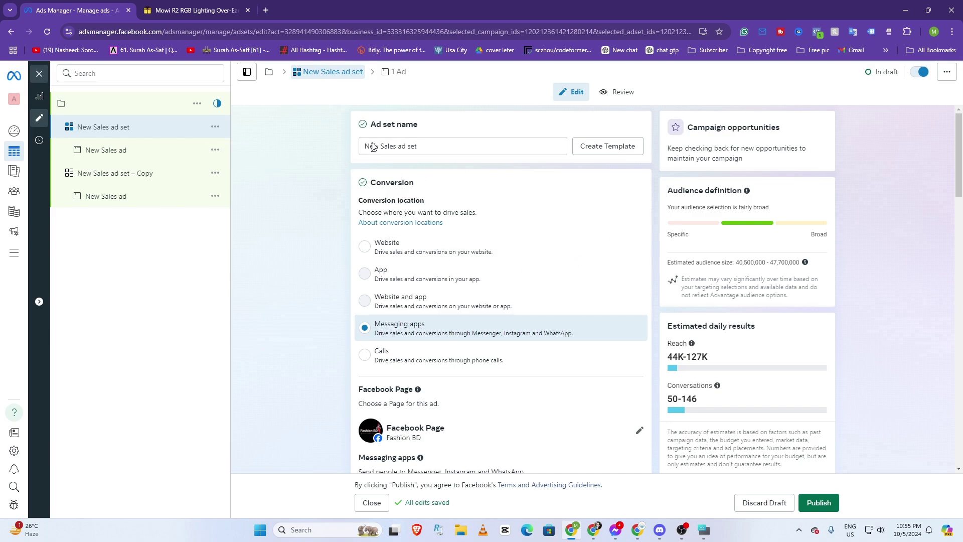
scroll(430, 227, down, 2)
scroll(430, 227, up, 1)
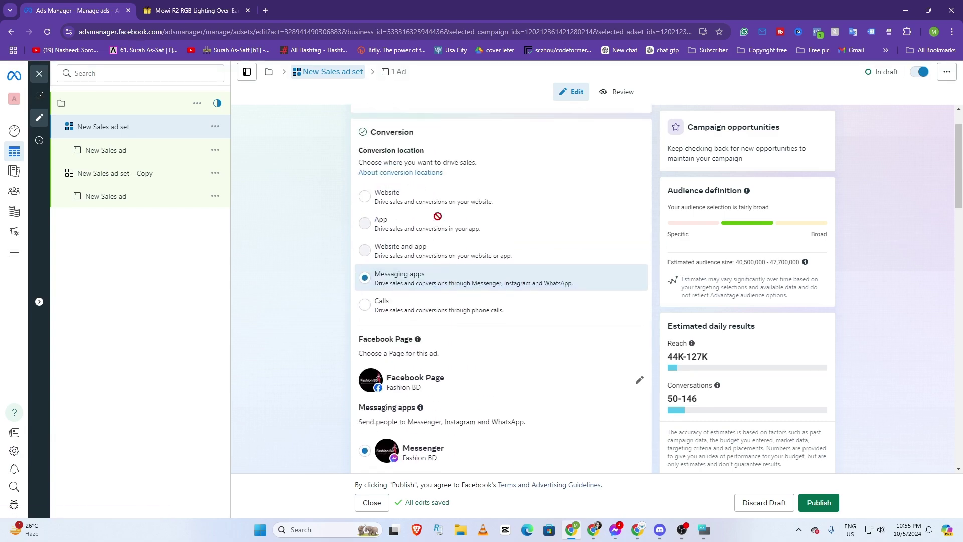
scroll(281, 271, up, 1)
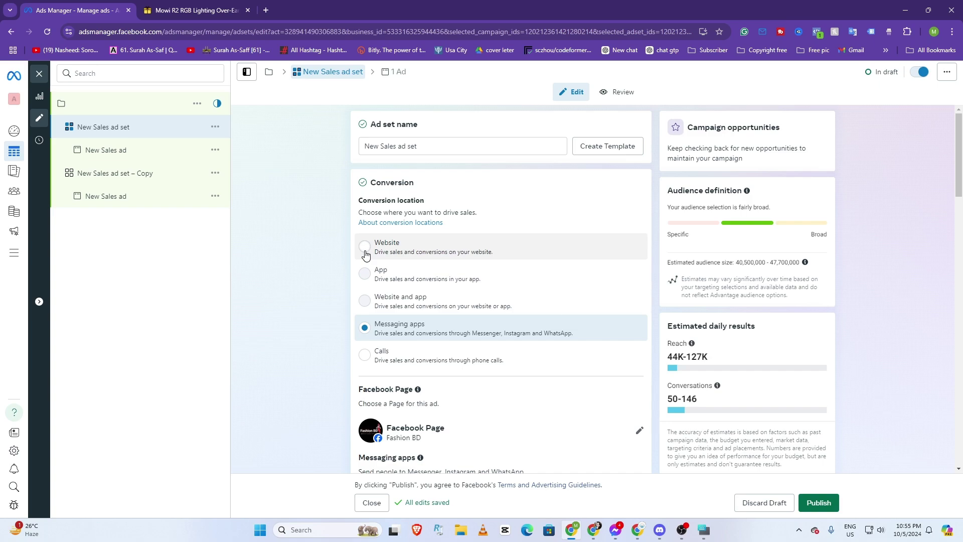
click(211, 9)
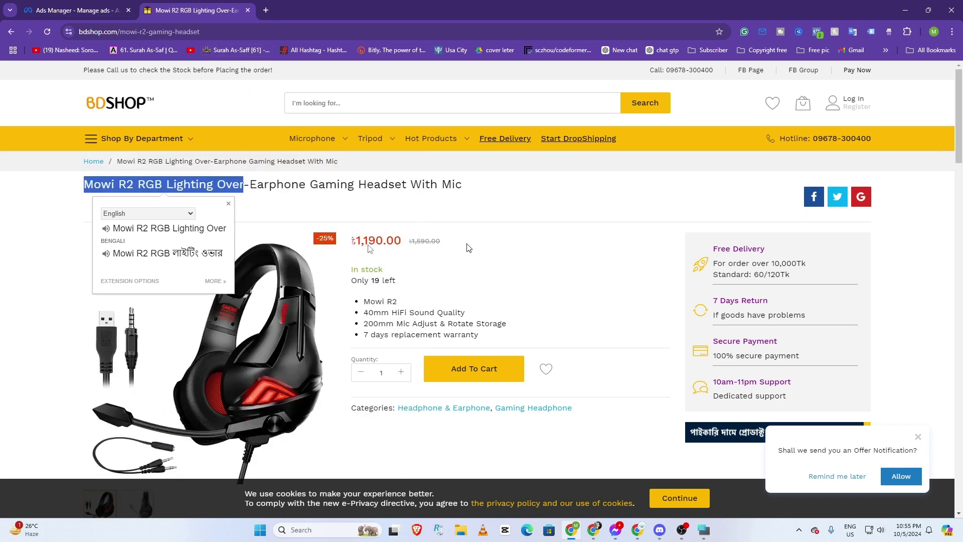
click(70, 10)
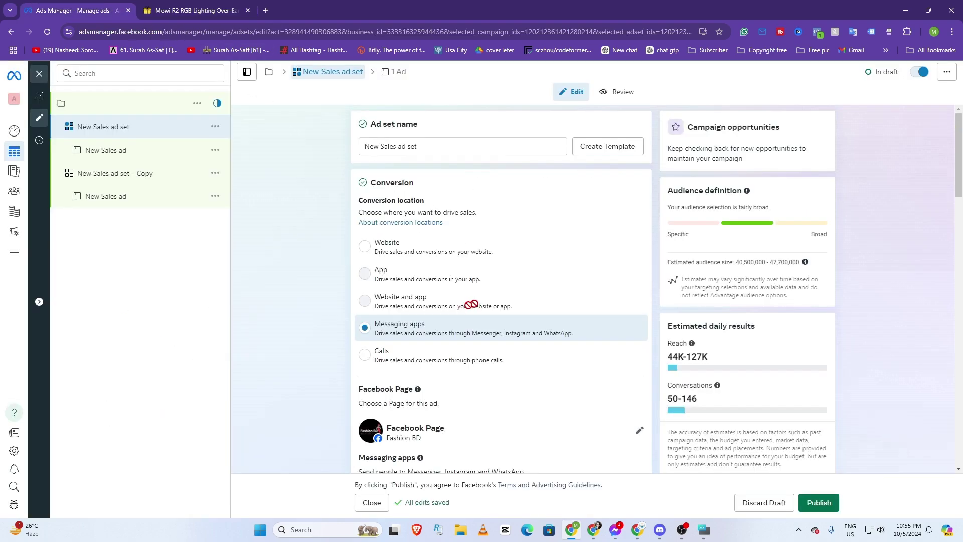
click(364, 247)
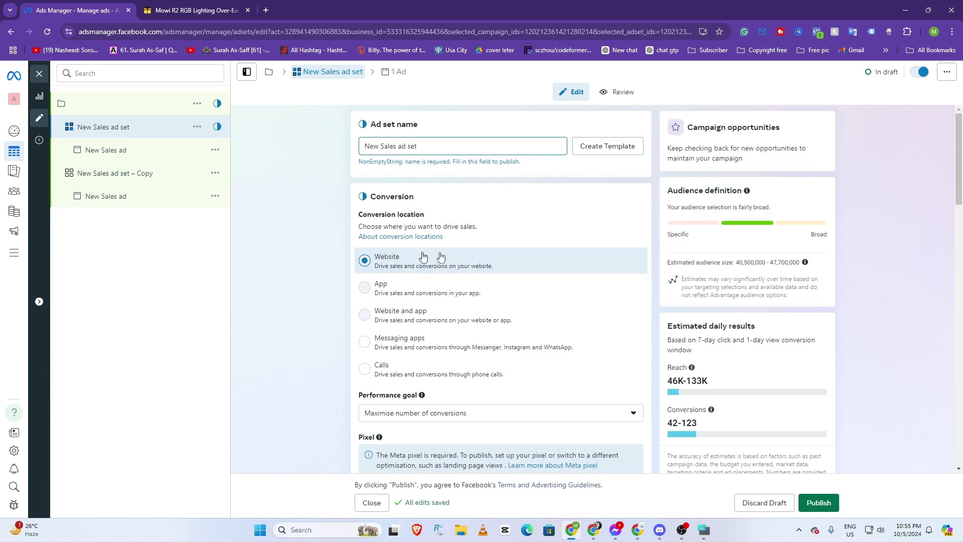
Try Calls as the ad set's conversion location while consulting the headset product page
mouse_move(364, 288)
mouse_move(367, 317)
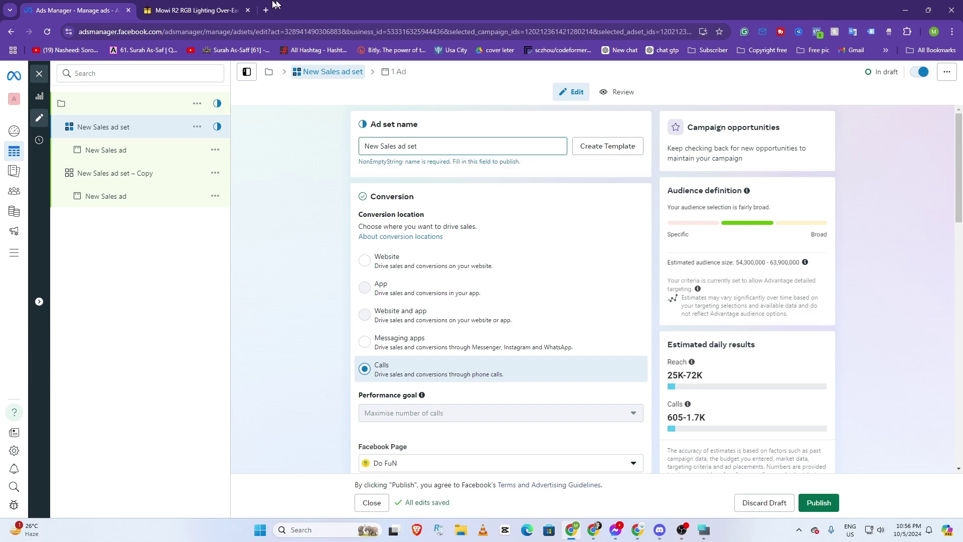
click(211, 10)
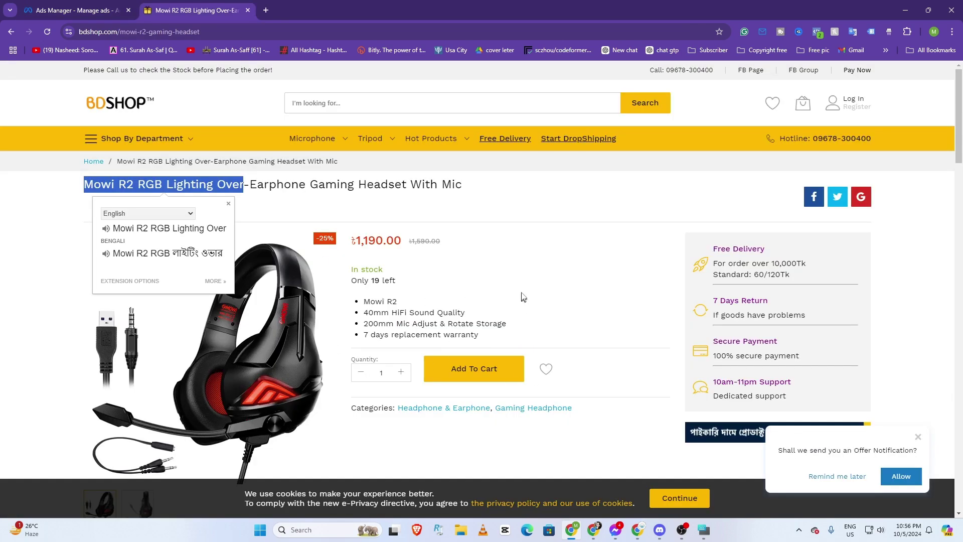
scroll(521, 297, down, 2)
click(378, 337)
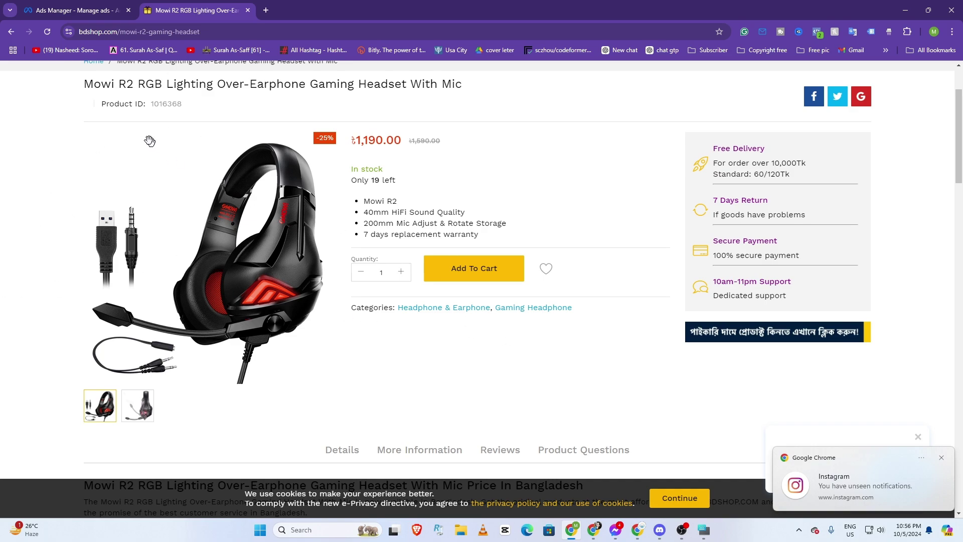
click(53, 9)
click(365, 370)
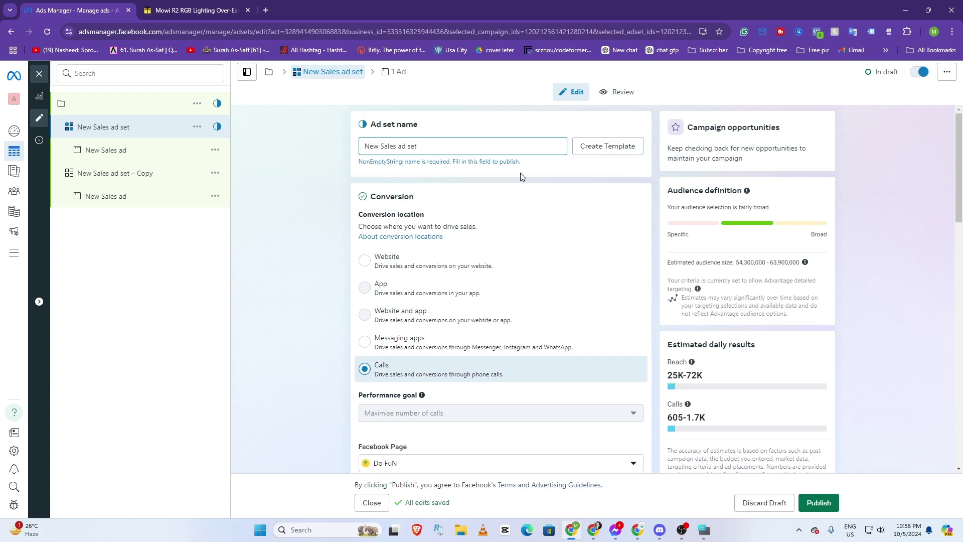
Set the ad set's conversion location back to Website and examine its performance goal and Pixel settings
click(175, 4)
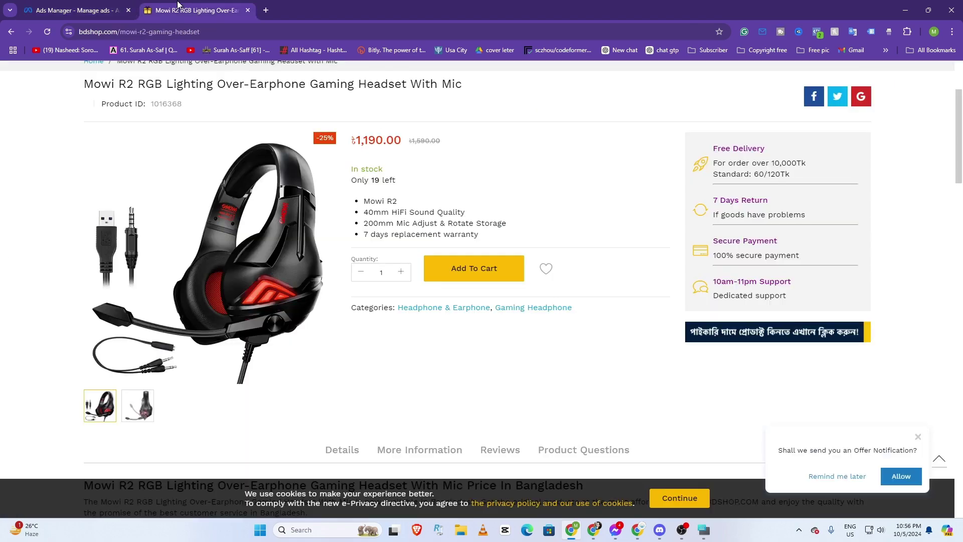
scroll(421, 304, up, 1)
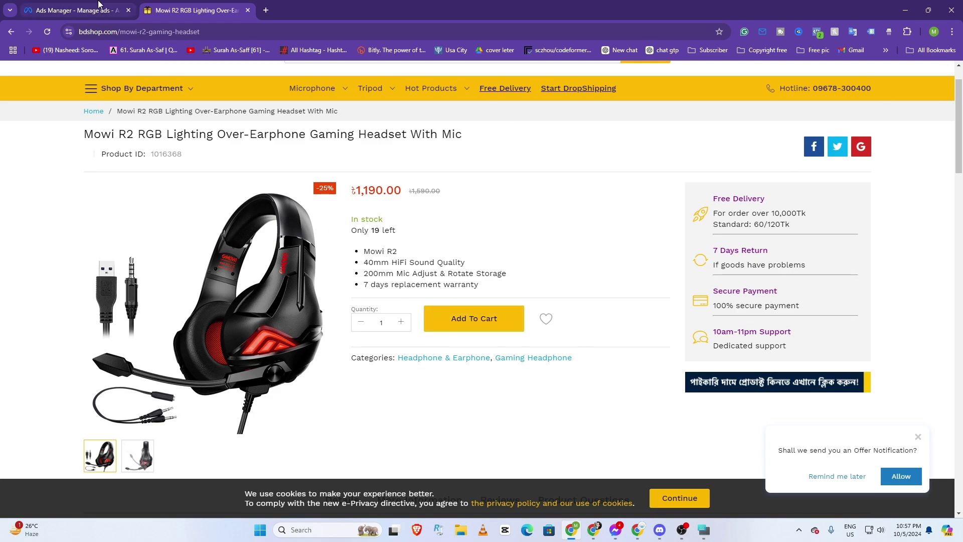
click(75, 10)
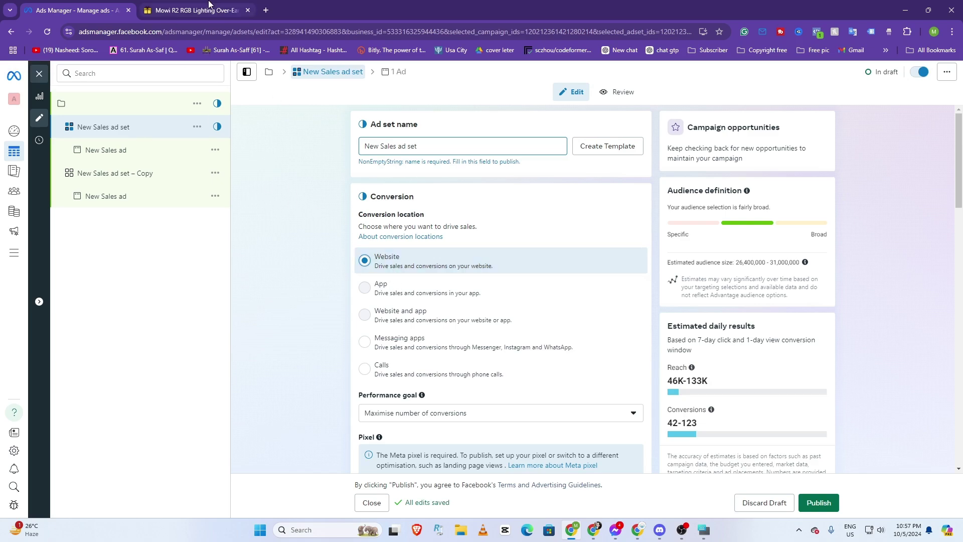
click(196, 10)
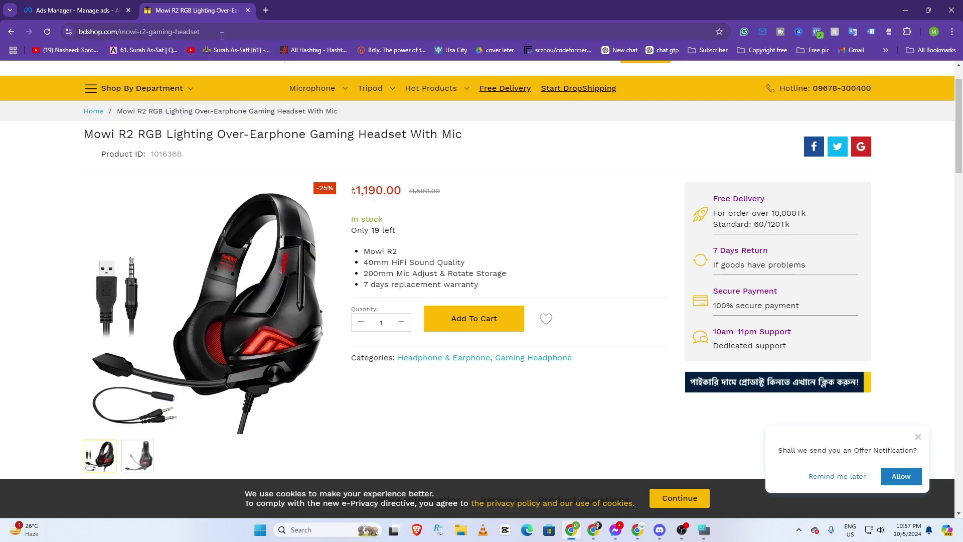
click(91, 10)
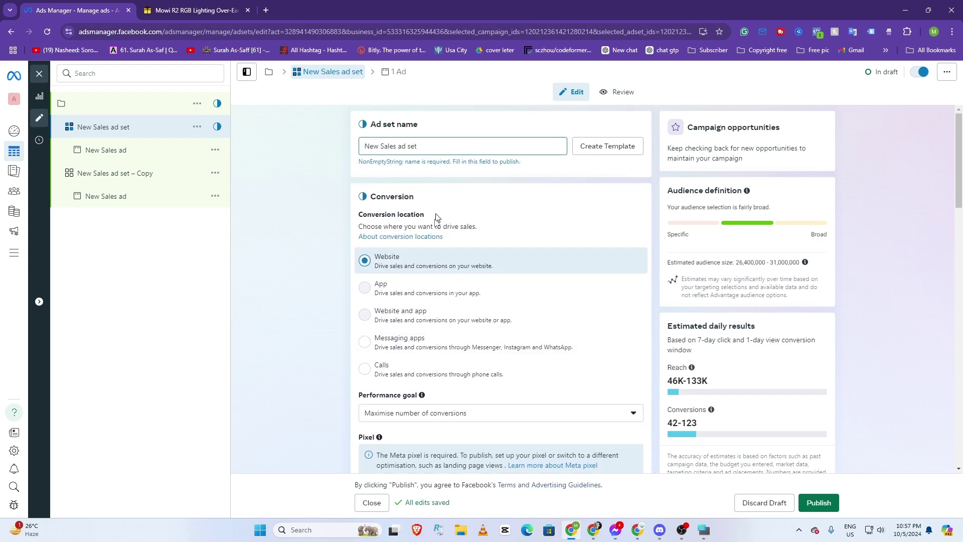
scroll(435, 351, down, 2)
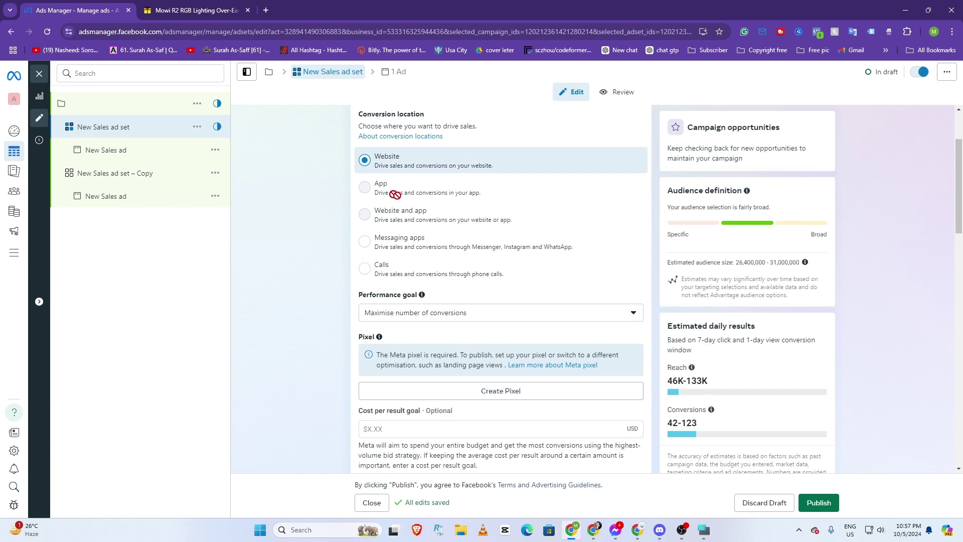
scroll(505, 327, down, 1)
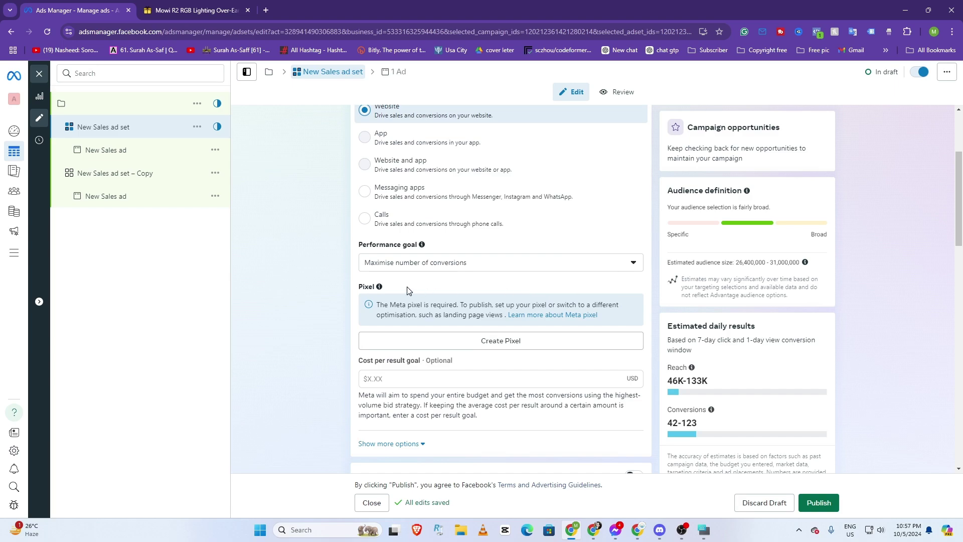
Examine the ad set's performance goal choices, Pixel, cost per result goal and Dynamic creative settings
click(448, 273)
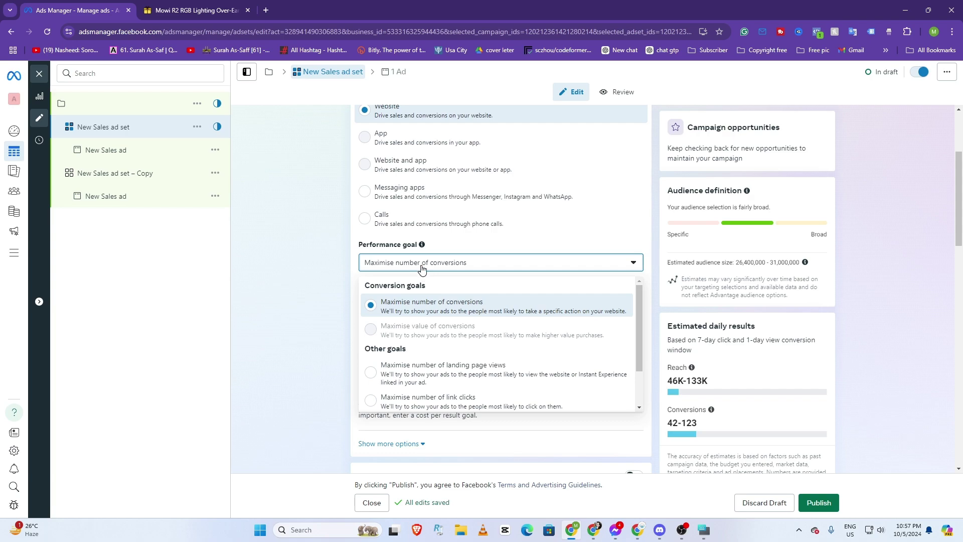
click(455, 269)
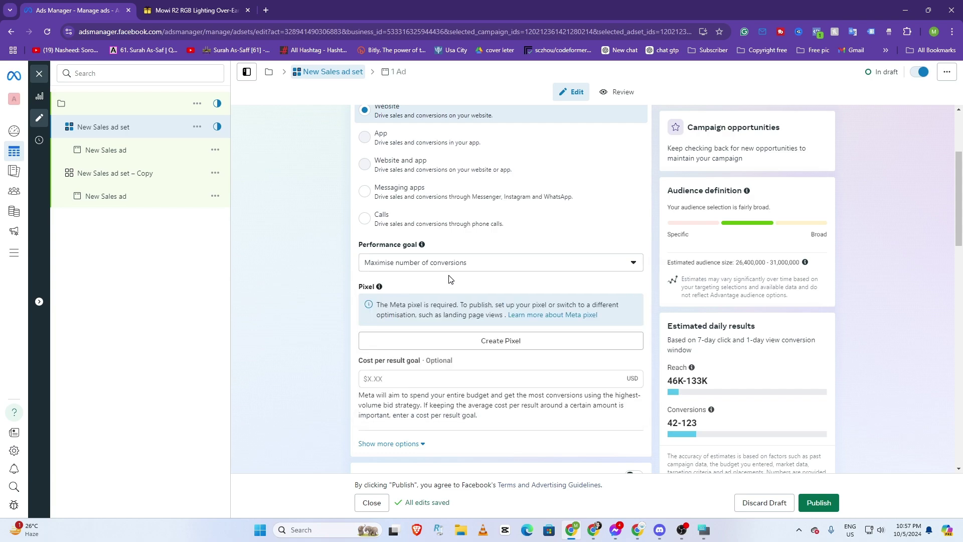
scroll(452, 279, down, 1)
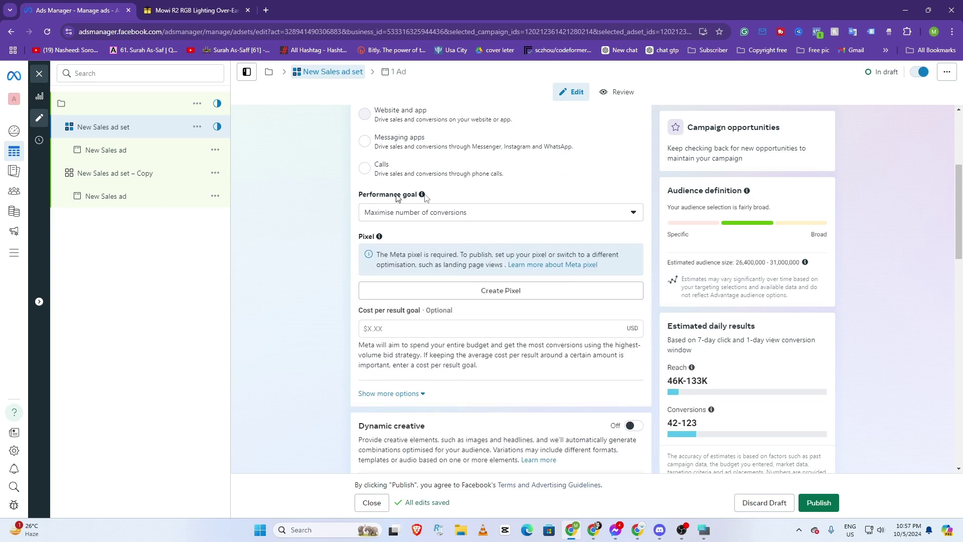
scroll(457, 243, down, 2)
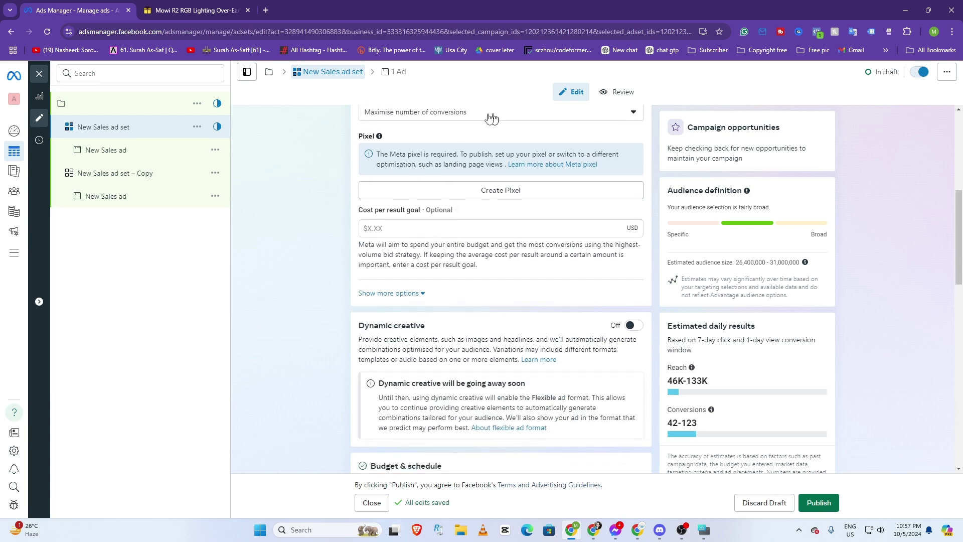
scroll(520, 192, down, 3)
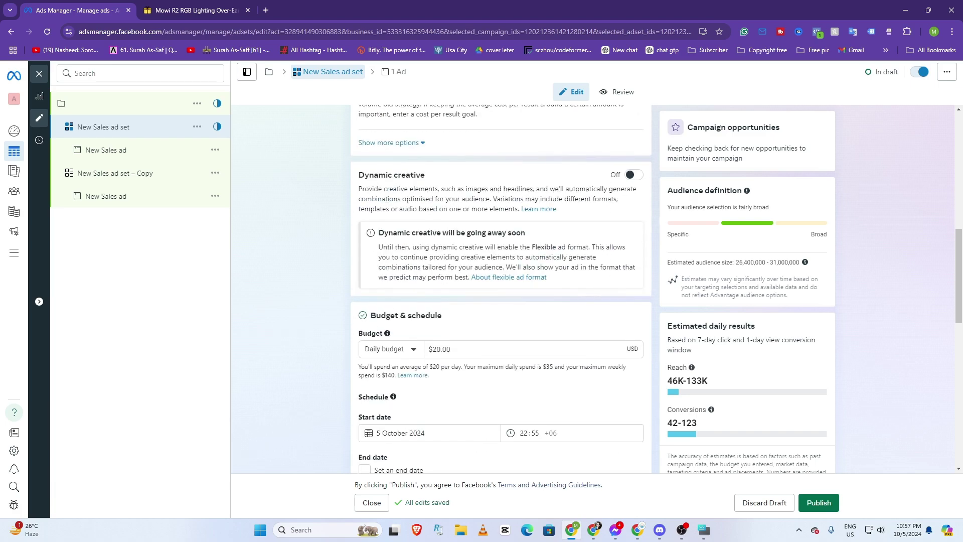
scroll(402, 181, up, 2)
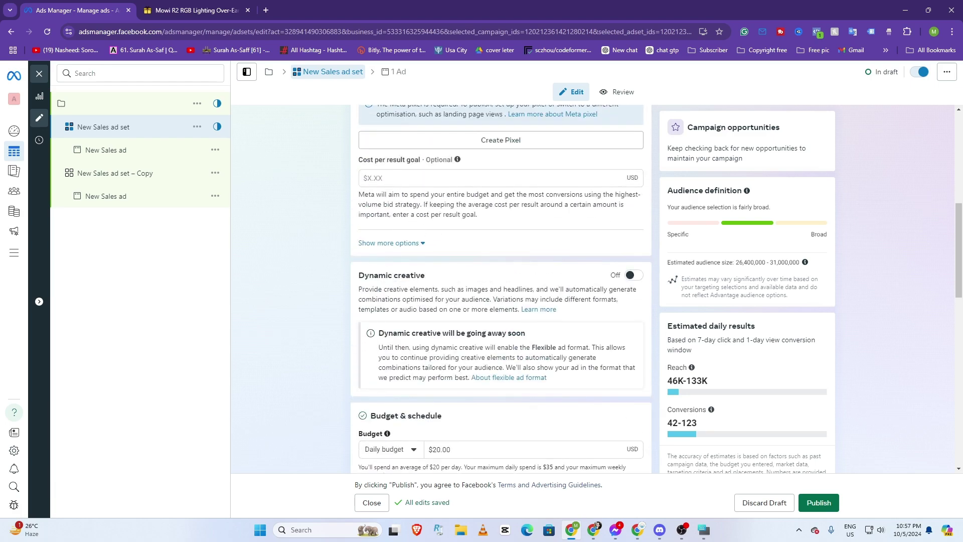
scroll(449, 331, up, 1)
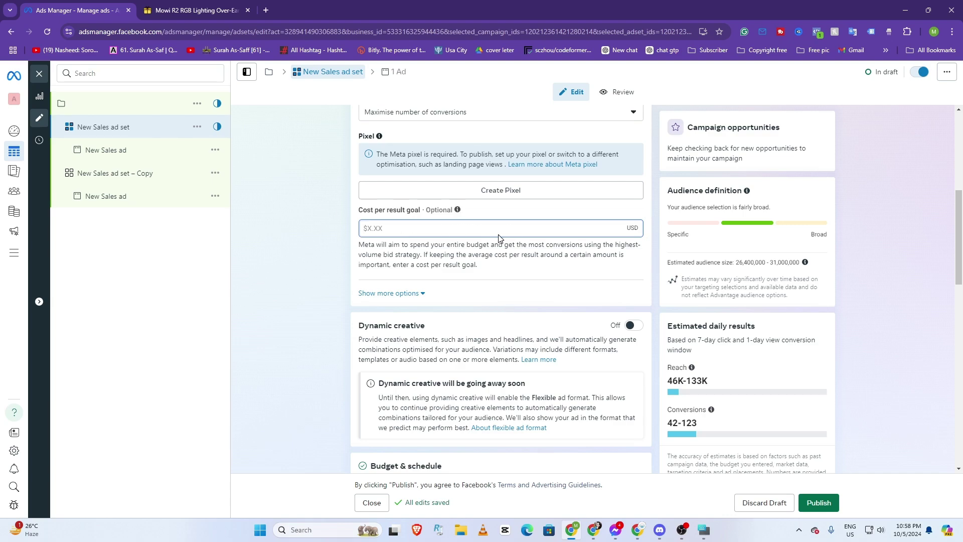
scroll(497, 238, down, 6)
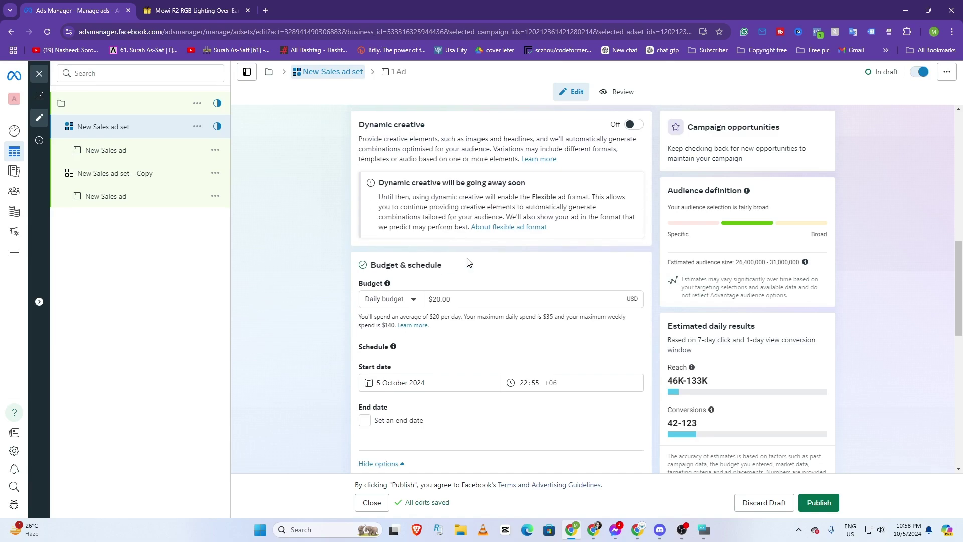
scroll(512, 256, up, 4)
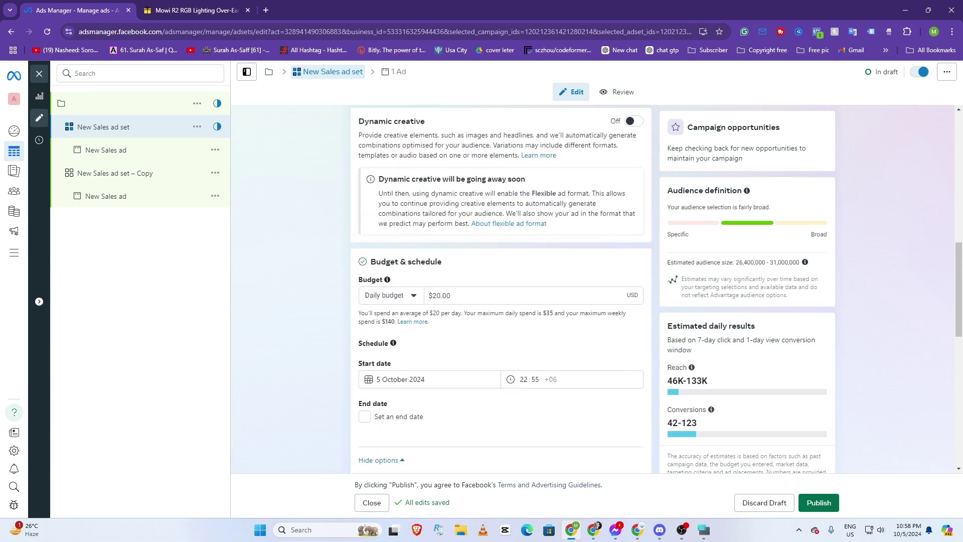
Review the ad set's daily budget, start and end dates, budget scheduling and ad scheduling settings
scroll(417, 203, down, 4)
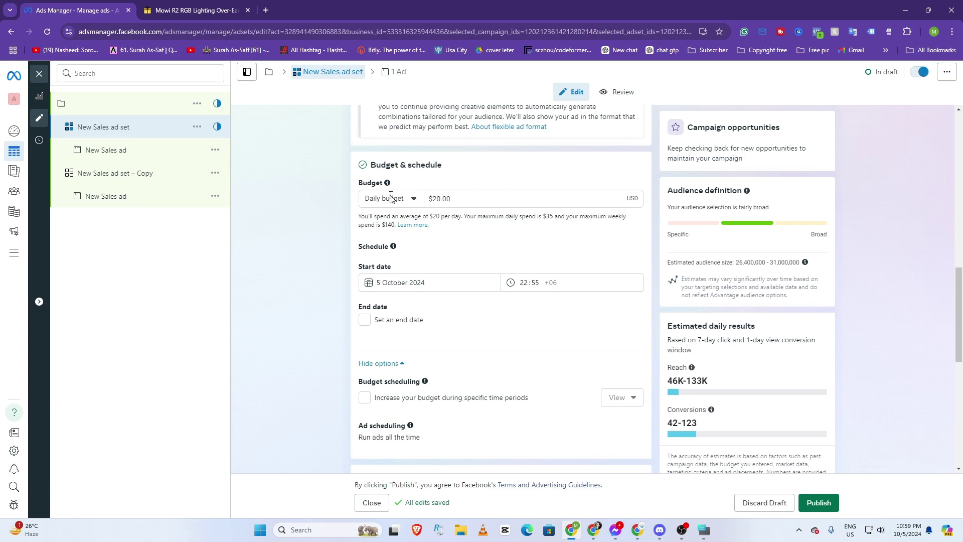
scroll(351, 383, up, 1)
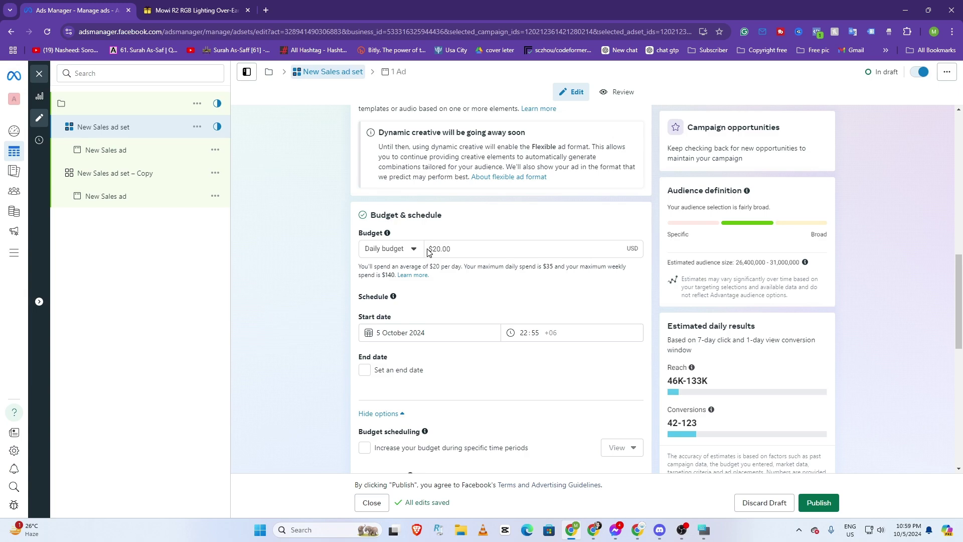
scroll(441, 244, down, 2)
scroll(258, 274, up, 3)
scroll(412, 278, down, 1)
scroll(394, 259, down, 2)
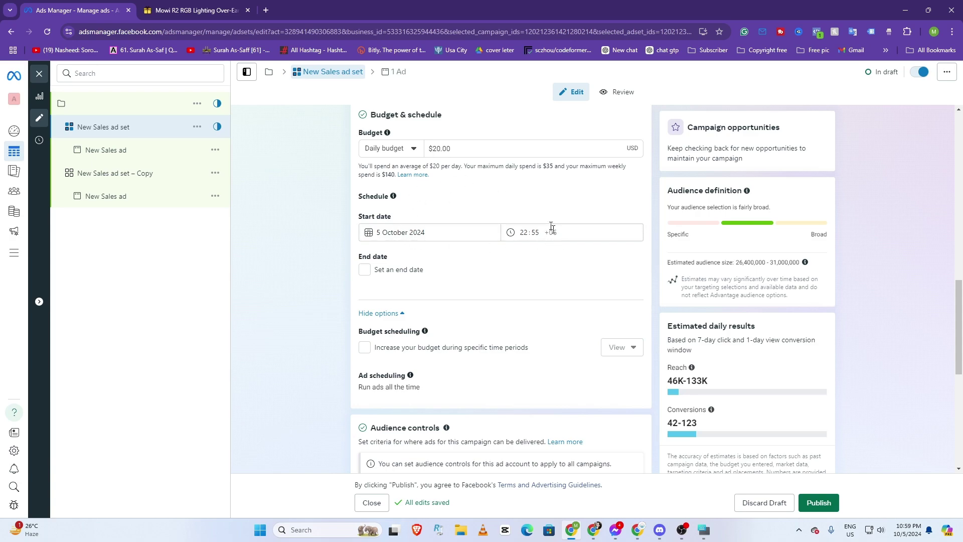
scroll(485, 226, down, 3)
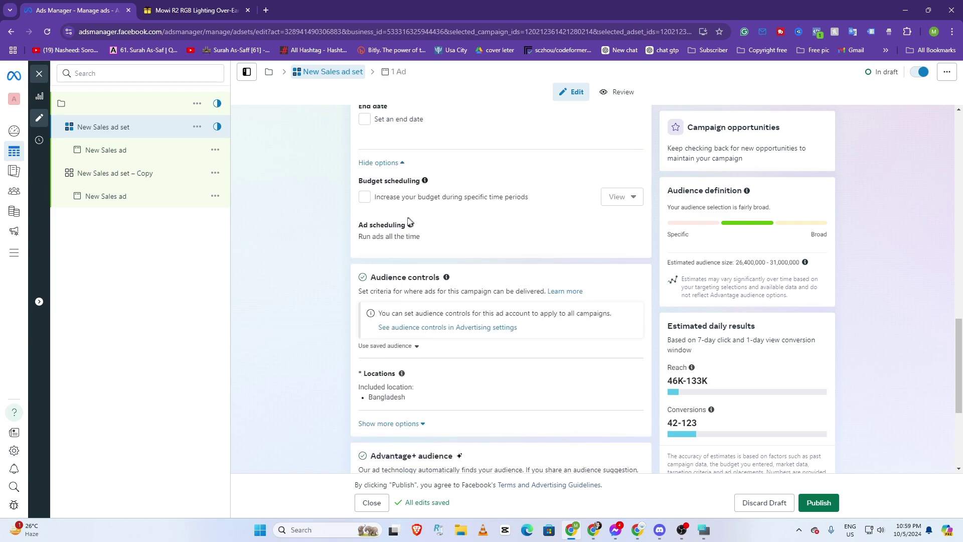
Review the ad set's audience controls and Advantage+ audience, and expand the Placements options to examine brand safety and suitability
scroll(431, 175, down, 2)
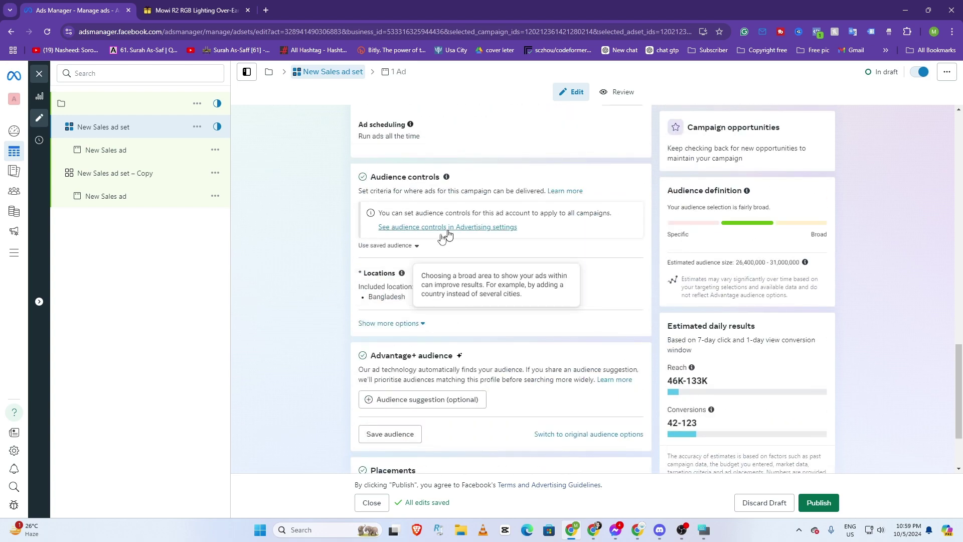
scroll(414, 255, down, 2)
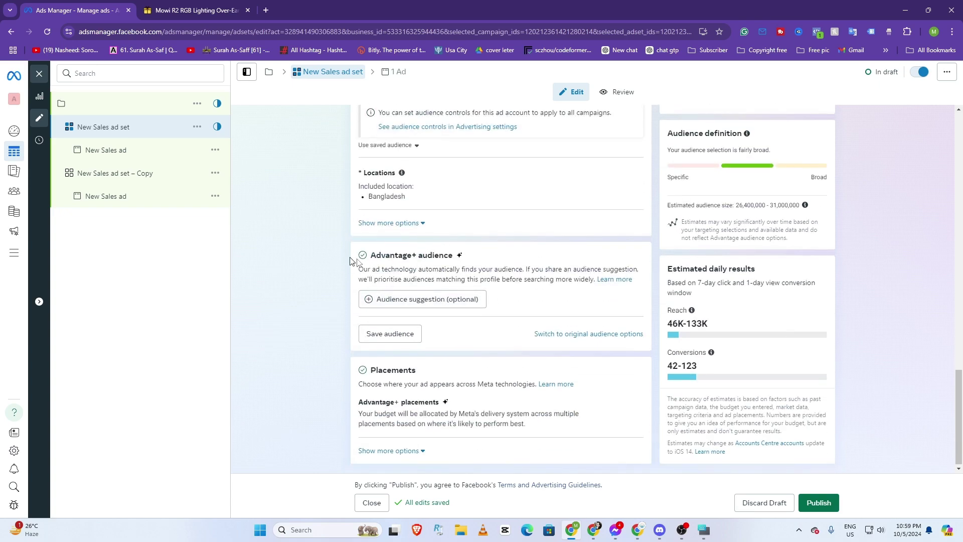
mouse_move(409, 301)
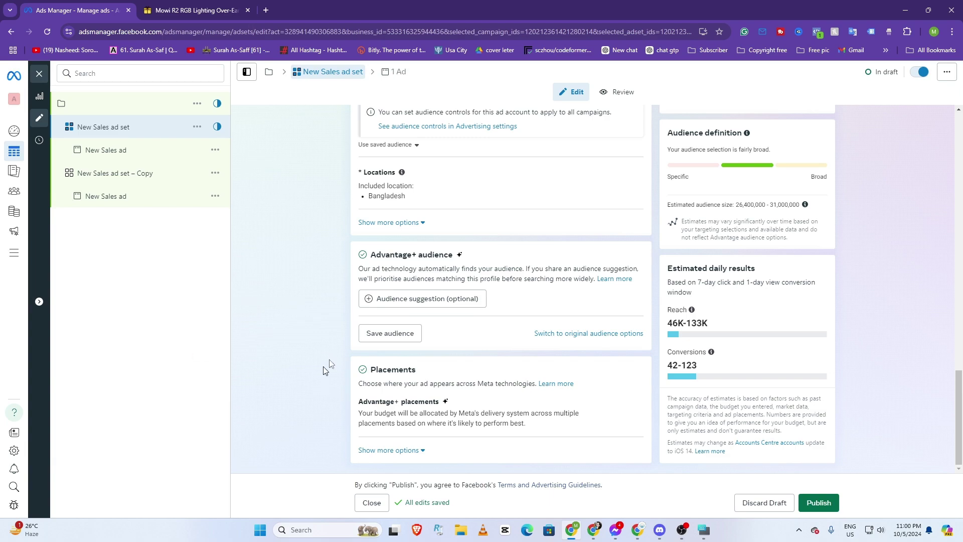
click(392, 451)
scroll(392, 450, down, 4)
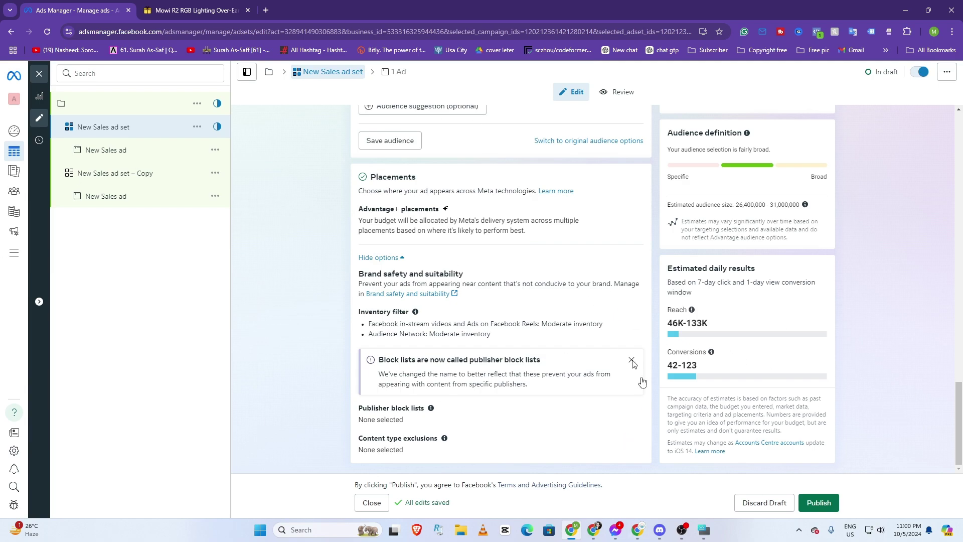
scroll(604, 422, up, 7)
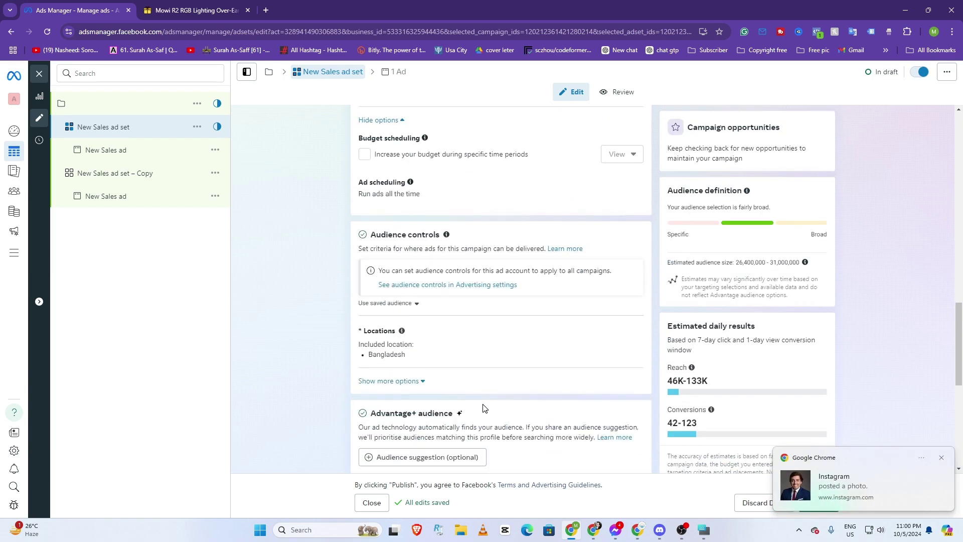
scroll(483, 404, up, 10)
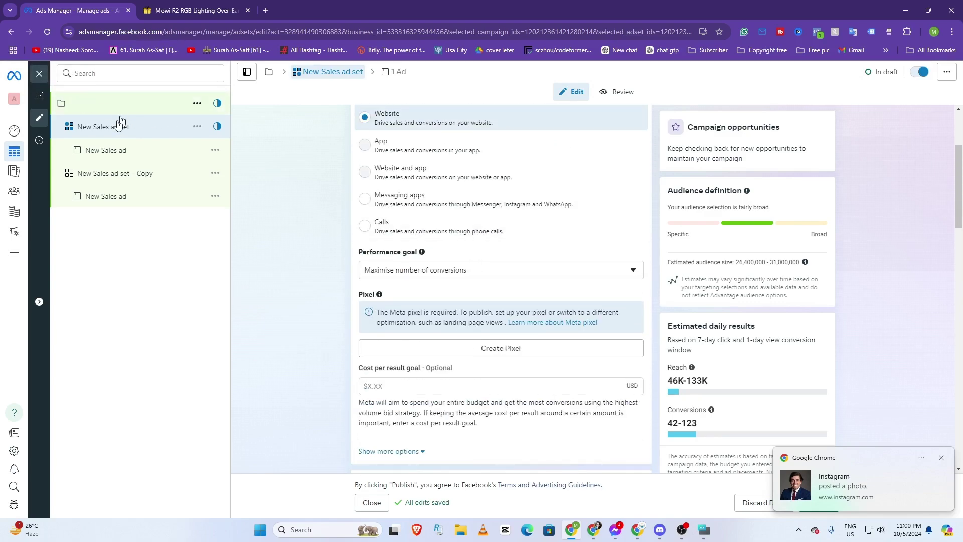
Open the sales ad under the first ad set and review its identity, ad setup and format settings, consulting the headset product page
click(121, 159)
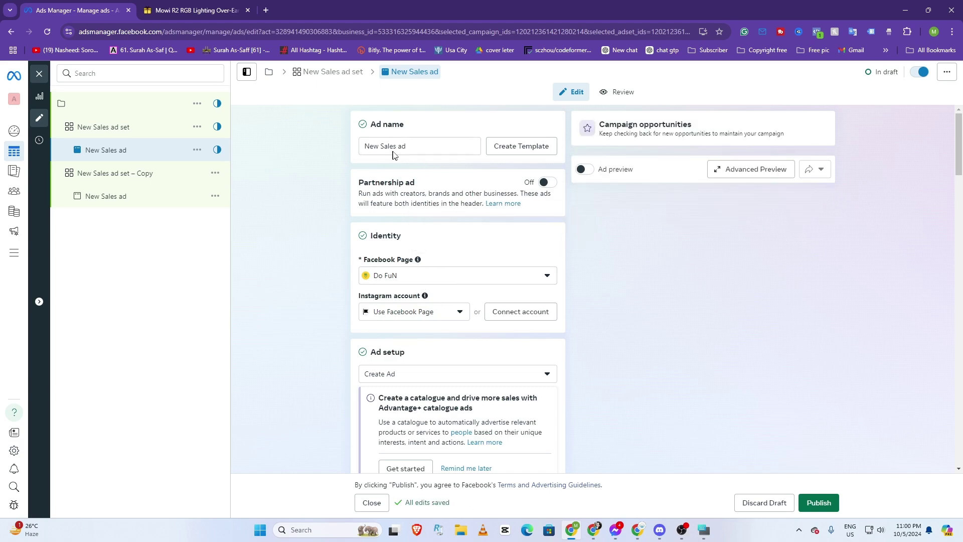
scroll(471, 216, down, 1)
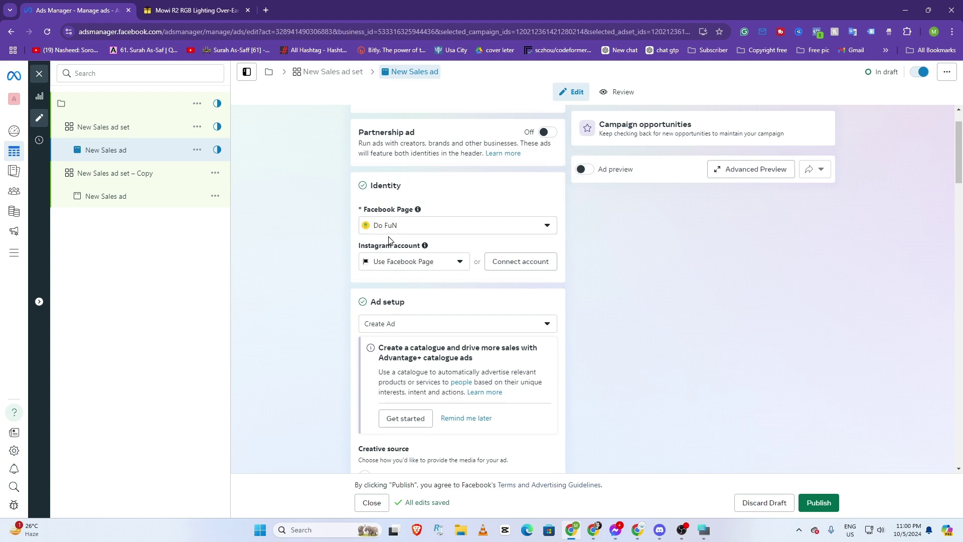
scroll(389, 240, down, 2)
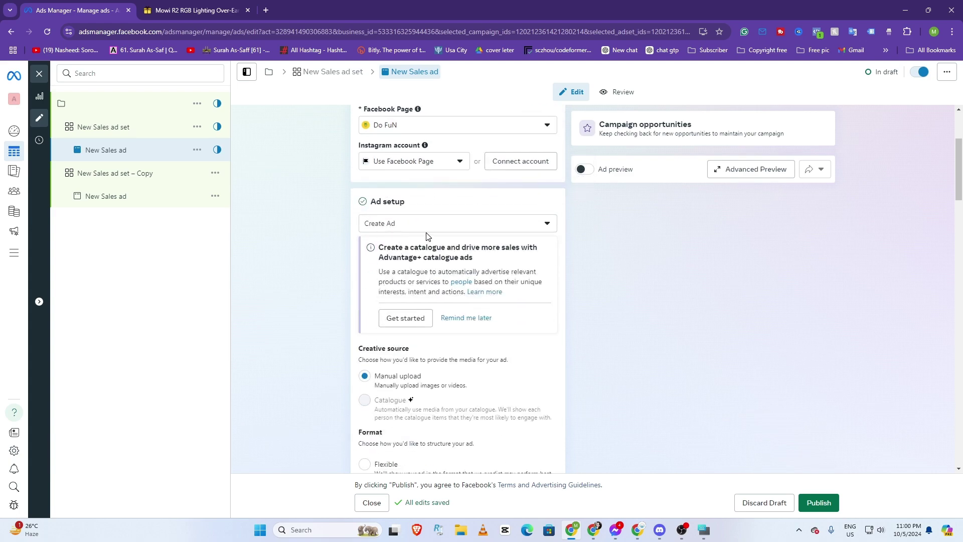
click(196, 10)
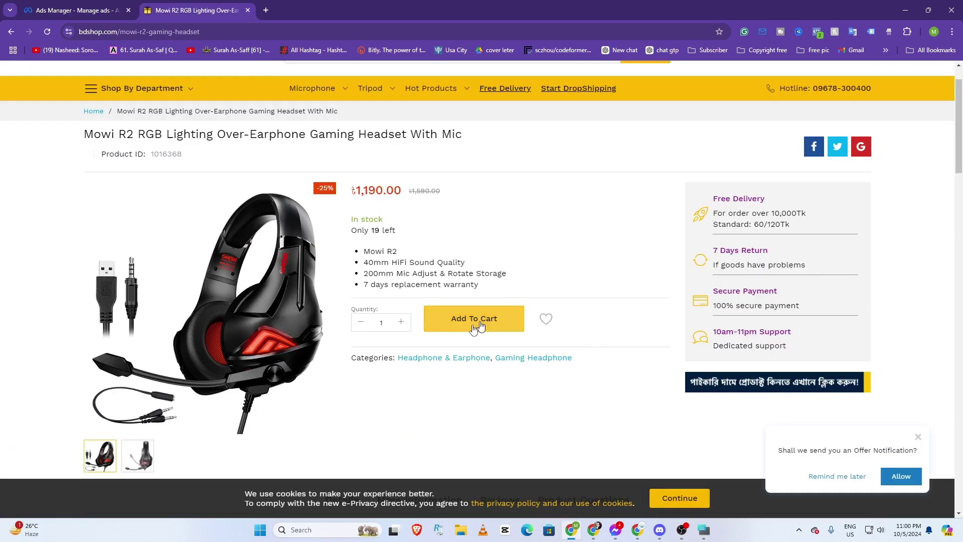
click(69, 11)
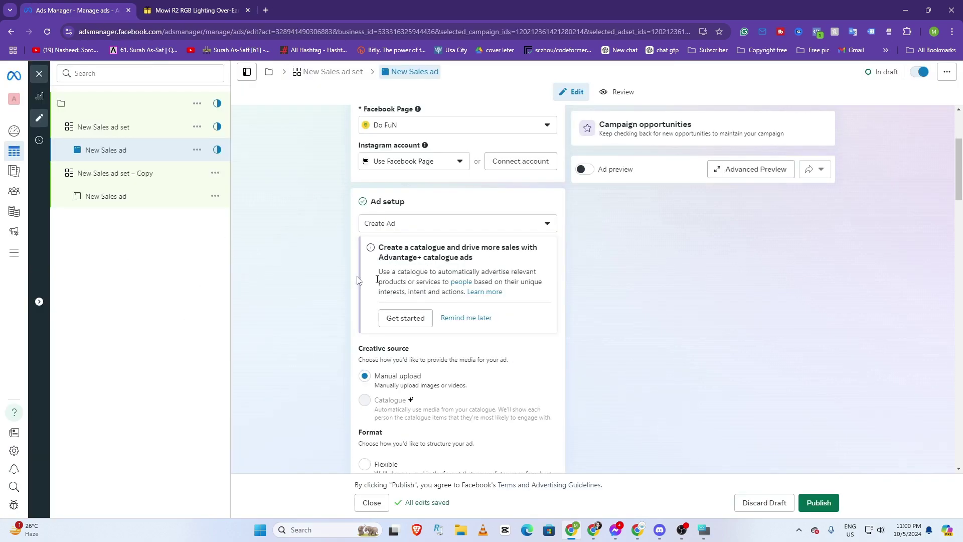
scroll(401, 284, down, 2)
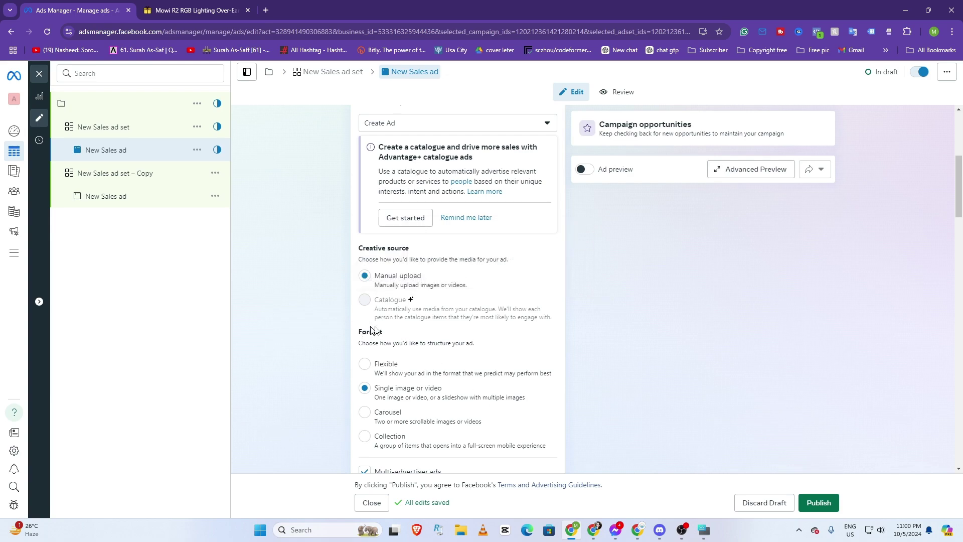
scroll(441, 359, down, 3)
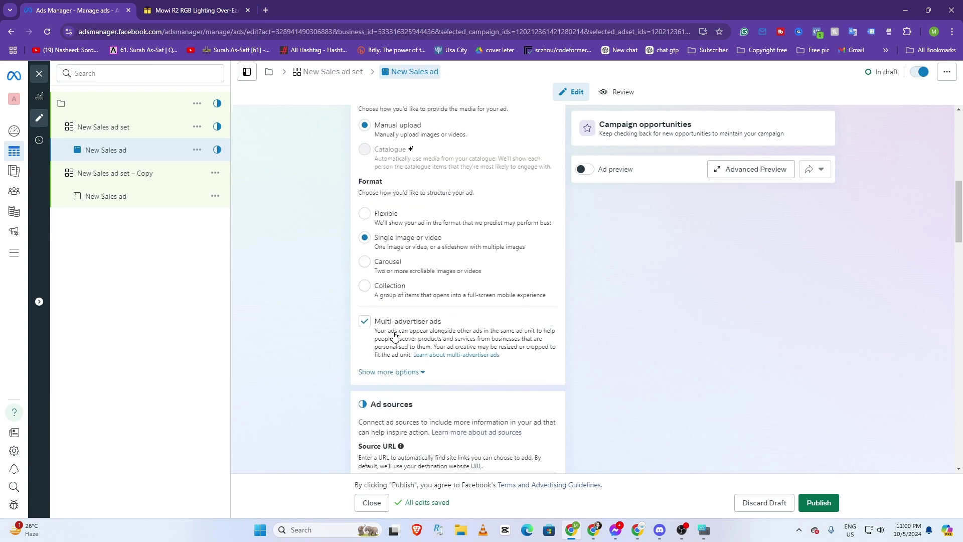
scroll(393, 337, down, 5)
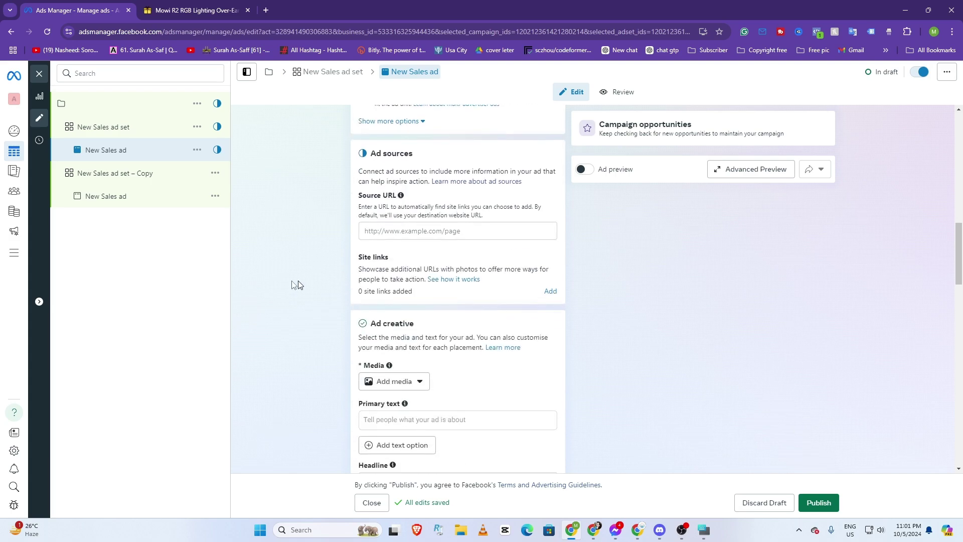
Consult the headset product page's web address, and examine the ad's media, primary text, headline, description and call to action fields
click(148, 8)
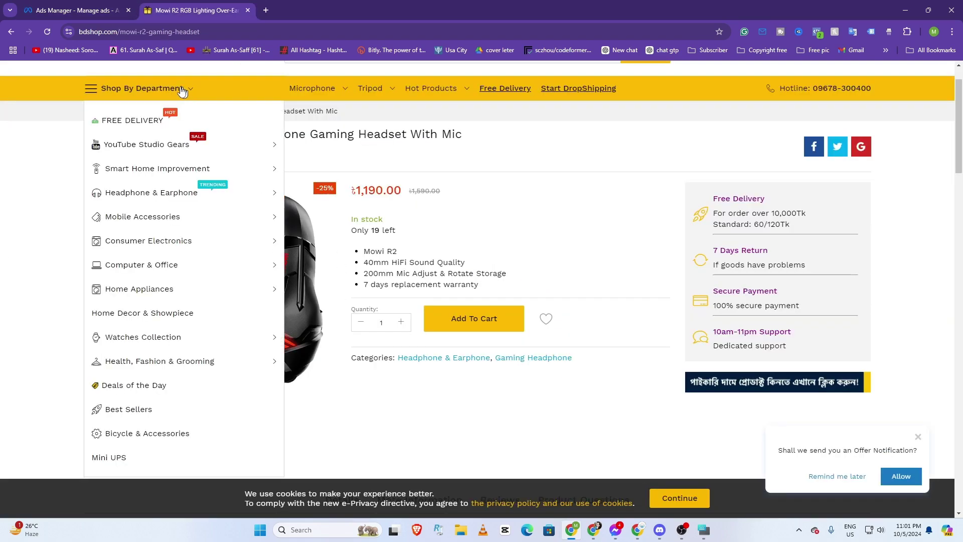
click(225, 32)
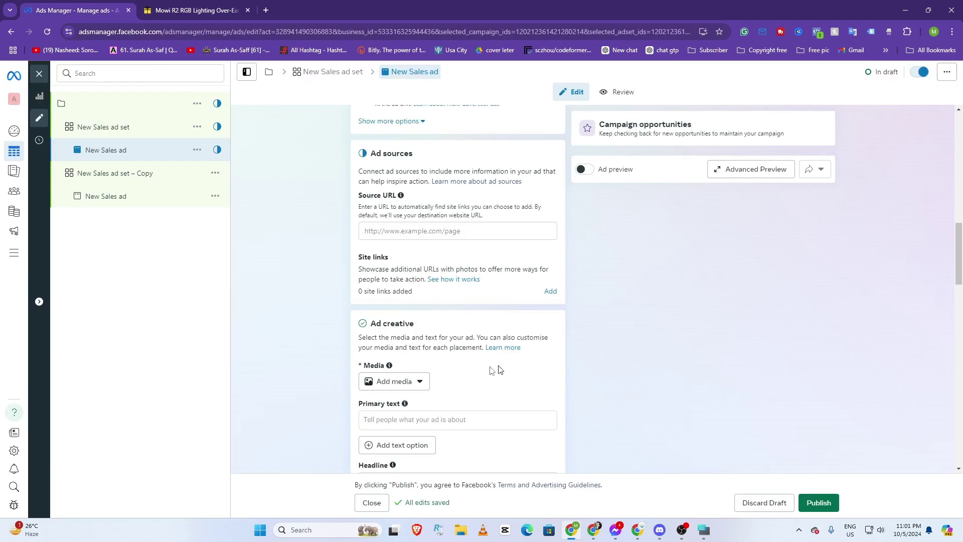
click(115, 10)
scroll(471, 370, down, 4)
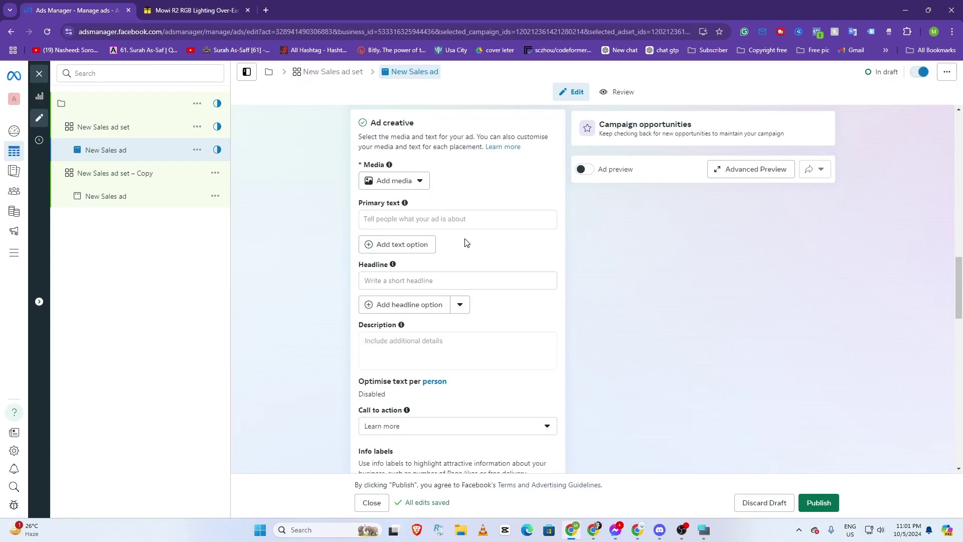
scroll(467, 243, down, 2)
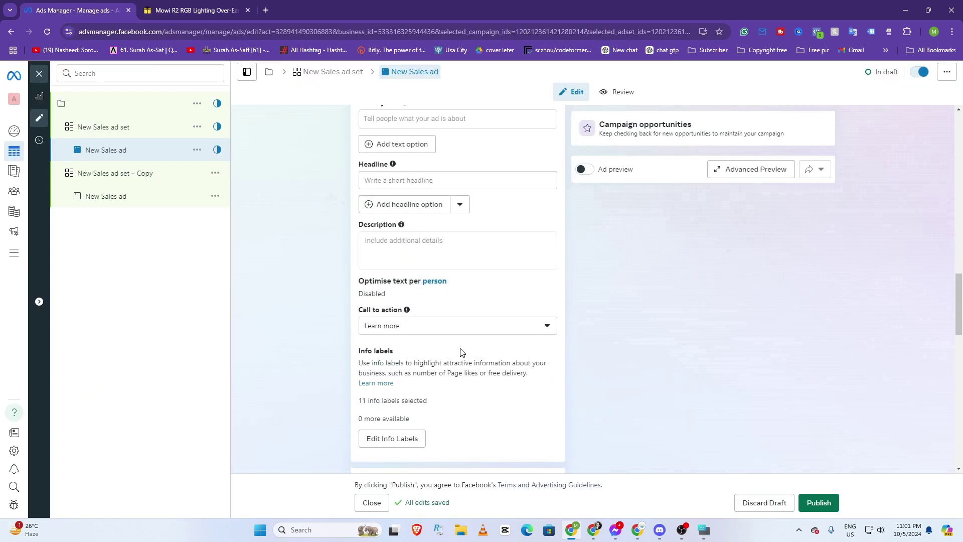
scroll(424, 271, up, 2)
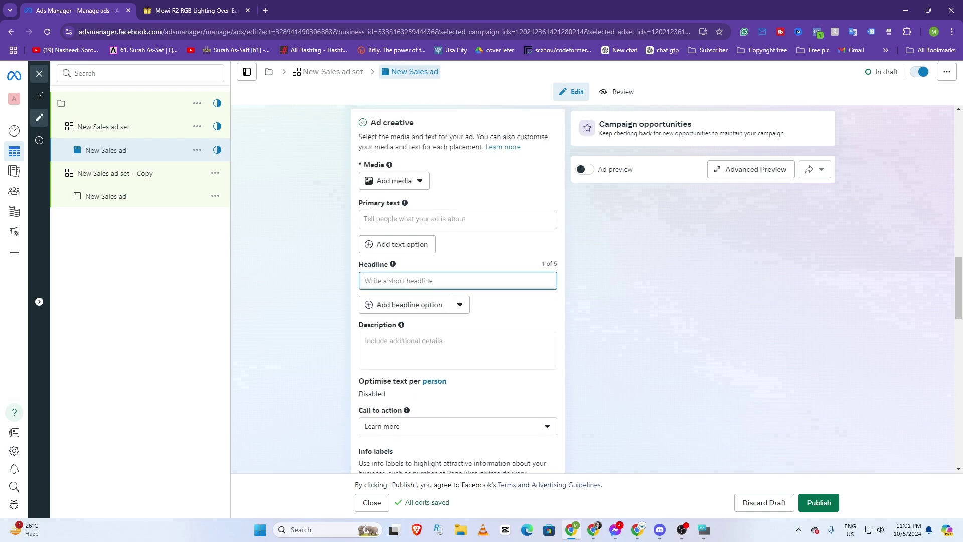
Search the web for "ads library" in a new browser tab and open Facebook's Ad Library
click(266, 10)
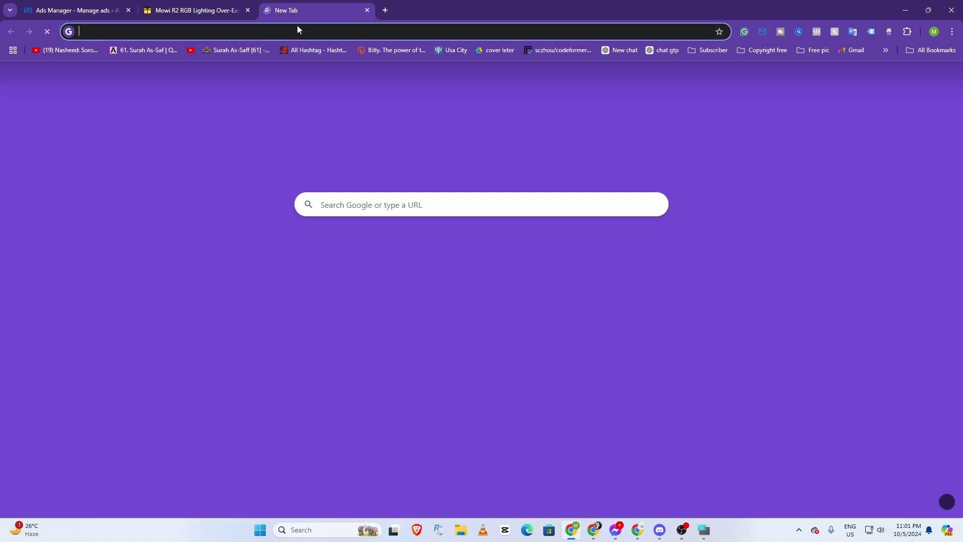
text(ads)
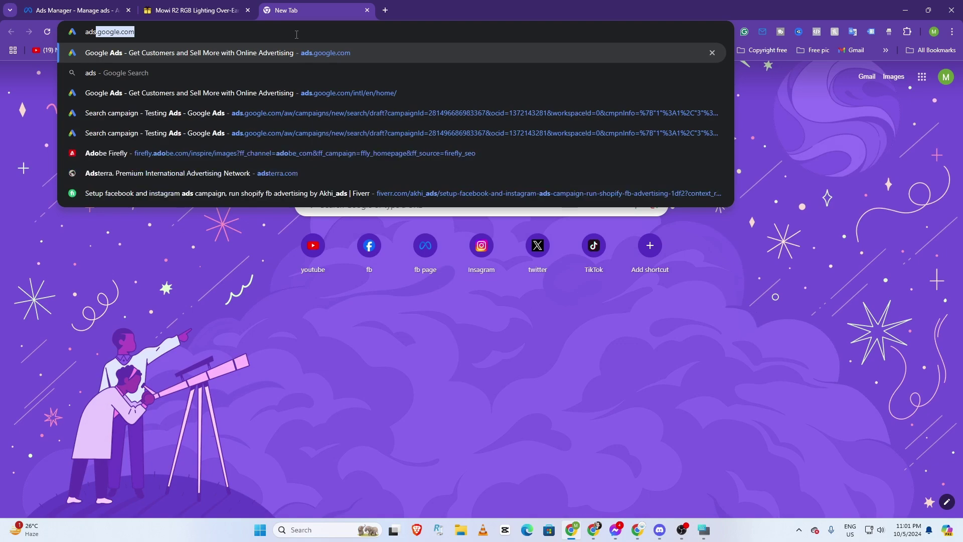
text( library)
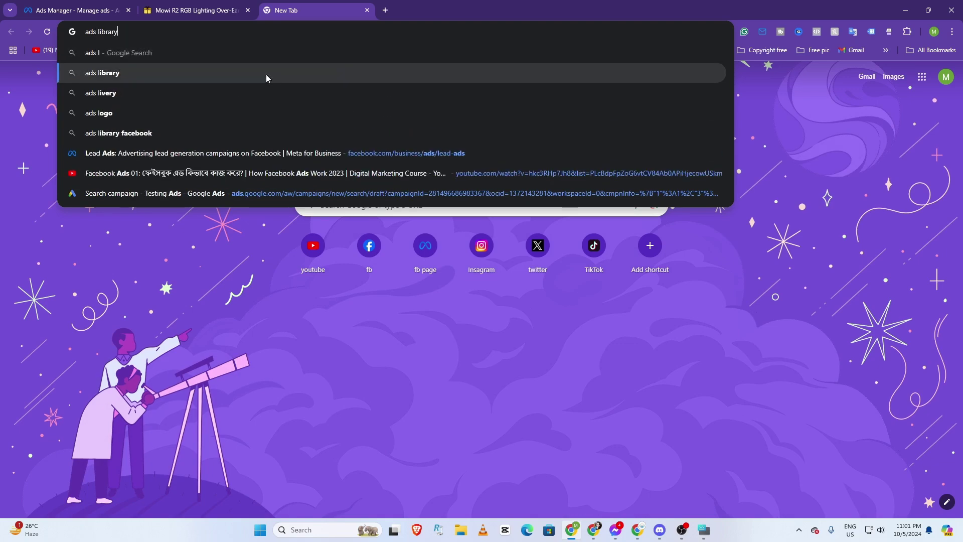
click(266, 74)
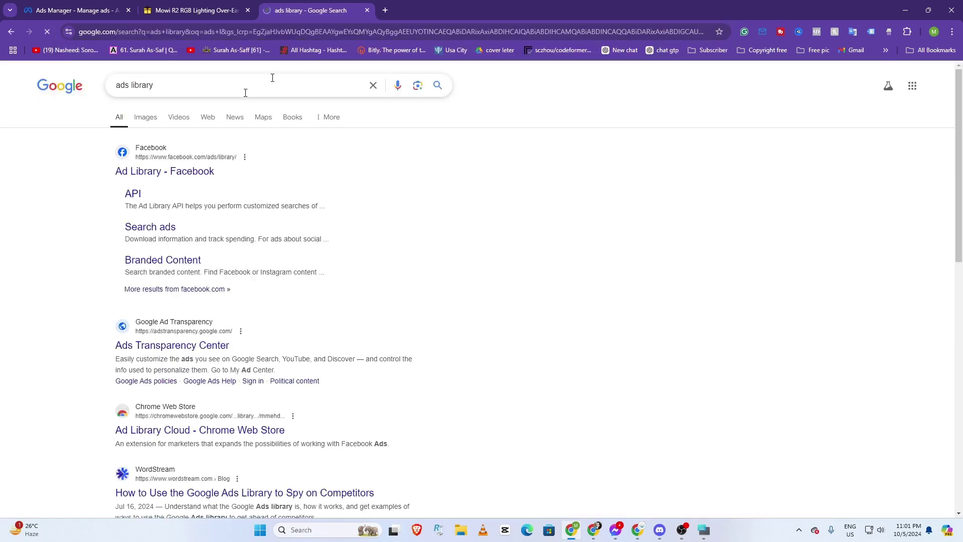
click(157, 172)
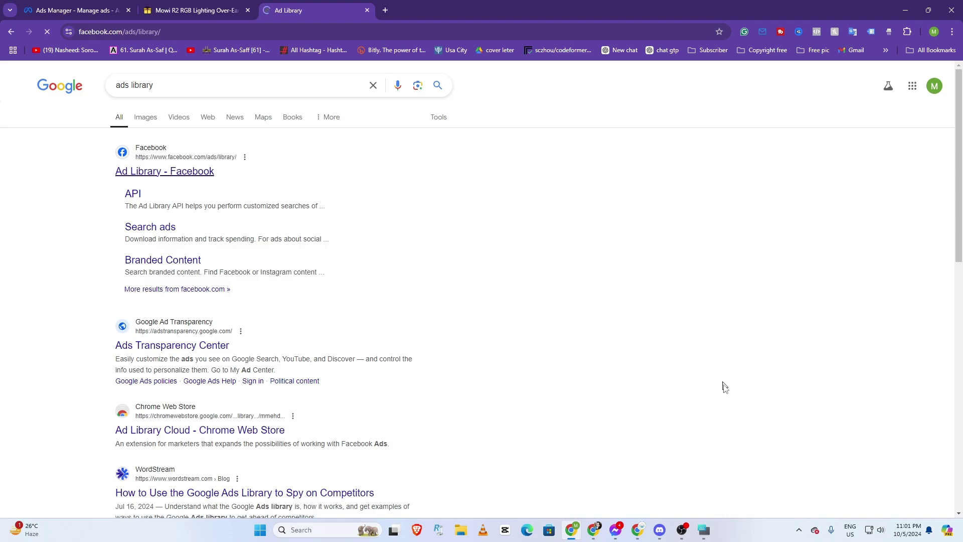
key(alt+Tab)
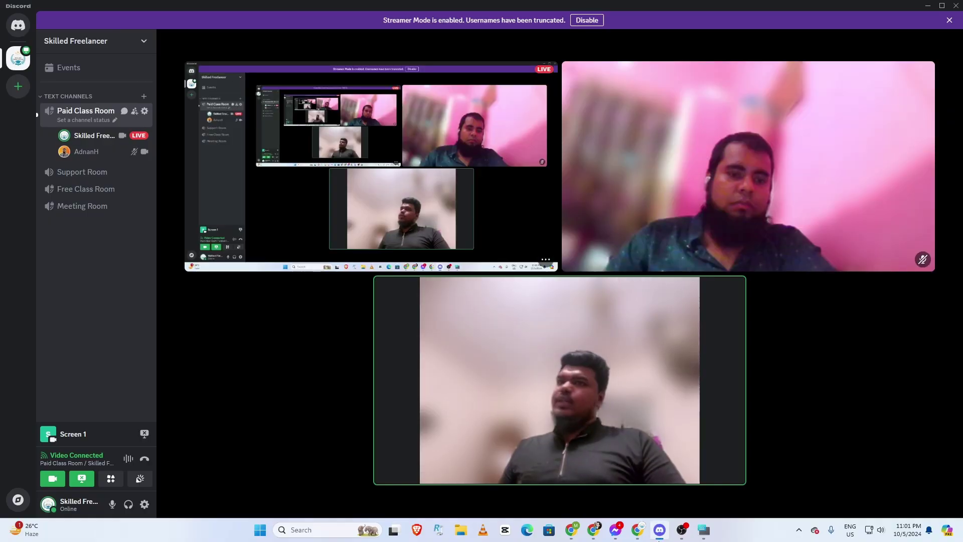
key(alt+Tab)
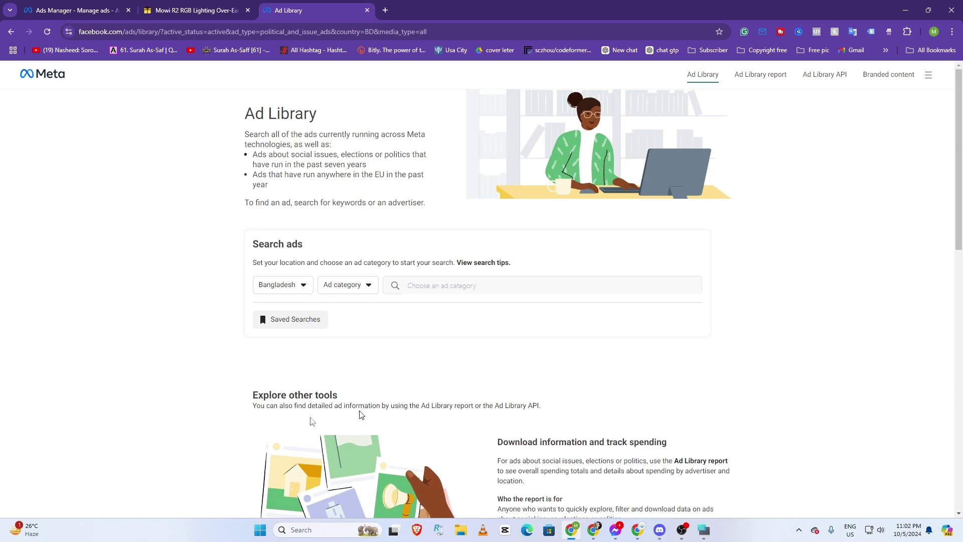
Set the Ad Library's ad category to All ads and search for "hadephone" in Bangladesh
scroll(361, 414, down, 1)
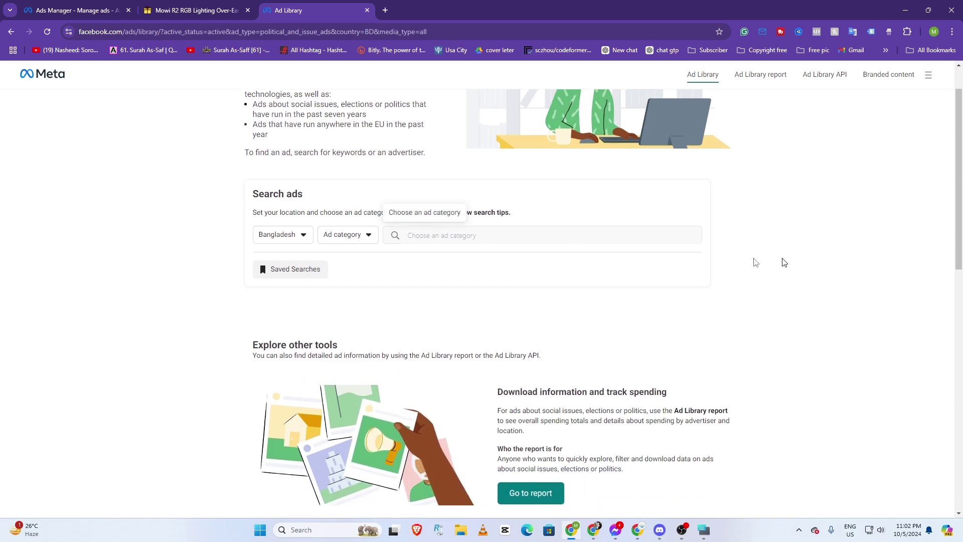
click(353, 239)
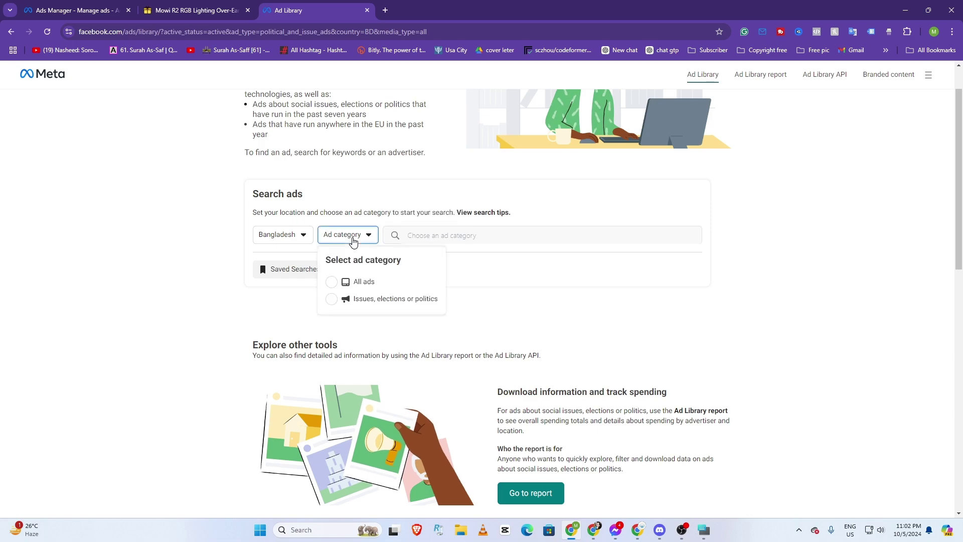
click(374, 282)
click(426, 238)
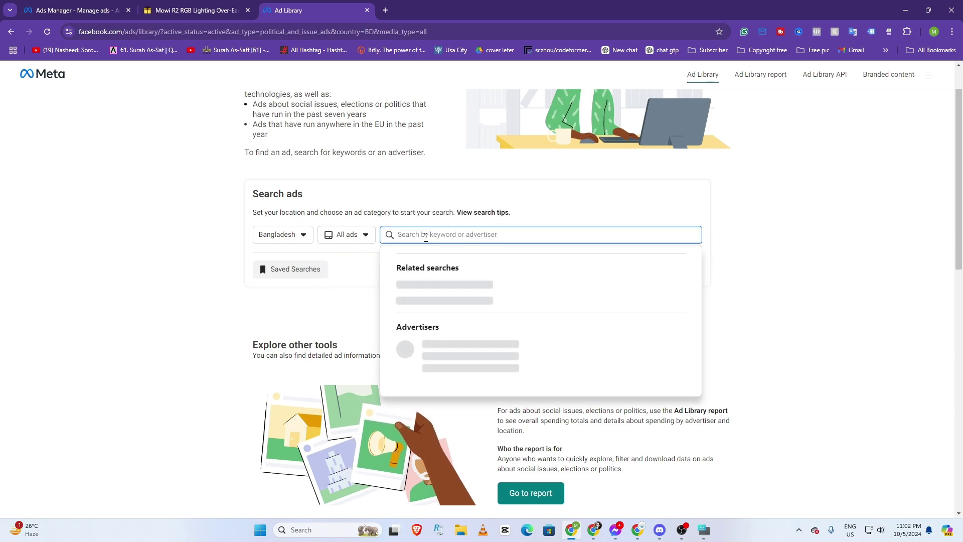
text(ha)
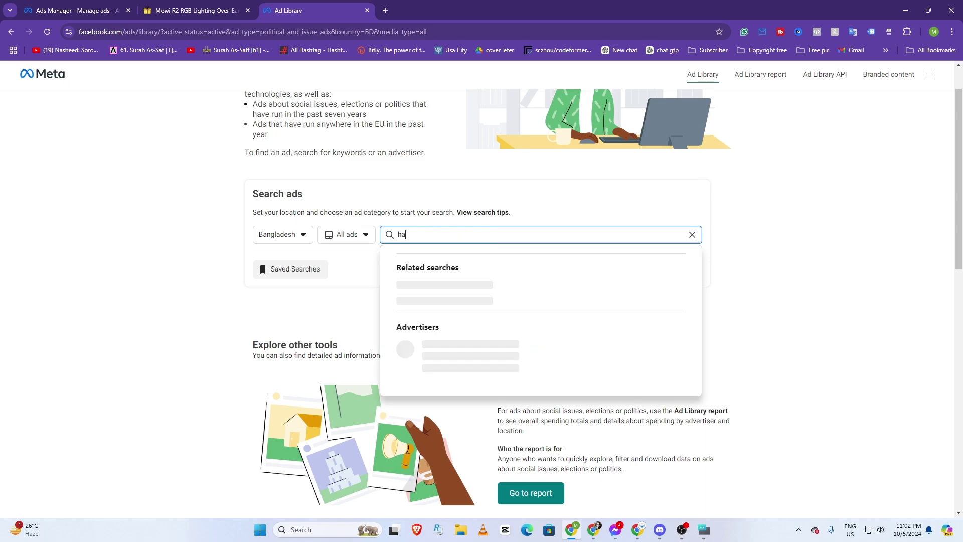
text(nd)
Copy "Earphone Gaming Headset" from the product page title and search the Ad Library for that phrase
click(196, 10)
right_click(398, 135)
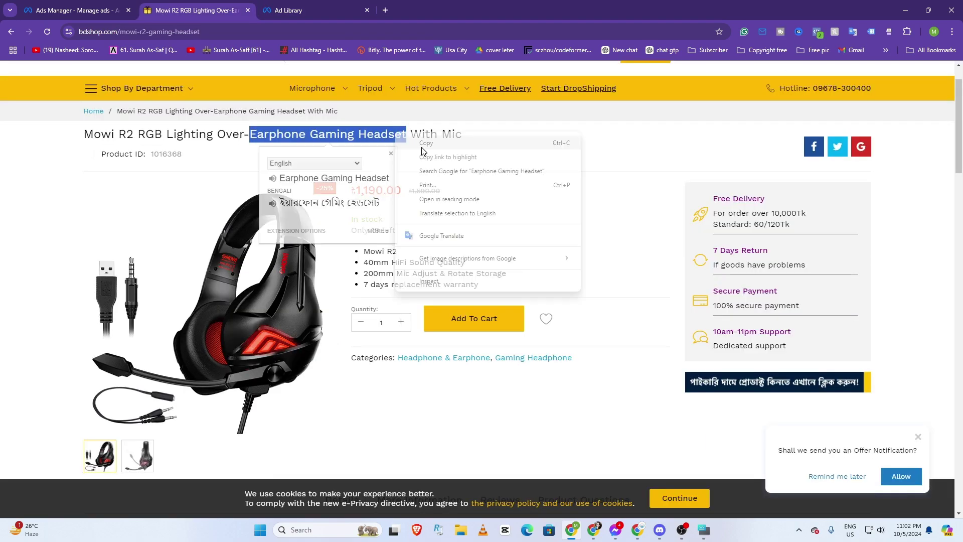
click(424, 144)
click(284, 5)
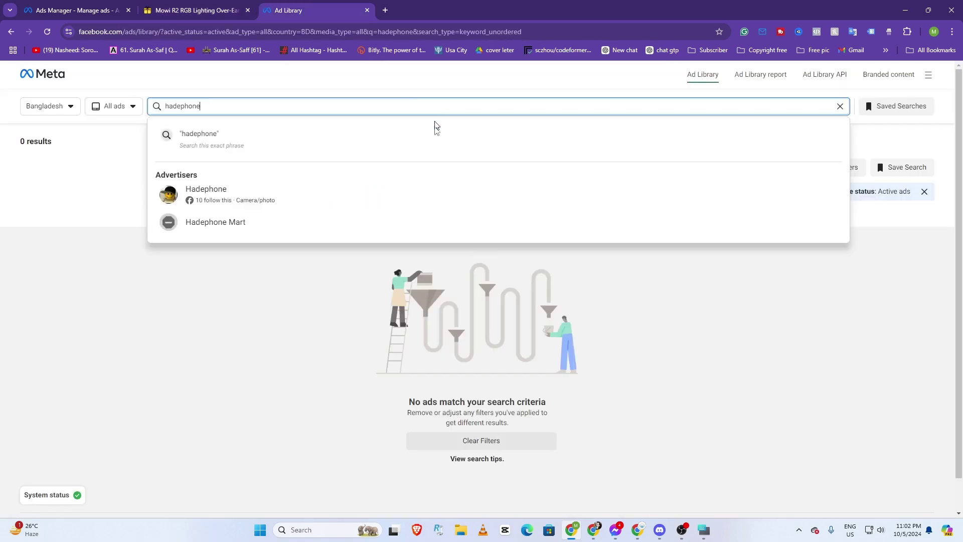
double_click(327, 111)
right_click(326, 111)
click(361, 170)
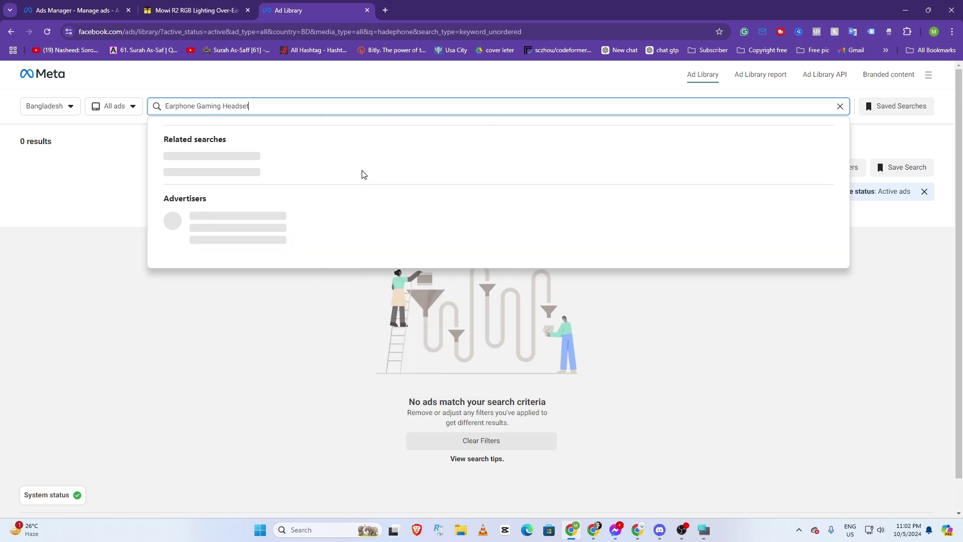
key(Return)
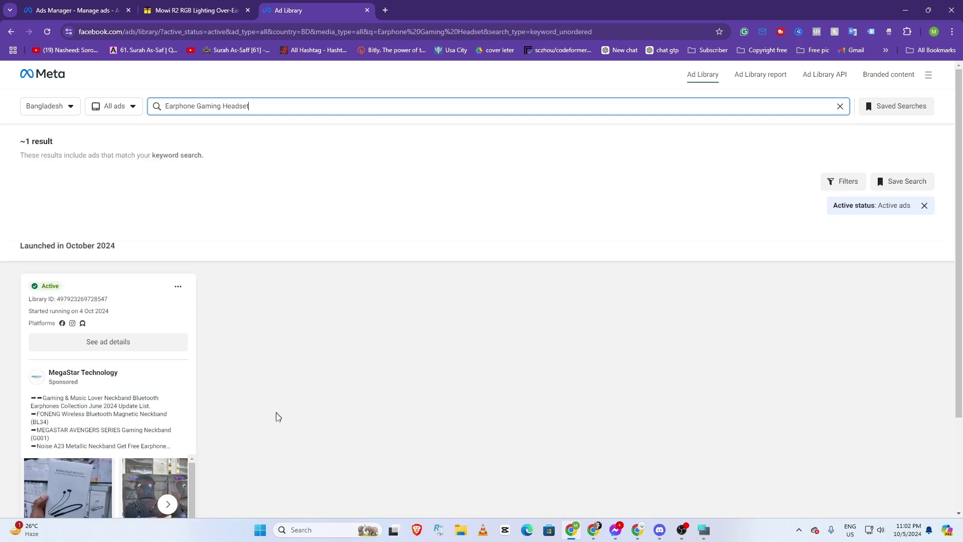
Examine the MegaStar Technology ad found by the search, expanding its primary text to read it in full
scroll(234, 387, down, 2)
scroll(115, 317, up, 1)
scroll(122, 322, down, 1)
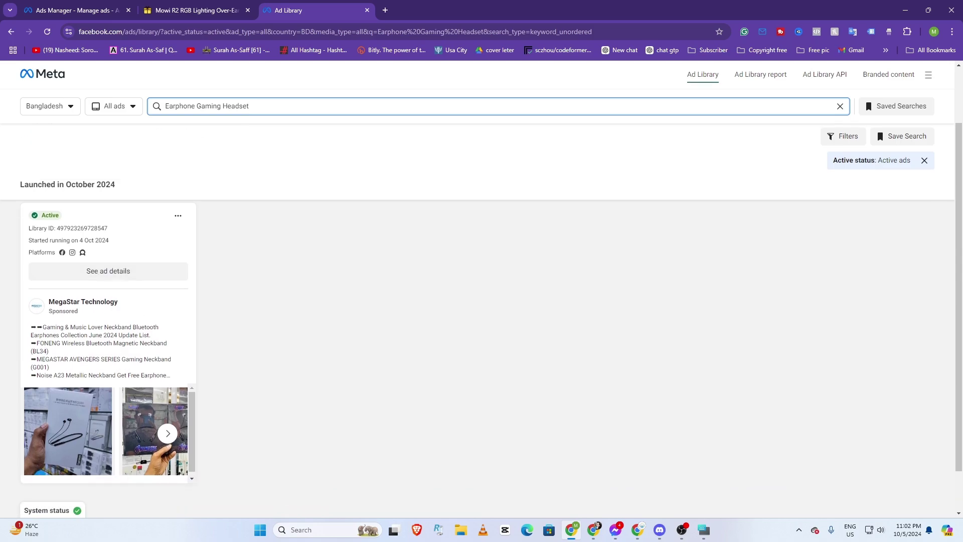
drag(31, 328, 170, 375)
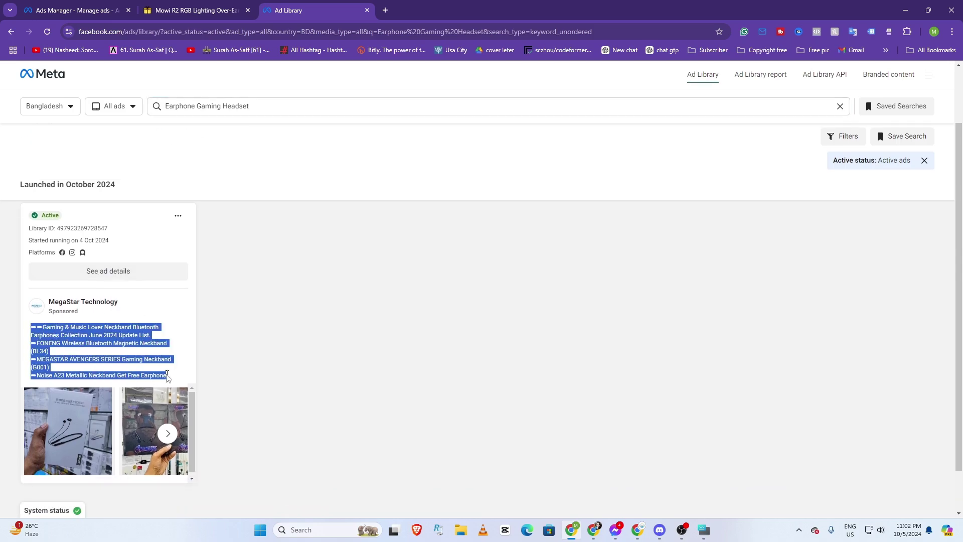
click(170, 375)
scroll(81, 393, down, 1)
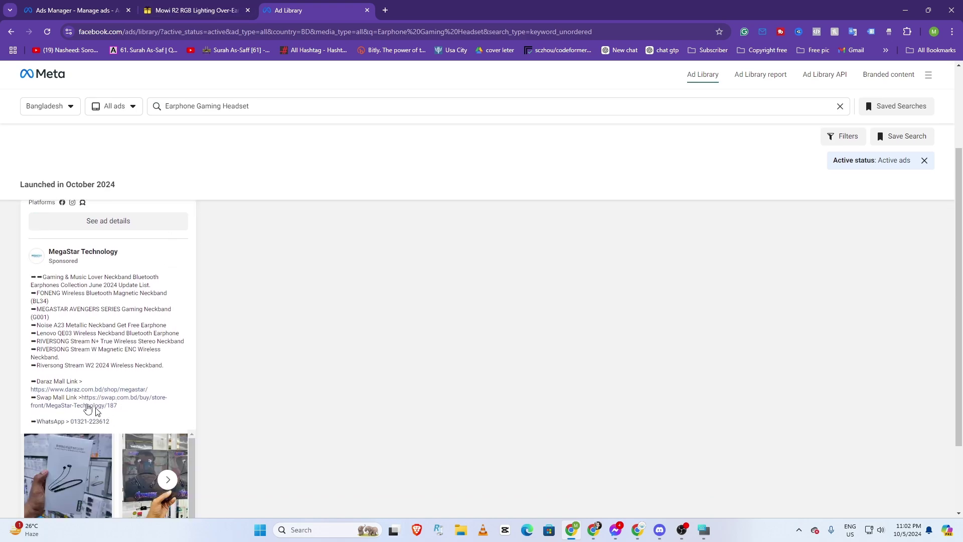
Review the sales ad's destination, website URL, browser add-ons and event details in Ads Manager, and open the campaign-level settings
click(196, 10)
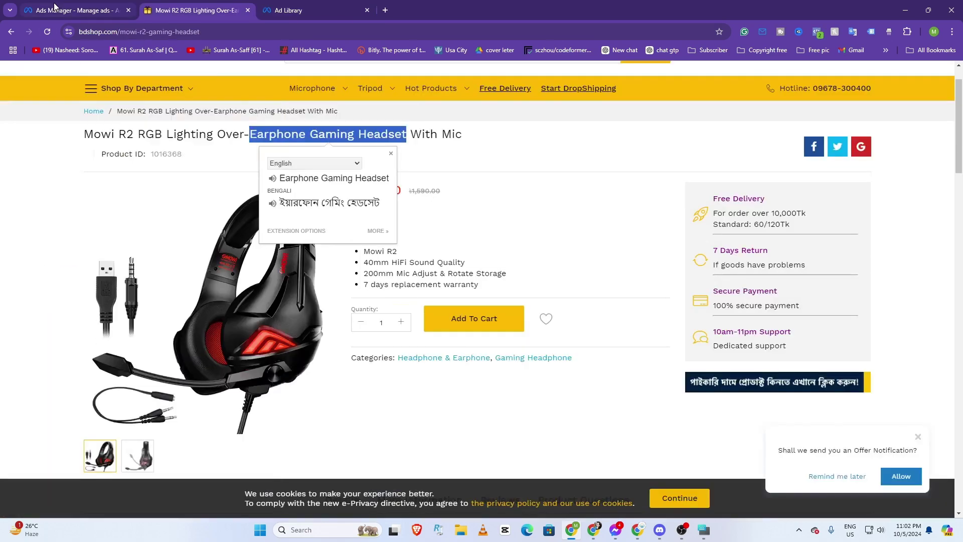
click(76, 10)
scroll(367, 380, down, 9)
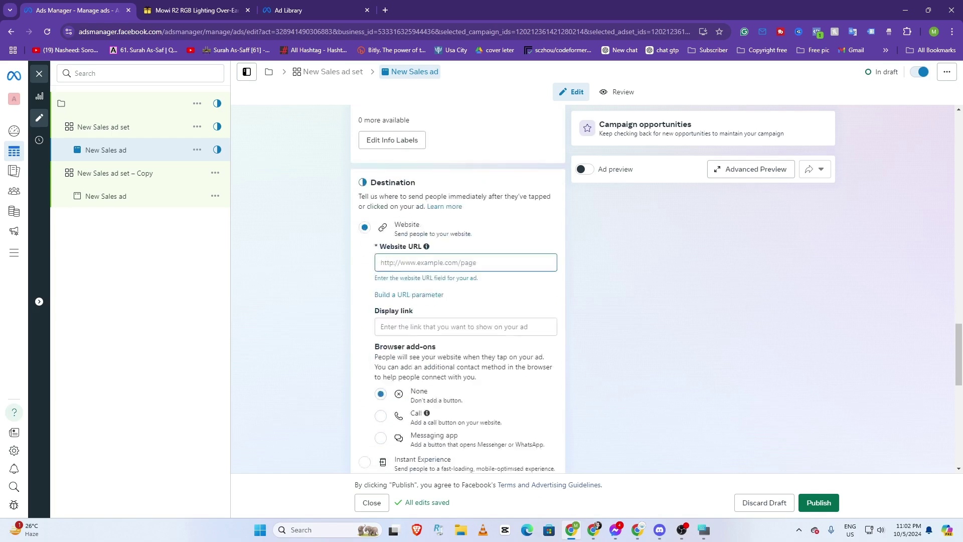
scroll(422, 286, down, 3)
scroll(397, 210, up, 3)
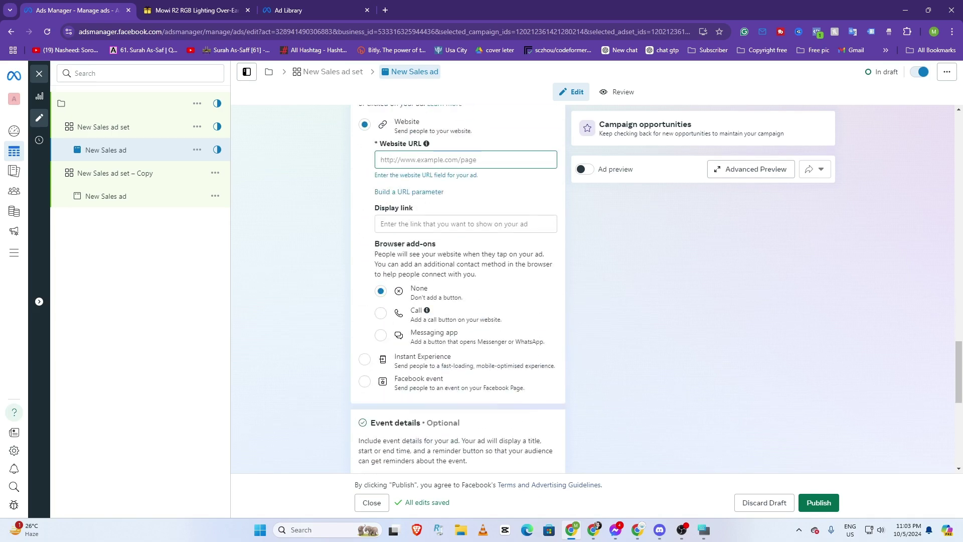
scroll(394, 201, down, 2)
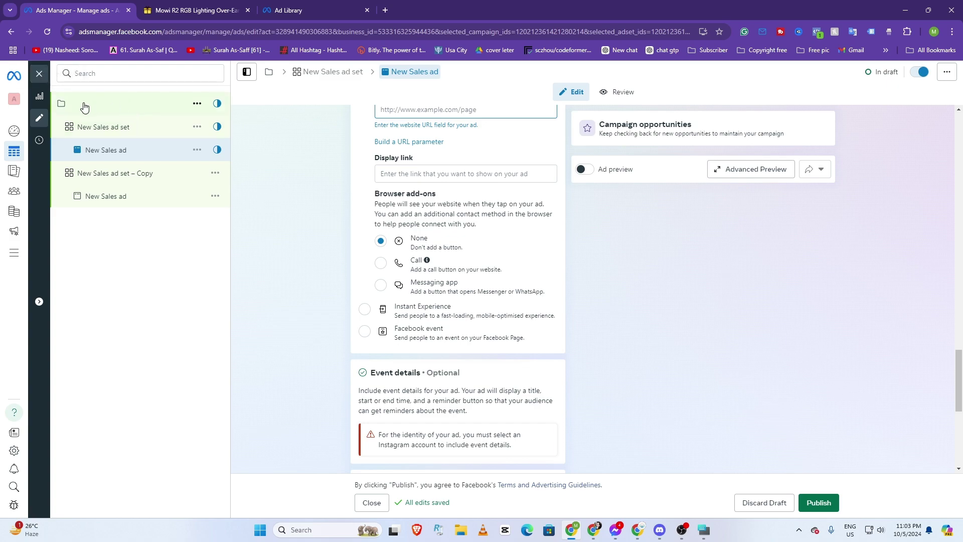
click(146, 111)
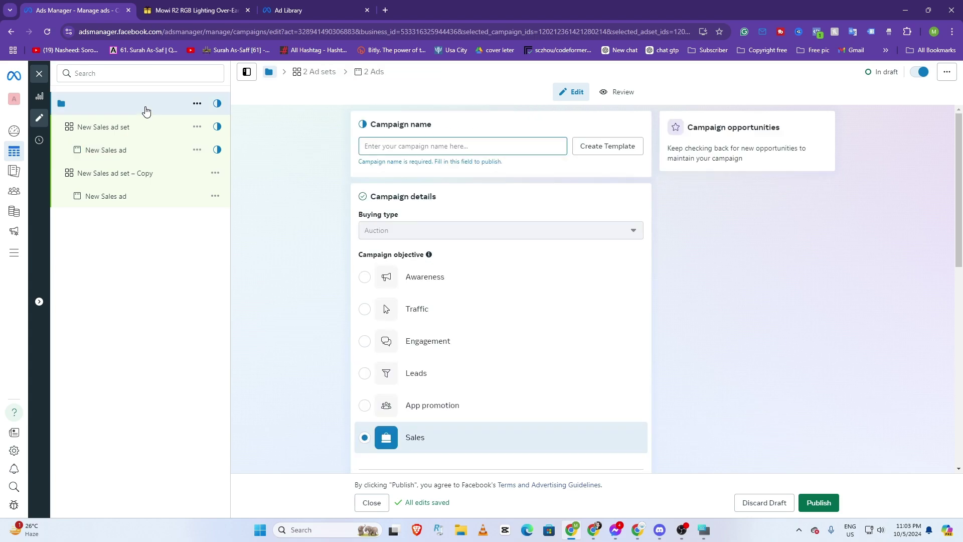
Go to the BDSHOP home page and browse the products in its Headphone & Earphone category
click(216, 9)
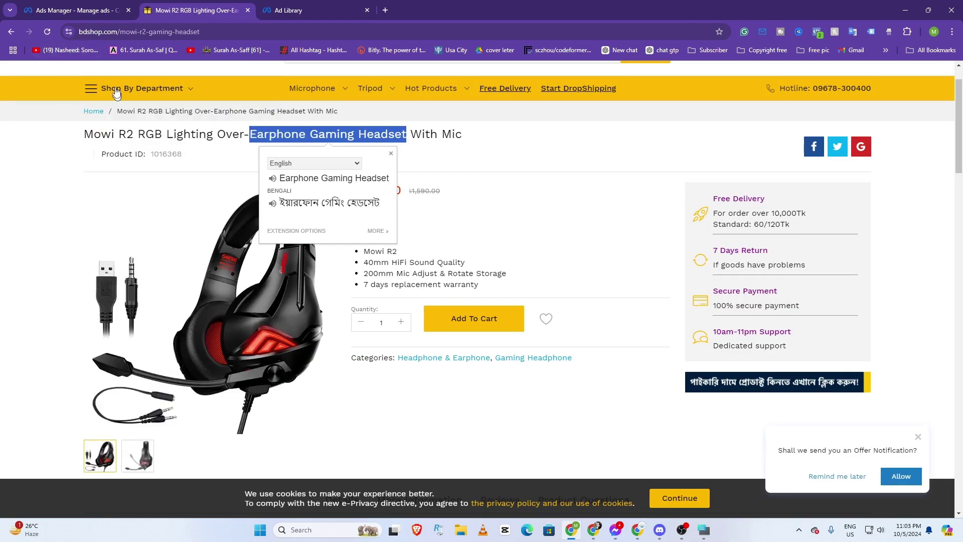
scroll(114, 96, up, 1)
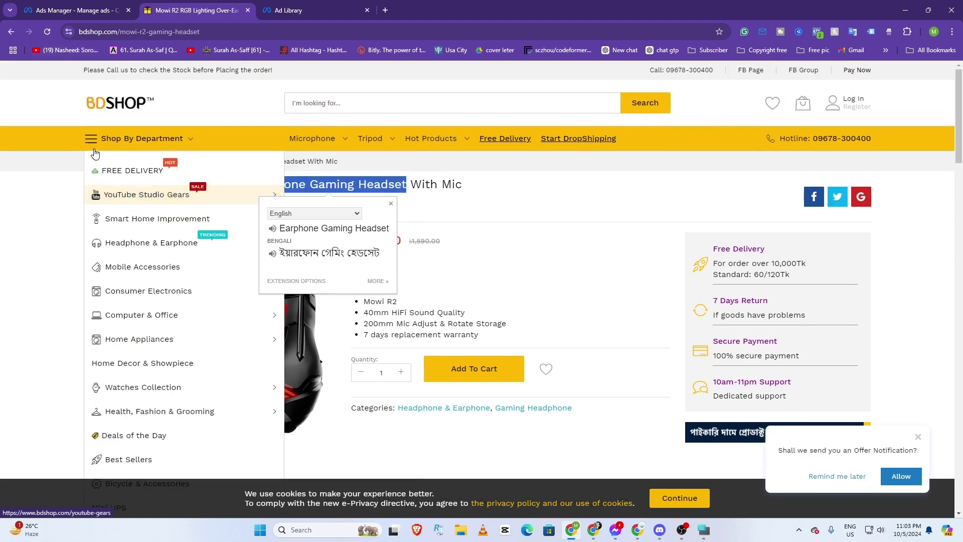
click(111, 116)
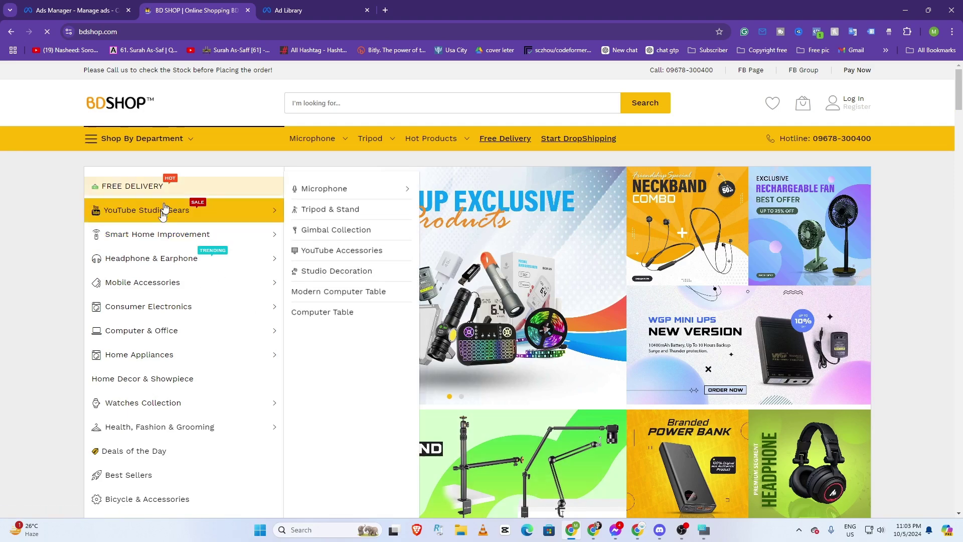
click(154, 258)
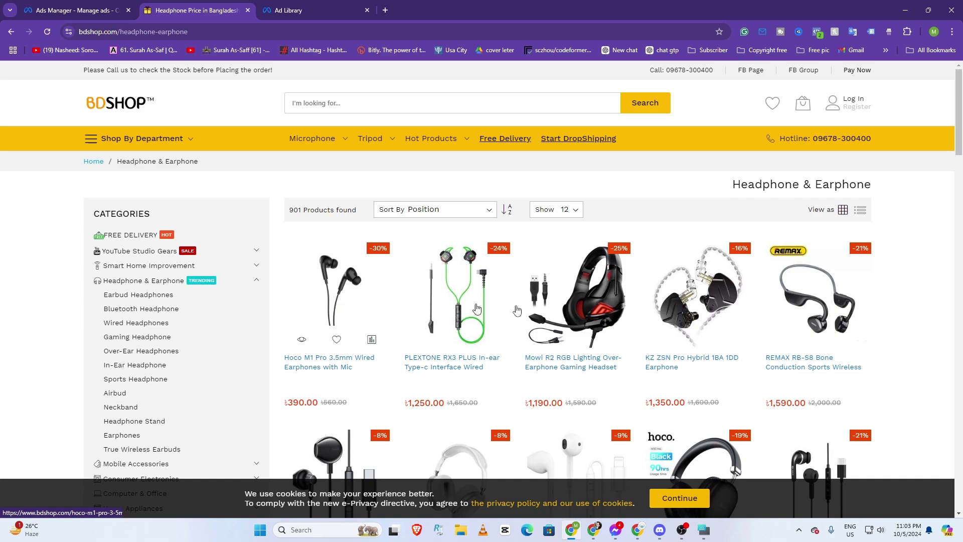
scroll(584, 308, down, 2)
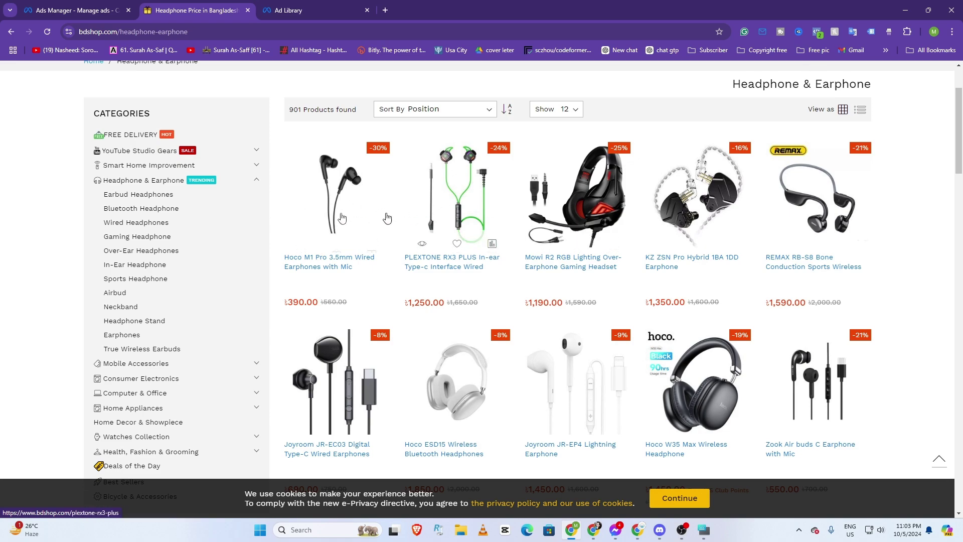
scroll(341, 228, up, 2)
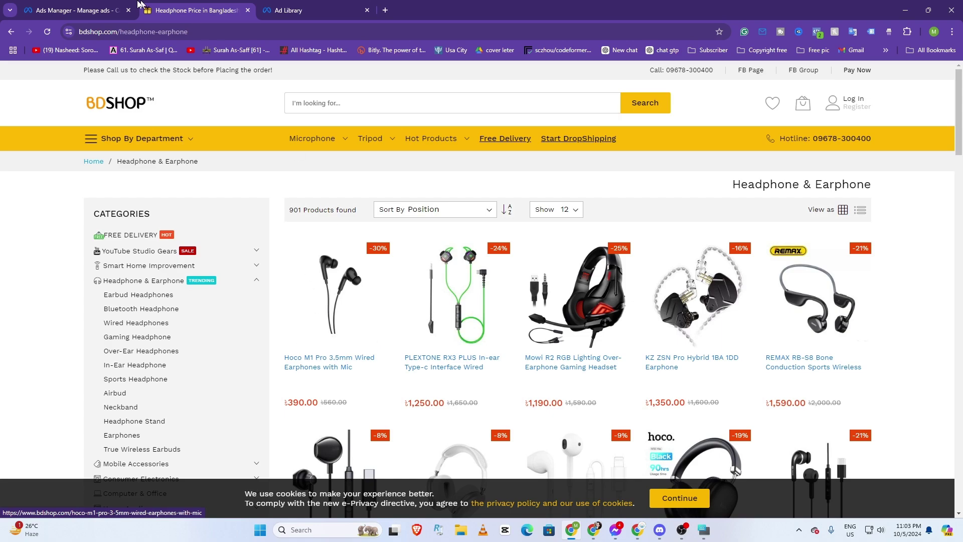
Compare the campaign's objective and ad set structure in Ads Manager with the shop's headphone and earphone product listing
click(70, 12)
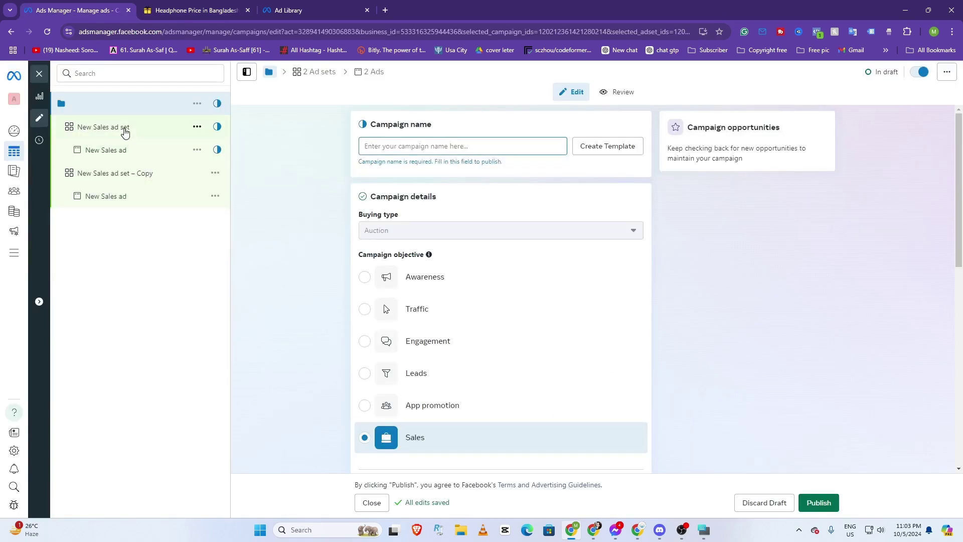
scroll(463, 444, down, 2)
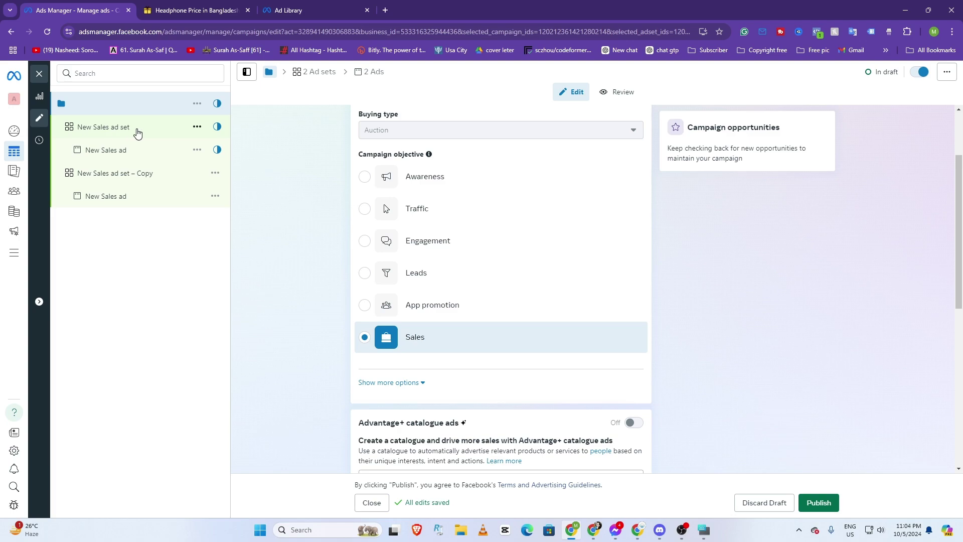
click(206, 11)
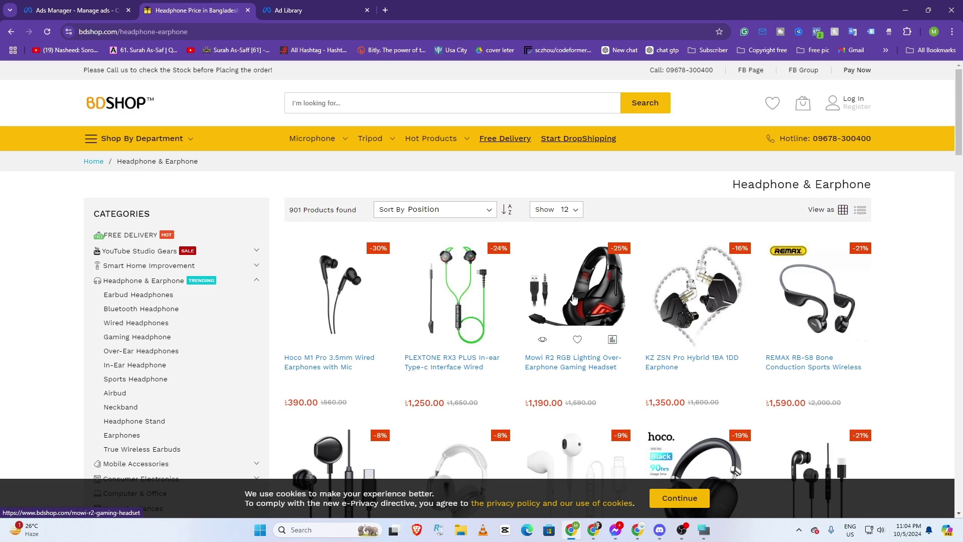
click(112, 10)
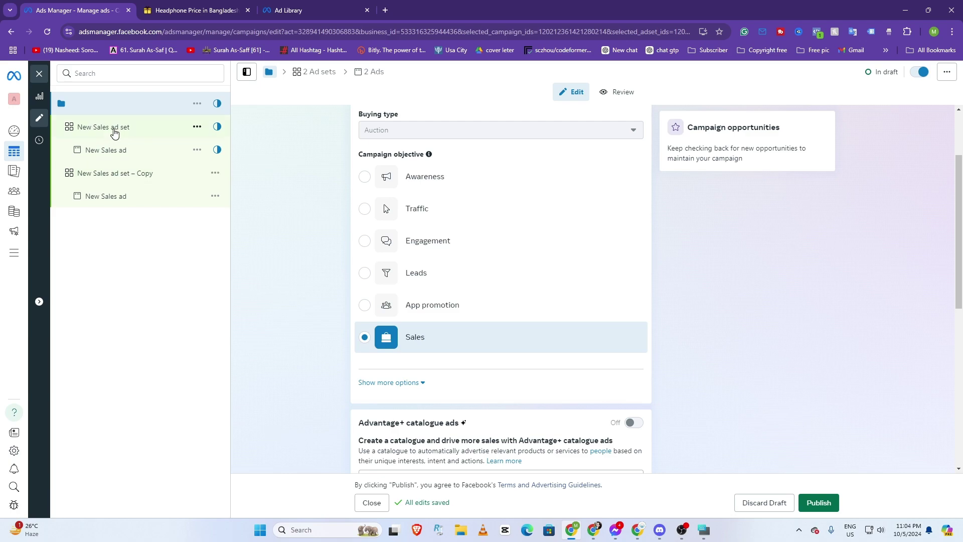
click(176, 15)
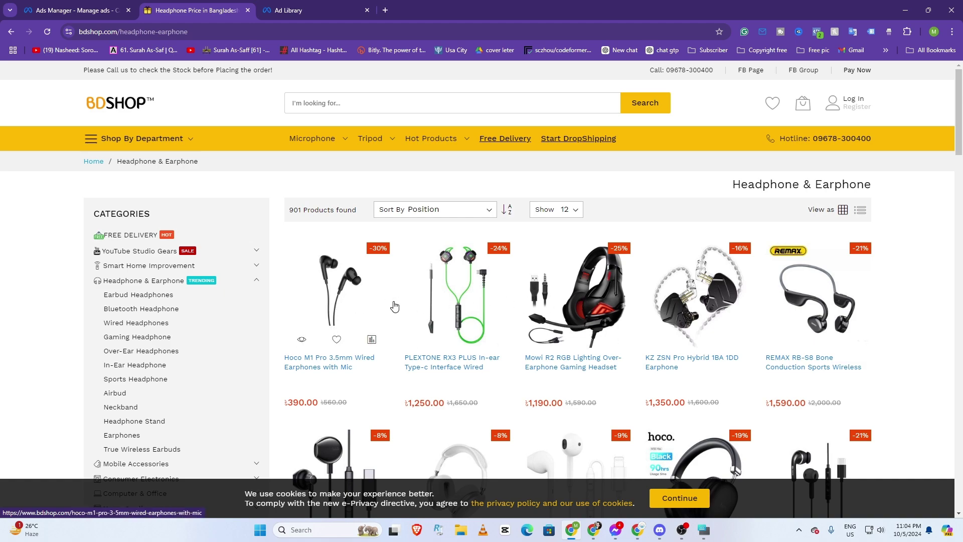
click(101, 9)
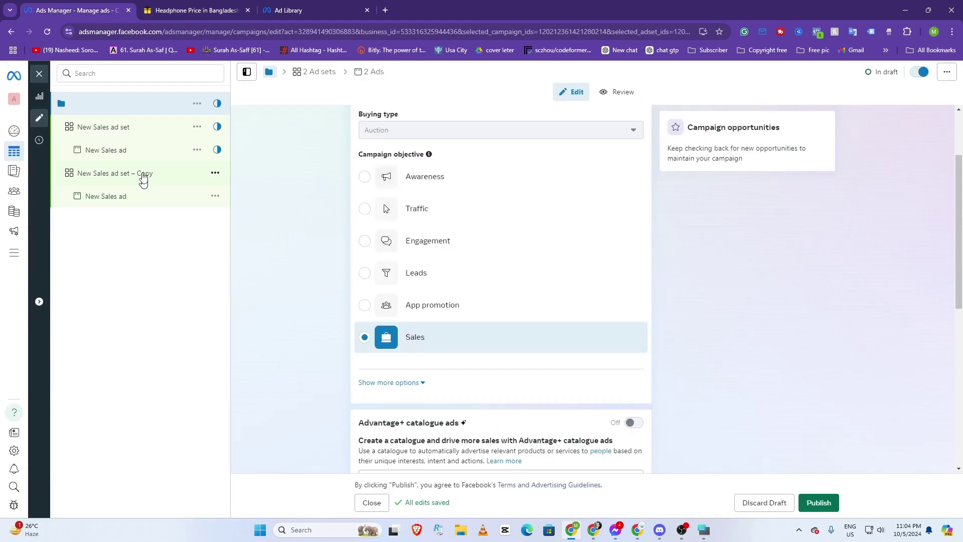
Review the New Sales ad set's conversion location, dynamic creative, budget, schedule and location settings alongside the shop's headphone listing
click(128, 130)
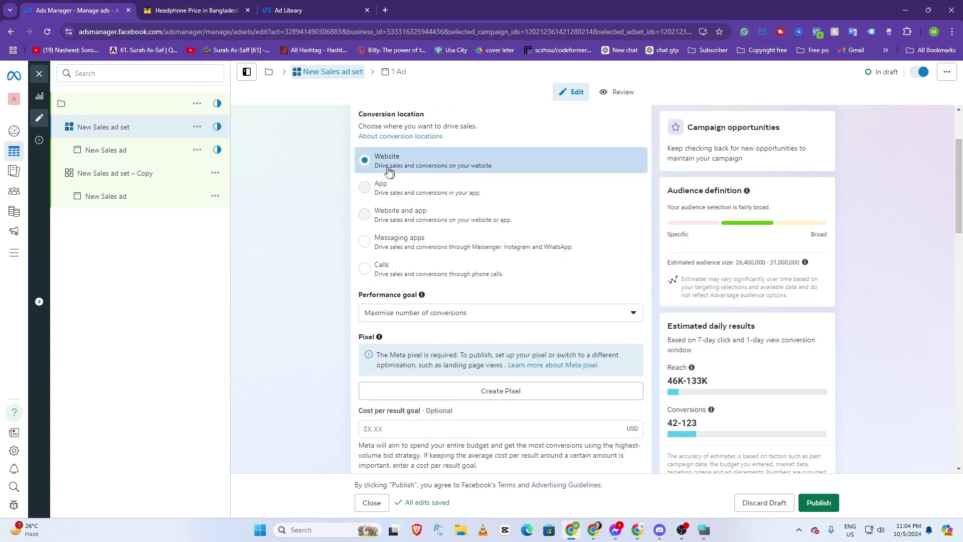
scroll(411, 268, down, 6)
scroll(411, 267, down, 4)
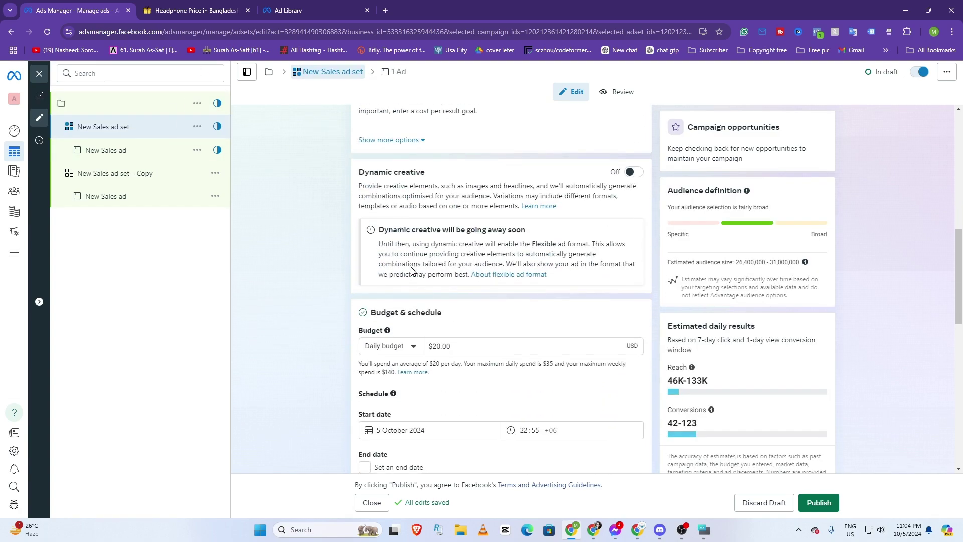
scroll(462, 295, down, 5)
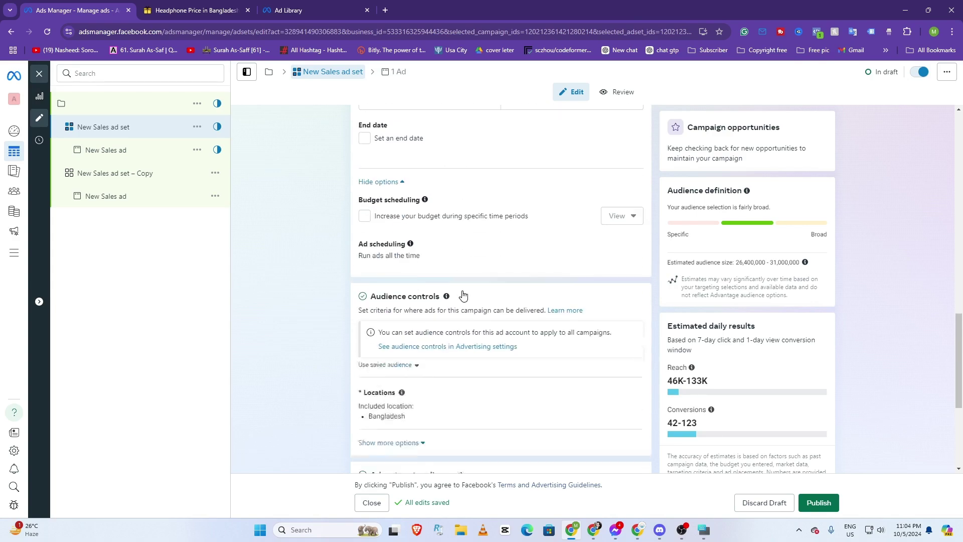
click(213, 6)
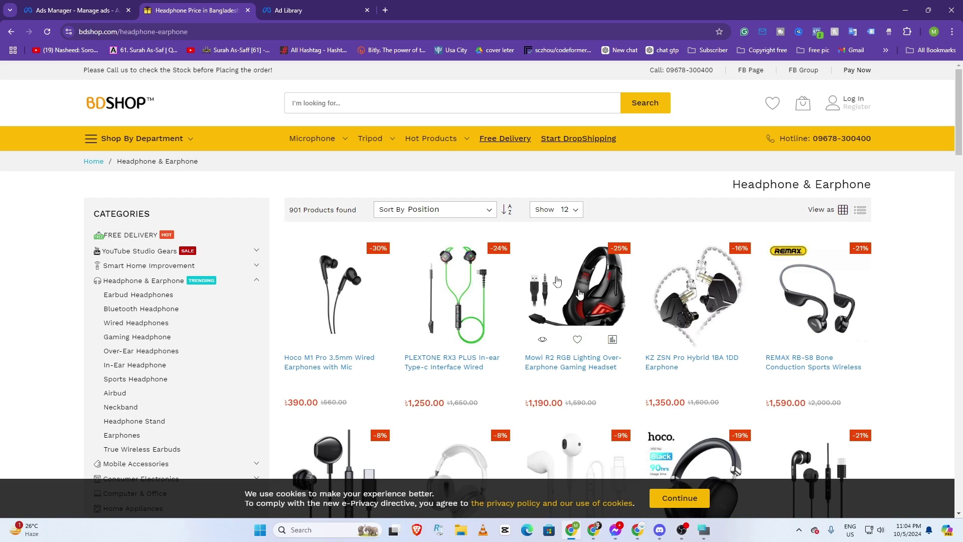
click(75, 10)
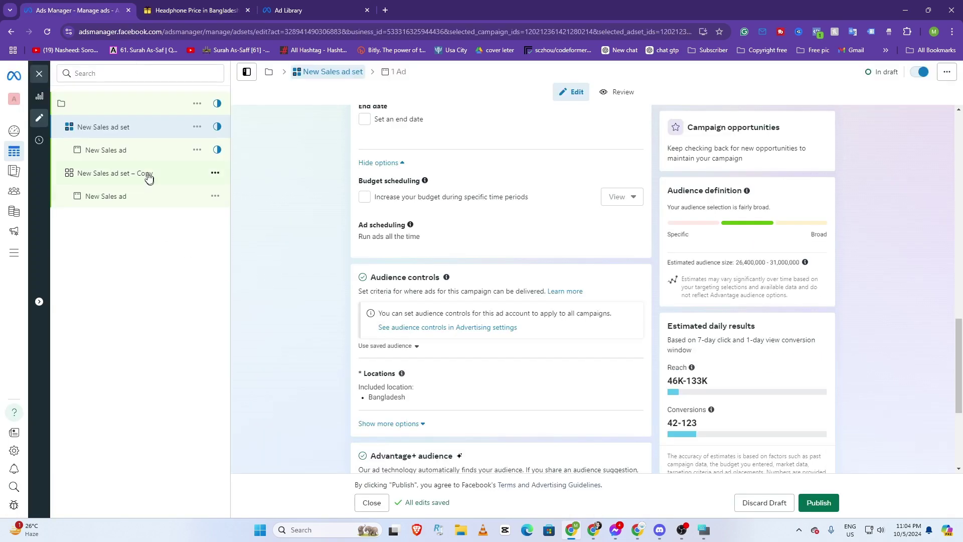
Review the copied ad set's audience, placement, budget and messaging-app conversion settings, checking the shop's headphone listing in between
click(109, 176)
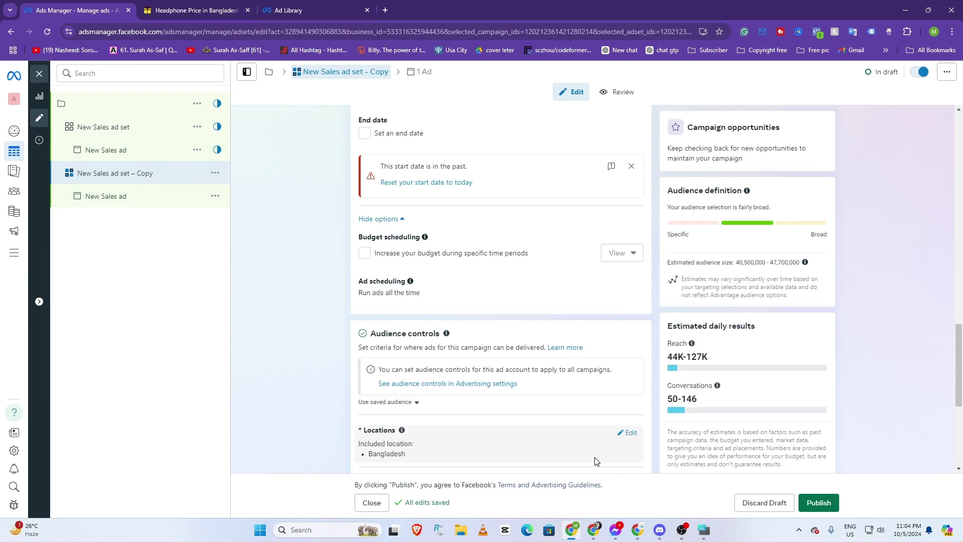
scroll(594, 461, down, 5)
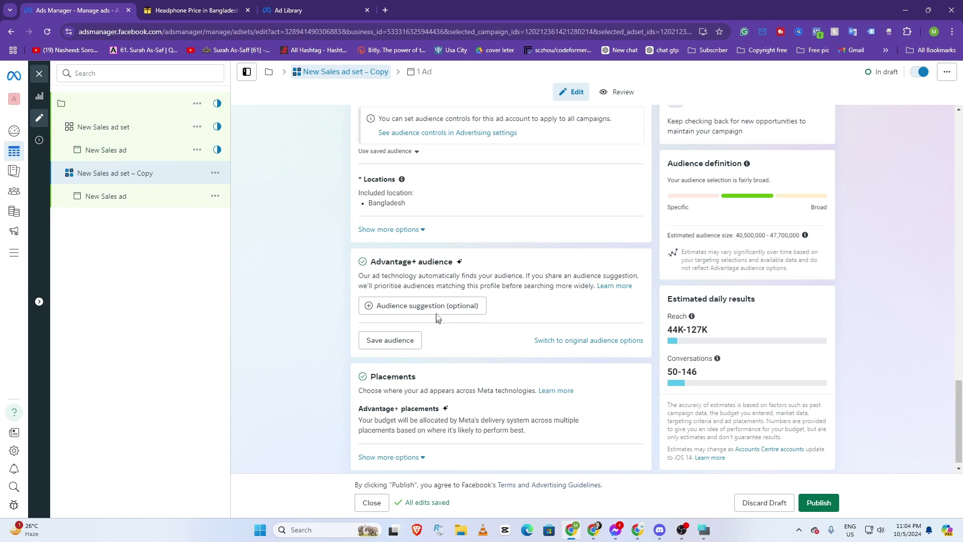
scroll(437, 317, up, 3)
click(199, 9)
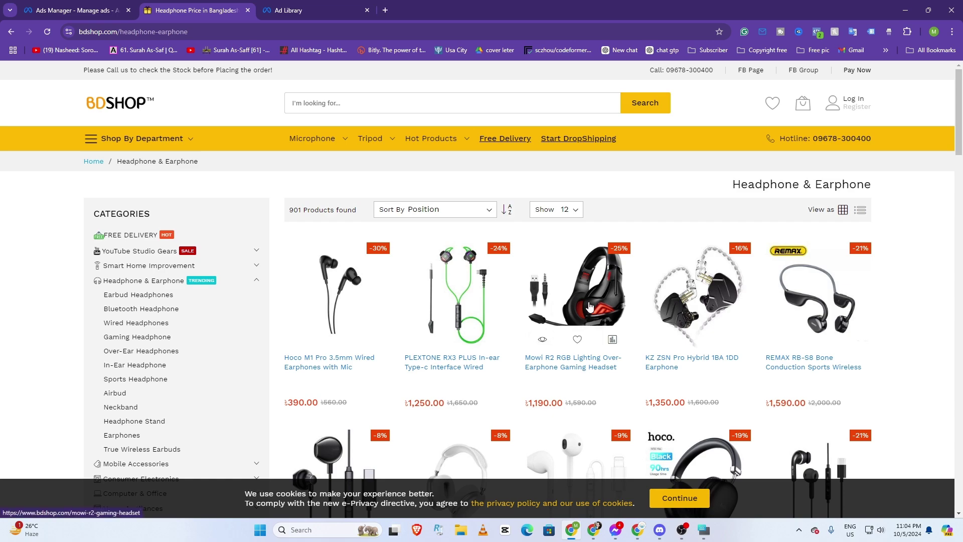
click(95, 9)
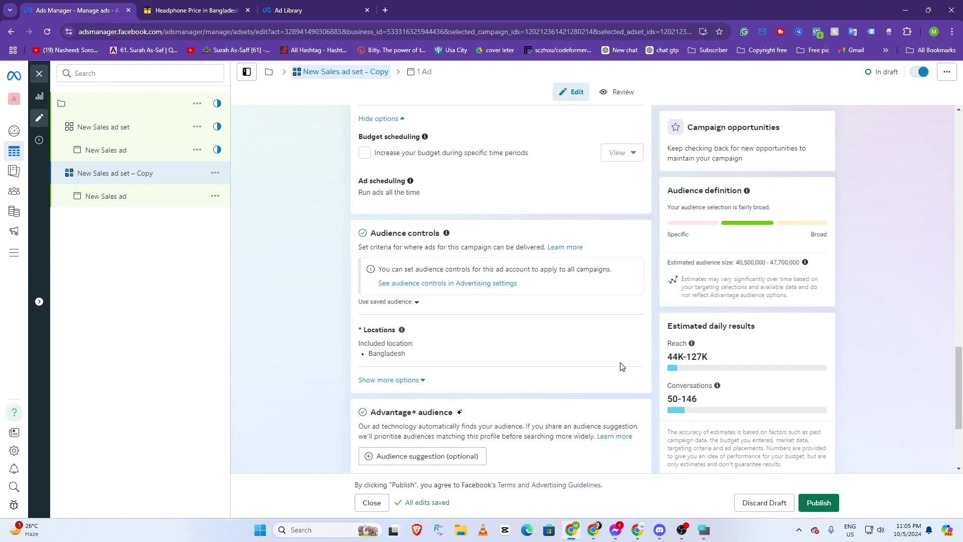
scroll(621, 366, up, 10)
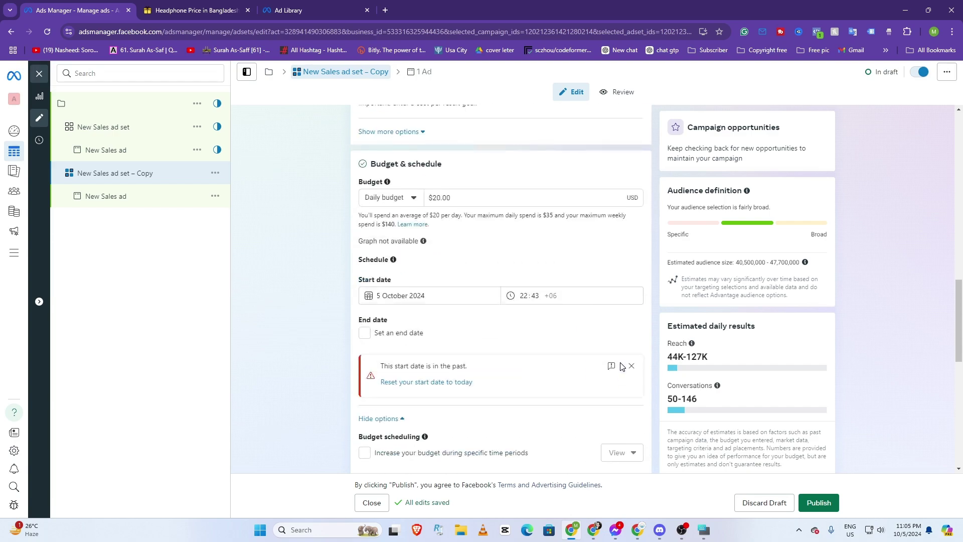
scroll(377, 238, up, 10)
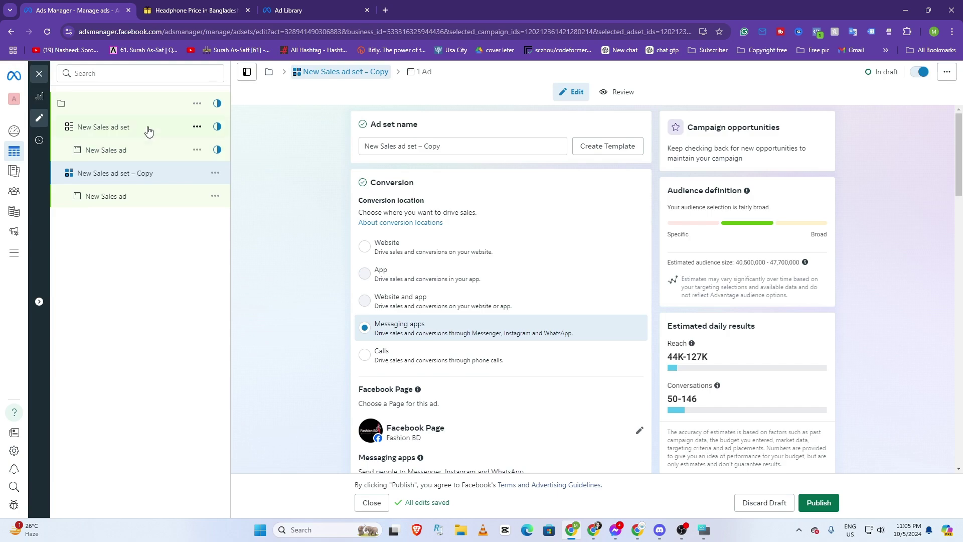
Examine the original New Sales ad set from its website conversion location and pixel through budget, audience controls and placements
click(148, 131)
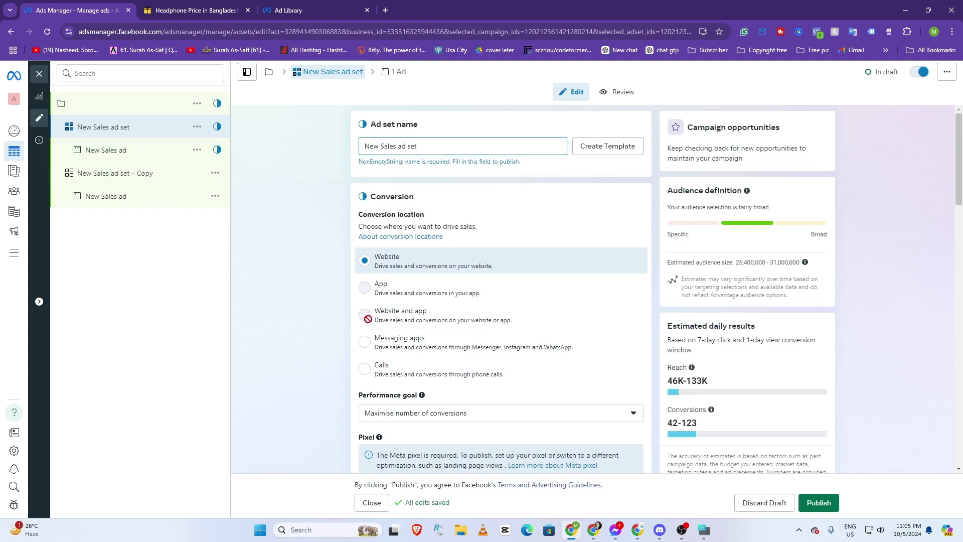
scroll(368, 337, down, 1)
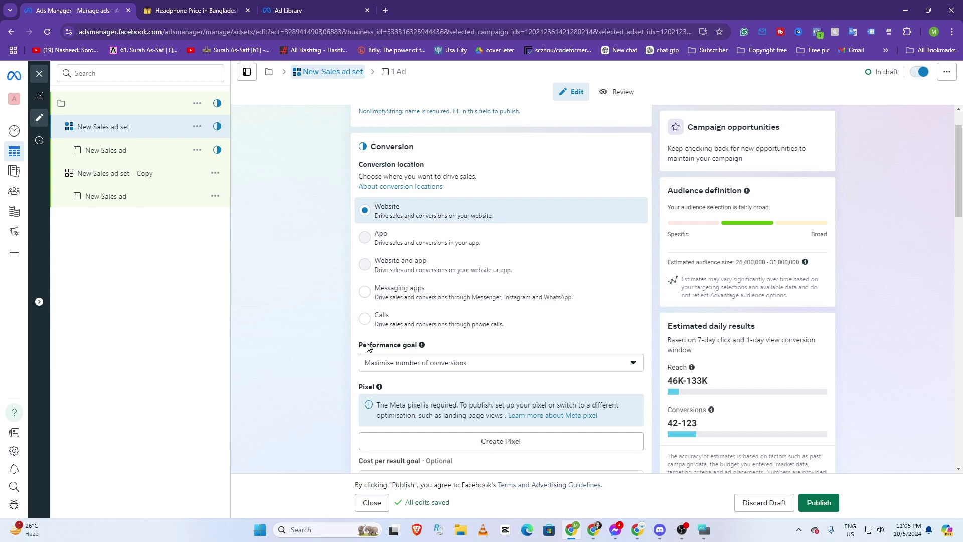
scroll(372, 339, down, 5)
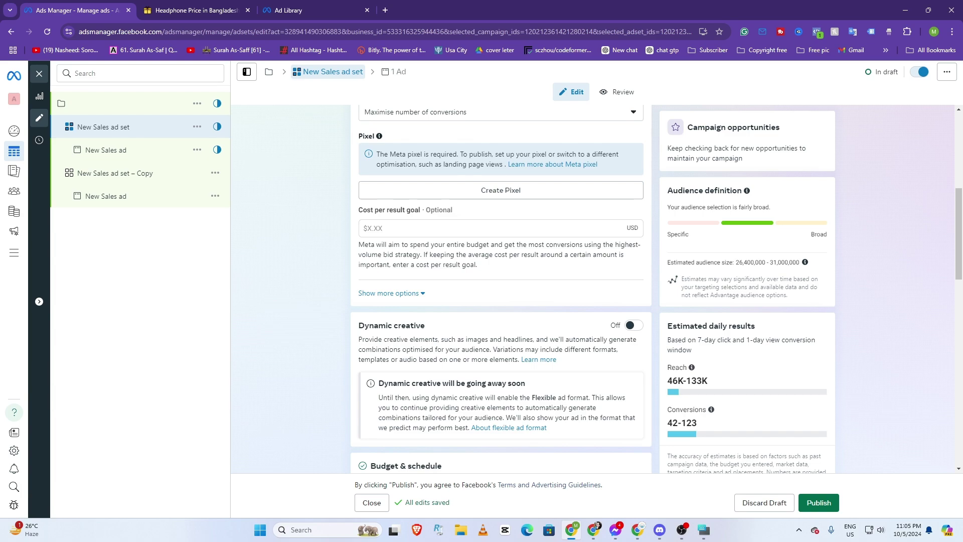
scroll(558, 428, down, 6)
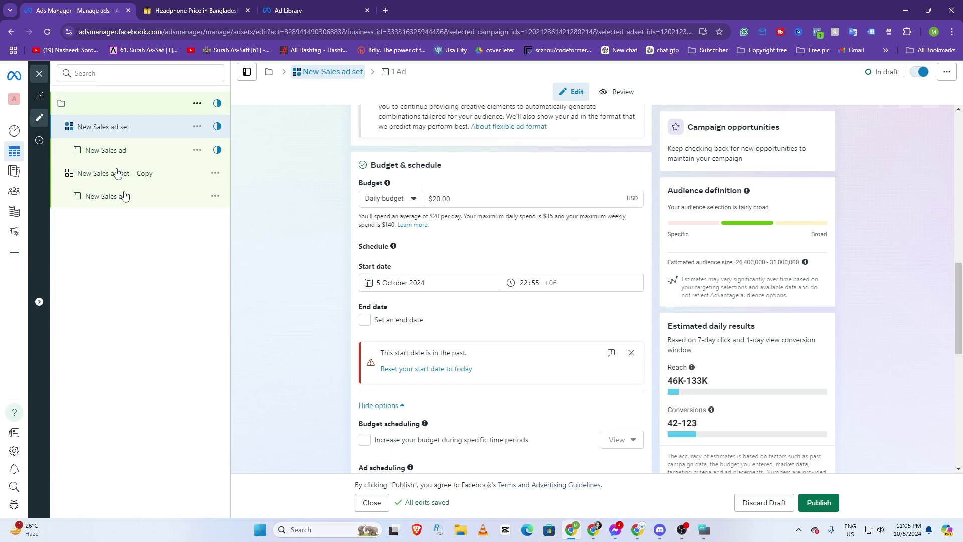
scroll(423, 351, down, 7)
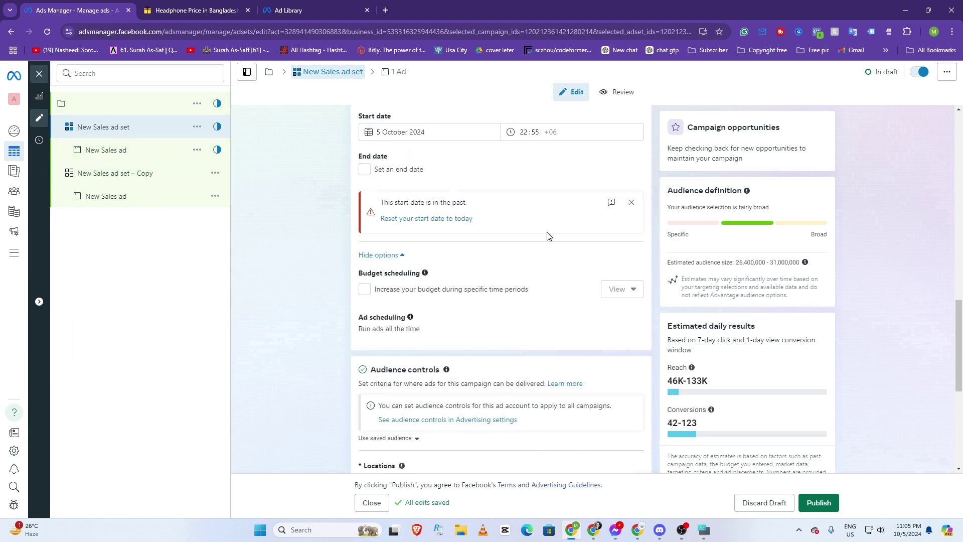
scroll(477, 263, down, 6)
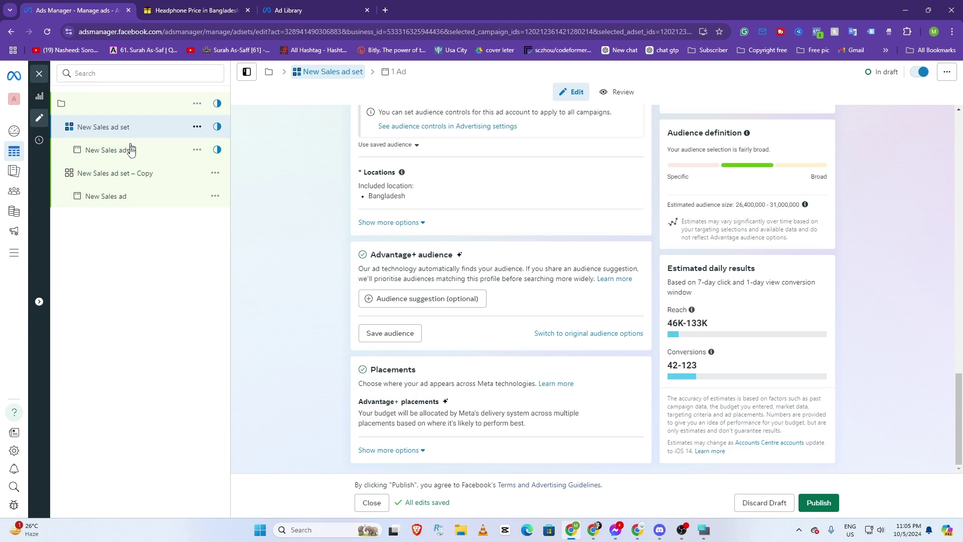
scroll(407, 301, up, 7)
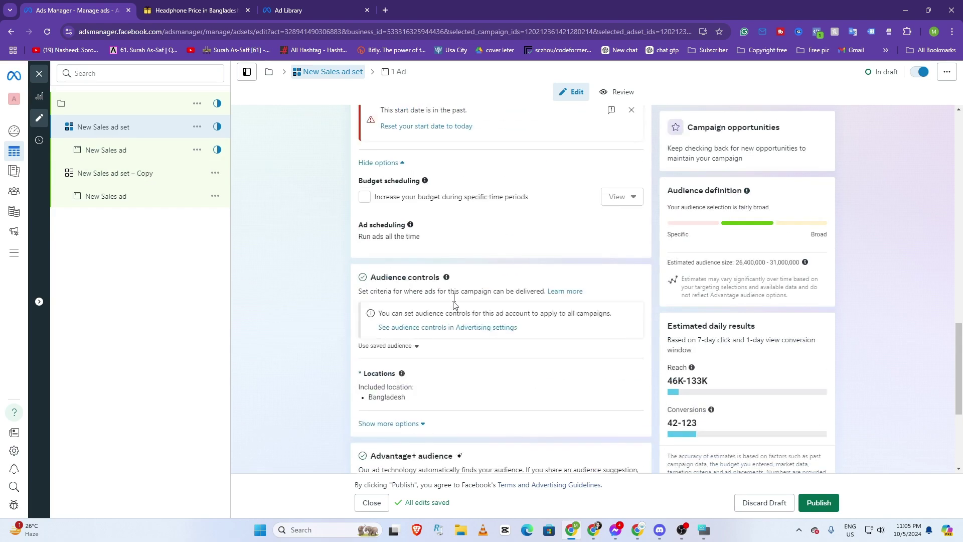
scroll(417, 279, up, 7)
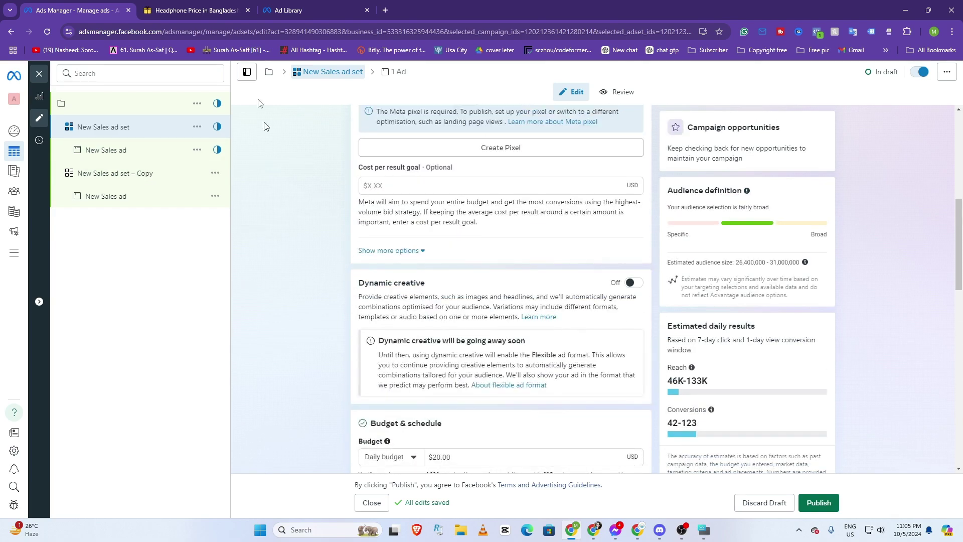
Look at the shop's headphone listing and review the campaign-level settings from the objective to the special ad categories
click(201, 10)
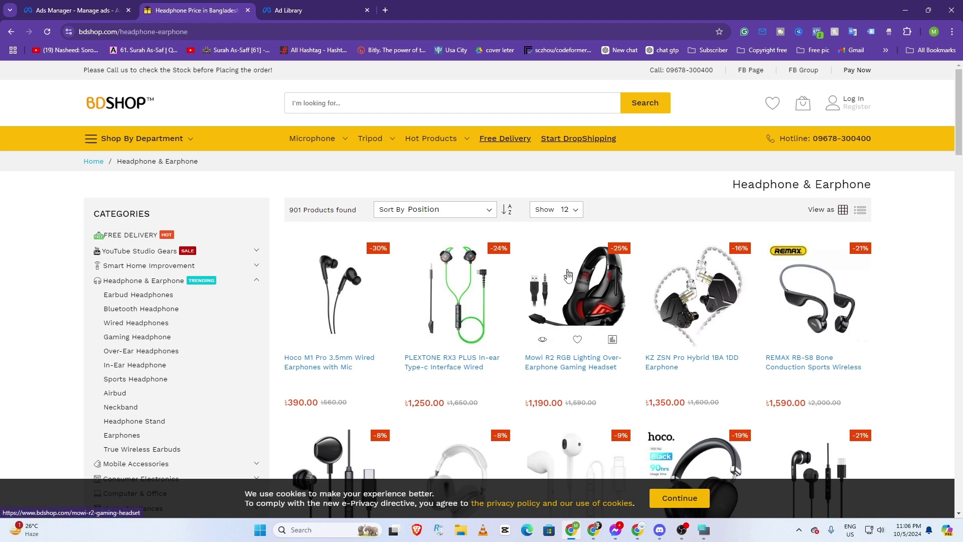
click(46, 4)
click(132, 105)
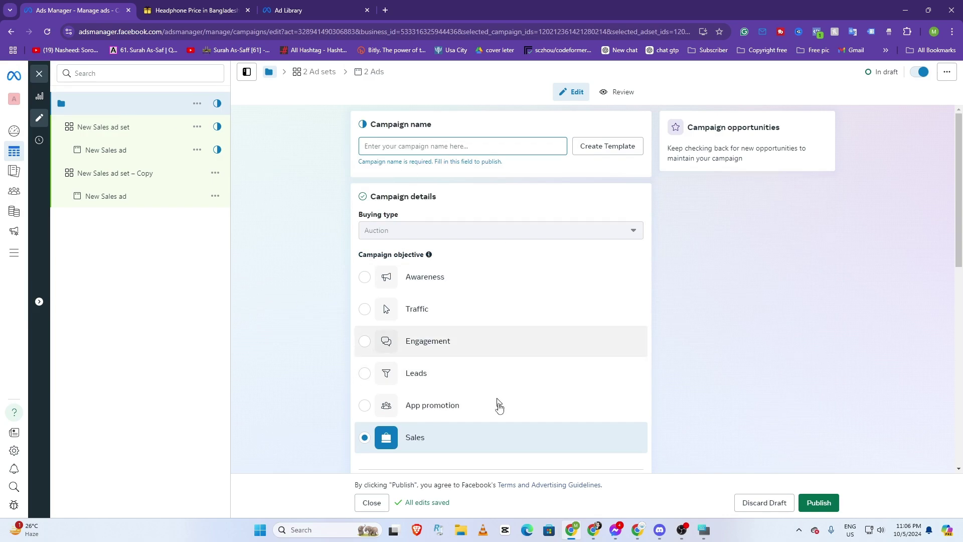
scroll(449, 383, down, 9)
scroll(458, 359, down, 1)
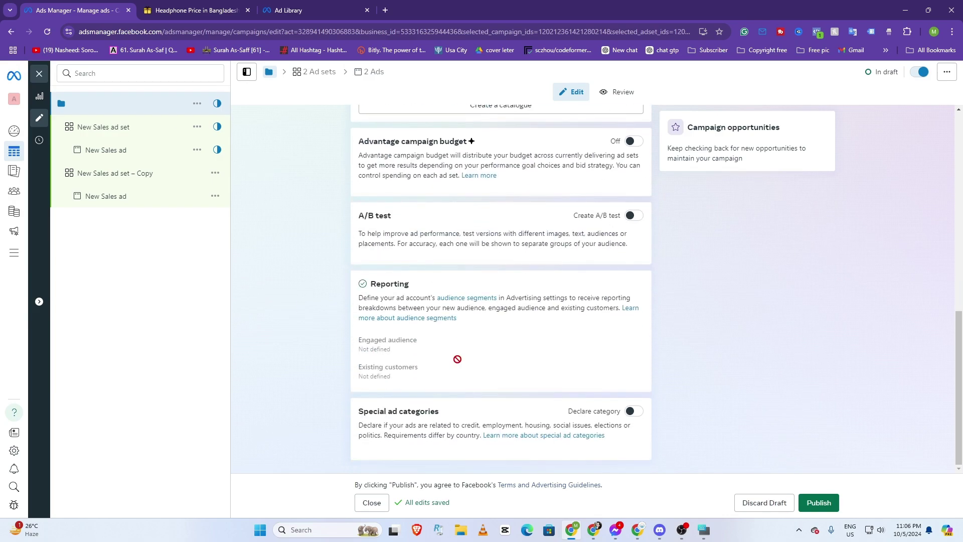
Switch to the "Facebook ads class running" Google Docs document and study the Class 4 diagrams on ads structure and campaign budget
click(638, 530)
scroll(379, 246, down, 2)
scroll(371, 241, up, 1)
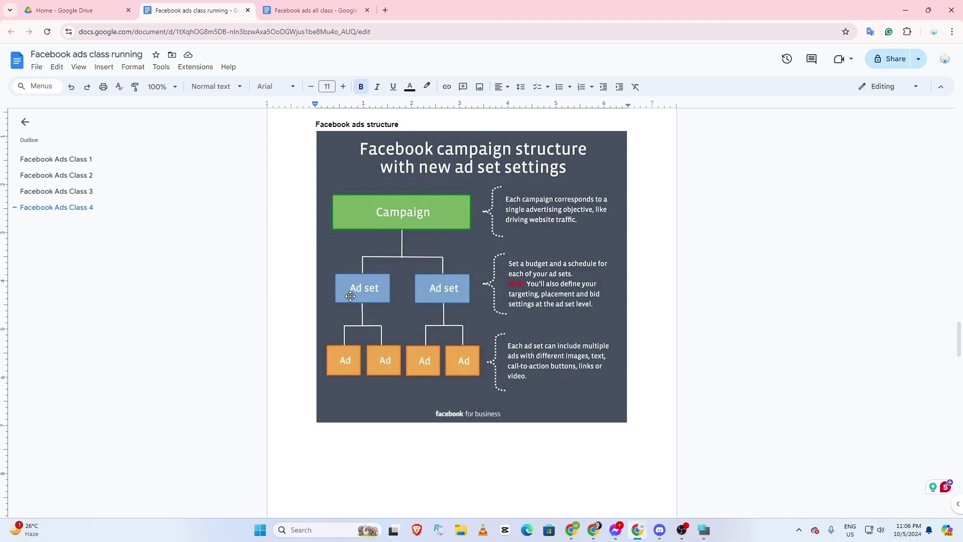
scroll(350, 296, up, 2)
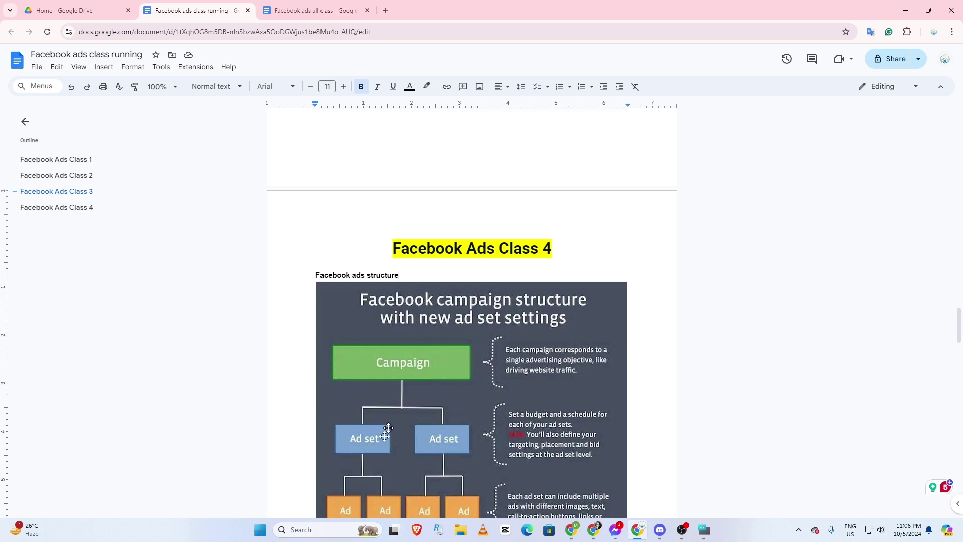
scroll(448, 424, down, 3)
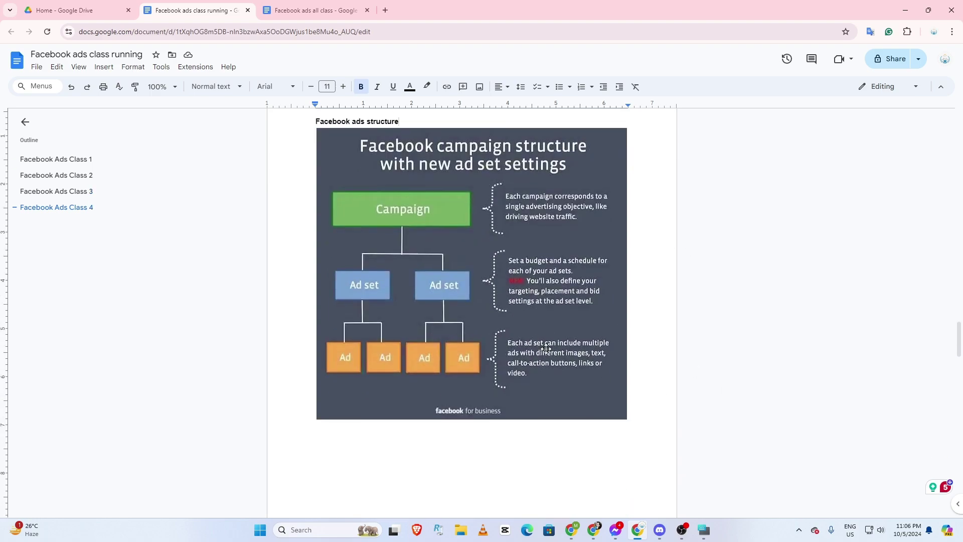
scroll(449, 420, down, 7)
scroll(395, 382, down, 2)
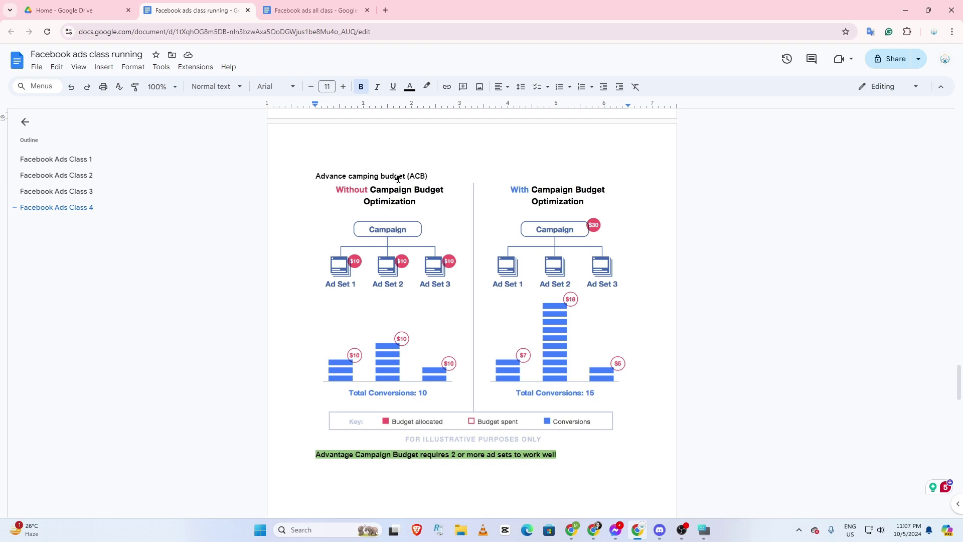
double_click(419, 176)
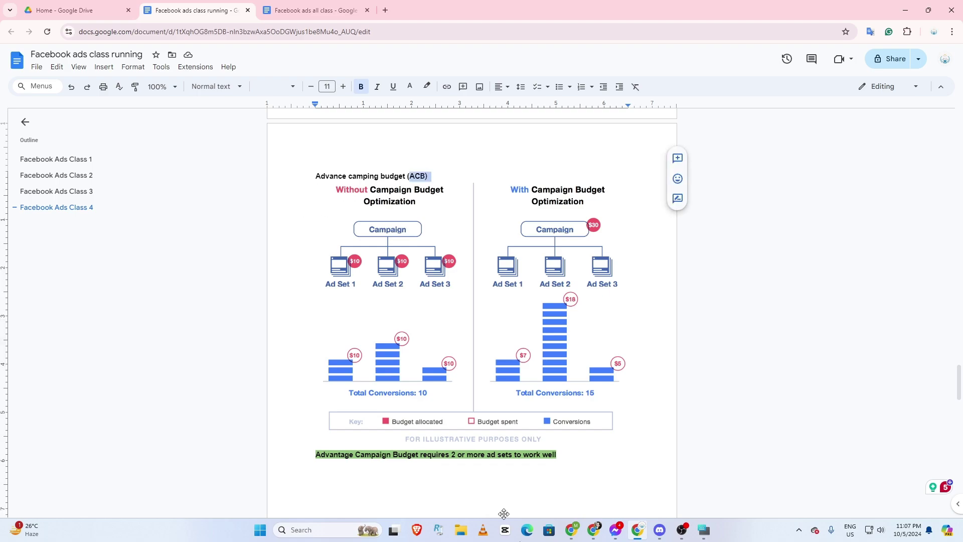
Switch back to the Ads Manager browser window and browse the shop's headphone and earphone products before returning to the campaign settings
click(658, 529)
click(659, 527)
click(572, 530)
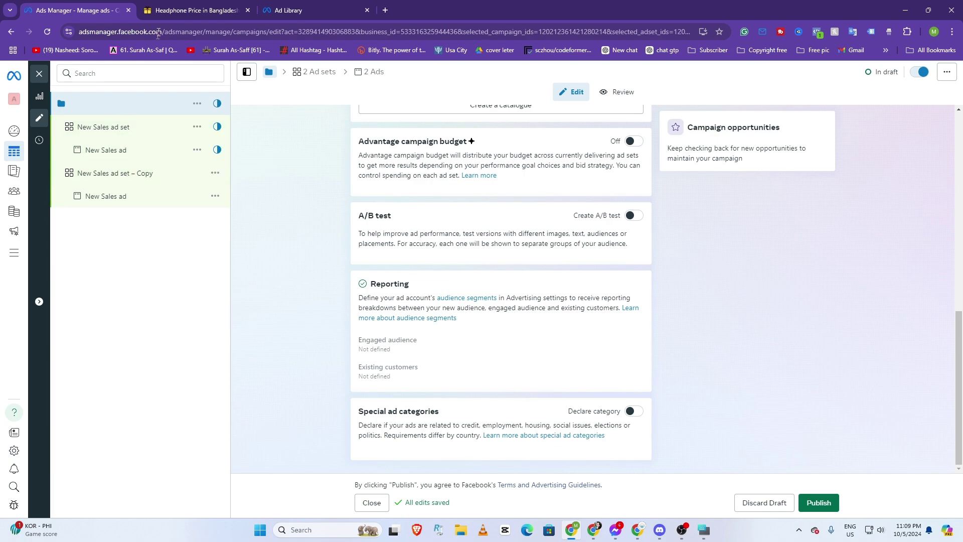
click(167, 15)
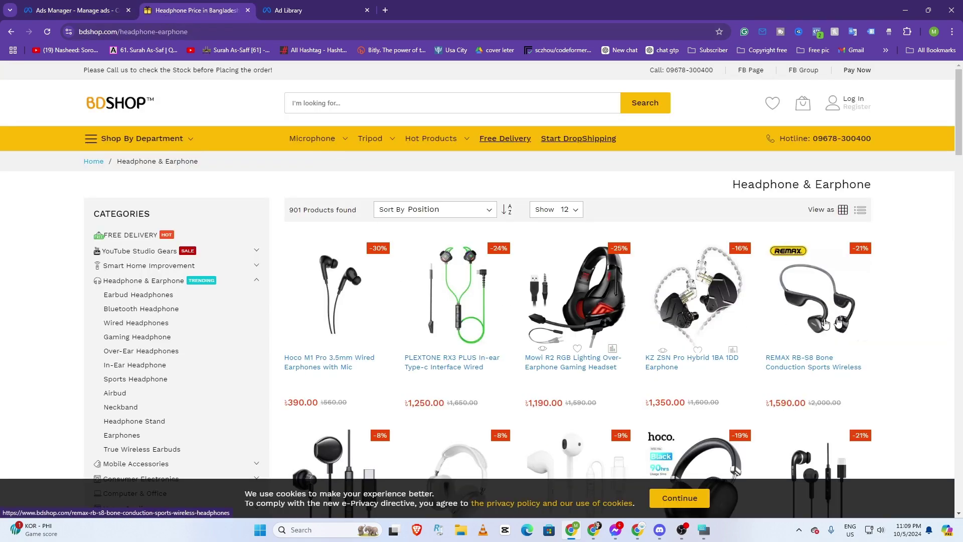
scroll(803, 321, down, 2)
scroll(707, 386, up, 1)
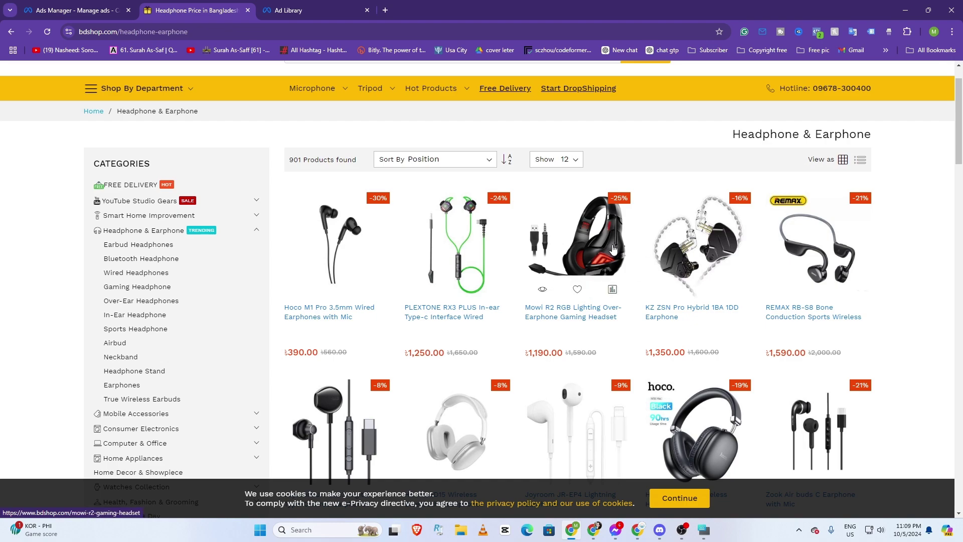
click(75, 10)
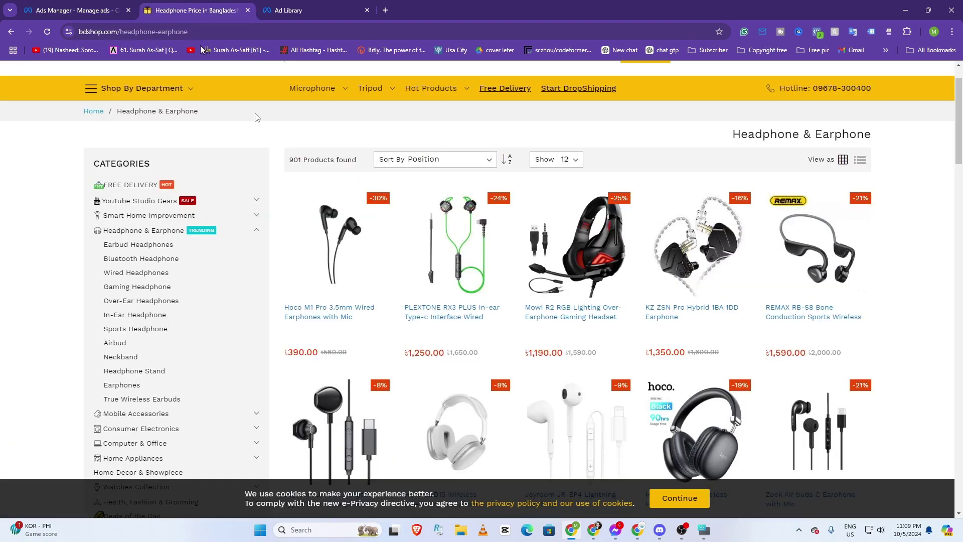
click(166, 7)
click(83, 13)
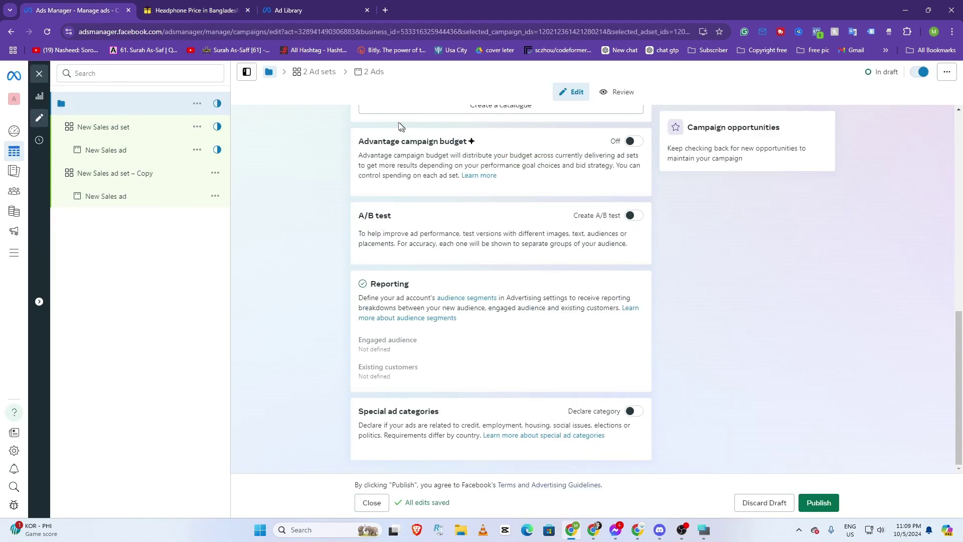
Name the campaign "New Sales campaign" using the suggested name
scroll(400, 126, up, 10)
click(398, 147)
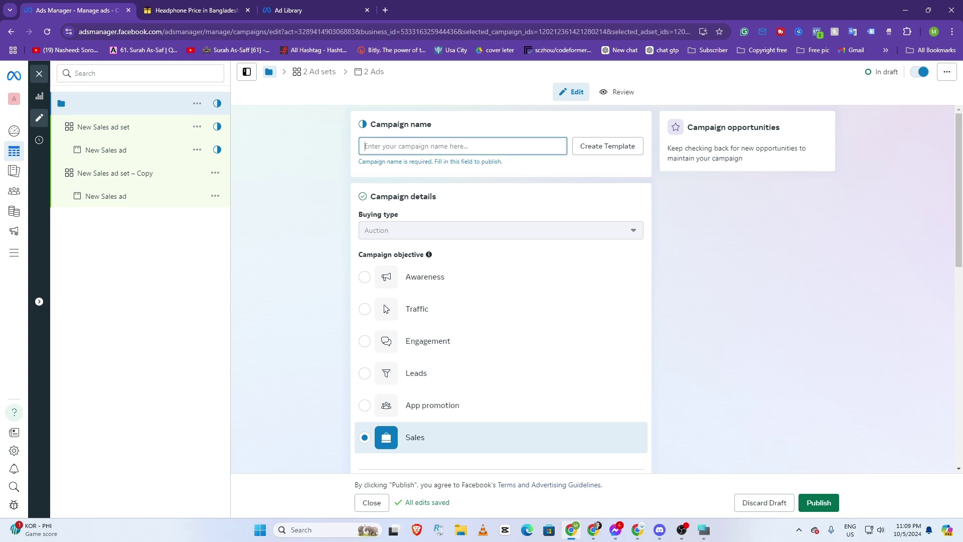
text(ca)
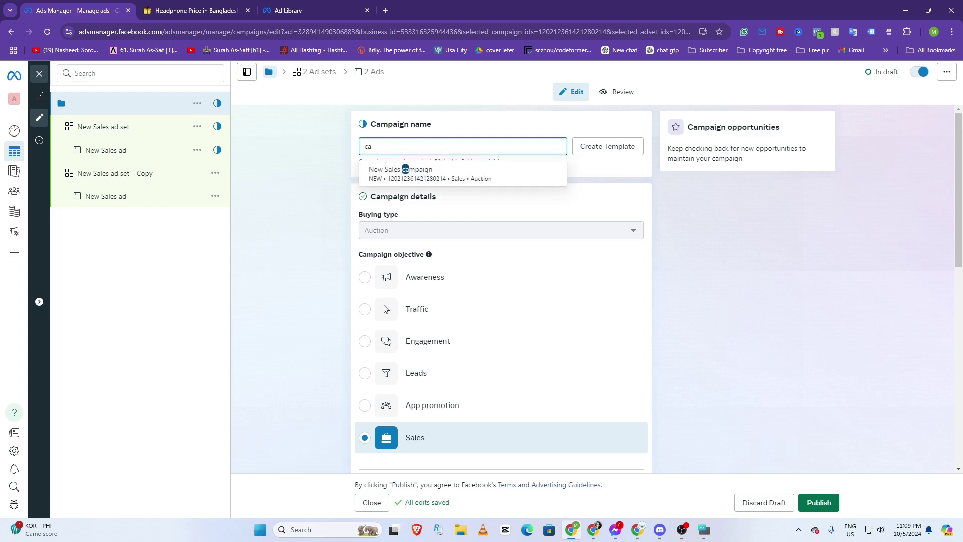
key(BackSpace)
key(BackSpace)
text(Ca)
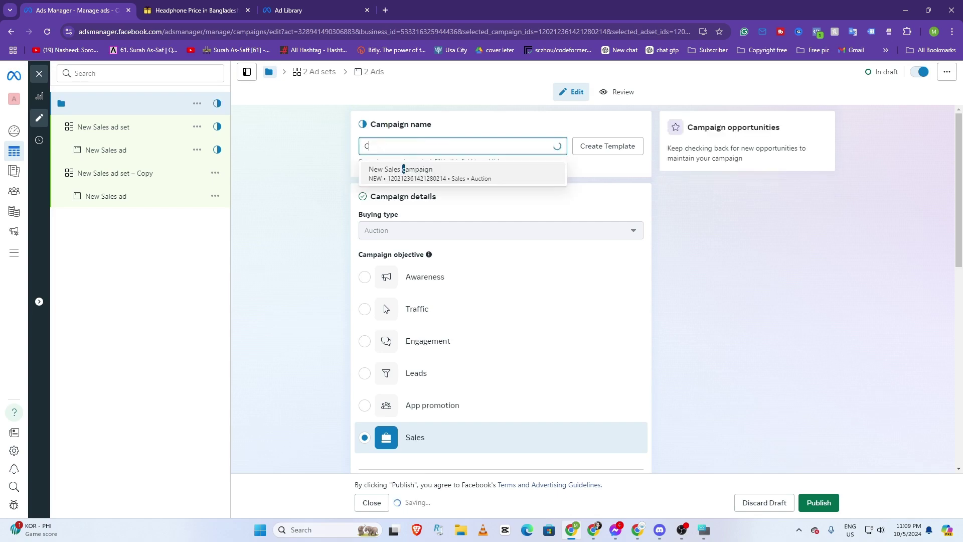
click(432, 174)
Turn on Advantage campaign budget and set a daily campaign budget of $10
scroll(404, 213, down, 5)
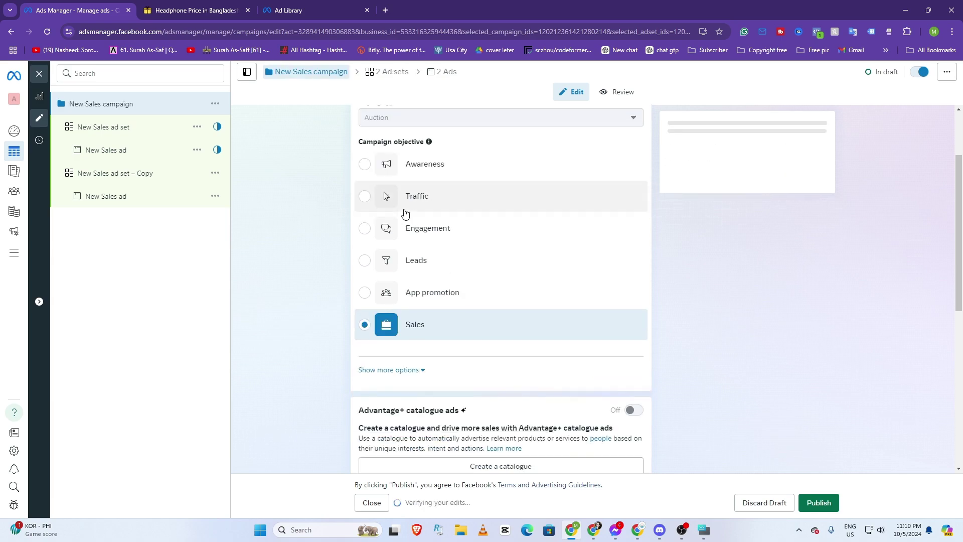
scroll(423, 260, down, 4)
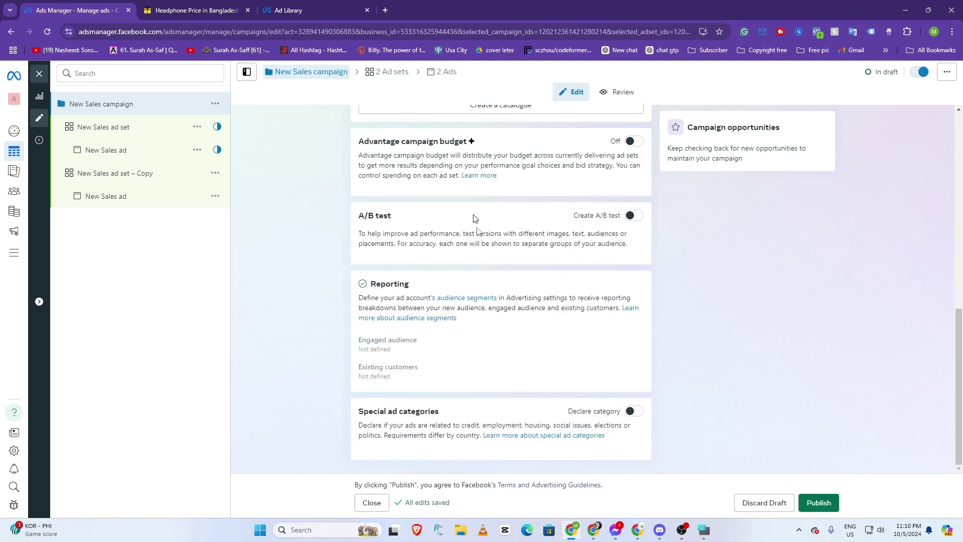
scroll(406, 256, up, 2)
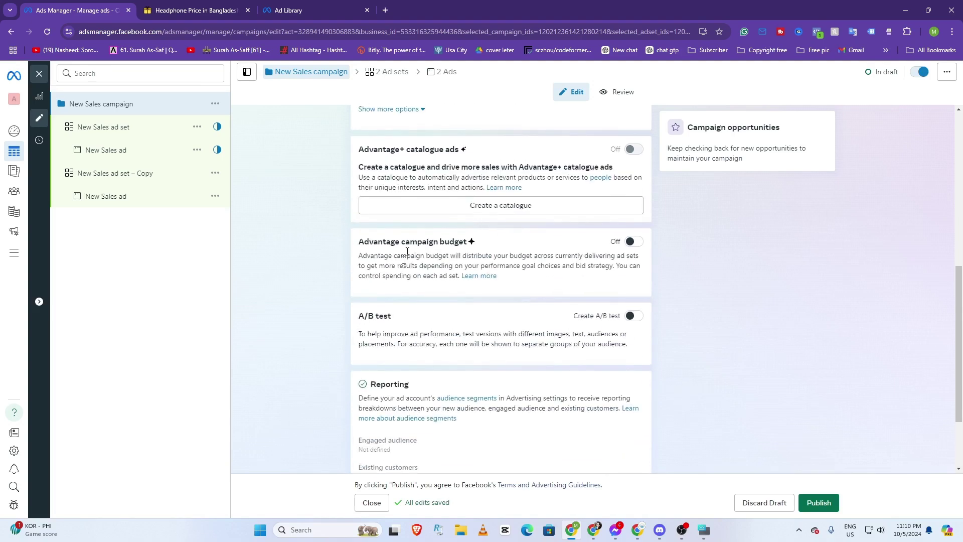
click(632, 246)
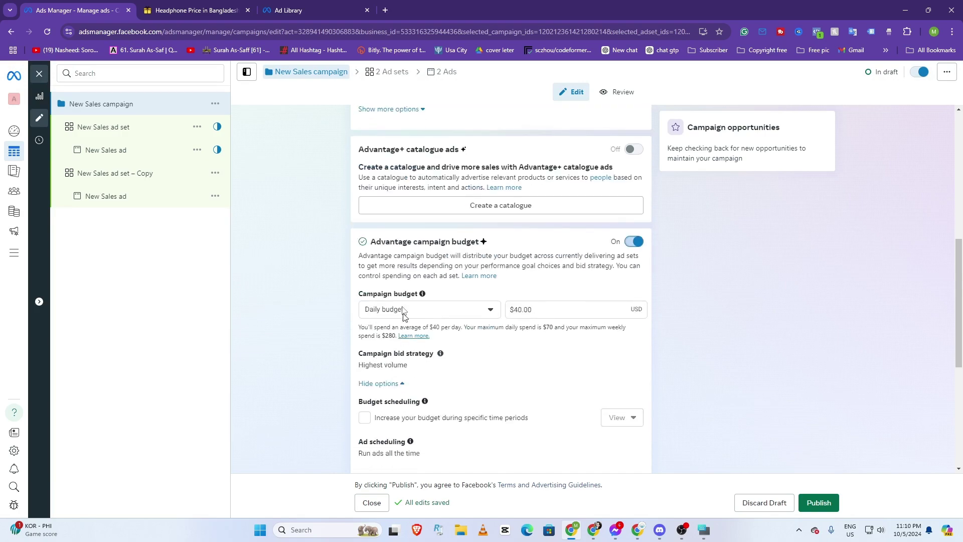
click(444, 308)
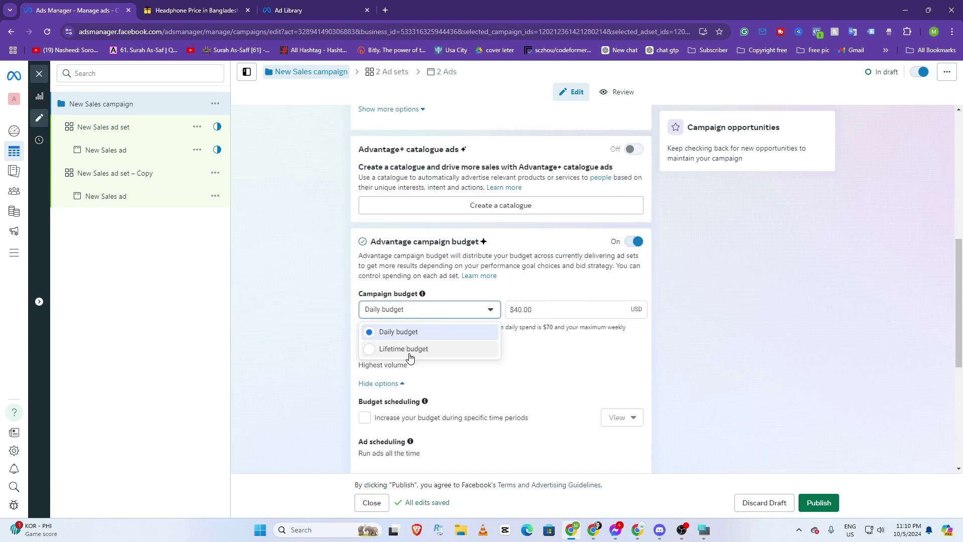
click(674, 386)
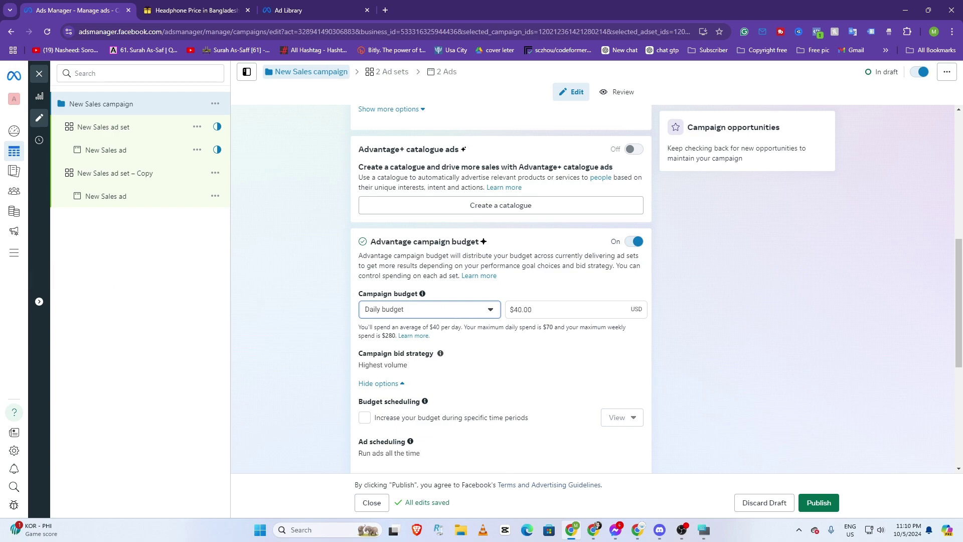
click(509, 309)
text(10)
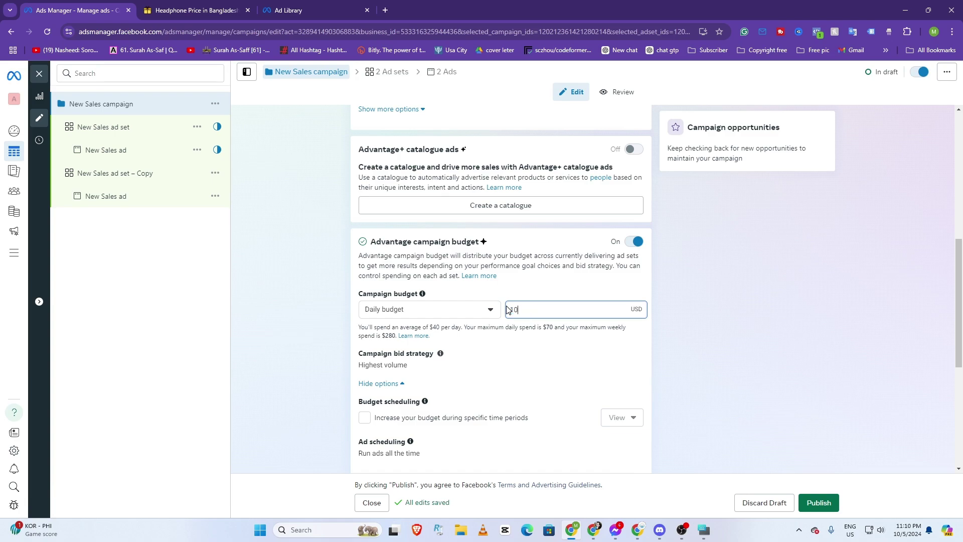
click(551, 338)
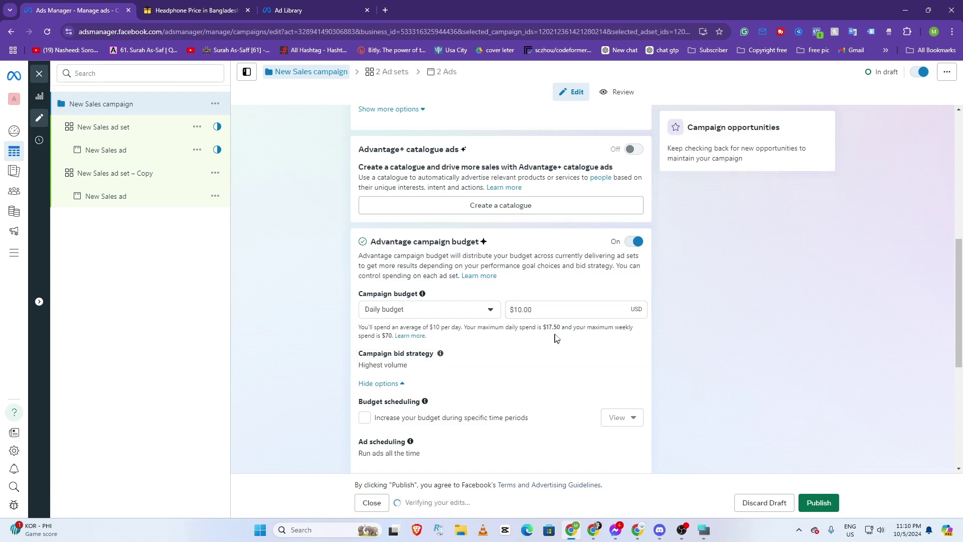
Switch the campaign budget to a lifetime budget and set it to $100
click(491, 317)
click(481, 348)
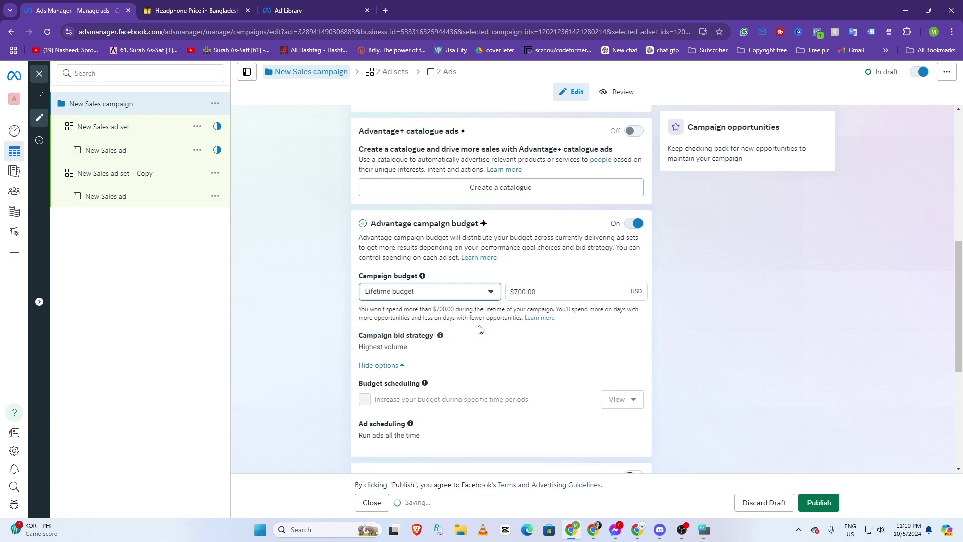
click(527, 292)
drag(536, 291, 514, 291)
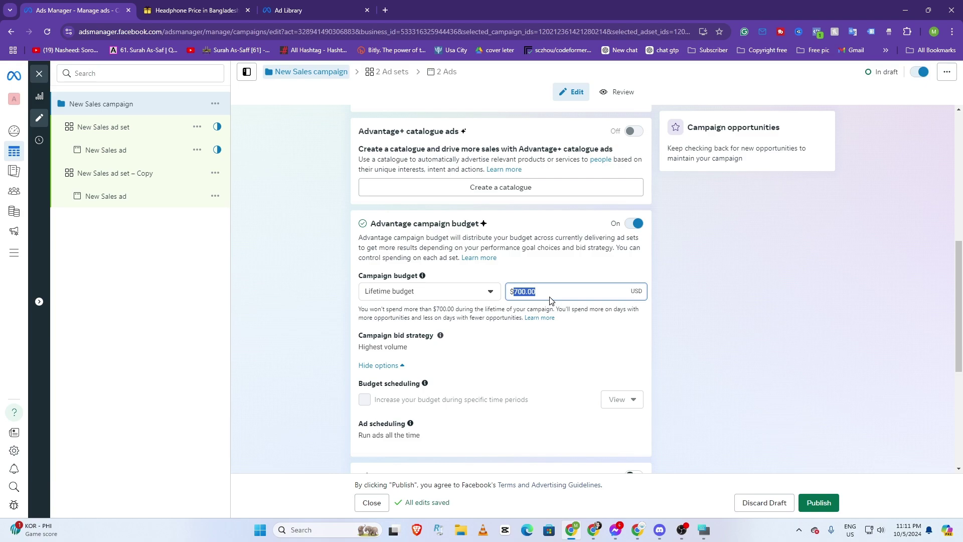
text(1)
click(533, 344)
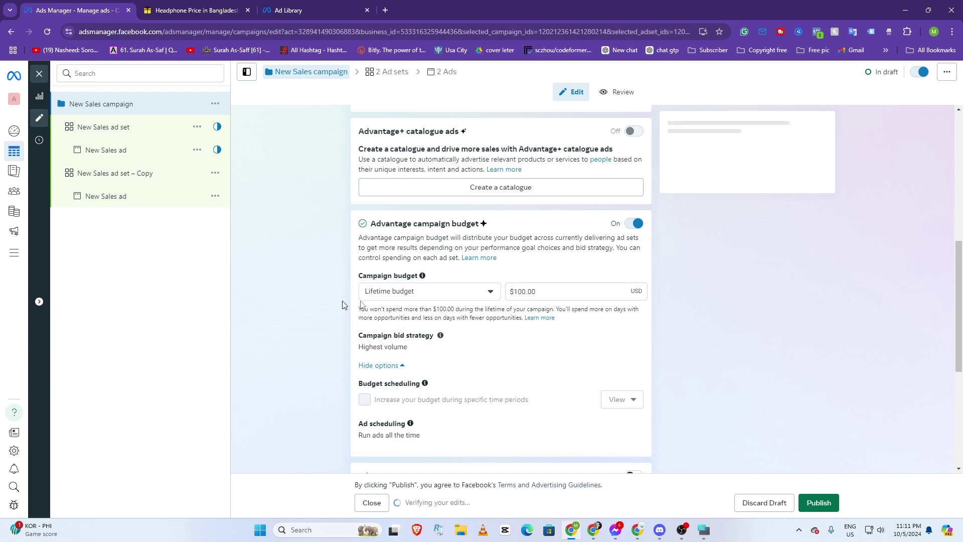
Review the daily and lifetime budget choices and the available campaign bid strategies, keeping Lifetime budget and Highest volume
click(460, 296)
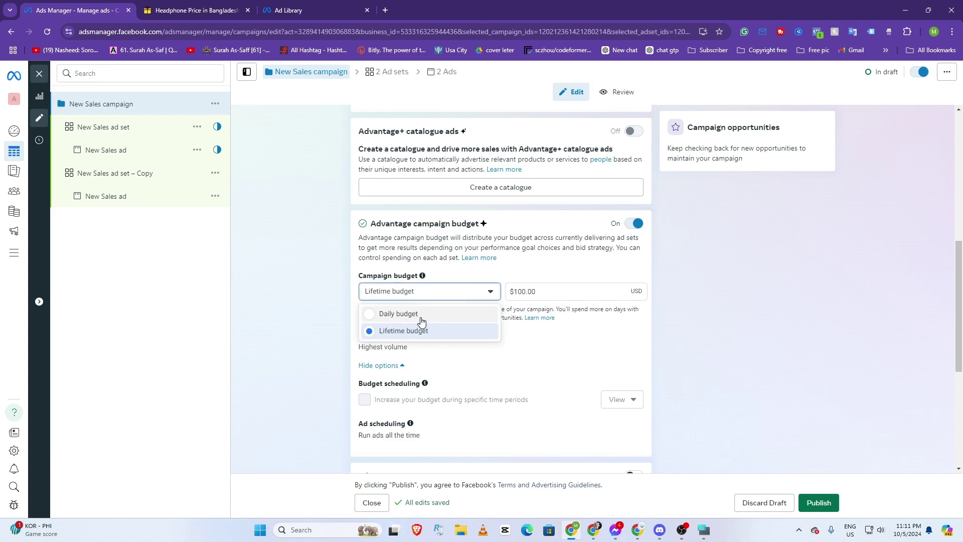
click(542, 329)
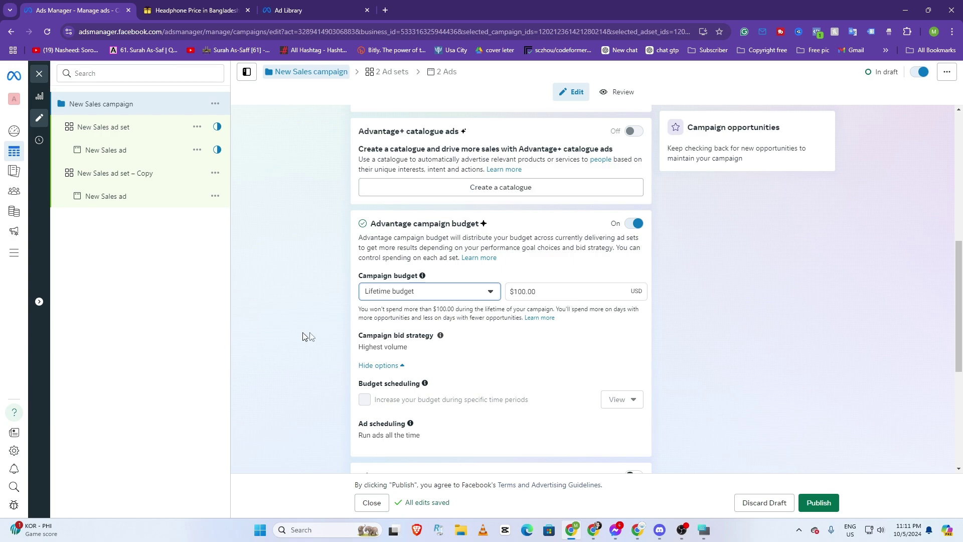
drag(536, 292, 508, 292)
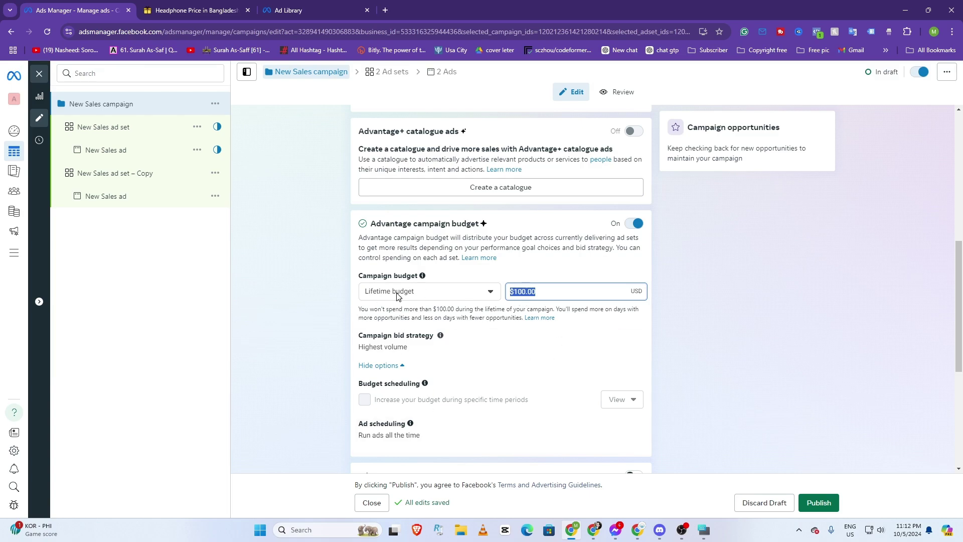
click(428, 296)
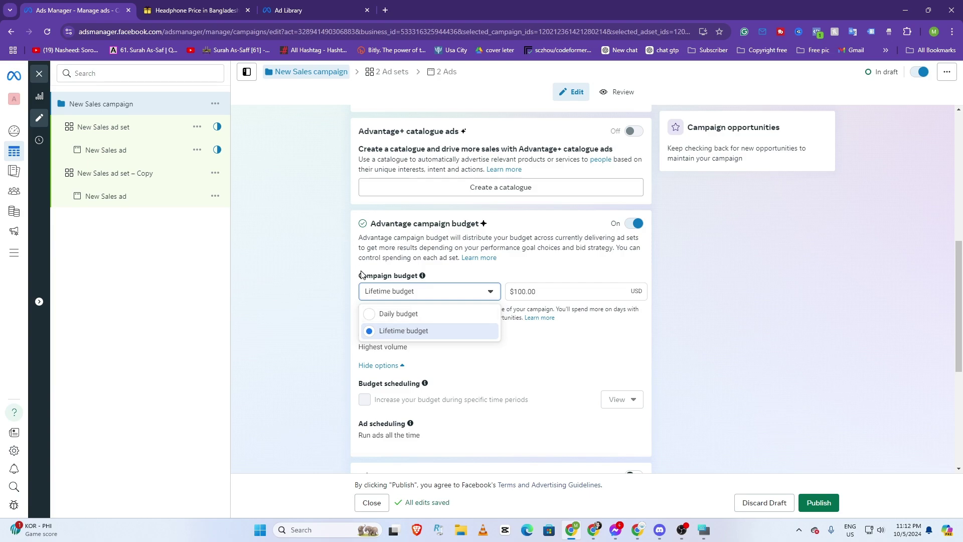
click(436, 258)
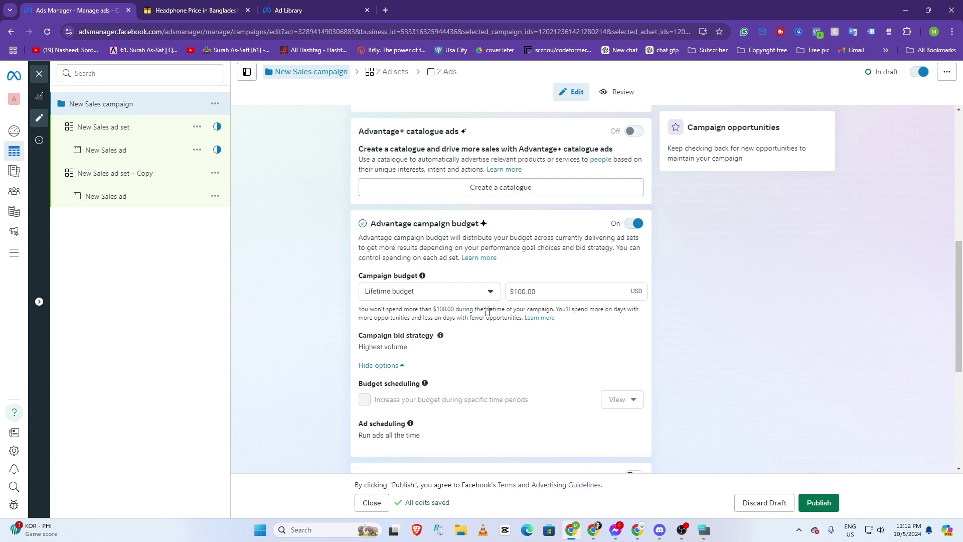
scroll(488, 311, down, 2)
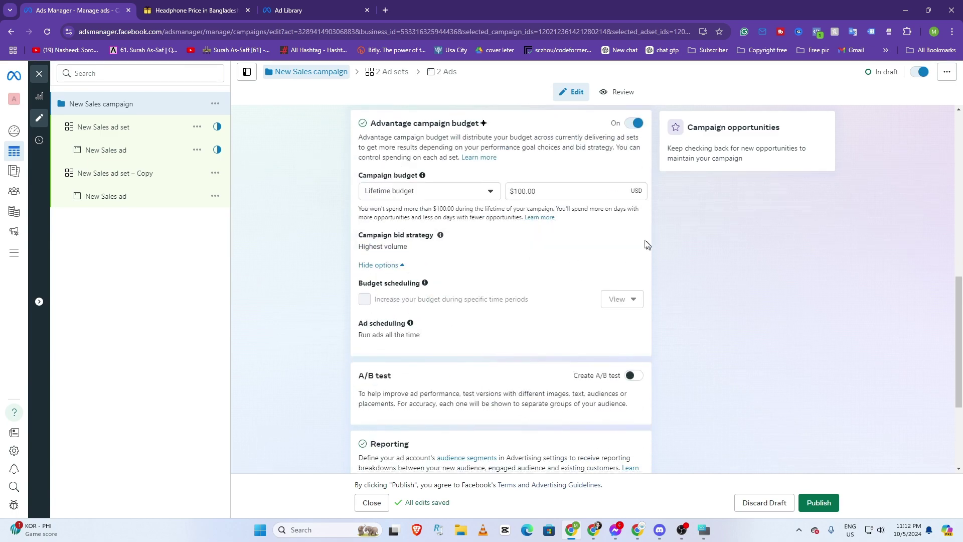
click(636, 237)
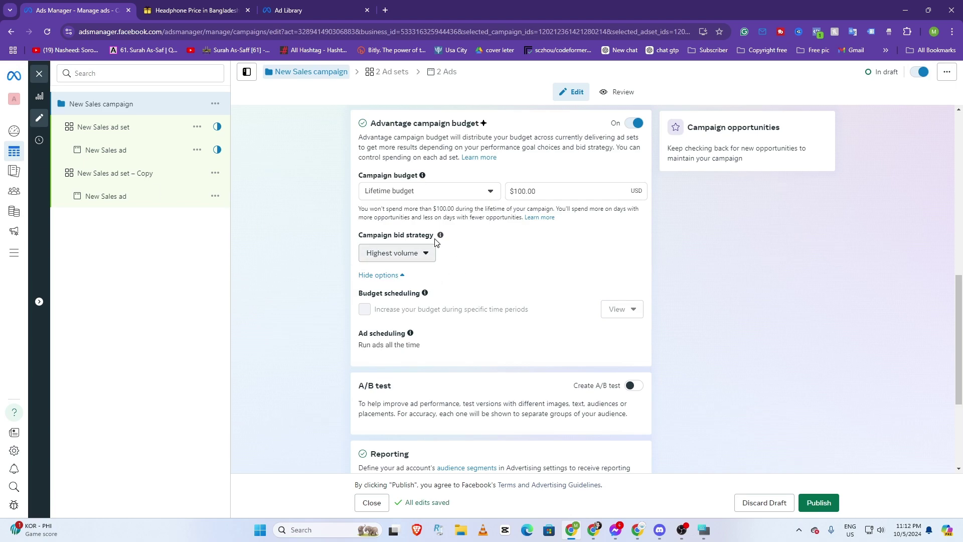
scroll(435, 243, up, 2)
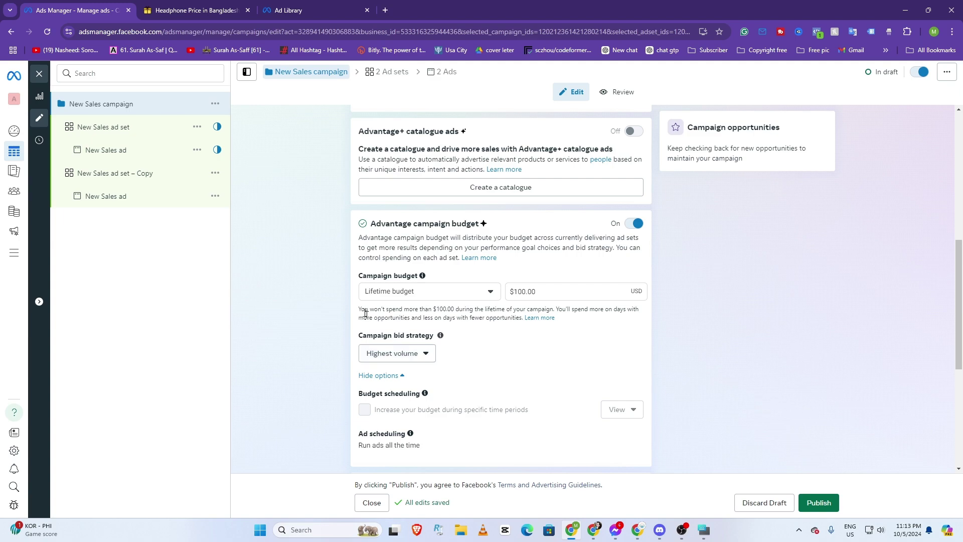
click(397, 359)
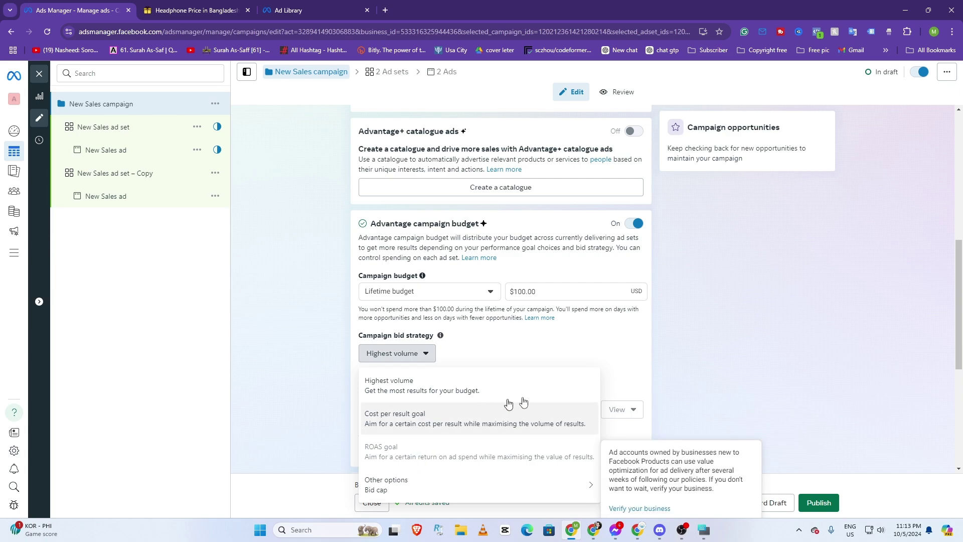
click(477, 356)
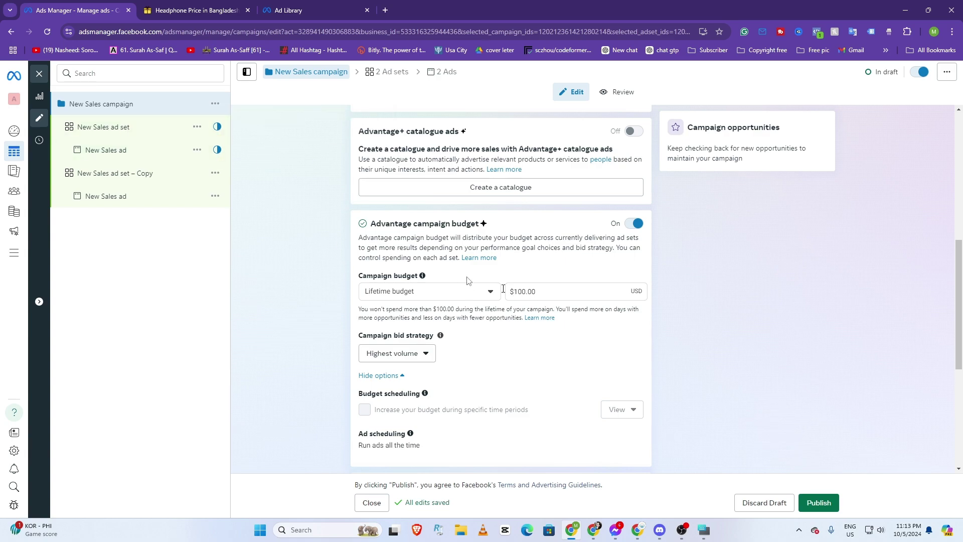
Open the original New Sales ad set and examine its Budget & schedule section under the campaign-level budget
mouse_move(15, 529)
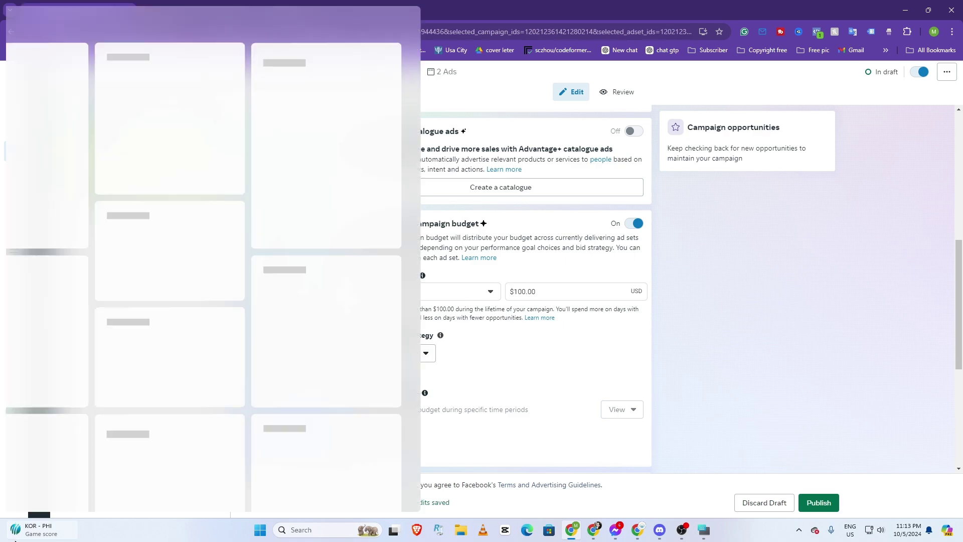
scroll(459, 400, down, 5)
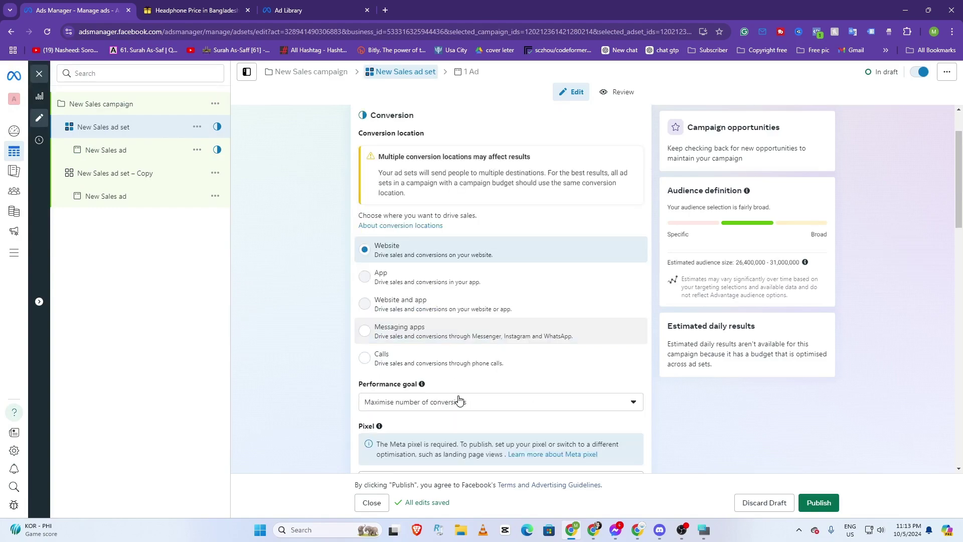
scroll(459, 400, down, 10)
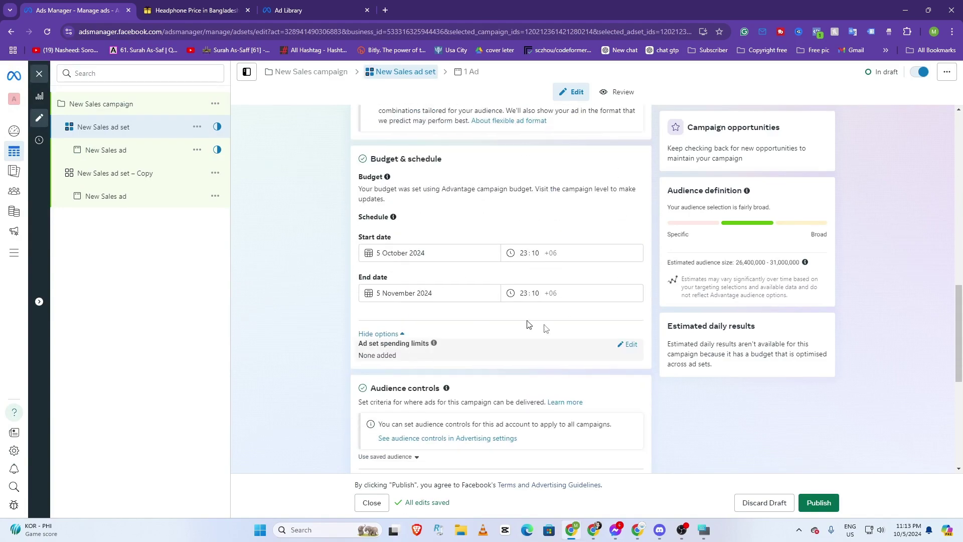
scroll(344, 281, up, 3)
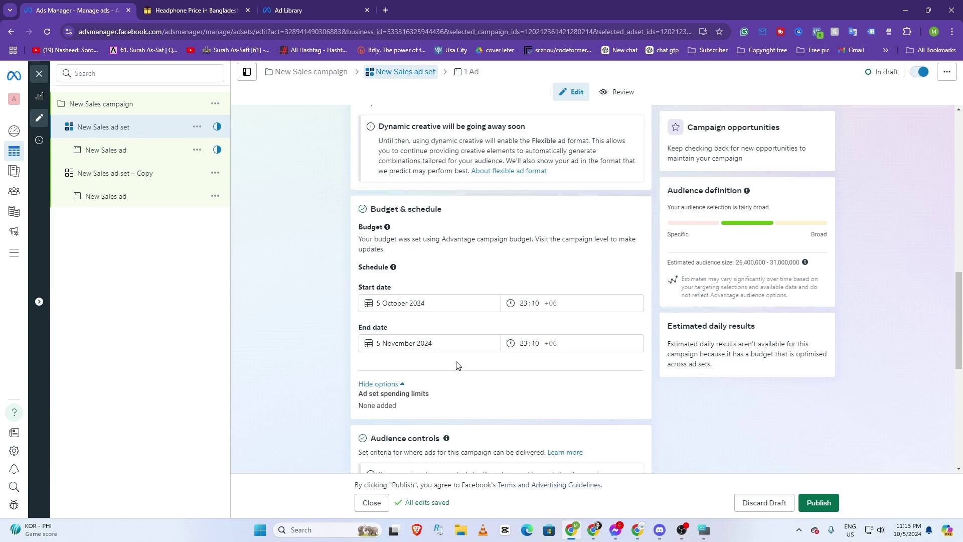
scroll(457, 356, down, 2)
scroll(451, 348, up, 2)
Return to the New Sales campaign settings and turn off Advantage campaign budget
click(124, 114)
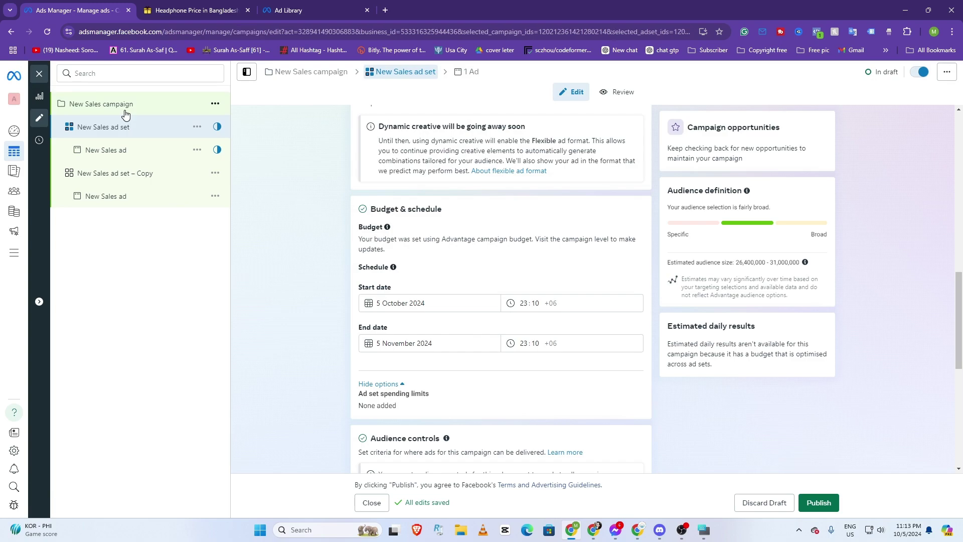
scroll(417, 296, down, 10)
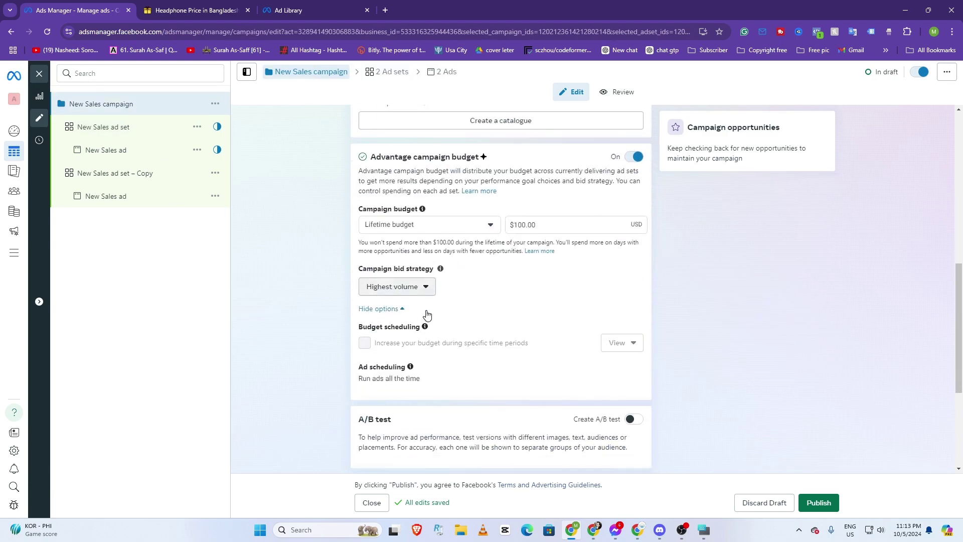
scroll(610, 366, up, 4)
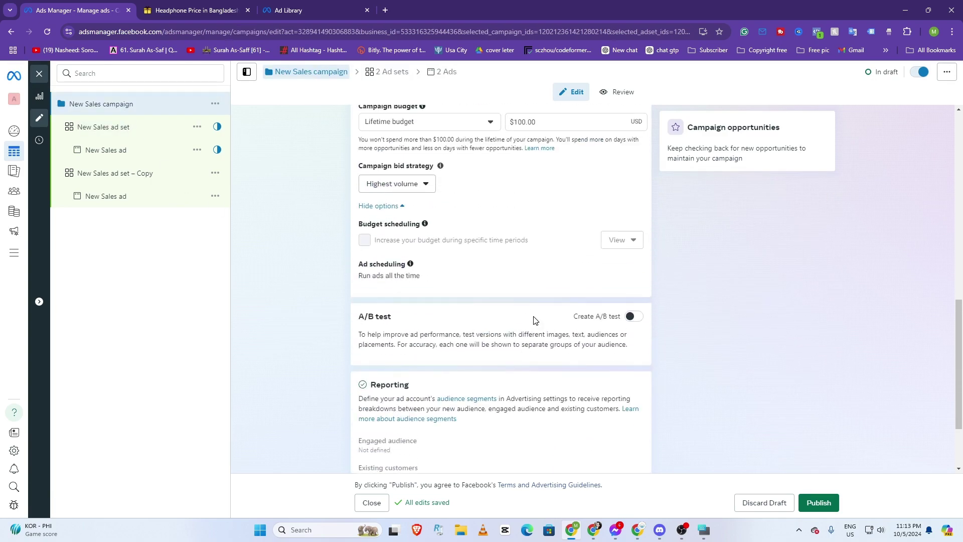
click(635, 154)
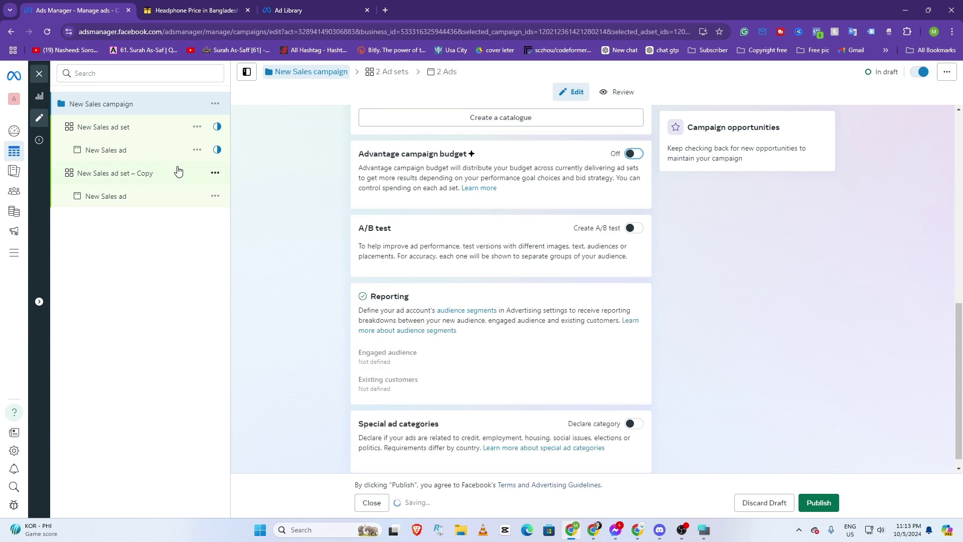
Check the budget and schedule fields in the original New Sales ad set, and return to the campaign settings
click(135, 128)
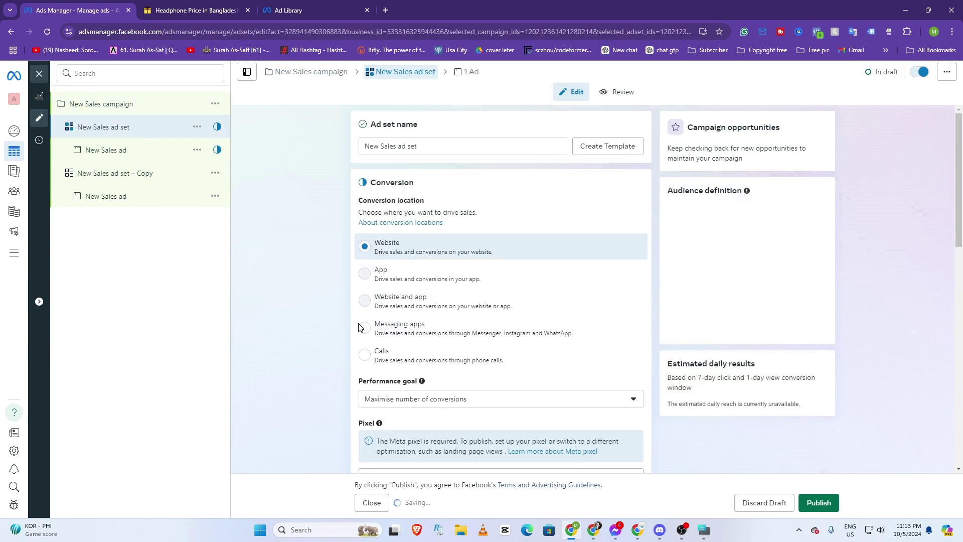
scroll(386, 348, down, 15)
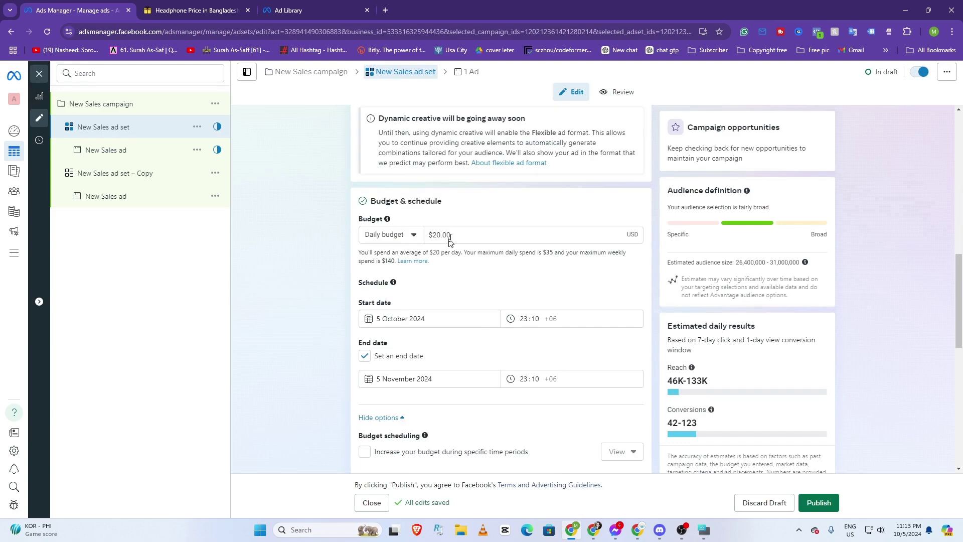
click(164, 114)
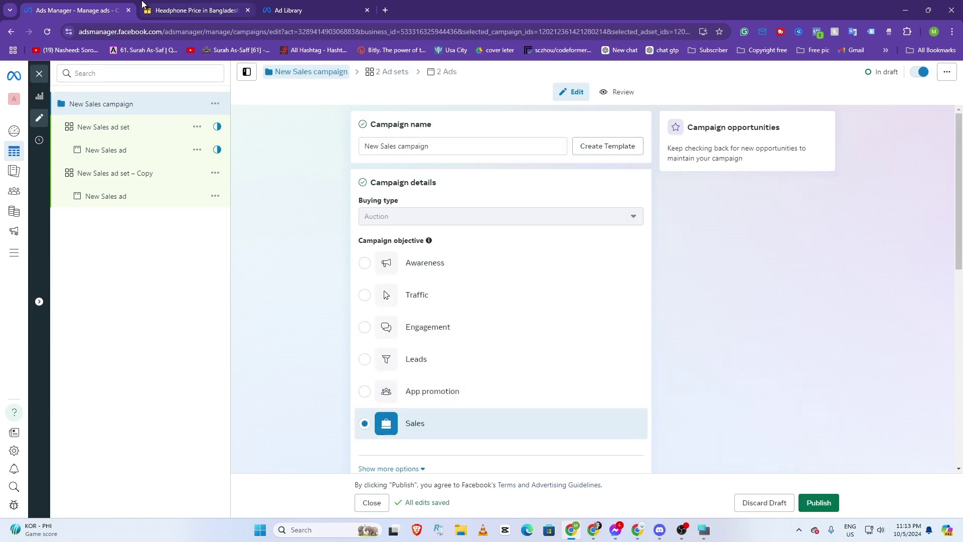
Compare the New Sales campaign structure with the bdshop.com headphone listings and the campaign budget diagram in the Google Docs class notes
click(182, 12)
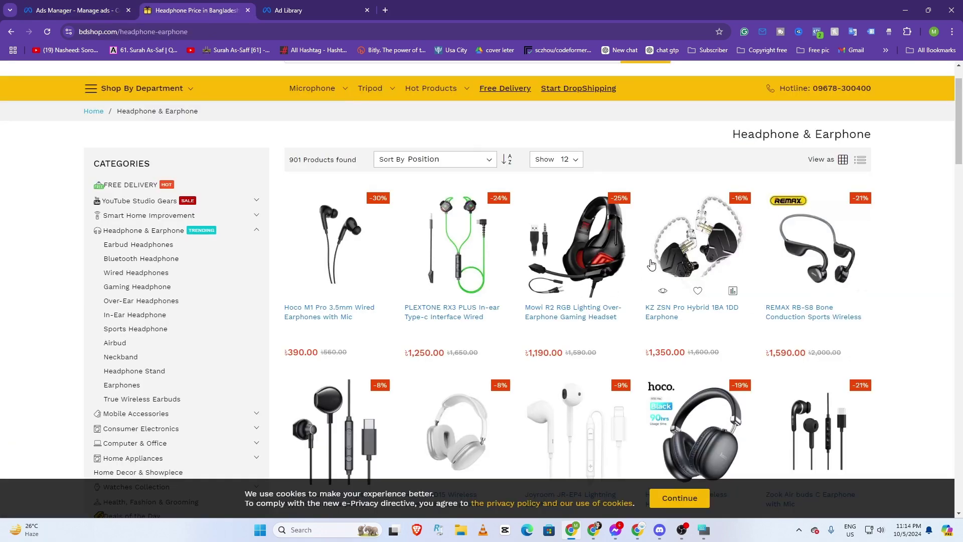
click(75, 10)
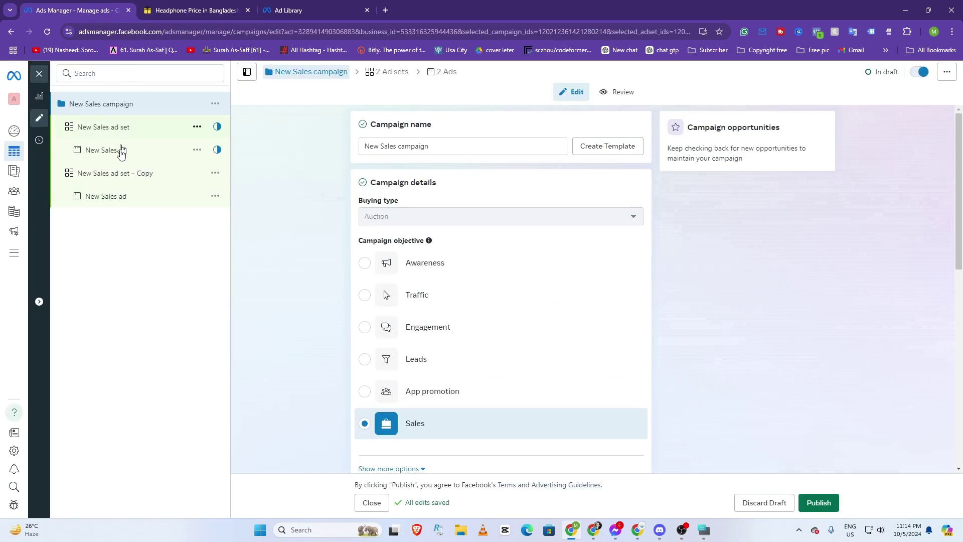
click(638, 530)
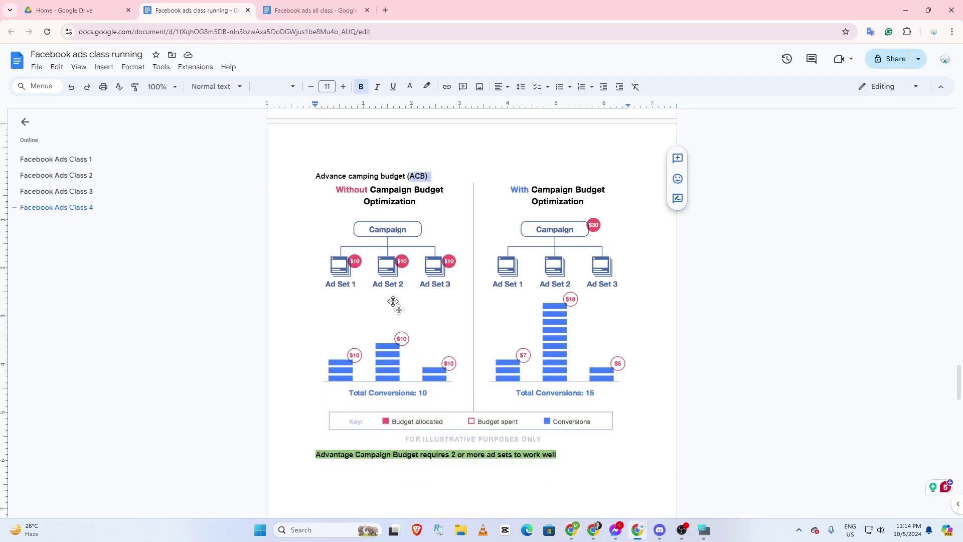
click(572, 530)
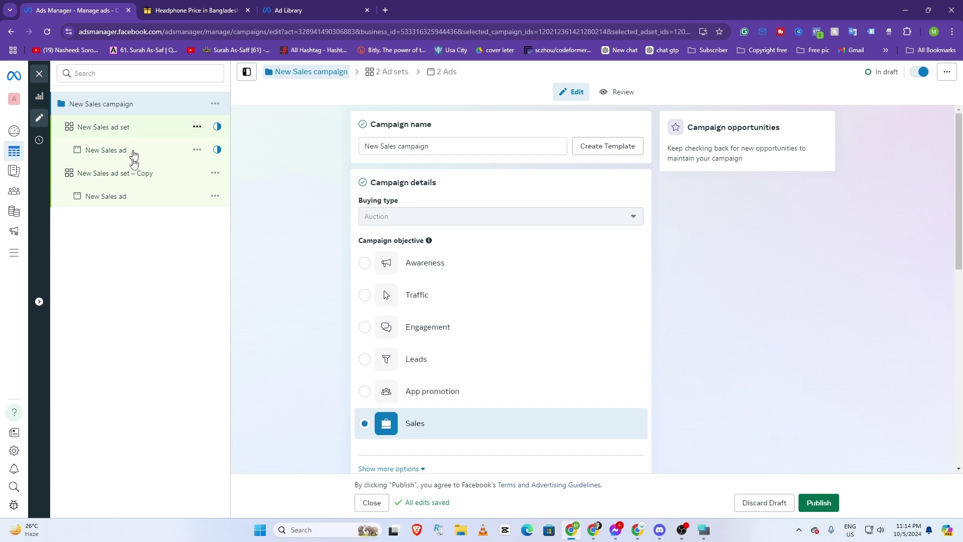
click(196, 10)
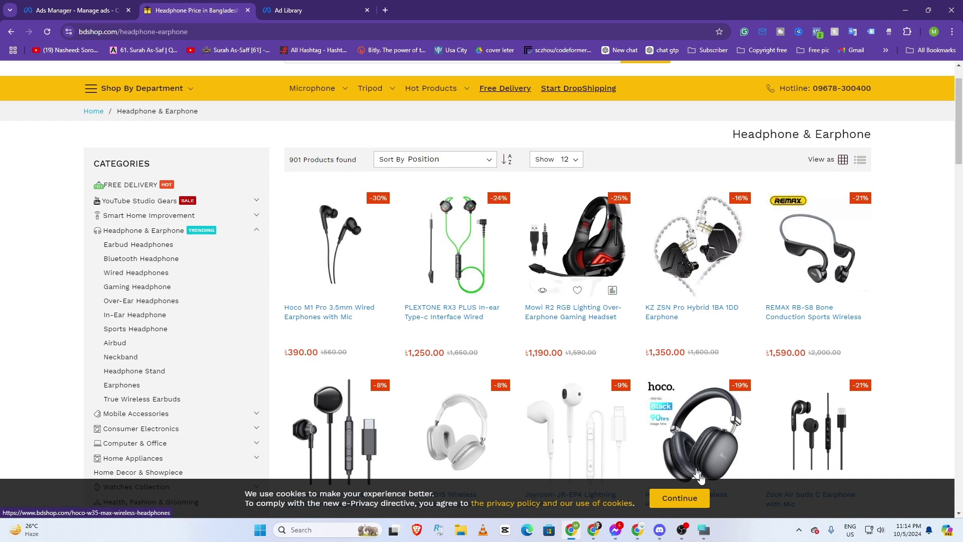
click(638, 530)
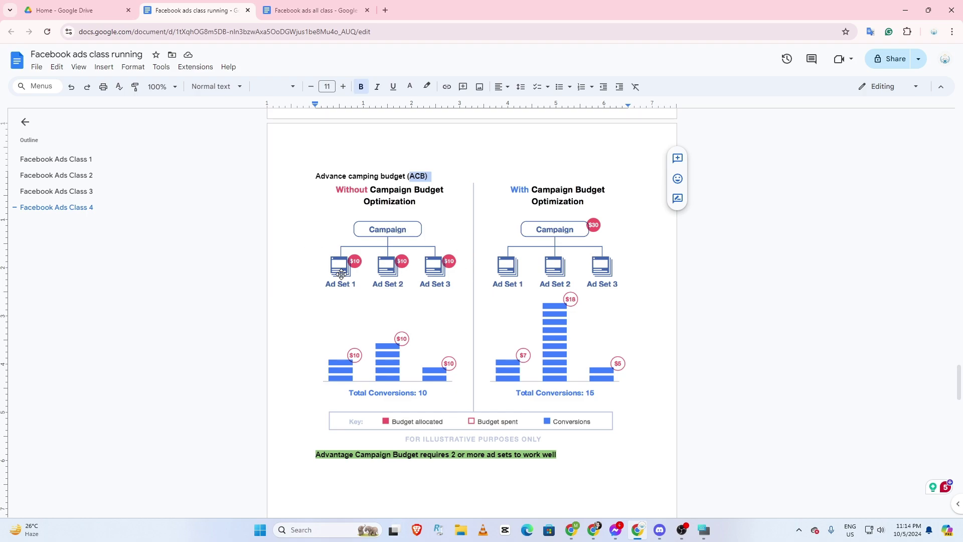
click(569, 534)
click(75, 10)
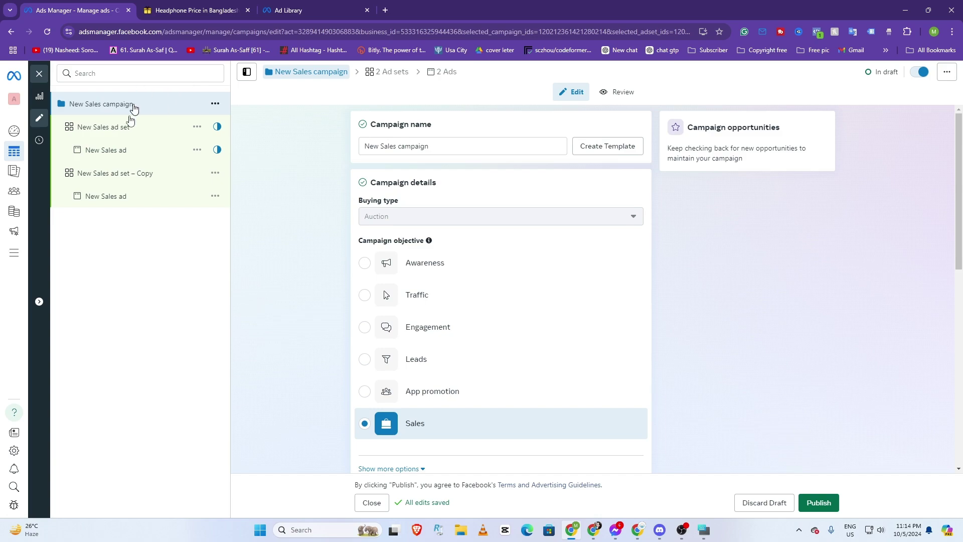
Open the original New Sales ad set and compare it with the headphone listings and the class document's campaign budget diagram
click(85, 129)
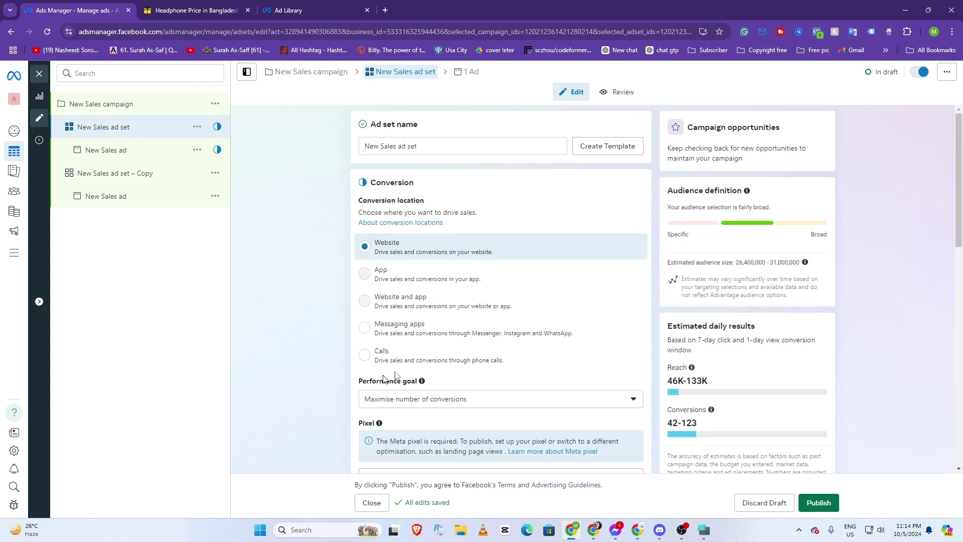
click(195, 10)
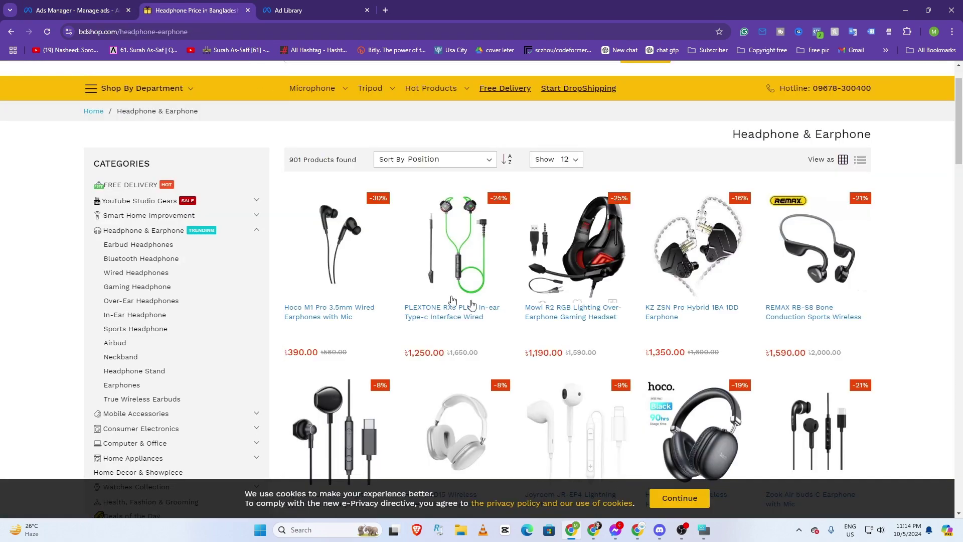
click(53, 9)
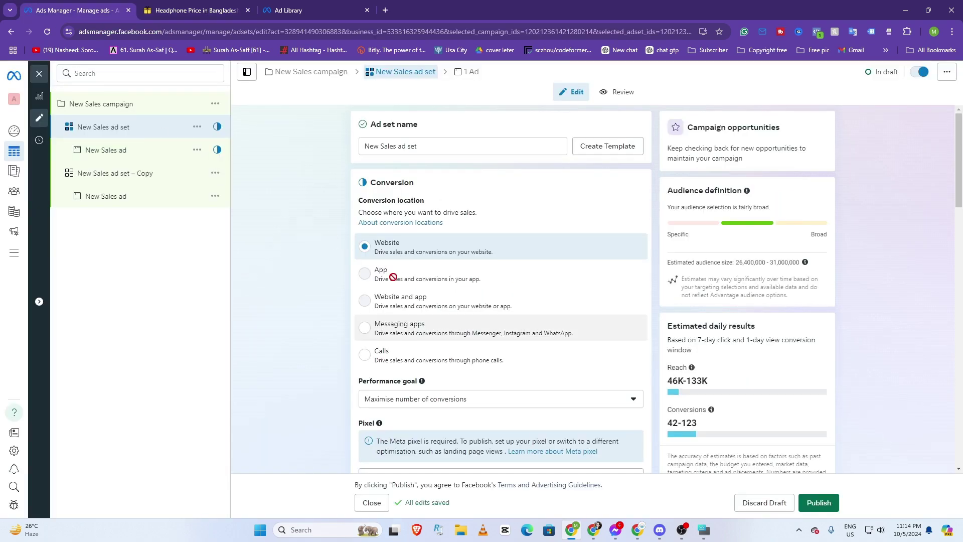
click(638, 529)
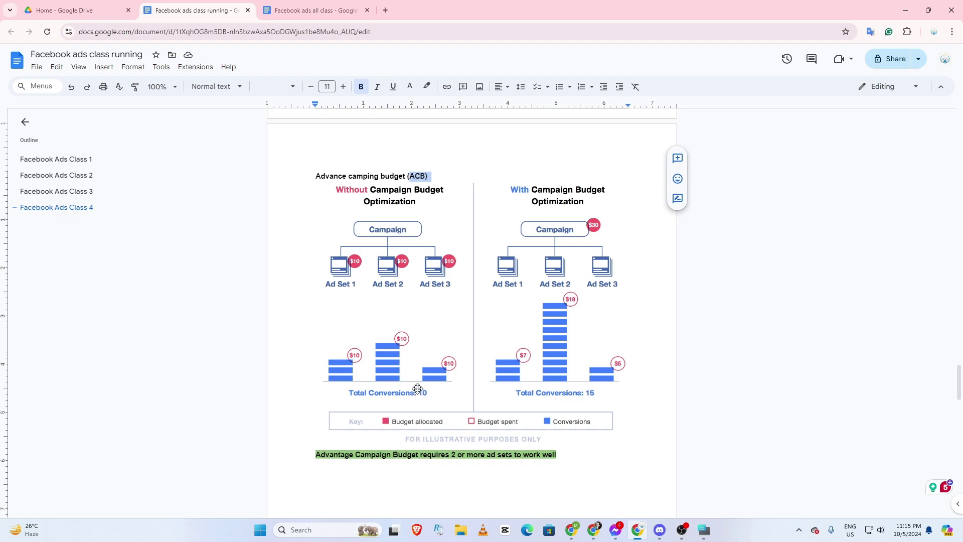
click(574, 531)
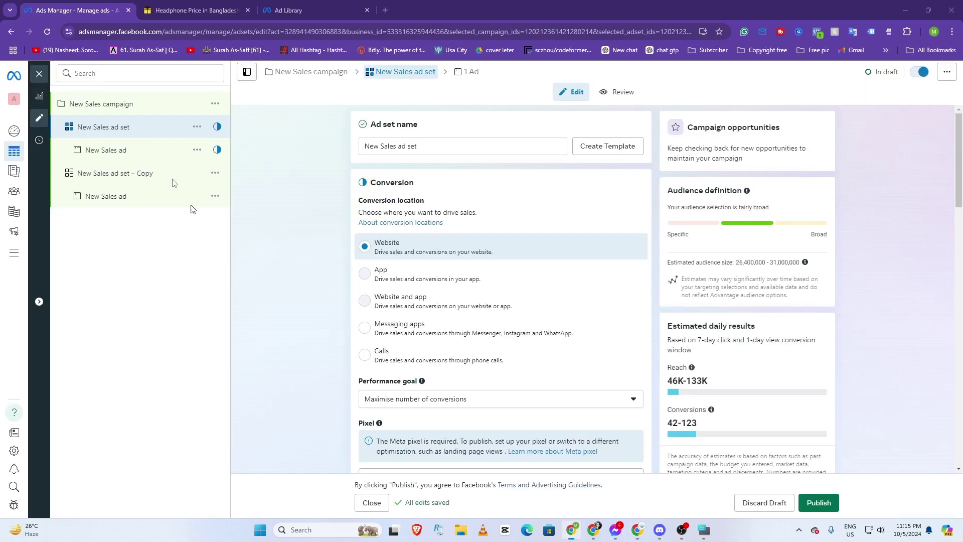
Turn on Advantage campaign budget for the New Sales campaign and set its daily budget to $30.00
click(107, 106)
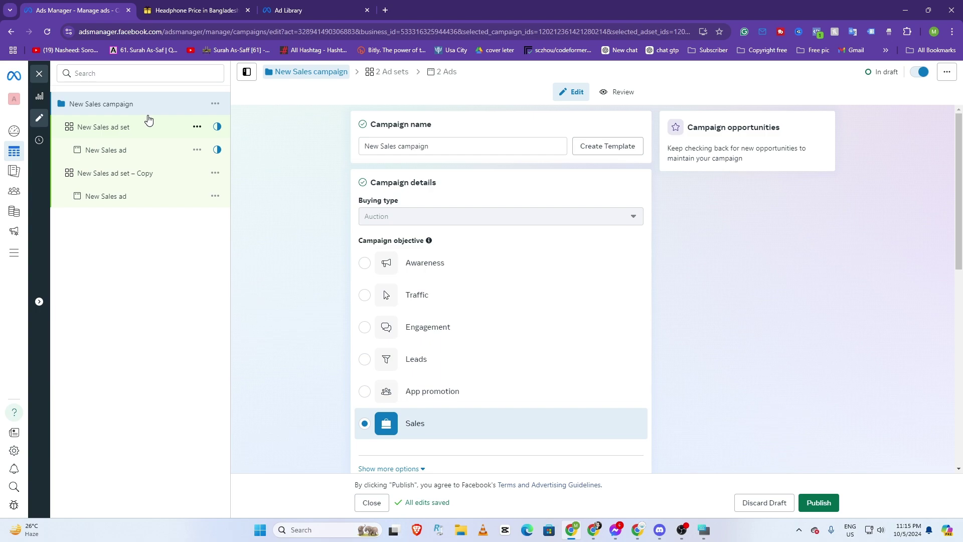
scroll(507, 336, down, 8)
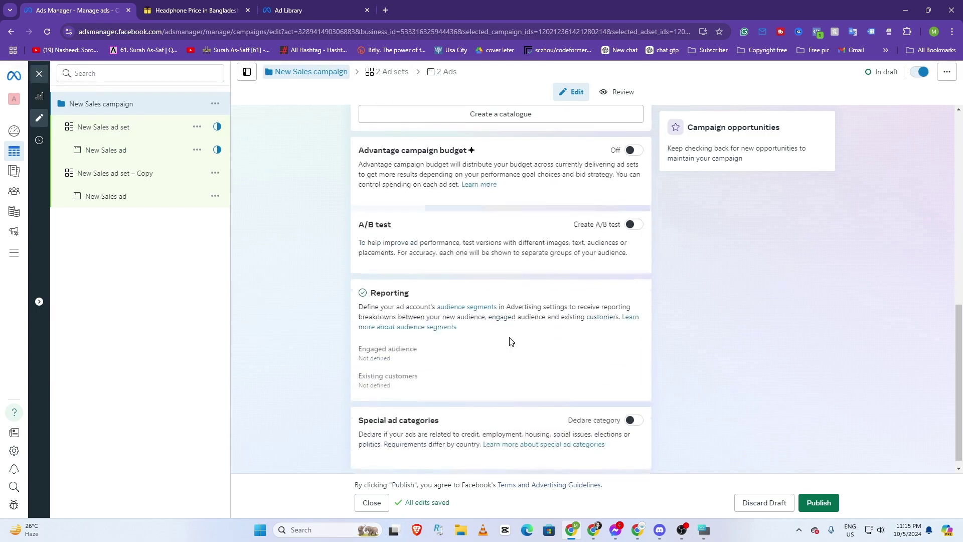
click(634, 141)
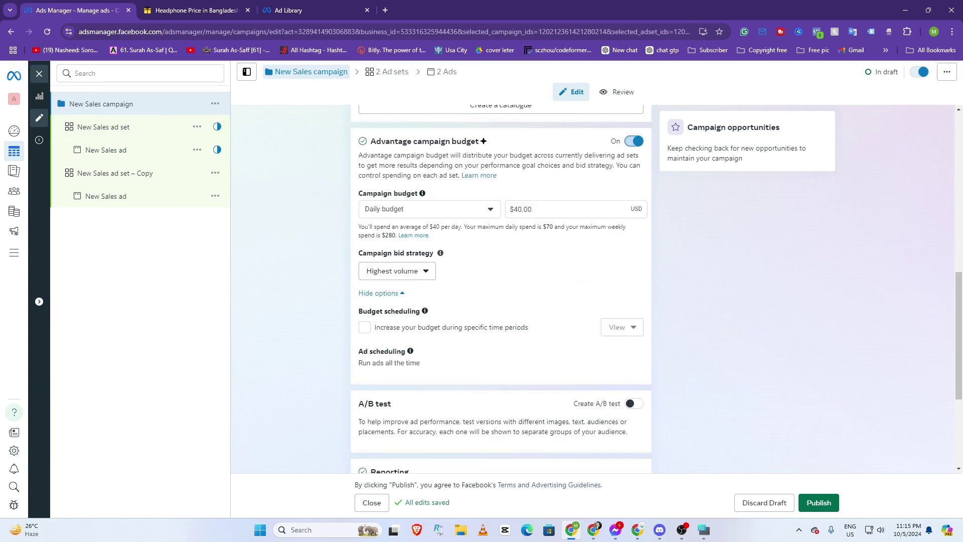
mouse_move(422, 194)
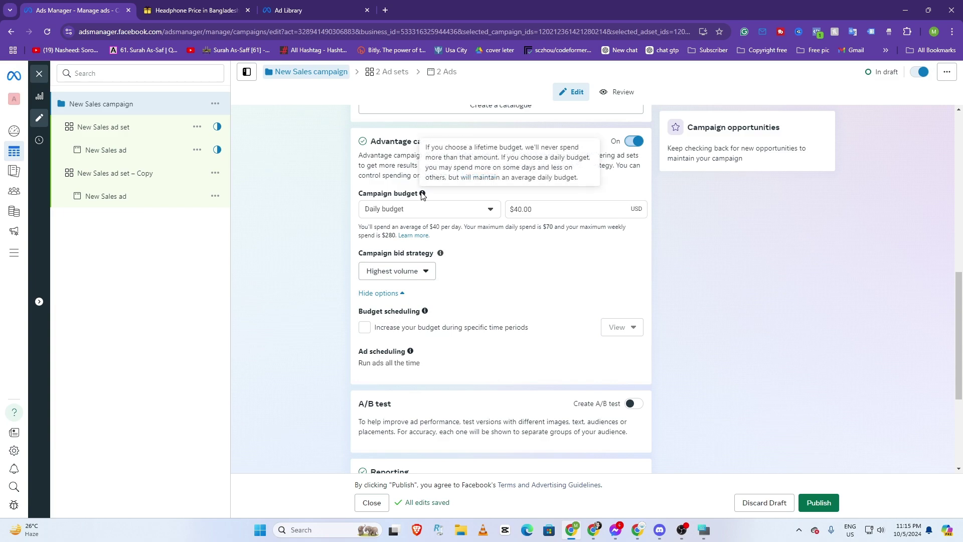
click(520, 209)
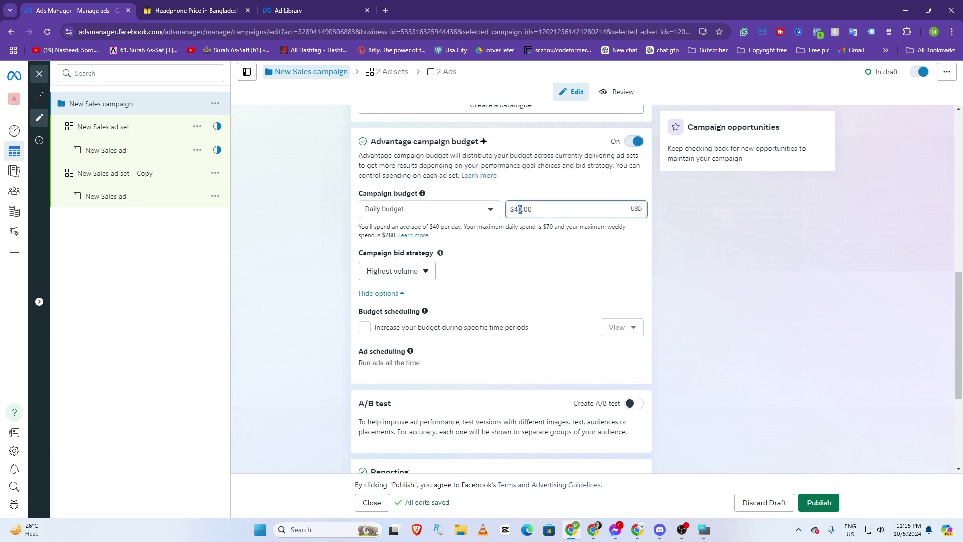
drag(535, 205, 501, 207)
text(30)
click(479, 278)
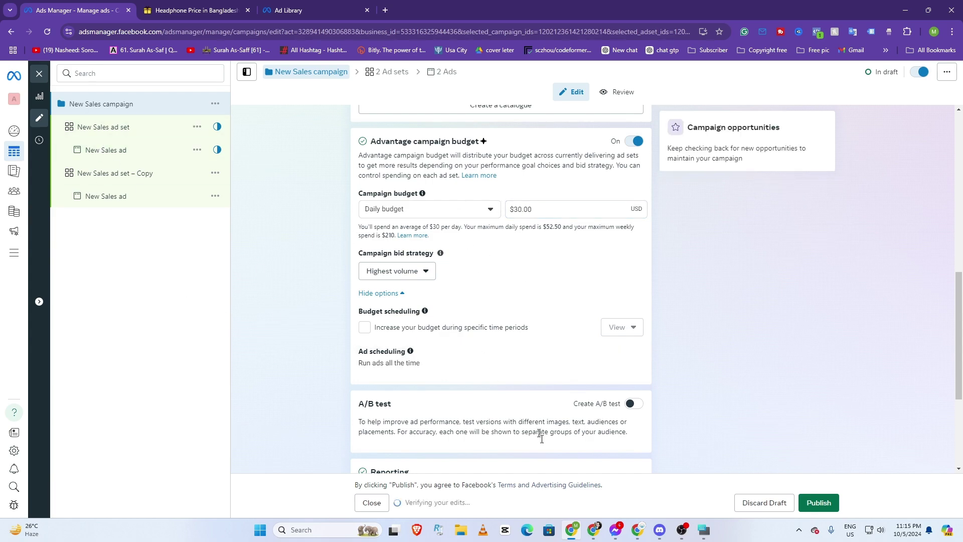
Switch to the Google Docs class notes, dismiss the notification, study the campaign budget optimization diagram, and return to Ads Manager's campaign settings
click(638, 530)
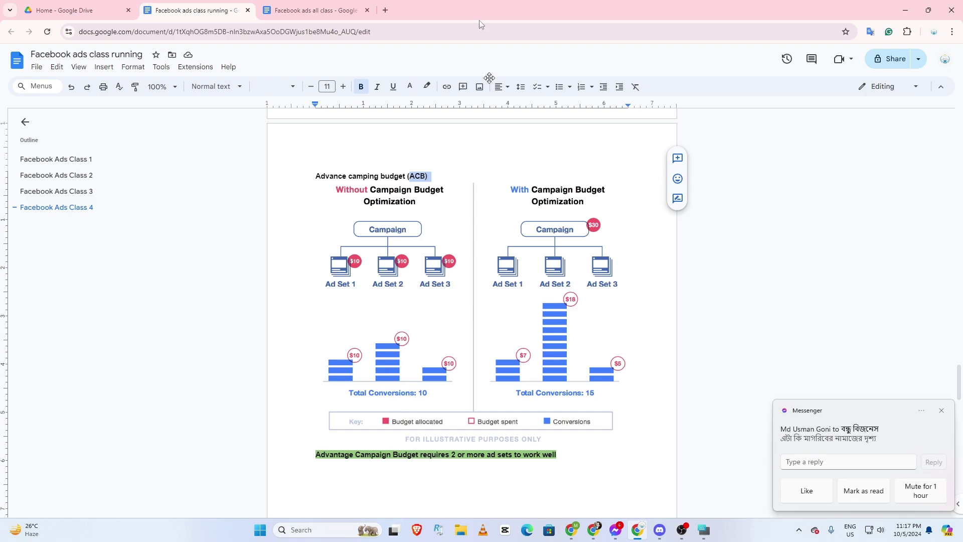
click(942, 411)
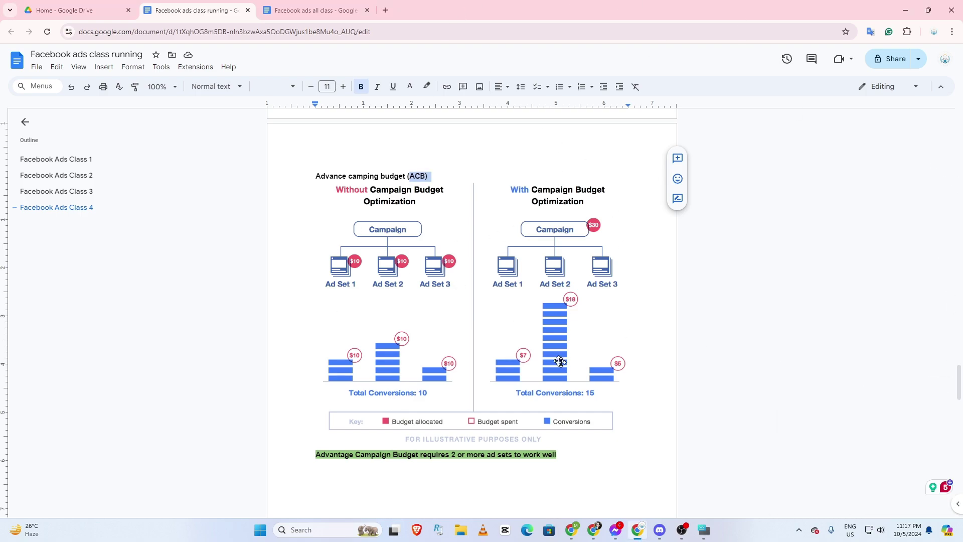
click(578, 536)
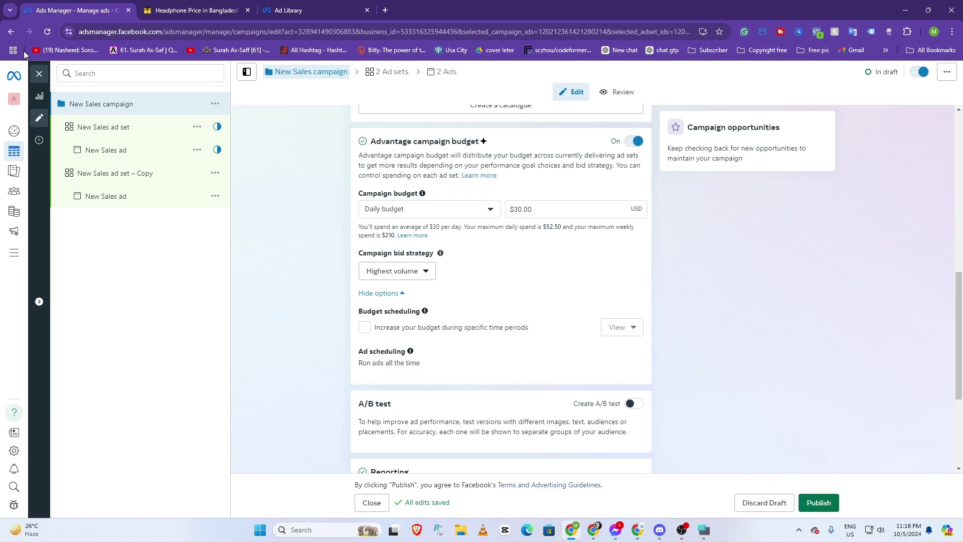
scroll(609, 377, down, 3)
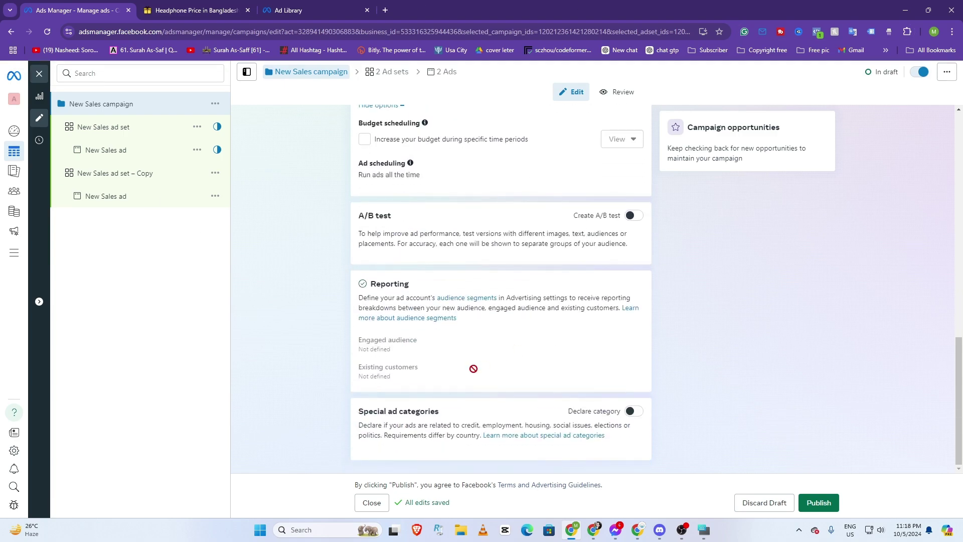
Switch to the Google Docs class notes and view the Bidding Strategies in Meta section
click(637, 530)
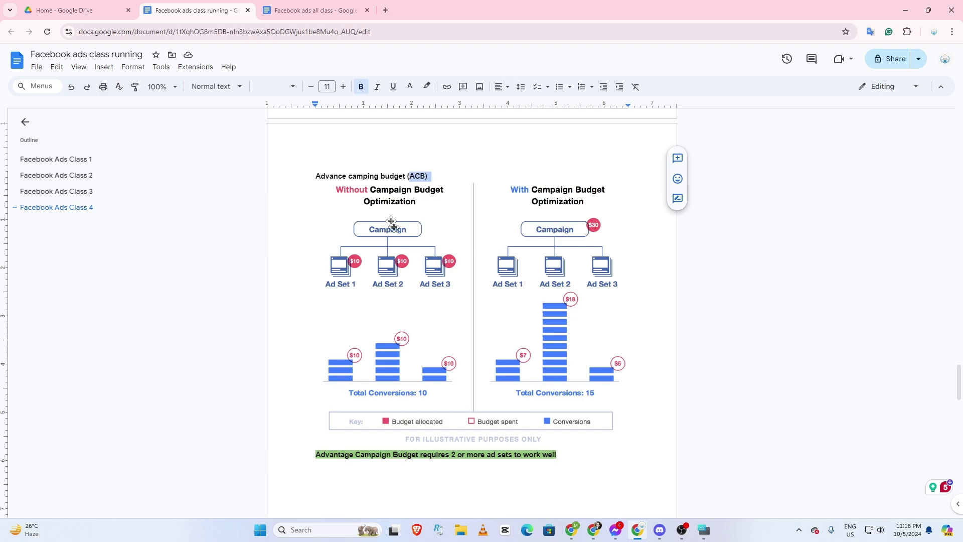
scroll(523, 467, down, 4)
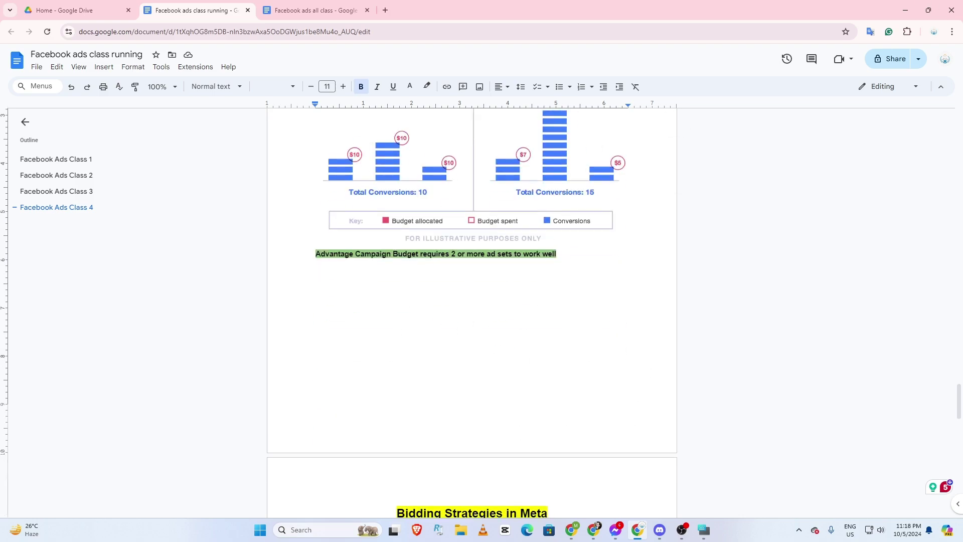
scroll(410, 200, down, 7)
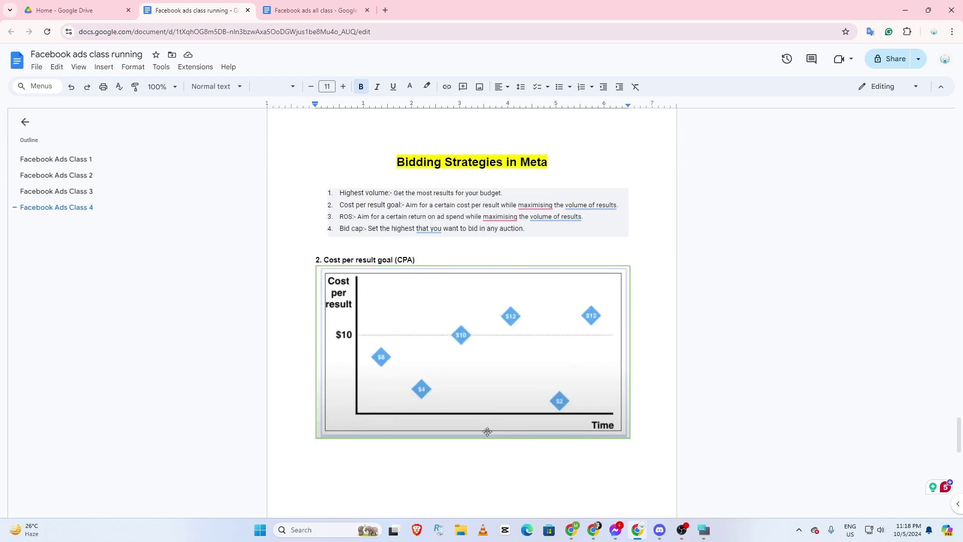
Switch back to Ads Manager and review the campaign bid strategy options, including ROAS goal and Bid cap, keeping Highest volume
click(571, 530)
scroll(451, 312, up, 5)
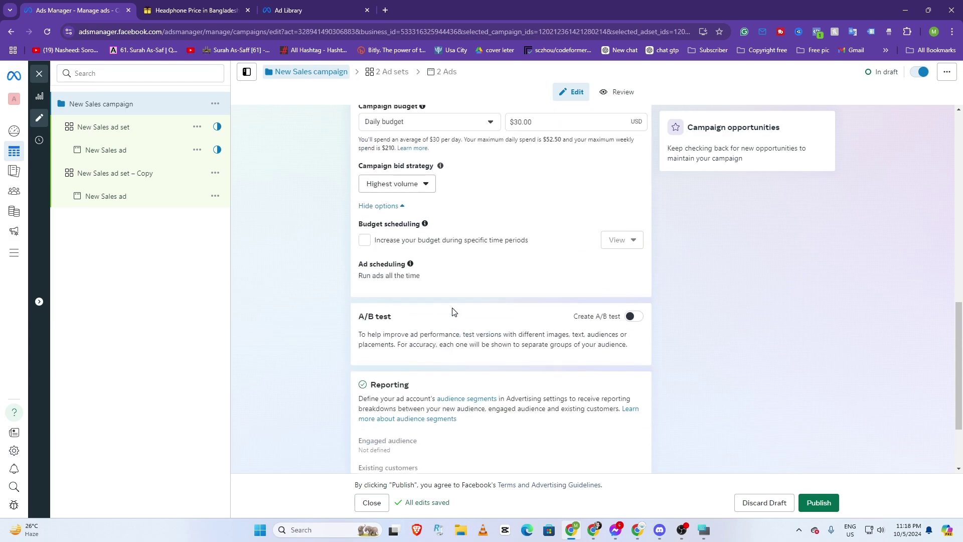
scroll(487, 299, down, 2)
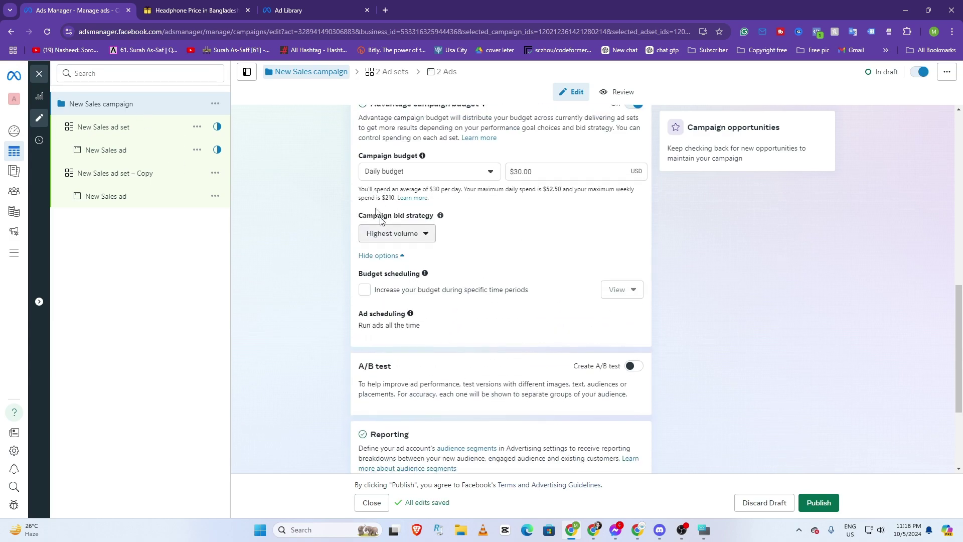
click(421, 234)
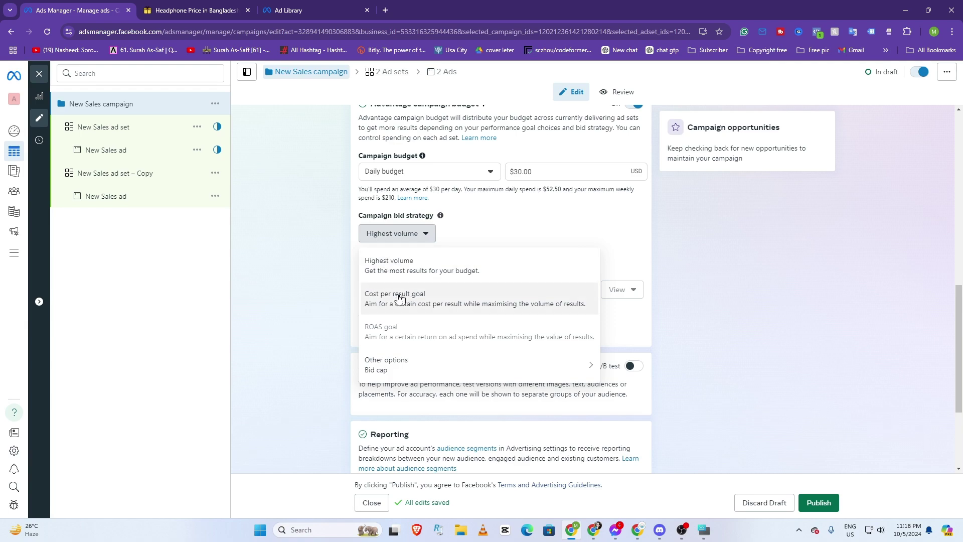
mouse_move(410, 335)
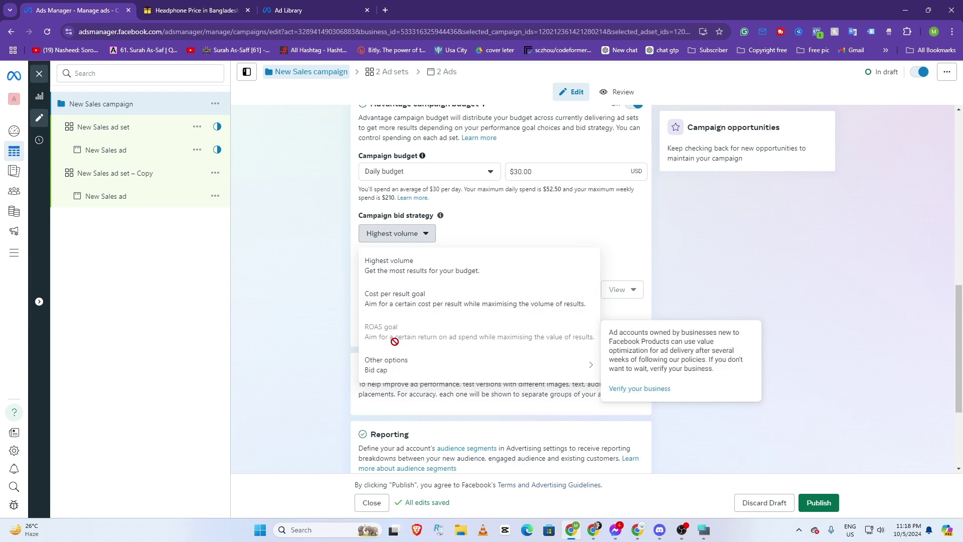
mouse_move(389, 372)
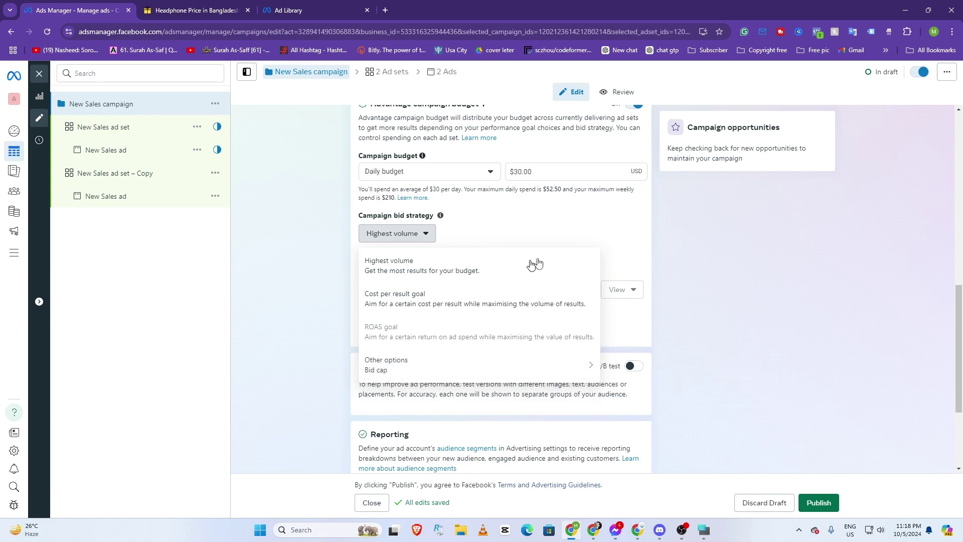
click(548, 232)
Return to the Google Docs class notes and examine the list of bidding strategies and the Cost per result goal chart
click(647, 530)
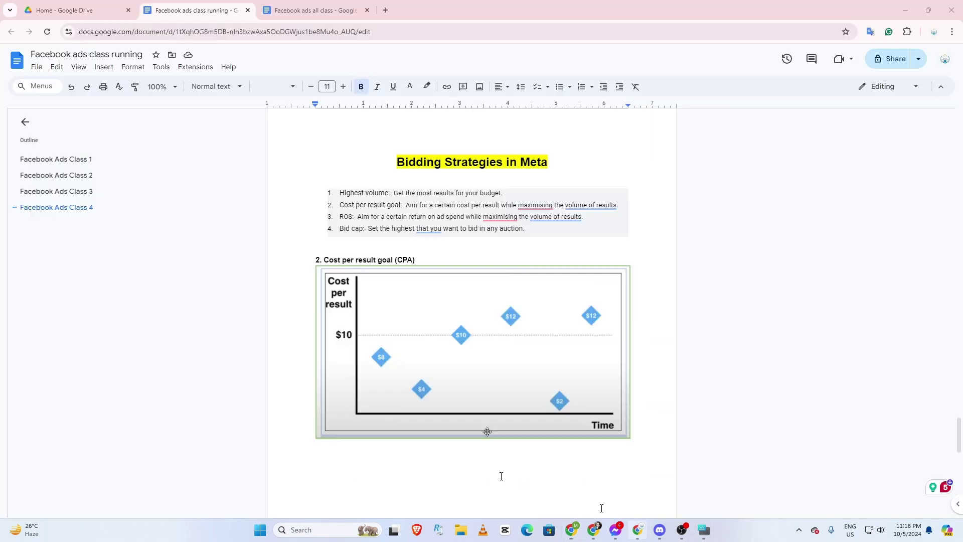
scroll(352, 326, down, 2)
scroll(353, 321, up, 2)
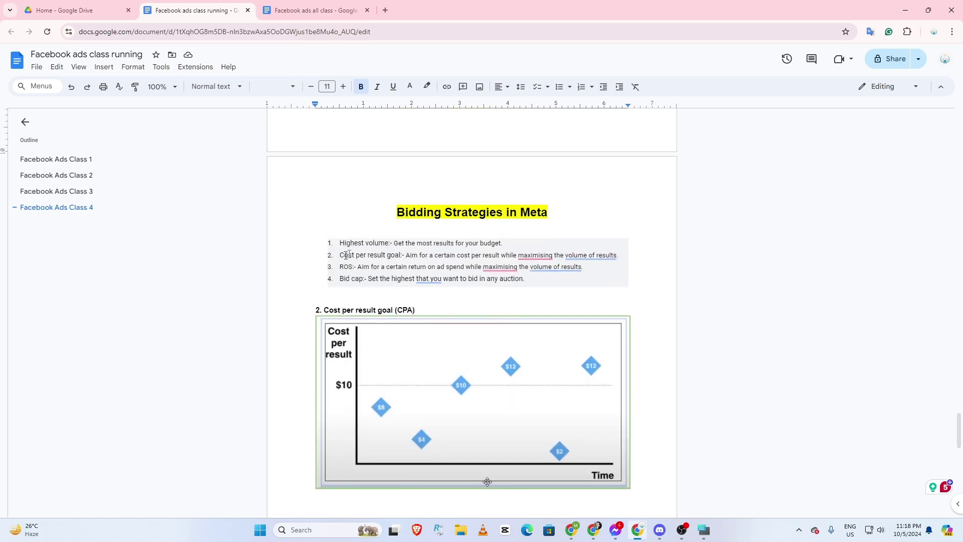